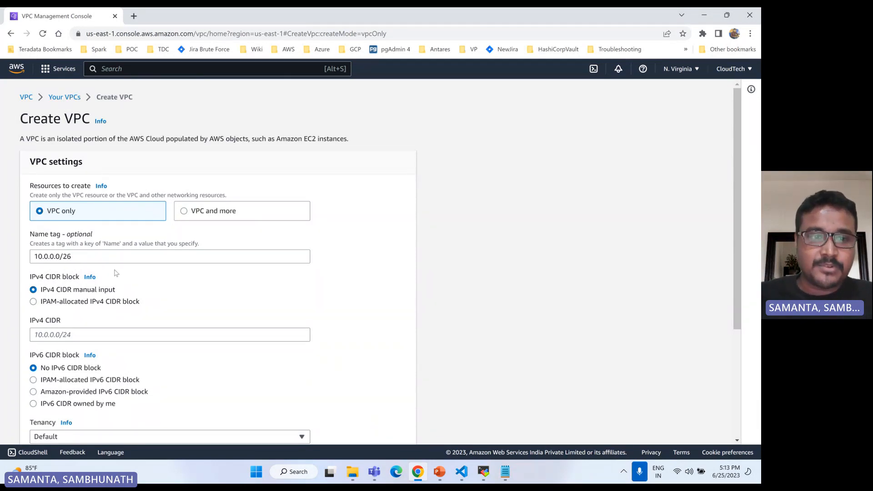
# Move the 10.0.0.0/26 range out of the VPC's name tag and into its IPv4 CIDR.
pyautogui.scroll(-2, 116, 274)
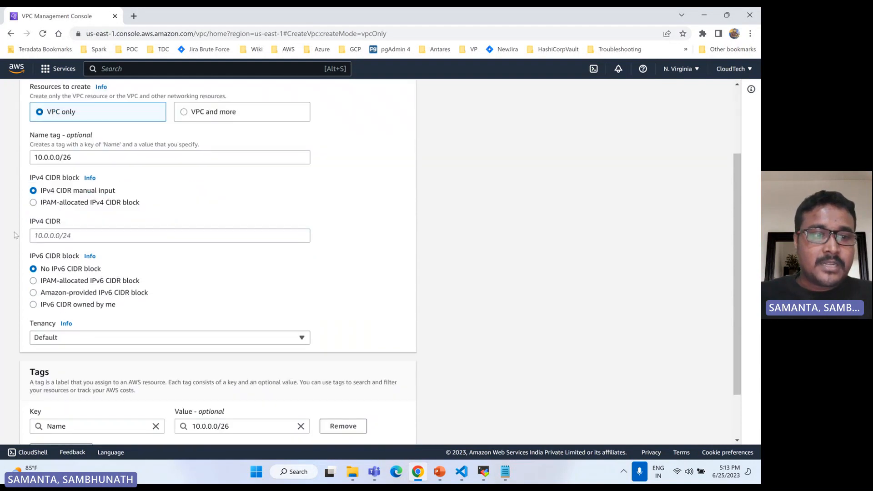
pyautogui.moveTo(78, 159); pyautogui.dragTo(20, 161)
pyautogui.hotkey('ctrl', 'c')
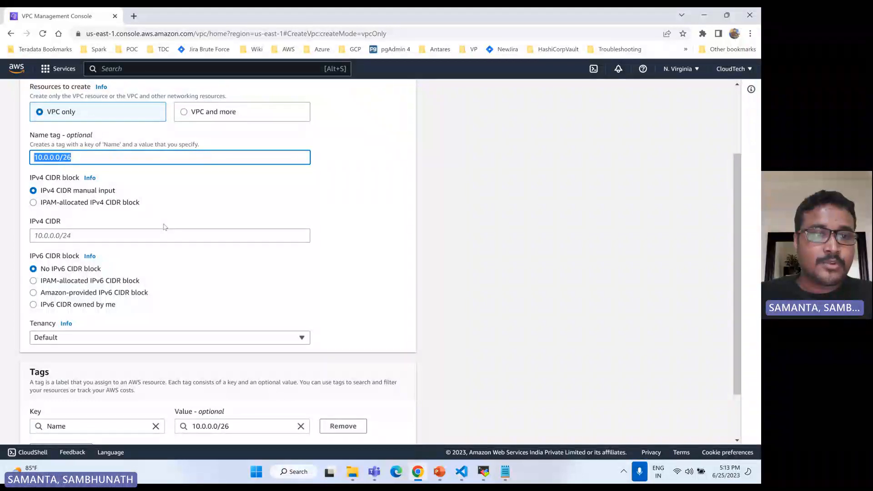
pyautogui.scroll(1, 165, 227)
pyautogui.press('BackSpace')
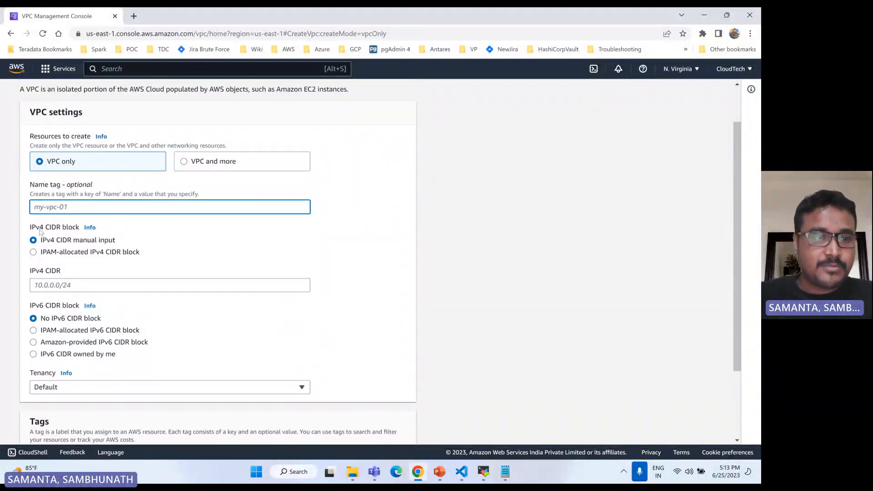
pyautogui.click(54, 282)
pyautogui.hotkey('ctrl', 'v')
# Name the VPC cloudtech-custom-vpc and create it with the default tenancy.
pyautogui.click(67, 211)
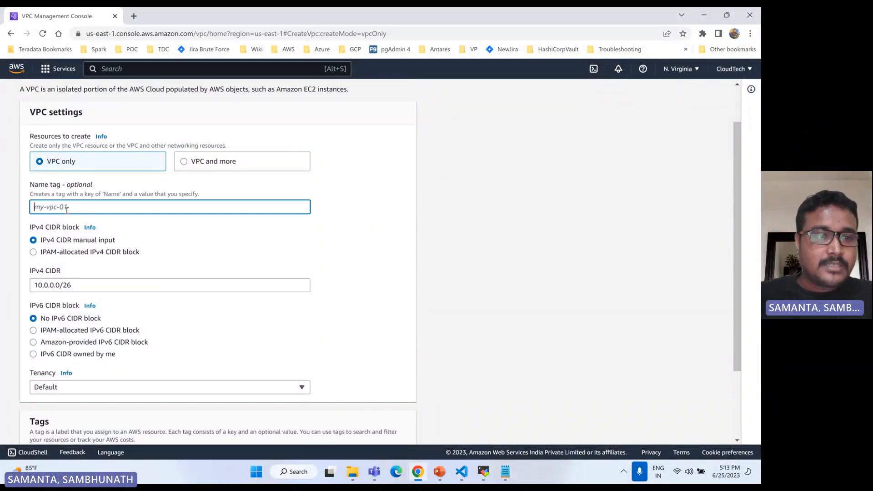
pyautogui.write('clo')
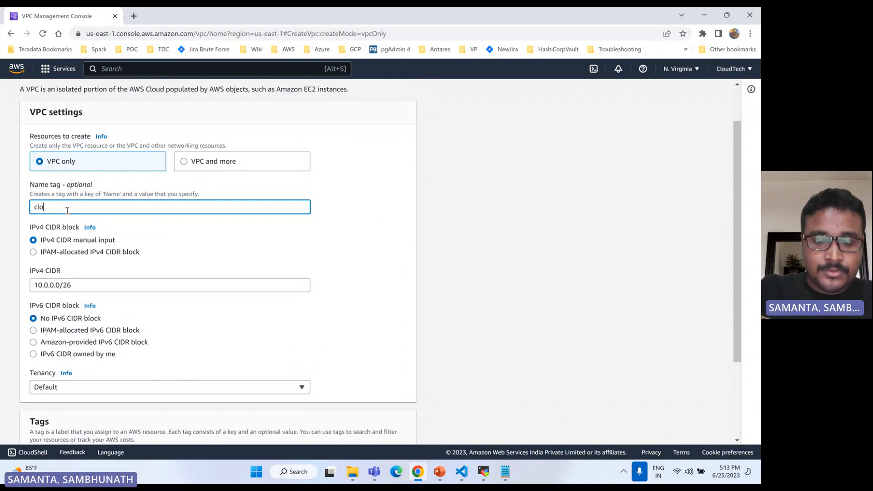
pyautogui.write('udtech')
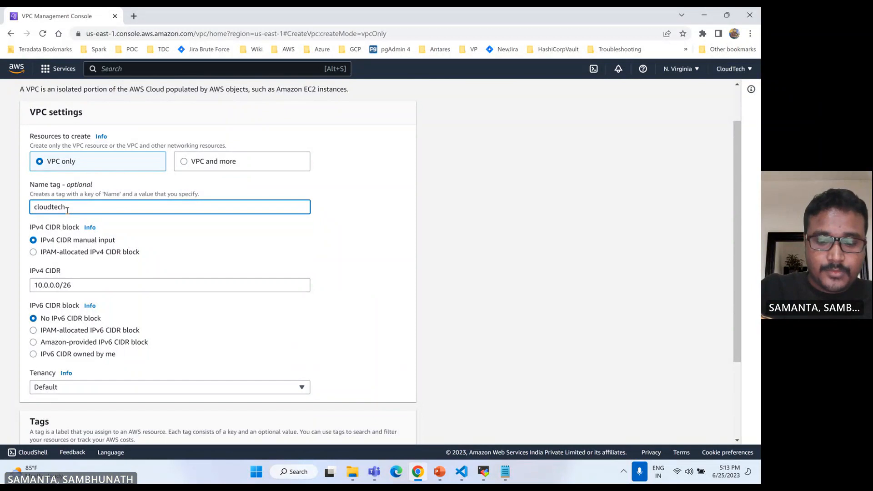
pyautogui.write('-custo')
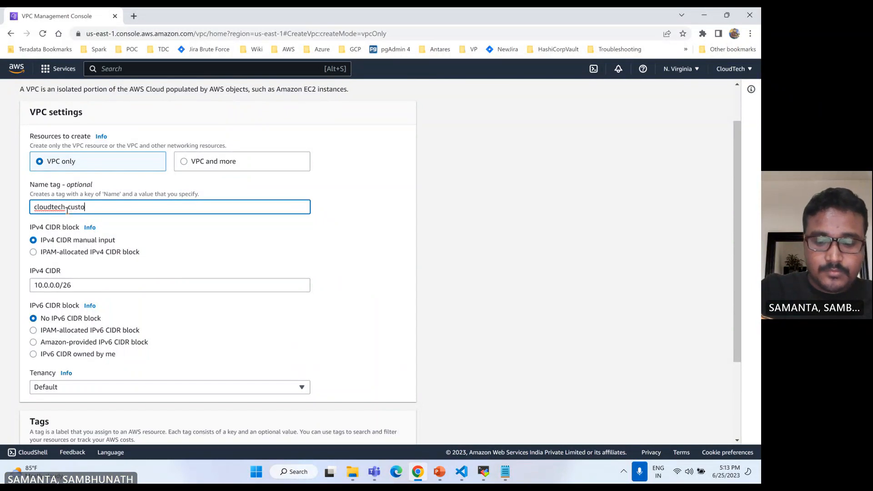
pyautogui.write('m-vpc')
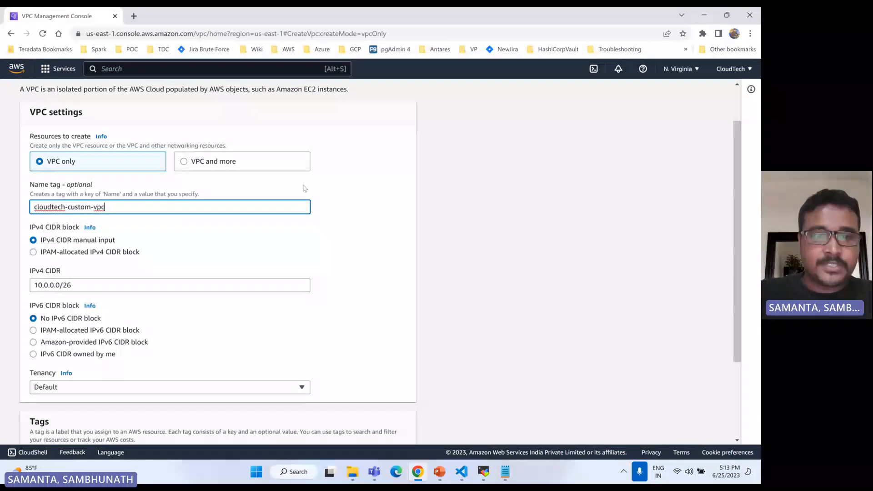
pyautogui.click(330, 189)
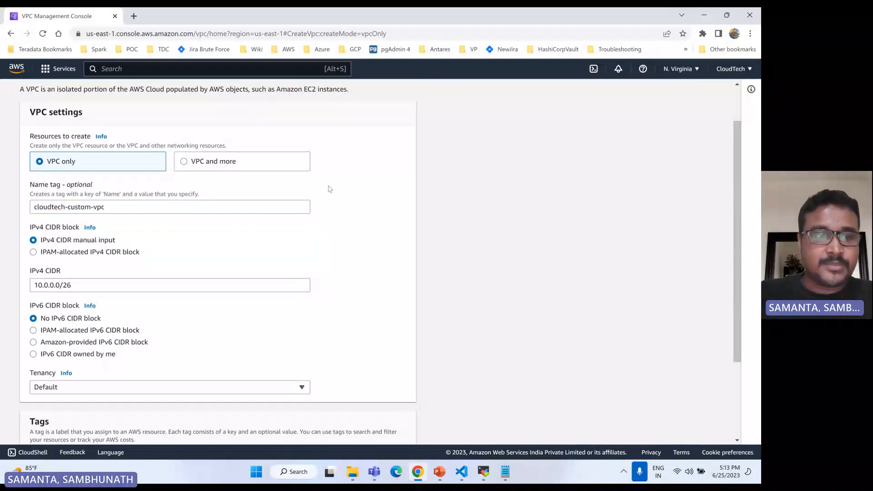
pyautogui.scroll(-2, 51, 289)
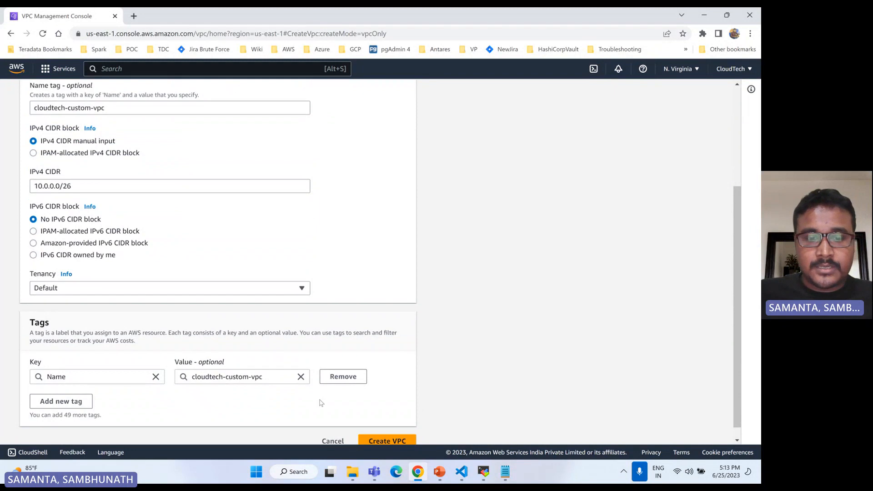
pyautogui.click(367, 437)
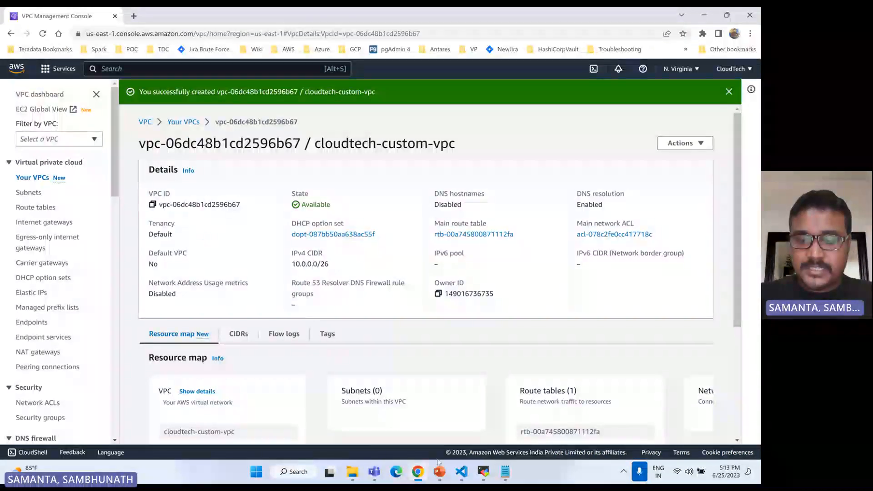
# Switch to PowerPoint to examine the VPC architecture diagram on slide 4, and return to the AWS console in Chrome.
pyautogui.click(437, 472)
pyautogui.click(95, 156)
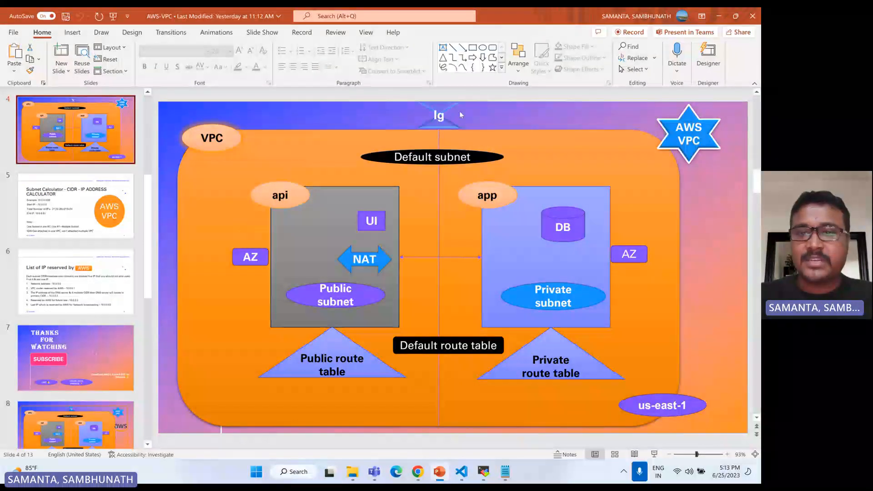
pyautogui.click(417, 471)
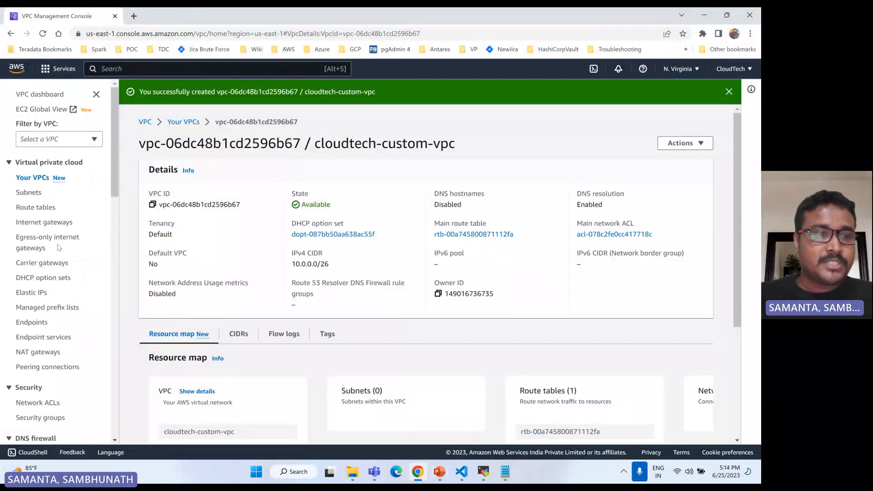
# Create an internet gateway with the name tag cloudtech-IG.
pyautogui.click(43, 223)
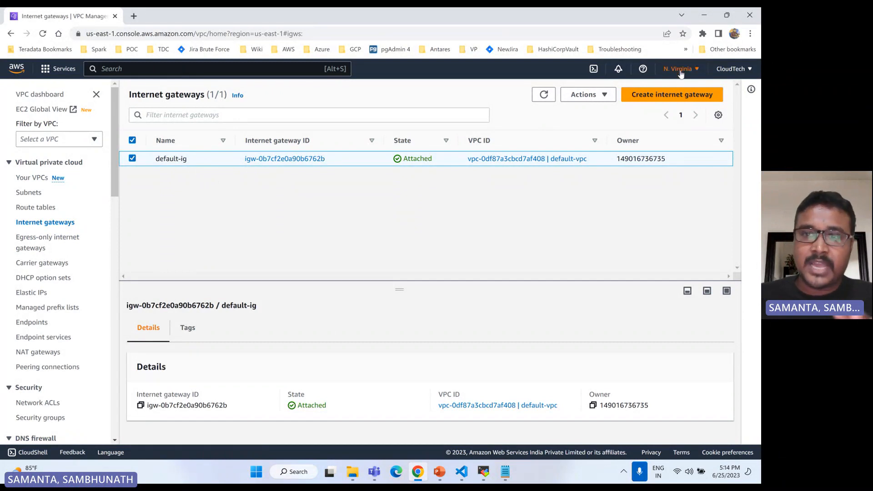
pyautogui.click(655, 96)
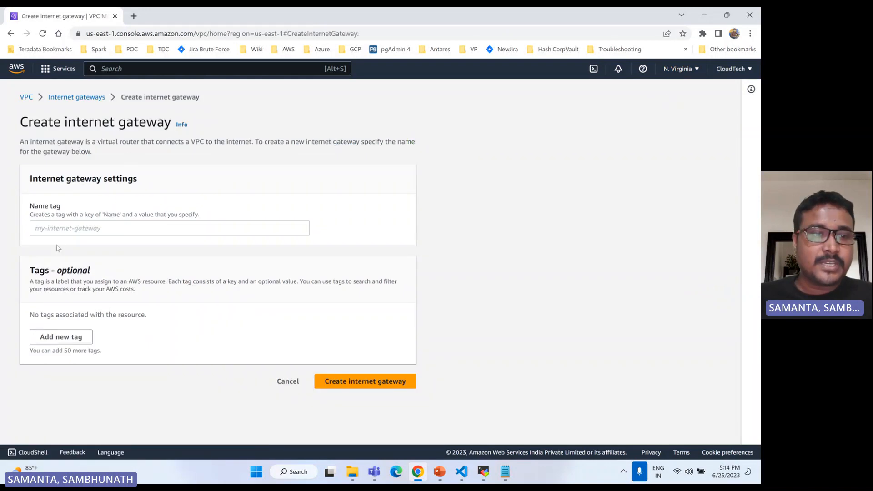
pyautogui.click(64, 232)
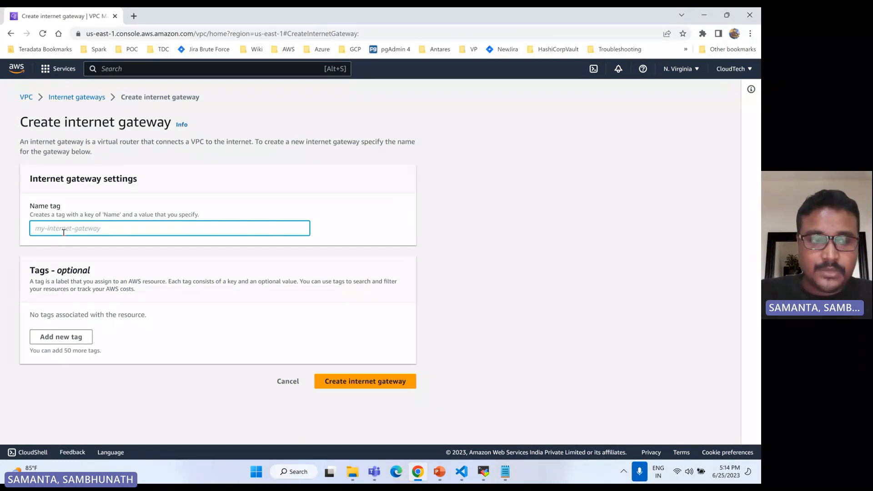
pyautogui.write('clou')
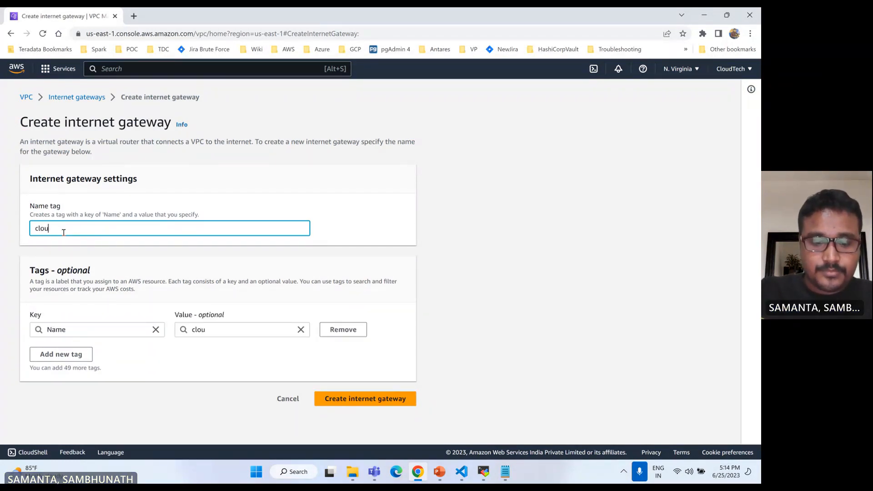
pyautogui.write('dtech')
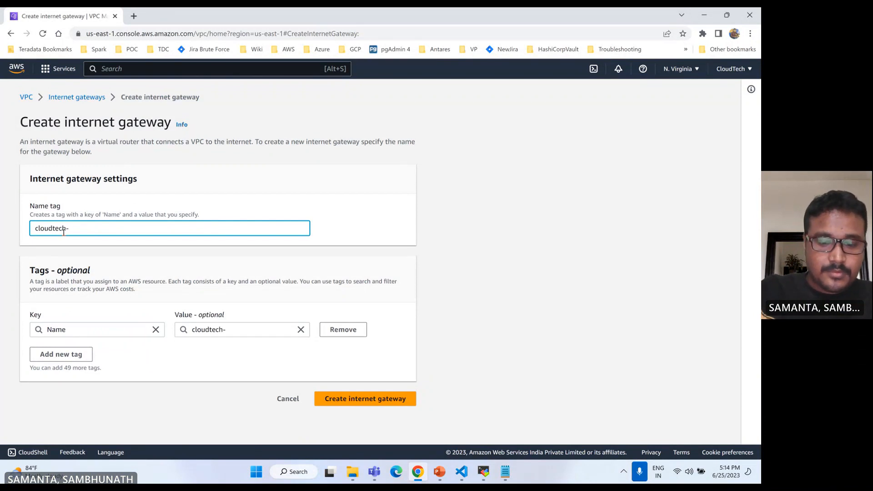
pyautogui.write('-IG')
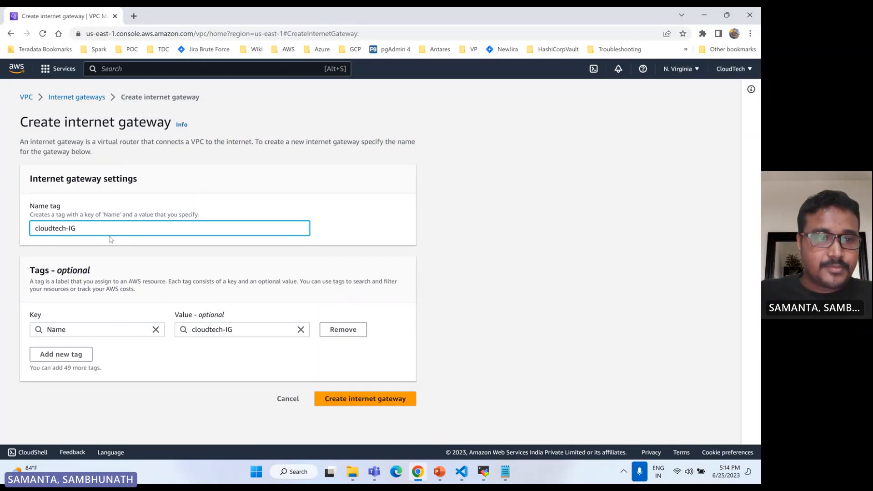
pyautogui.click(369, 398)
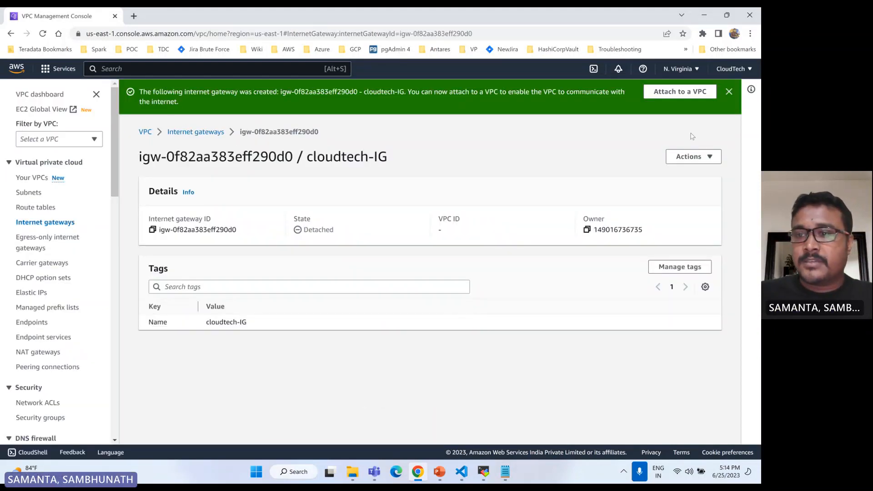
pyautogui.click(689, 156)
pyautogui.click(681, 171)
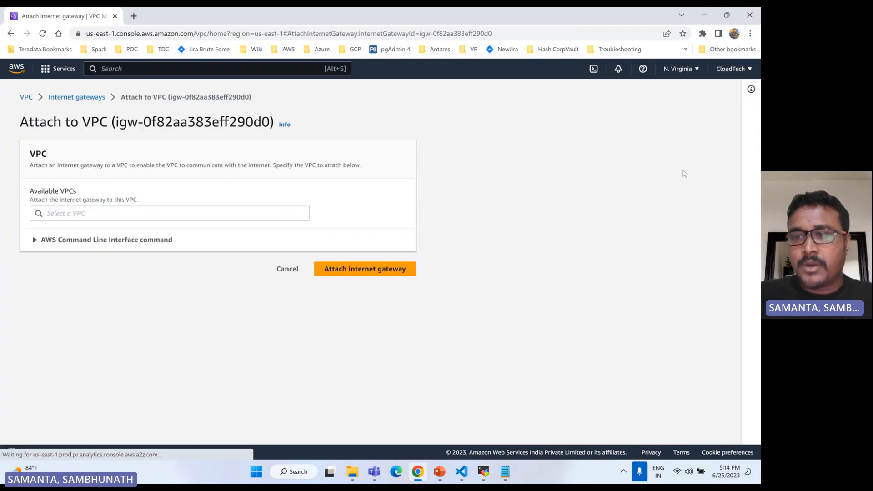
pyautogui.click(100, 212)
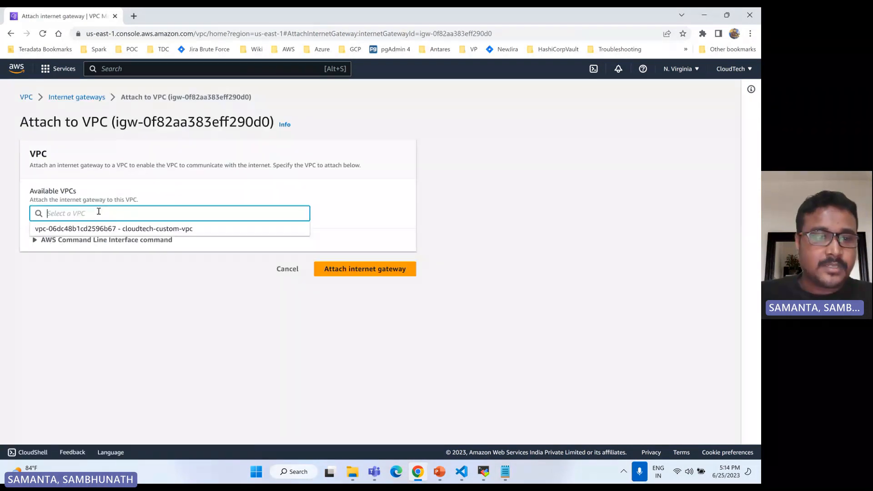
pyautogui.click(131, 230)
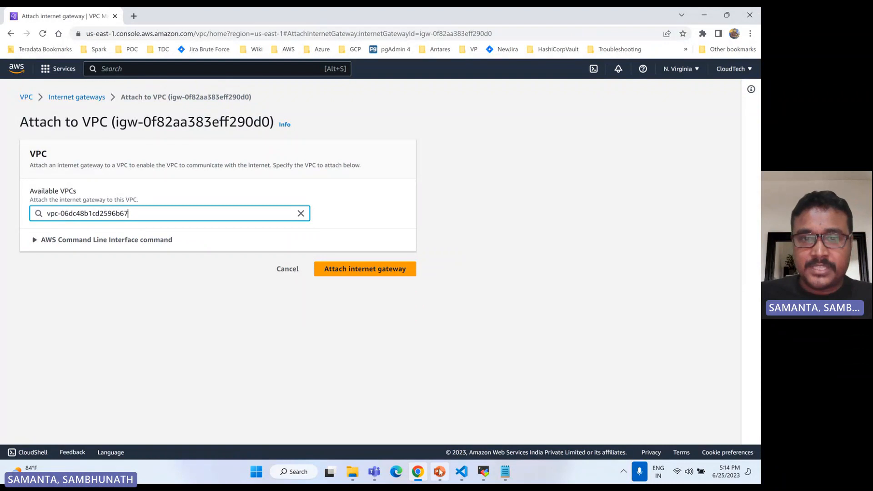
pyautogui.hotkey('alt', 'Tab')
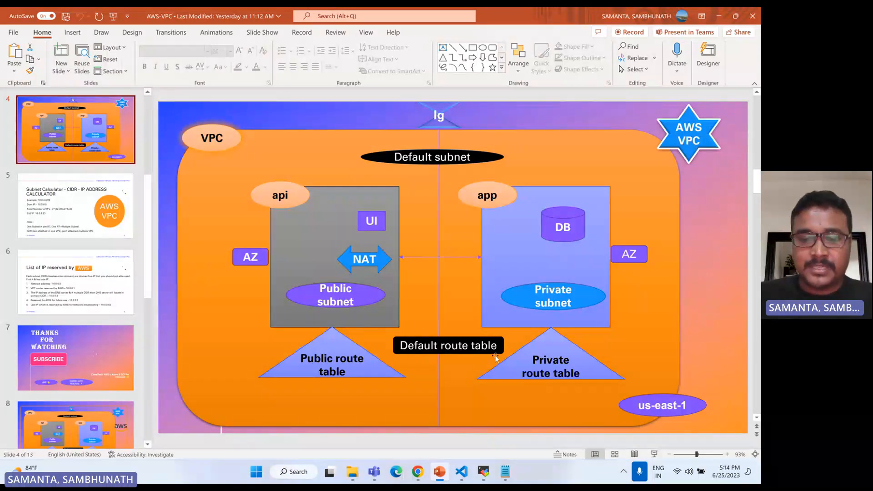
pyautogui.click(417, 471)
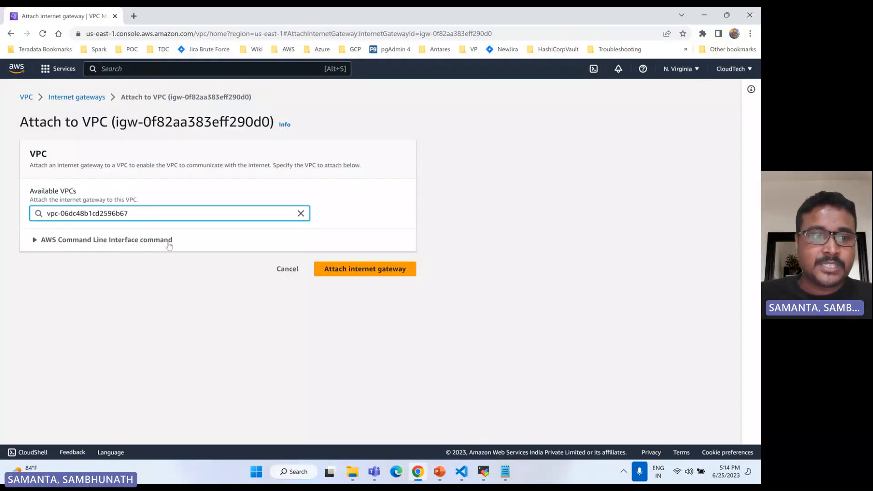
pyautogui.click(88, 98)
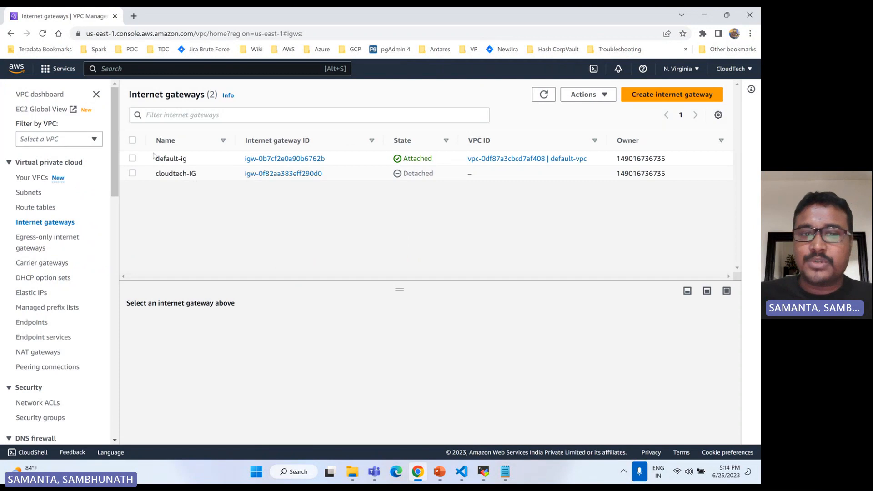
# Examine which actions are available for the default-ig internet gateway, leaving it deselected.
pyautogui.click(132, 159)
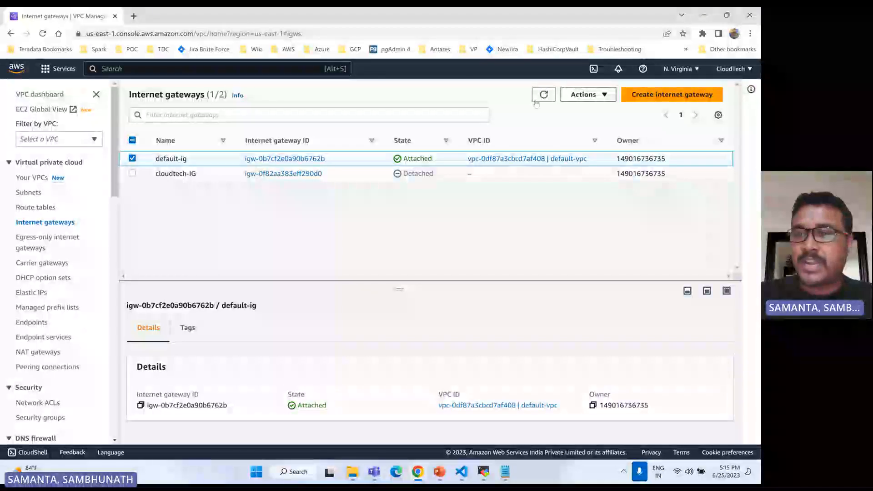
pyautogui.click(584, 94)
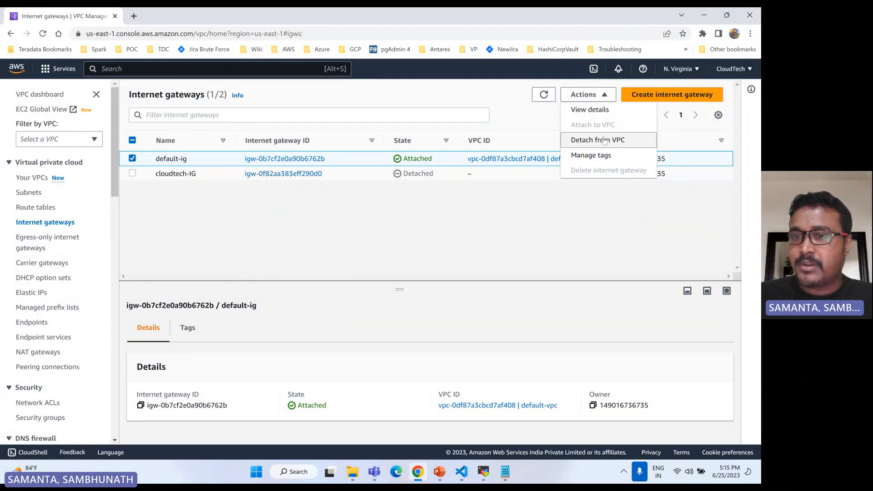
pyautogui.click(387, 227)
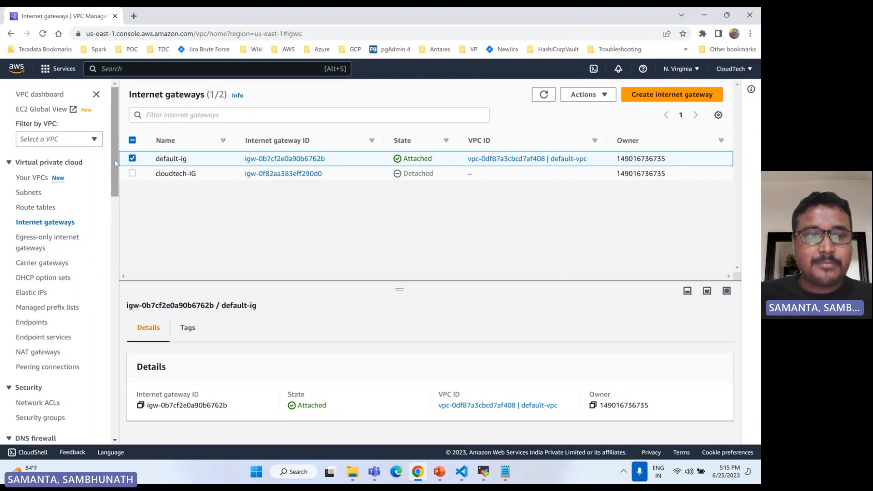
pyautogui.click(133, 158)
# Attach the cloudtech-IG internet gateway to the cloudtech-custom-vpc VPC.
pyautogui.click(133, 173)
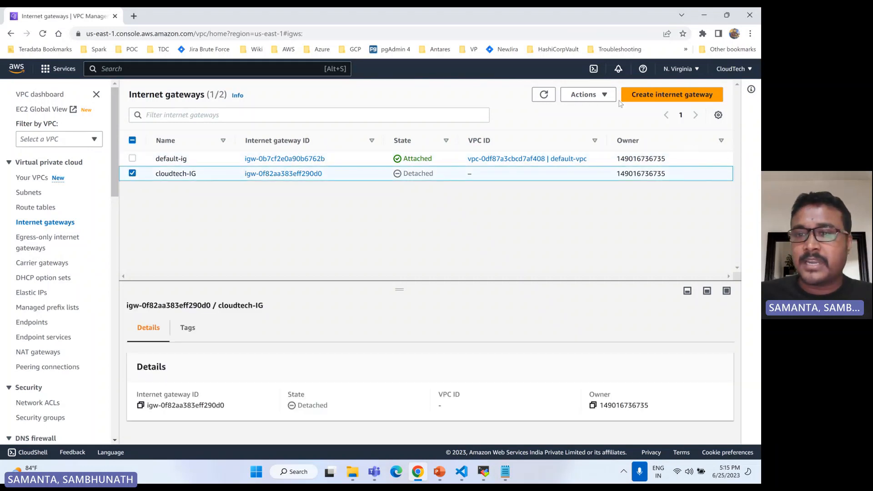
pyautogui.click(586, 94)
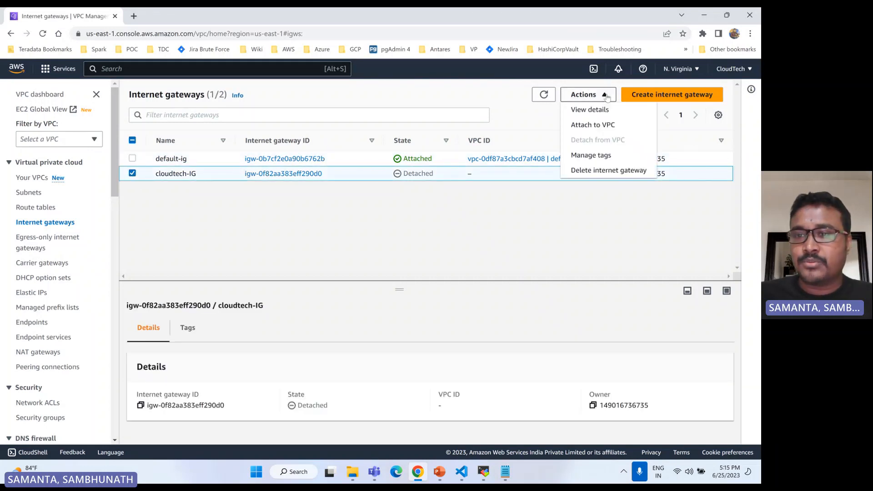
pyautogui.click(593, 125)
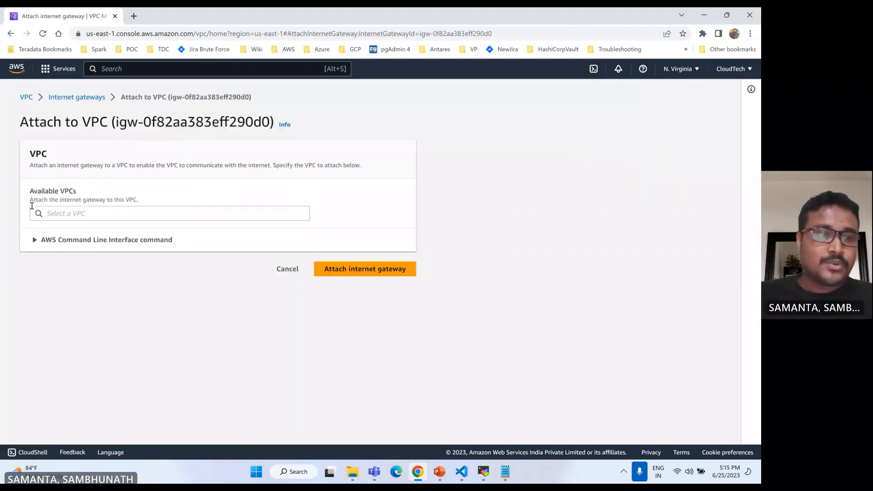
pyautogui.click(88, 212)
pyautogui.click(86, 229)
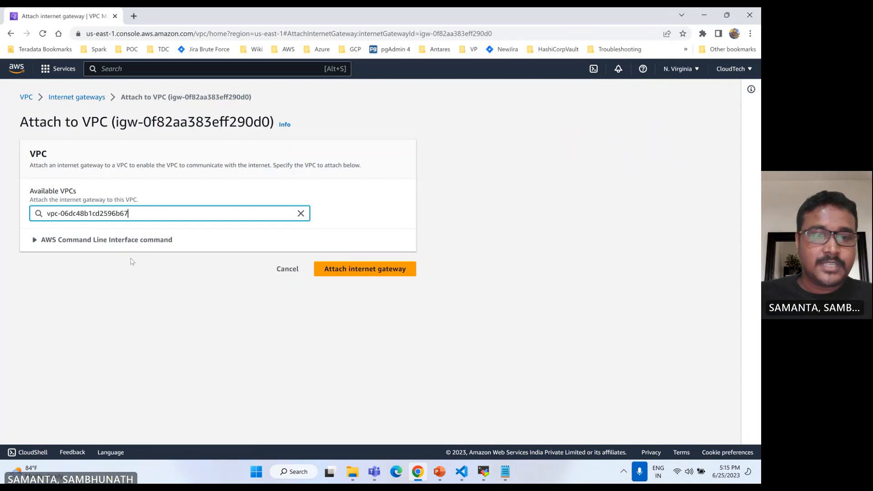
pyautogui.click(344, 271)
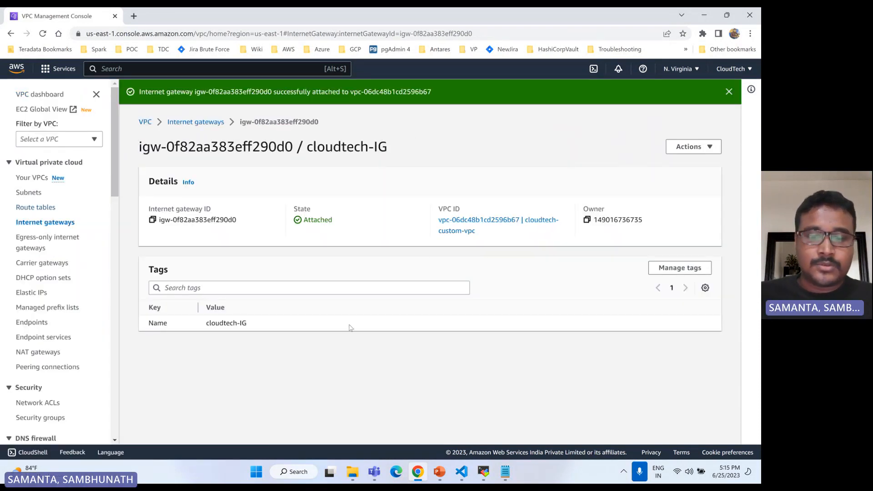
# Review the architecture diagram in PowerPoint, and back in Chrome examine which VPC each listed route table belongs to.
pyautogui.click(439, 470)
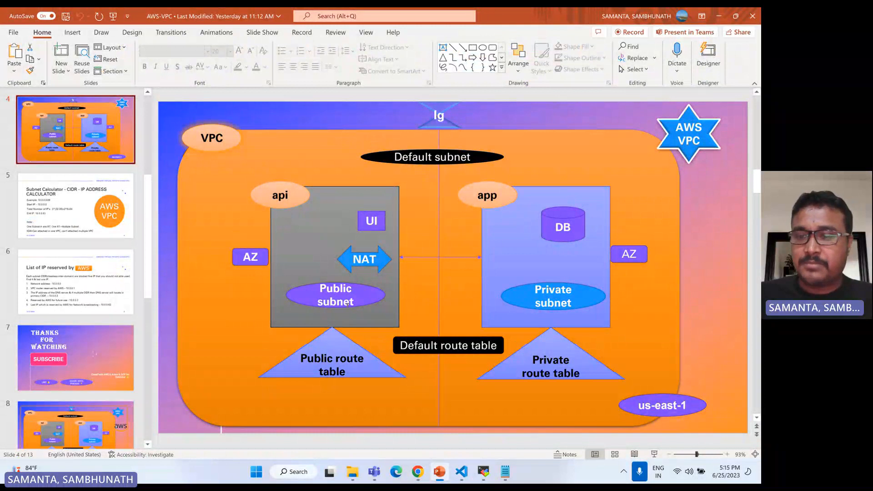
pyautogui.click(418, 473)
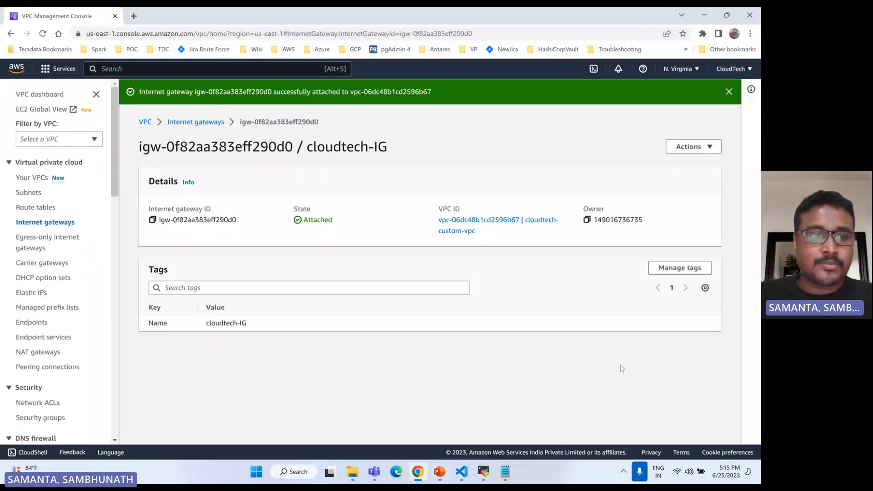
pyautogui.click(25, 207)
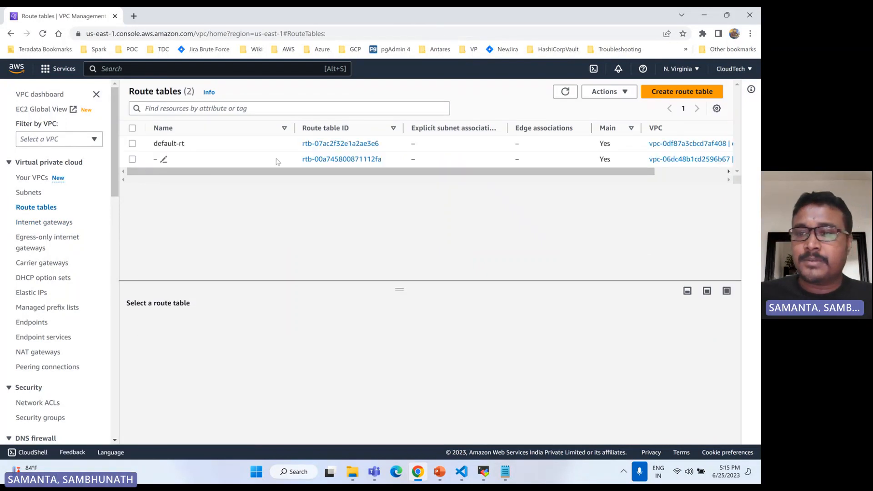
pyautogui.moveTo(532, 173); pyautogui.dragTo(614, 184)
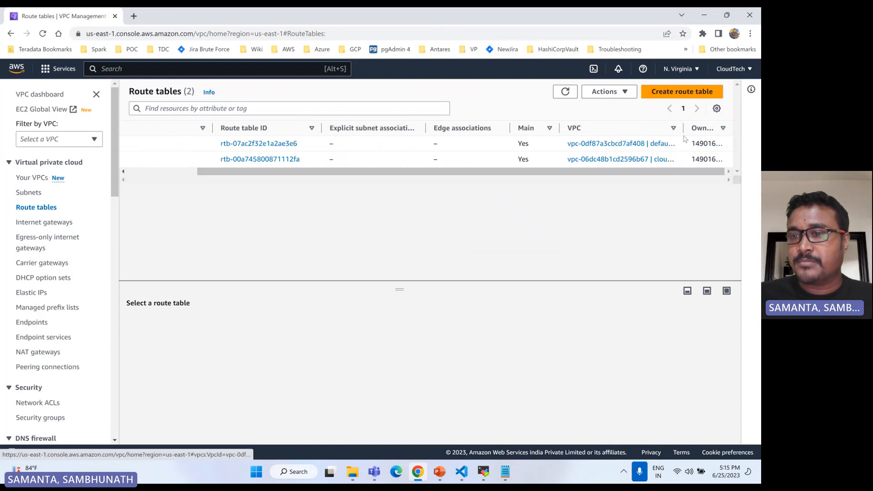
pyautogui.moveTo(684, 137); pyautogui.dragTo(738, 143)
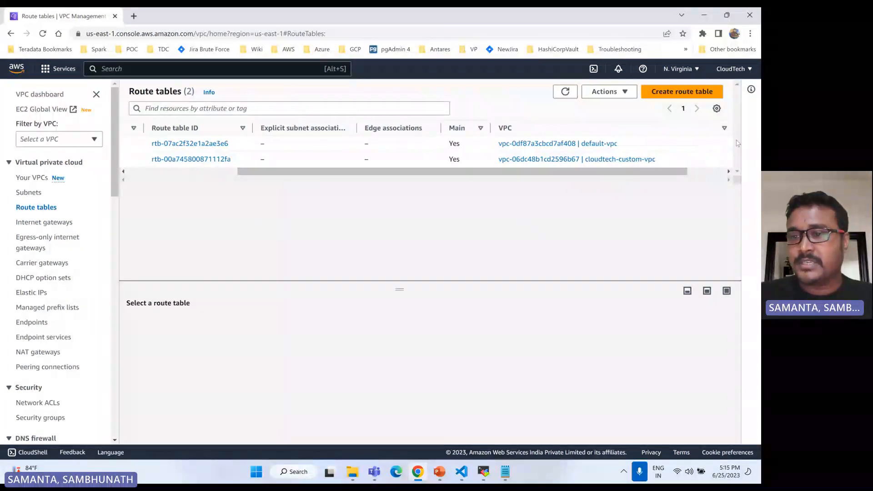
pyautogui.moveTo(448, 172); pyautogui.dragTo(334, 185)
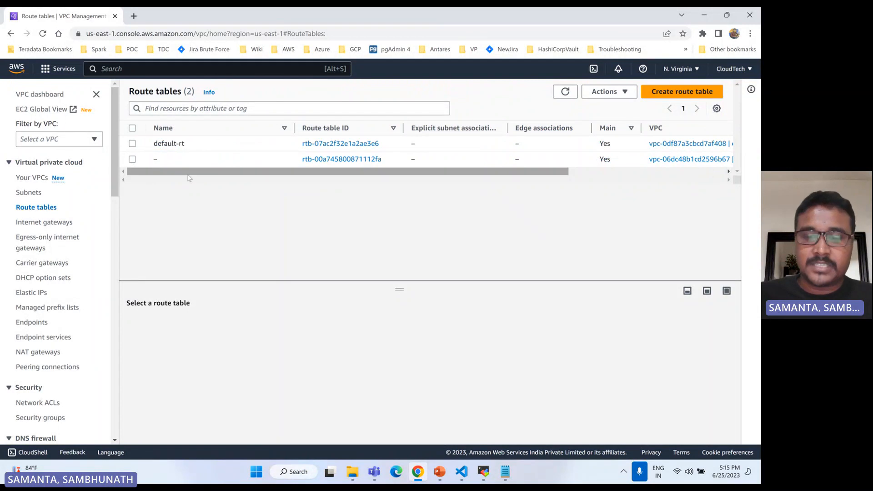
# Switch to PowerPoint to check the default route table in the diagram, and return to the route tables list in Chrome.
pyautogui.click(444, 473)
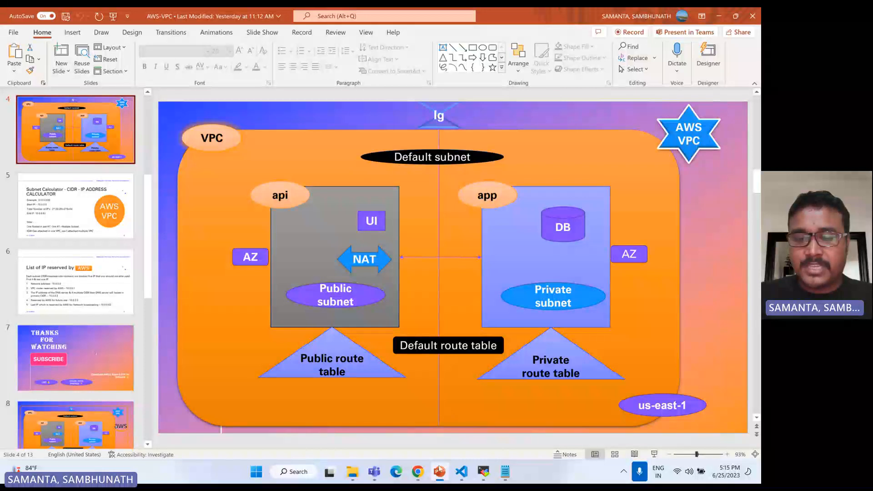
pyautogui.click(418, 473)
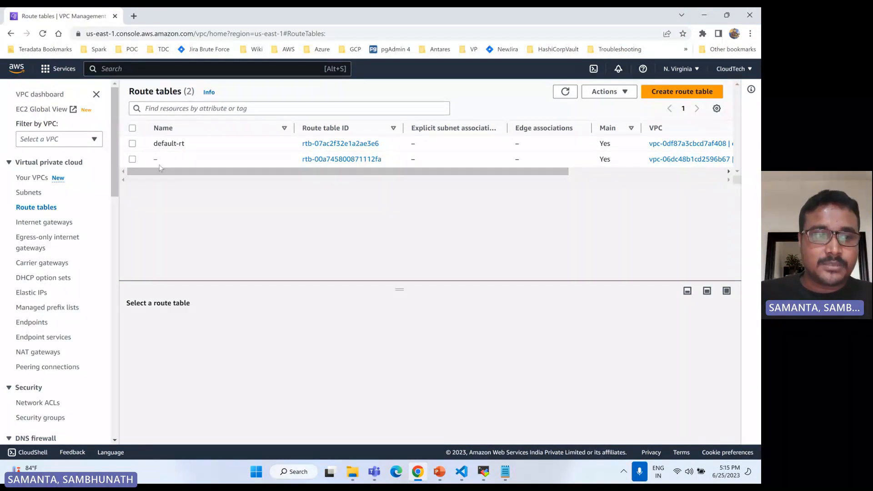
pyautogui.moveTo(159, 165)
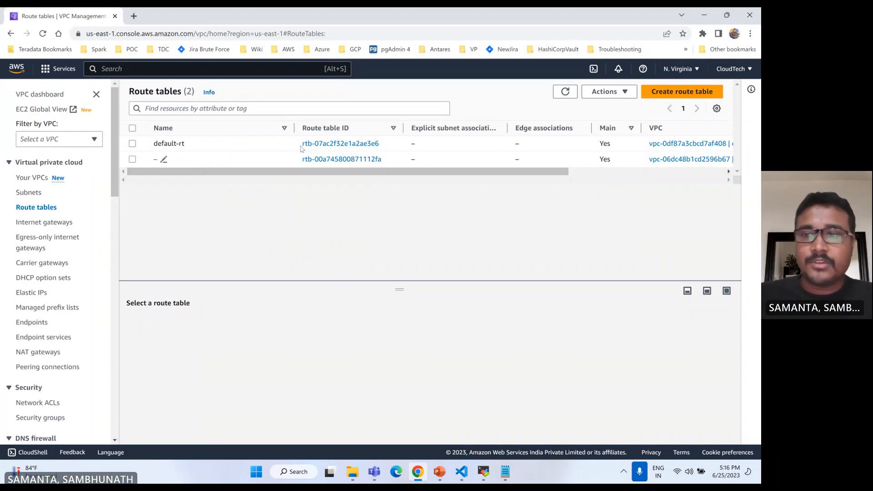
# Start creating a subnet in the cloudtech-custom-vpc VPC.
pyautogui.click(26, 195)
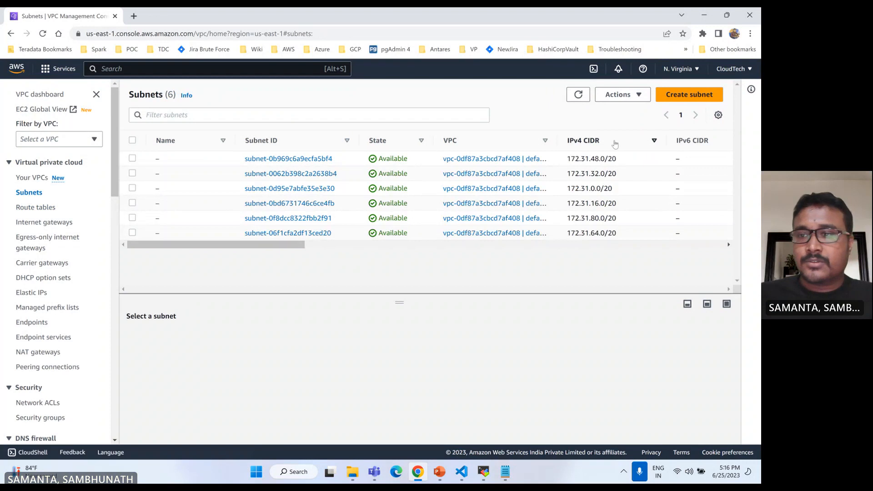
pyautogui.click(686, 96)
pyautogui.click(118, 195)
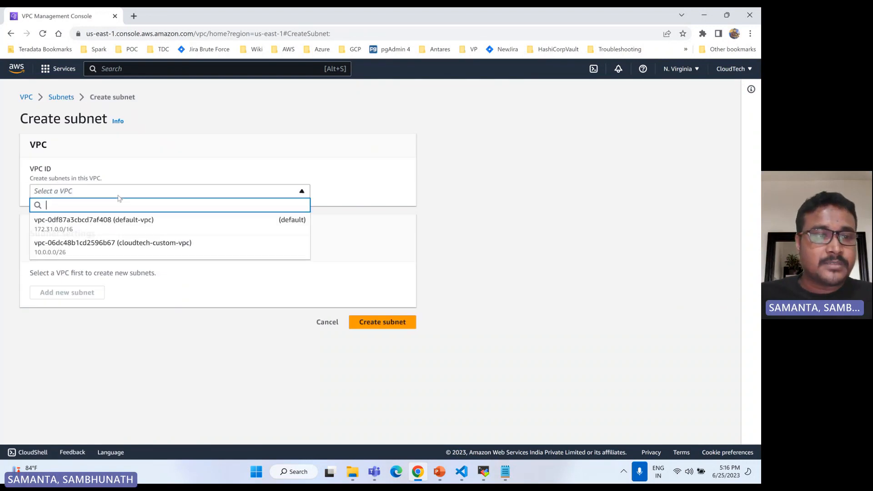
pyautogui.click(97, 245)
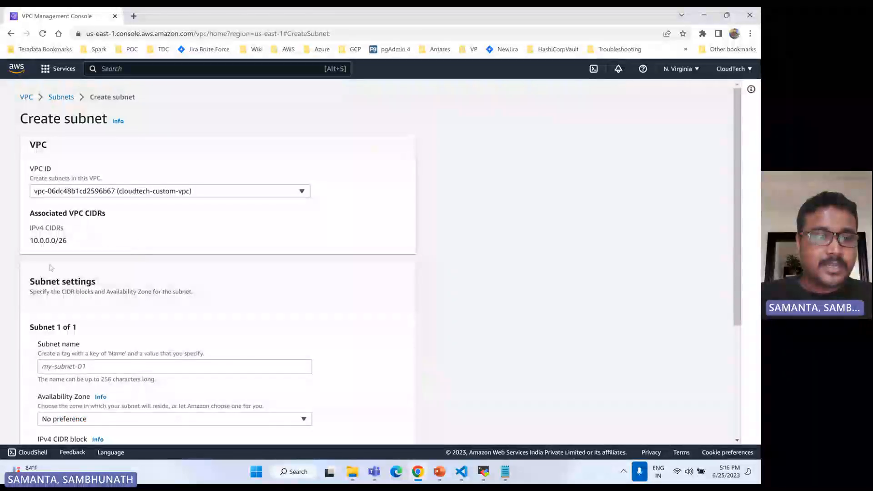
# Enter 10.0.0.0/27 as the subnet name and choose the us-east-1a availability zone.
pyautogui.click(53, 367)
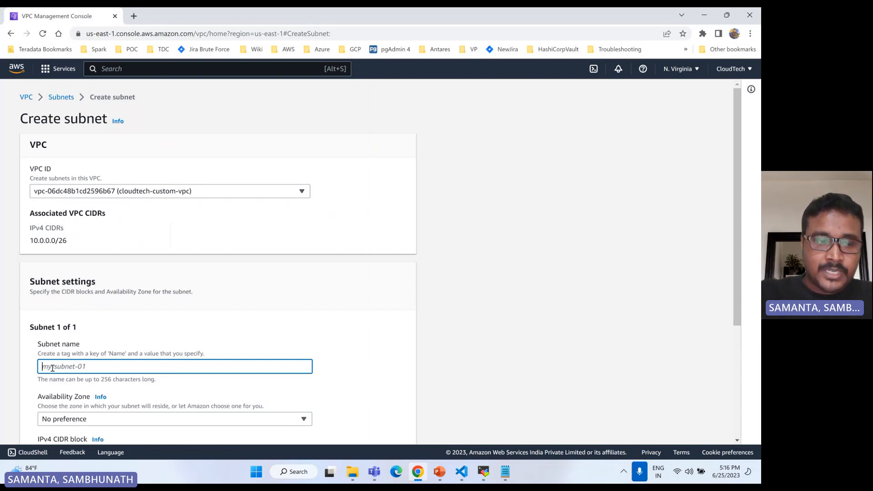
pyautogui.write('10.0.0.0')
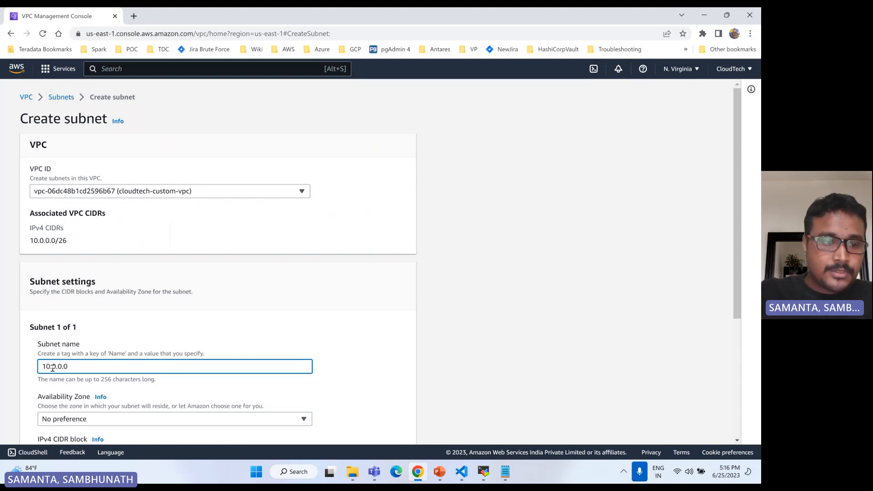
pyautogui.write('/2')
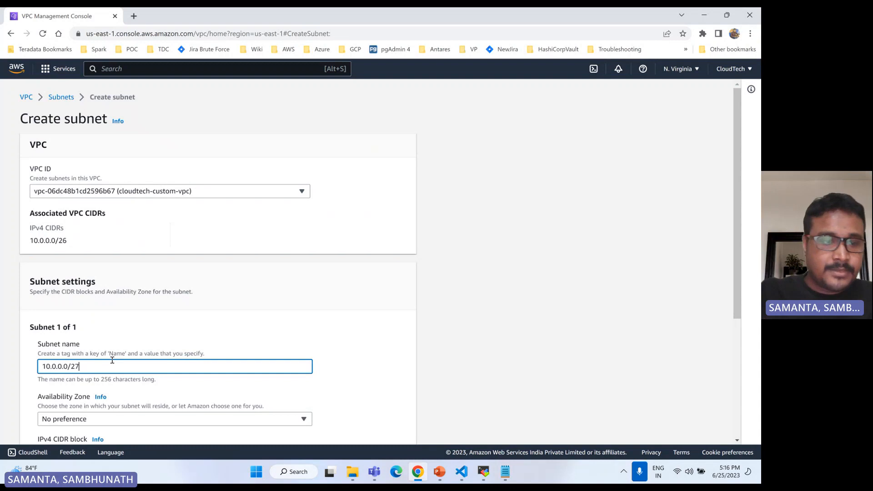
pyautogui.write('7')
pyautogui.click(304, 341)
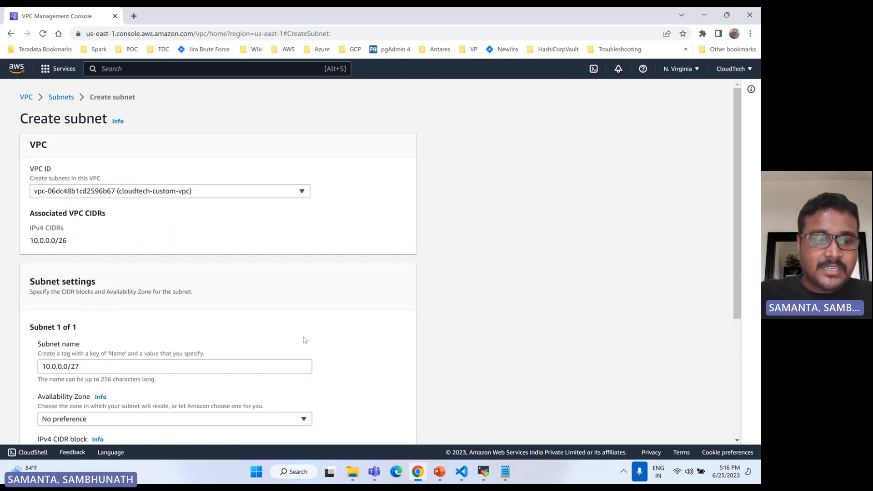
pyautogui.scroll(-3, 305, 340)
pyautogui.click(120, 272)
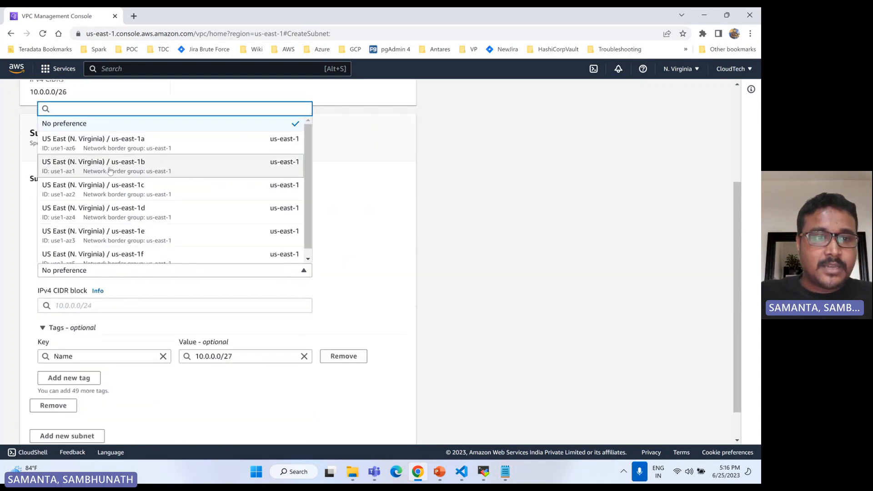
pyautogui.click(127, 144)
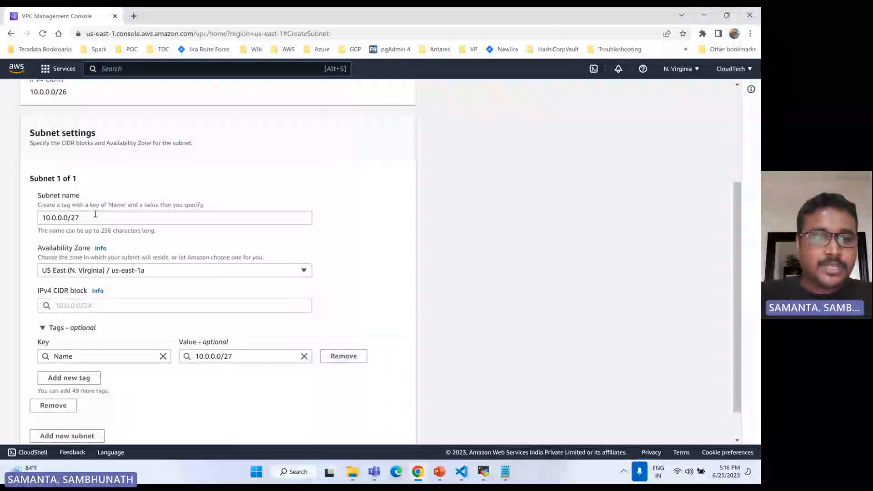
# Move the value 10.0.0.0/27 from the subnet name to the IPv4 CIDR block.
pyautogui.scroll(2, 113, 281)
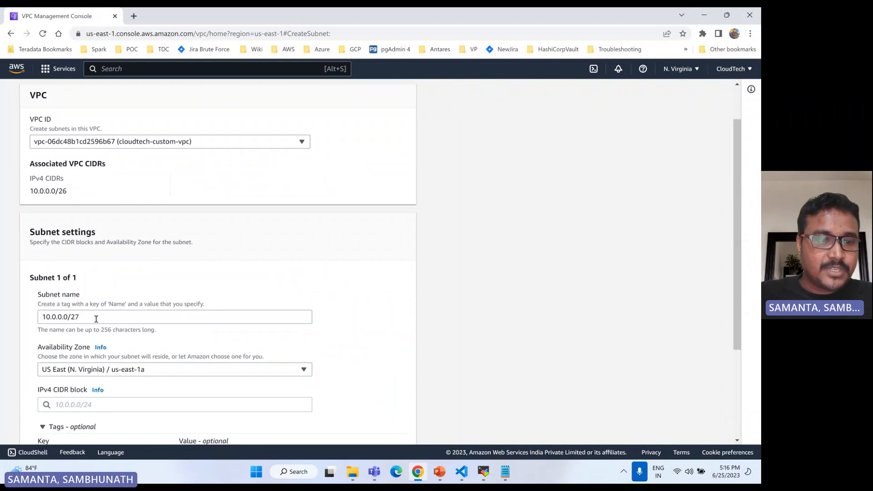
pyautogui.moveTo(96, 318); pyautogui.dragTo(37, 318)
pyautogui.hotkey('ctrl', 'c')
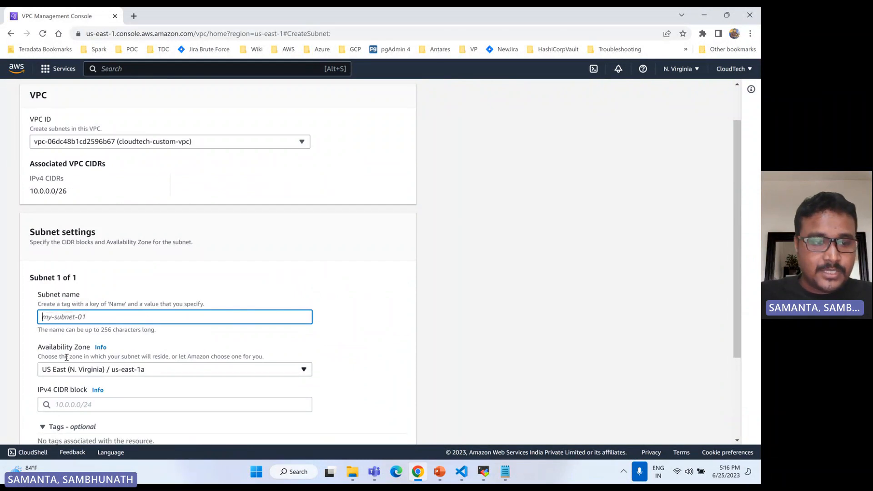
pyautogui.click(72, 405)
pyautogui.hotkey('ctrl', 'v')
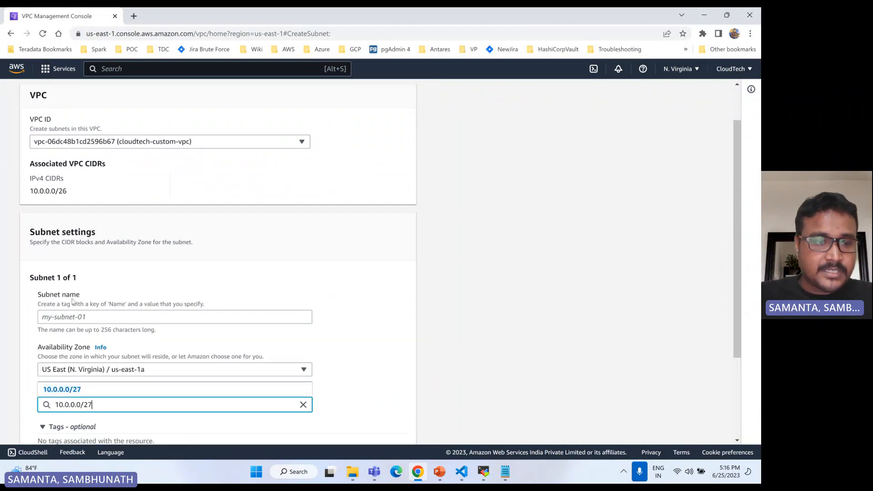
# Name the subnet publicSubnet-a and create it.
pyautogui.click(71, 320)
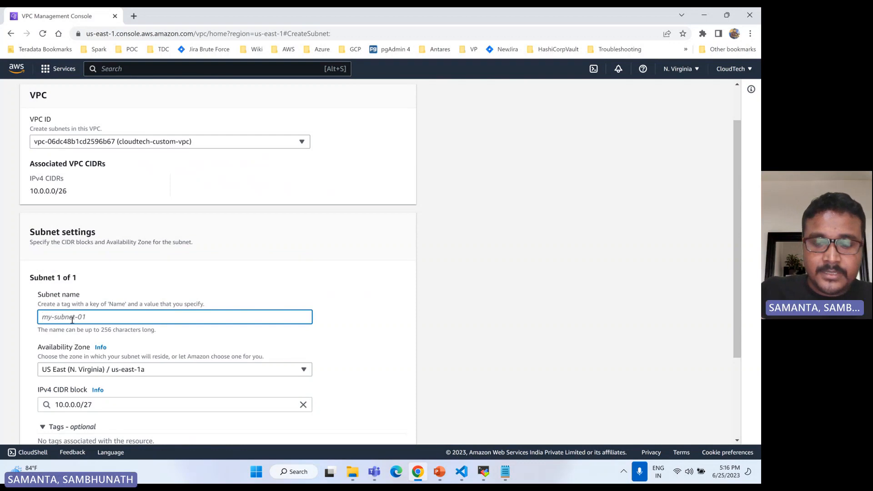
pyautogui.write('publi')
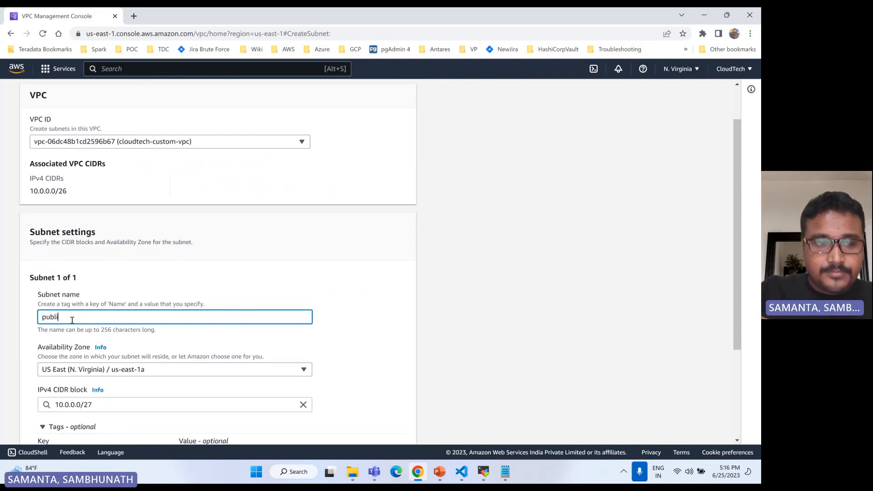
pyautogui.write('c')
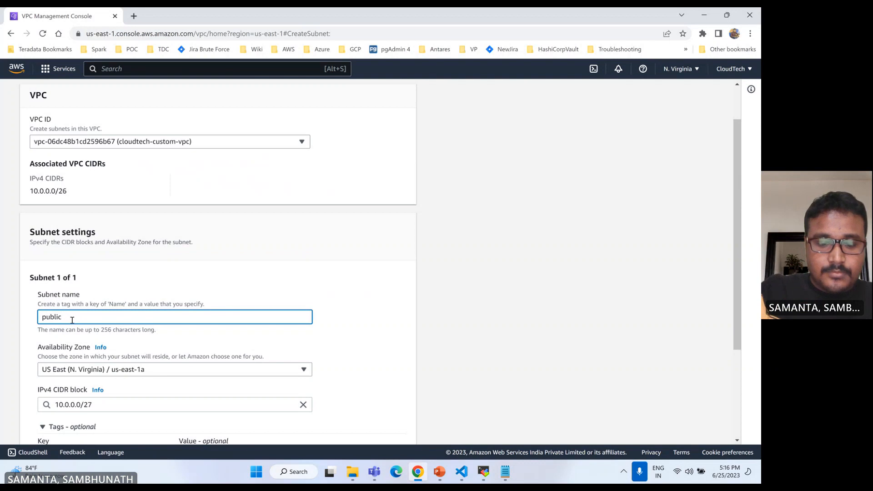
pyautogui.write('Sub')
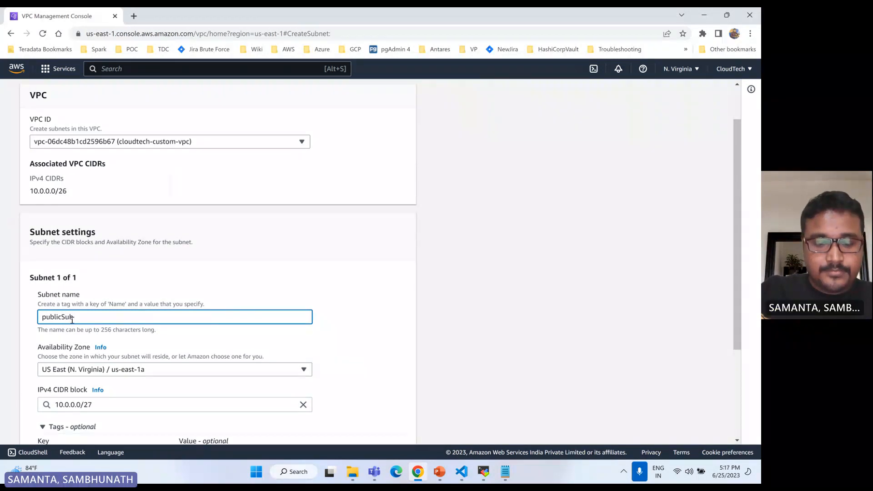
pyautogui.write('net')
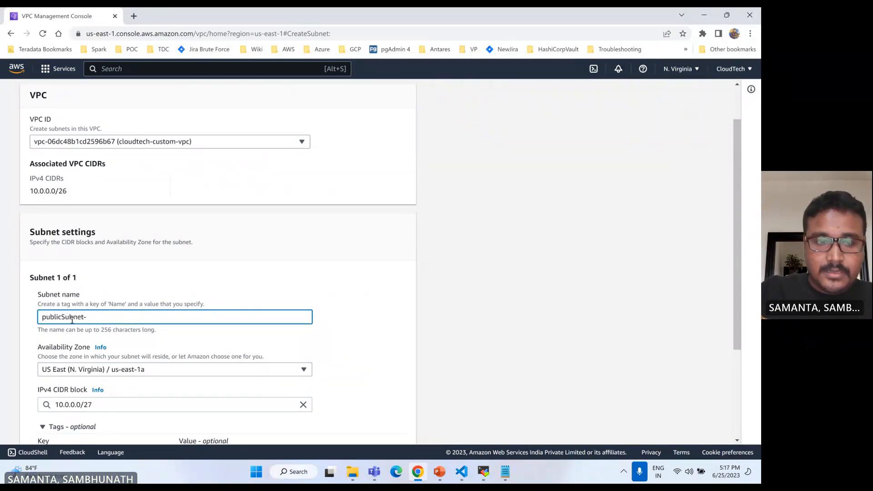
pyautogui.write('-a')
pyautogui.click(340, 308)
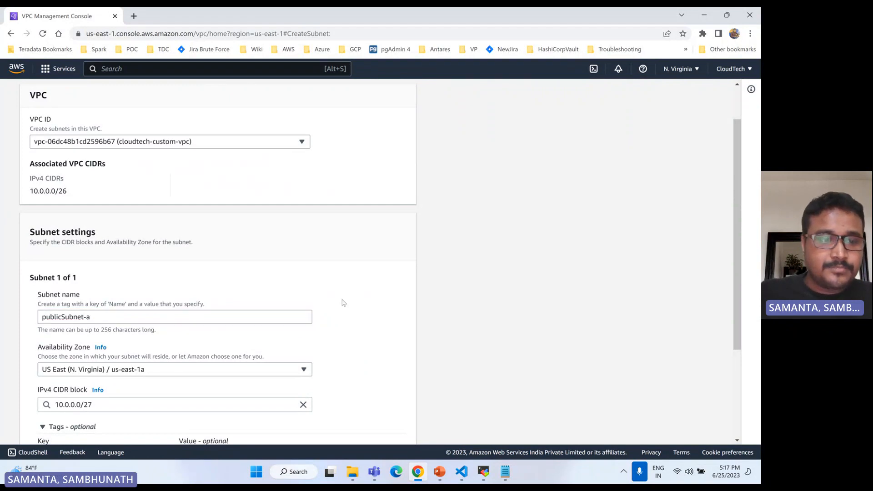
pyautogui.scroll(-3, 338, 303)
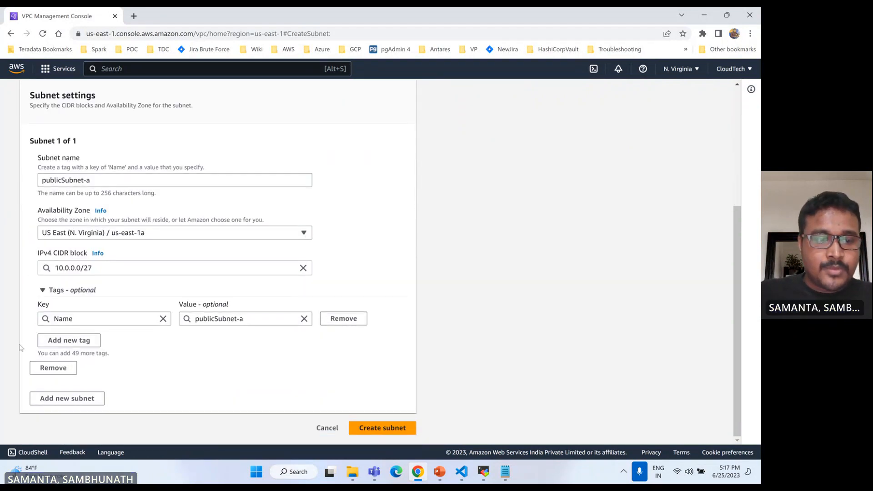
pyautogui.click(384, 431)
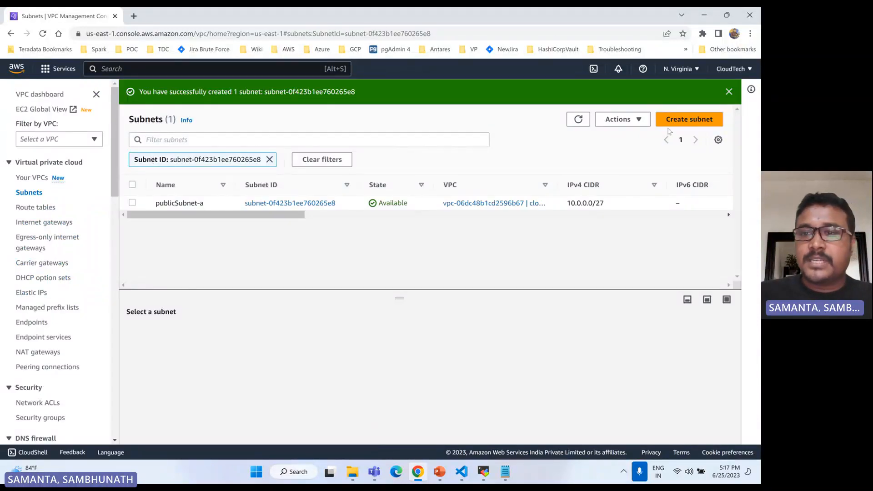
# Start creating another subnet in the cloudtech-custom-vpc VPC.
pyautogui.click(678, 126)
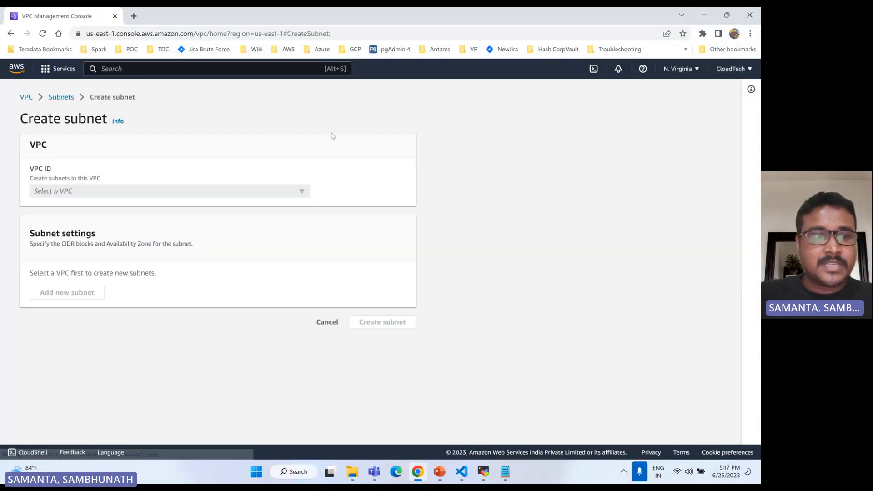
pyautogui.click(94, 195)
pyautogui.click(97, 248)
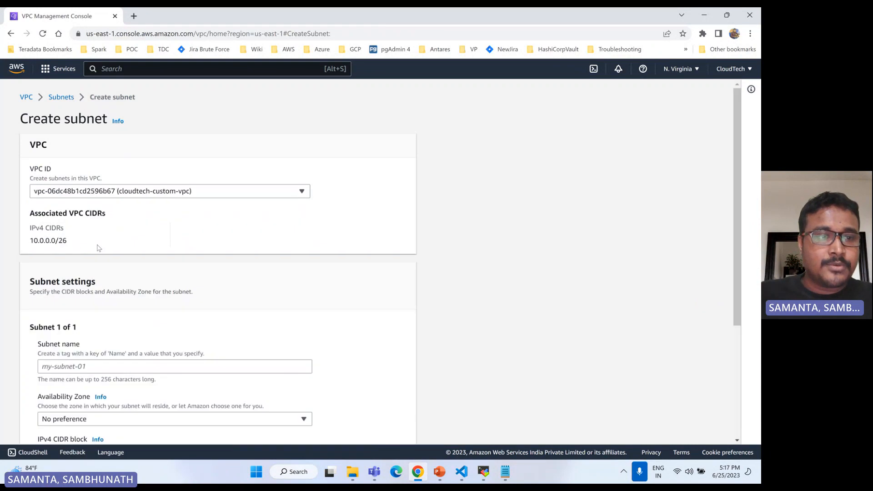
# Name the subnet privateSubnet-b and choose the us-east-1b availability zone.
pyautogui.scroll(-2, 66, 294)
pyautogui.click(92, 271)
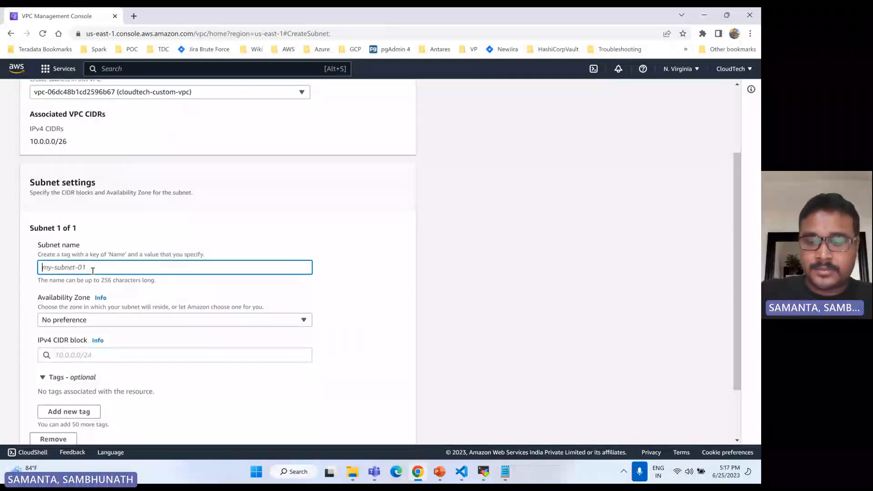
pyautogui.write('private-')
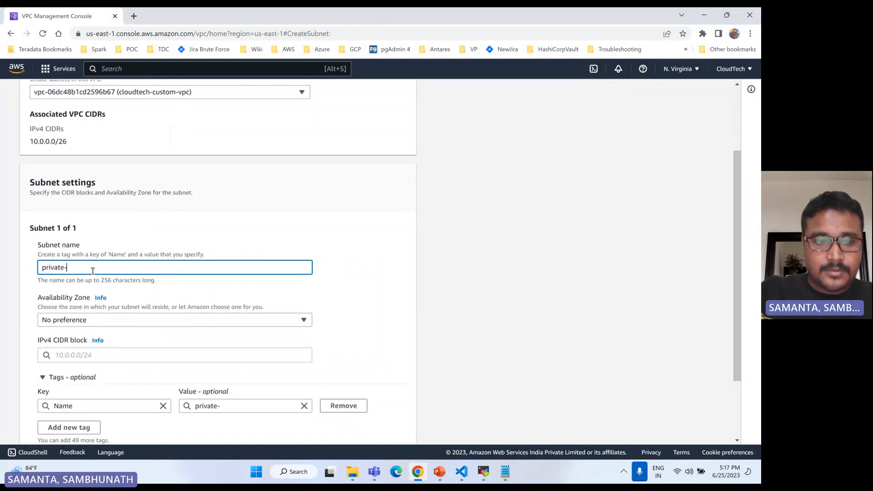
pyautogui.press('BackSpace')
pyautogui.write('Sub')
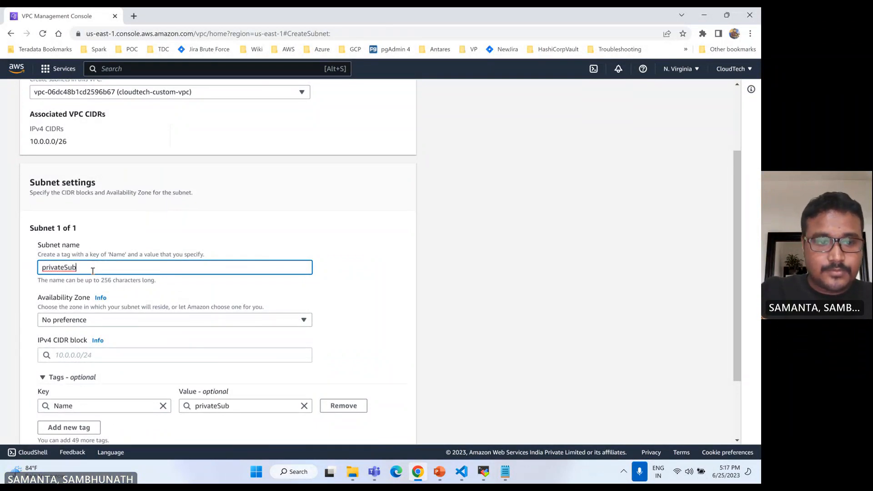
pyautogui.write('m')
pyautogui.press('BackSpace')
pyautogui.write('n')
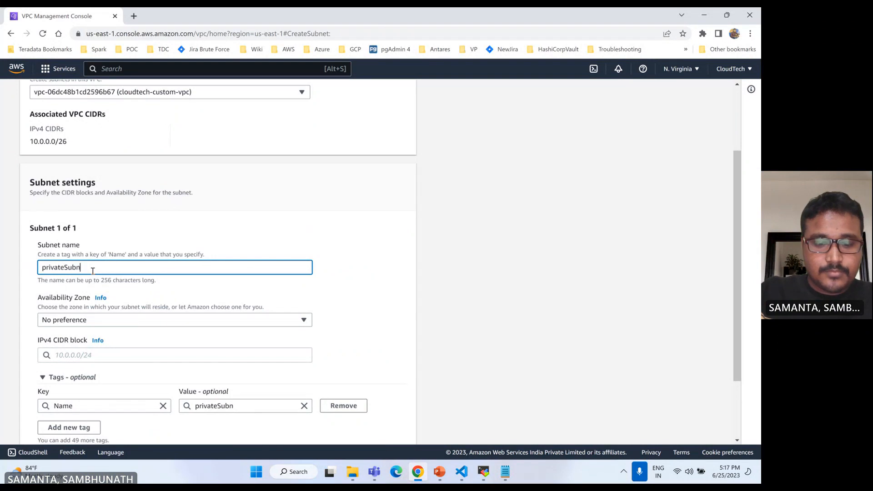
pyautogui.write('et-b')
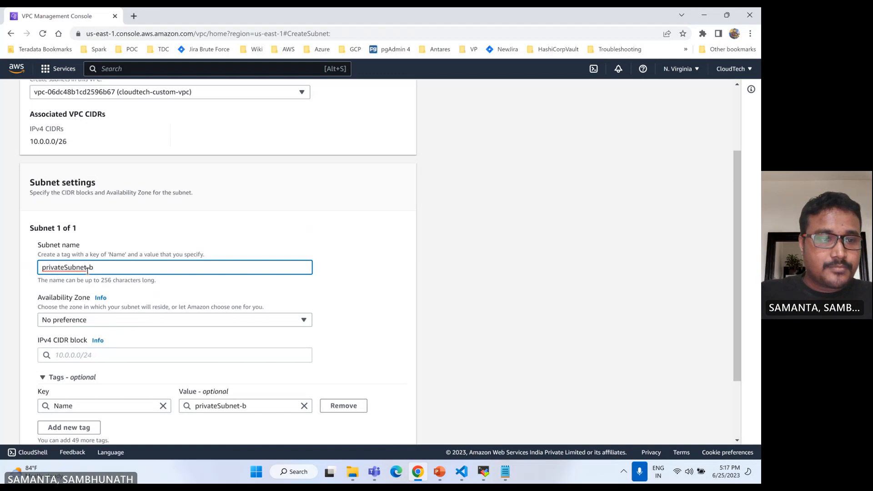
pyautogui.click(72, 318)
pyautogui.click(128, 207)
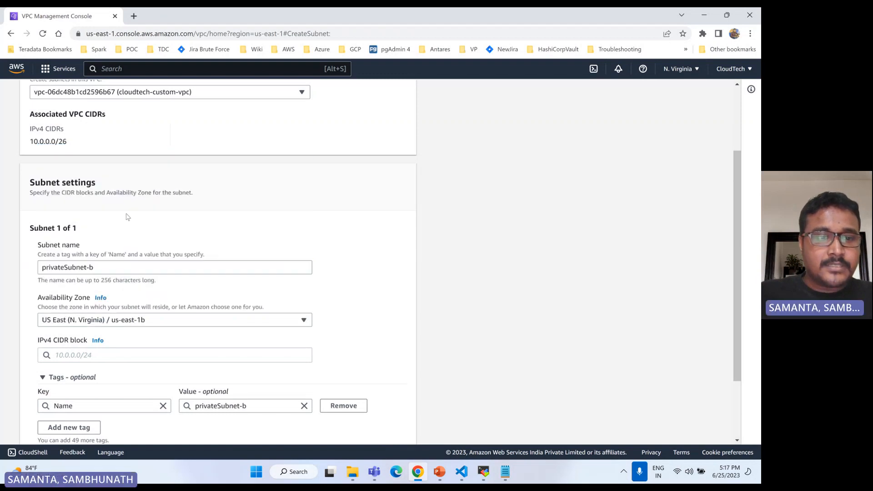
# Begin the subnet's IPv4 CIDR block with 10.0.0.
pyautogui.scroll(-2, 381, 276)
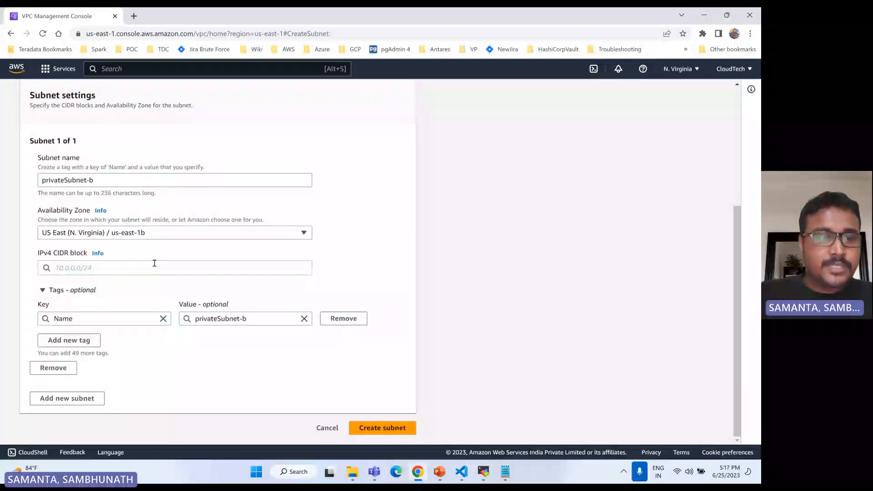
pyautogui.click(71, 270)
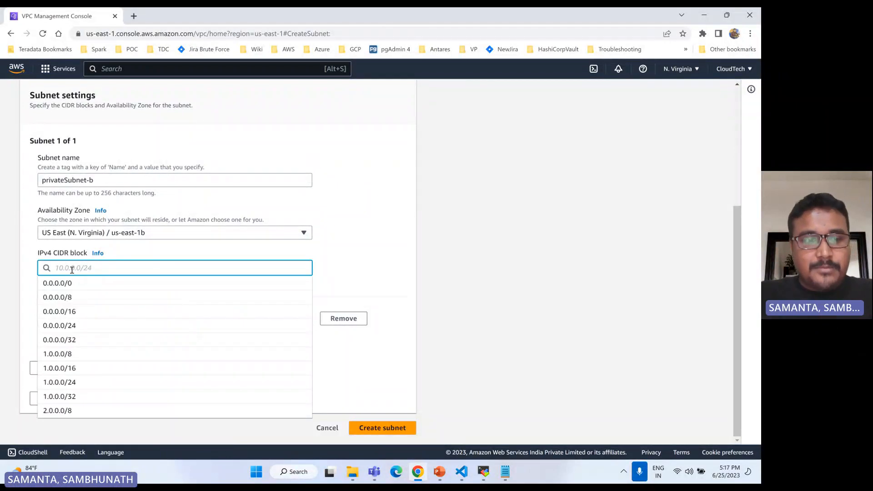
pyautogui.write('10')
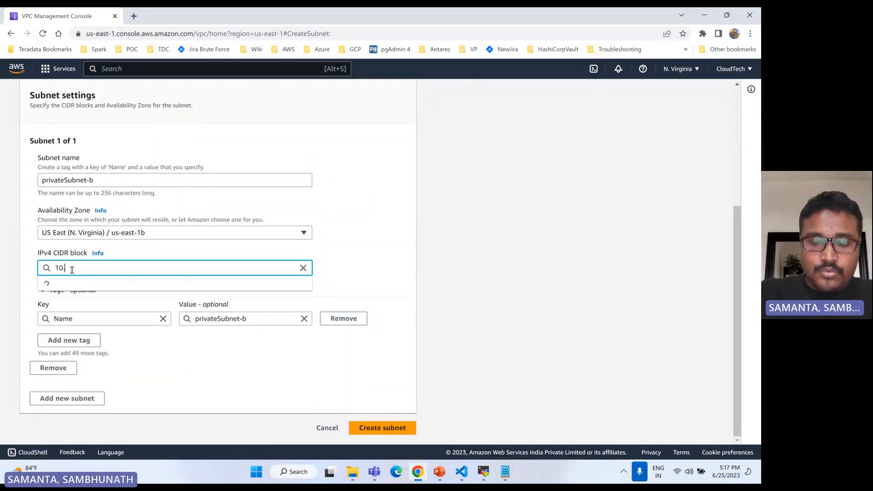
pyautogui.write('.0.0')
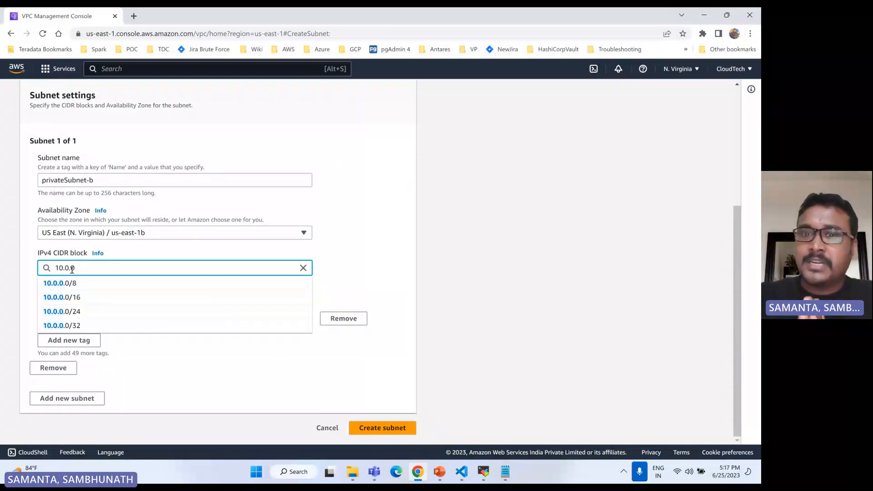
# Review the IP range calculation on the Subnet Calculator slide in PowerPoint and return to the VPC console in Chrome.
pyautogui.click(461, 473)
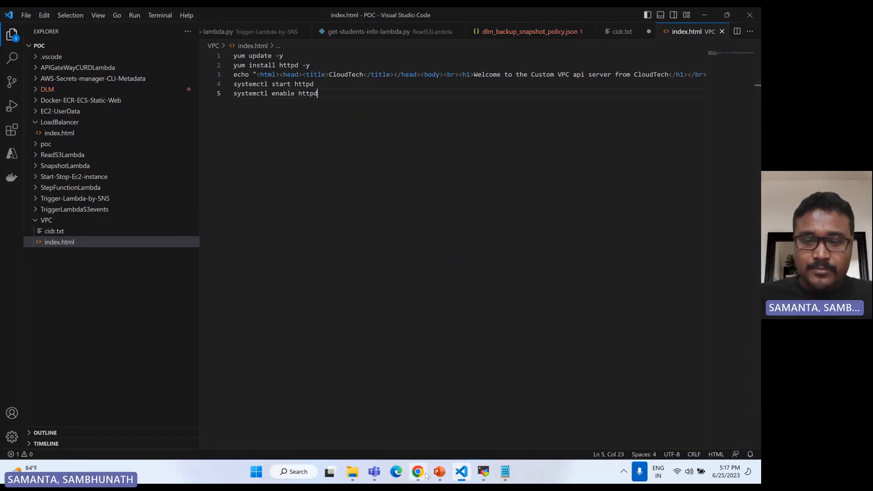
pyautogui.click(438, 473)
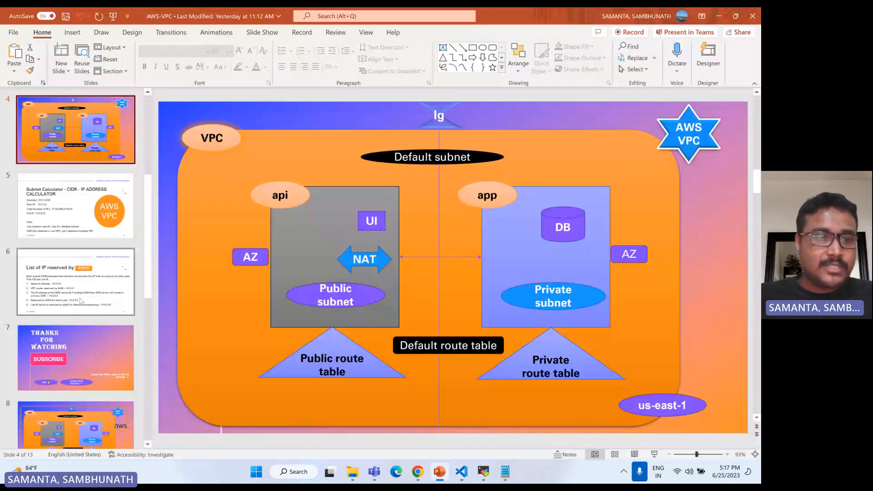
pyautogui.click(75, 206)
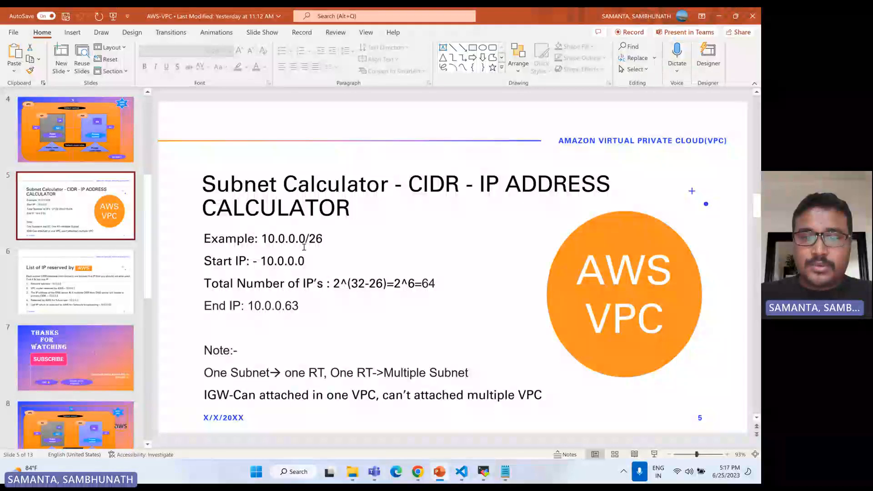
pyautogui.moveTo(395, 284); pyautogui.dragTo(435, 284)
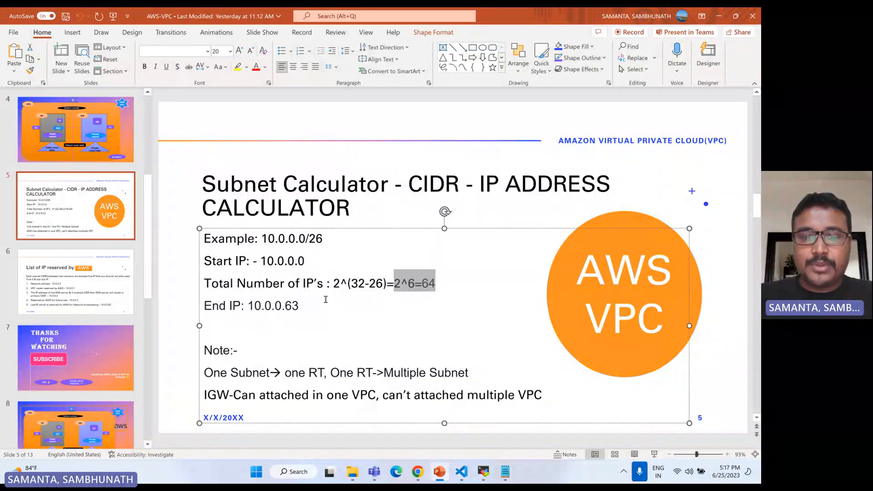
pyautogui.click(291, 305)
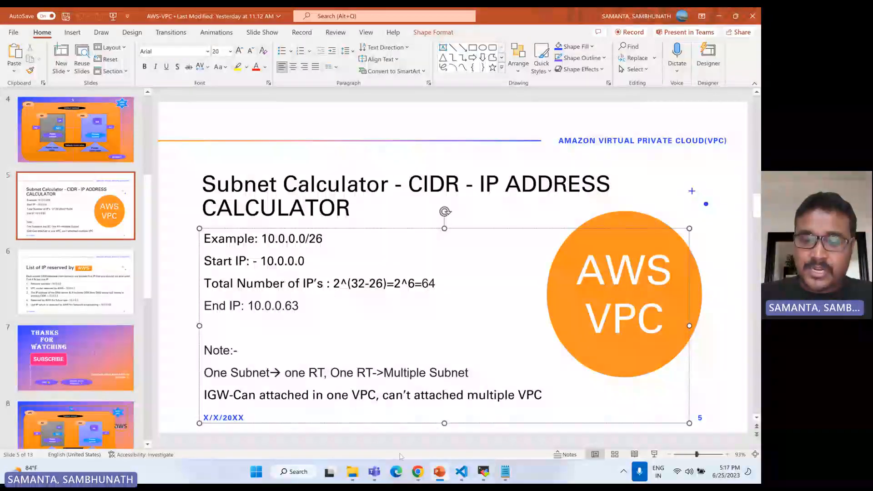
pyautogui.click(414, 473)
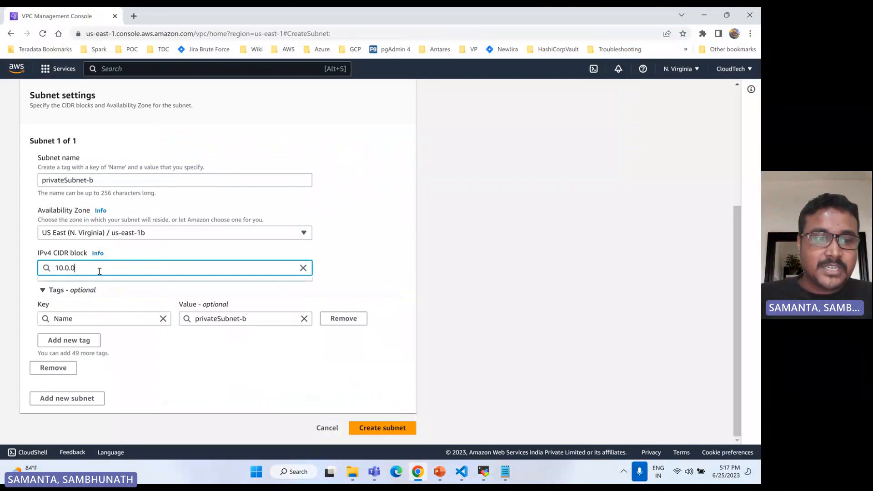
# Complete the IPv4 CIDR block as 10.0.0.32/27 and create the subnet.
pyautogui.write('32')
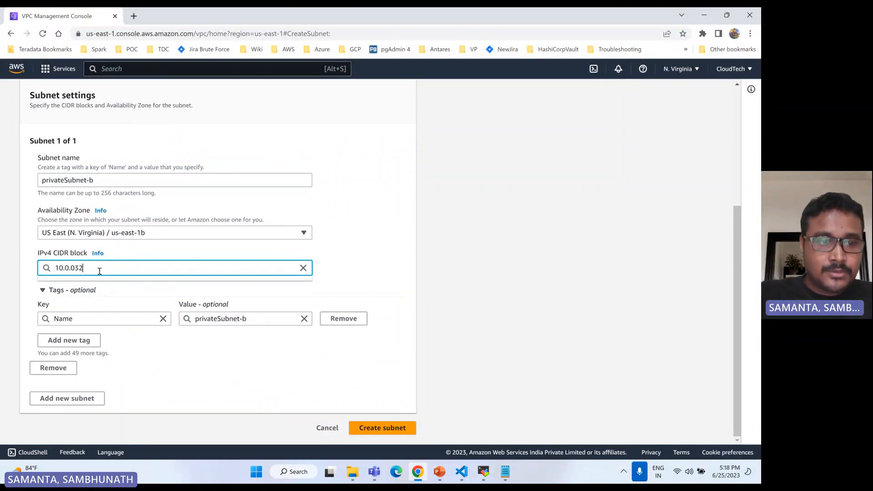
pyautogui.press('BackSpace')
pyautogui.press('BackSpace')
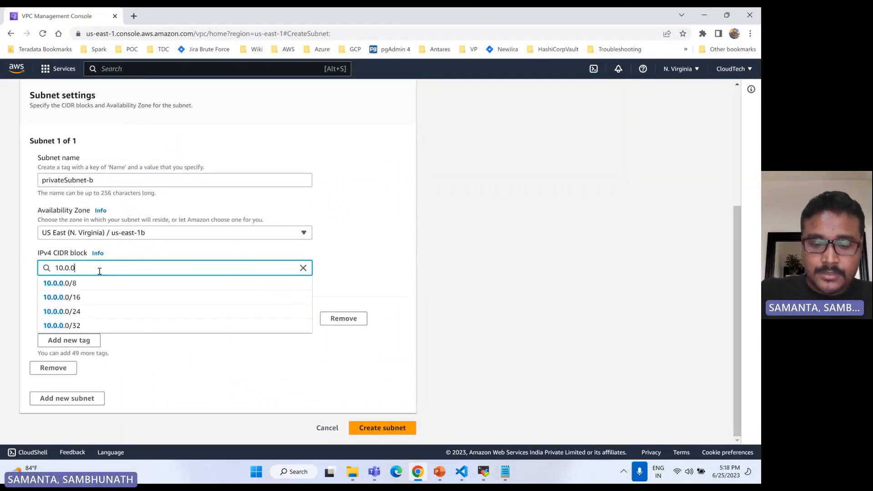
pyautogui.write('.32/27')
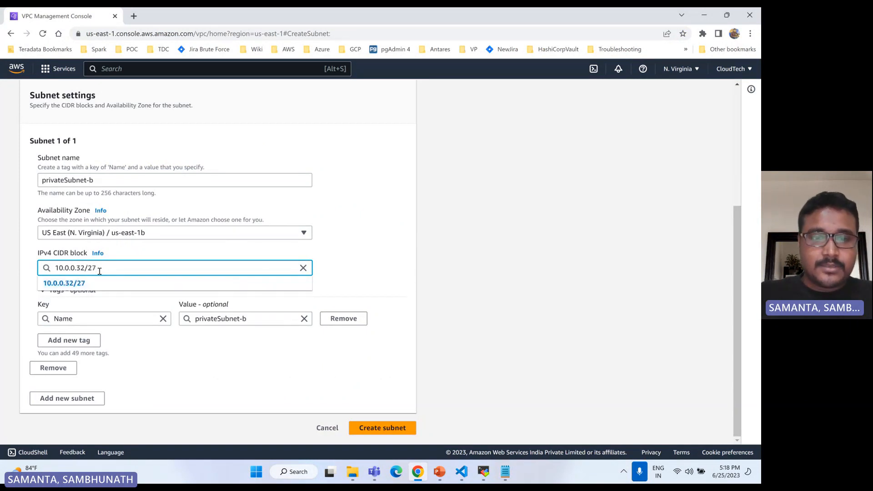
pyautogui.click(373, 227)
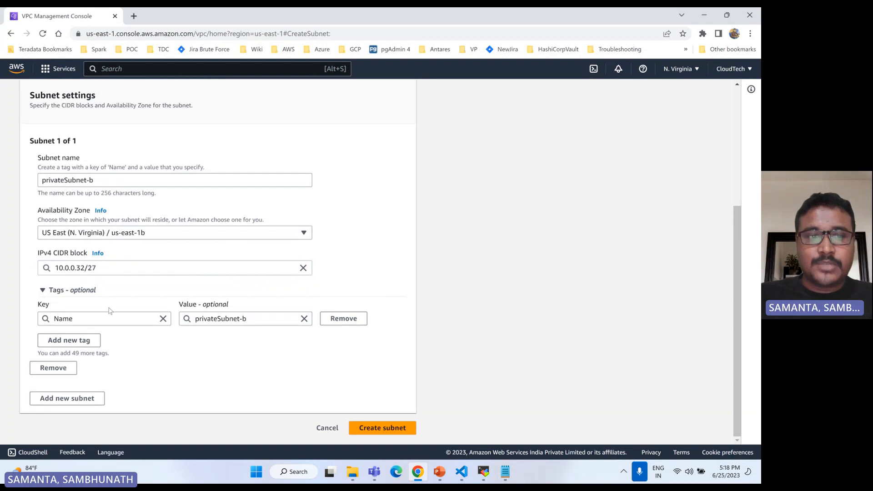
pyautogui.click(384, 429)
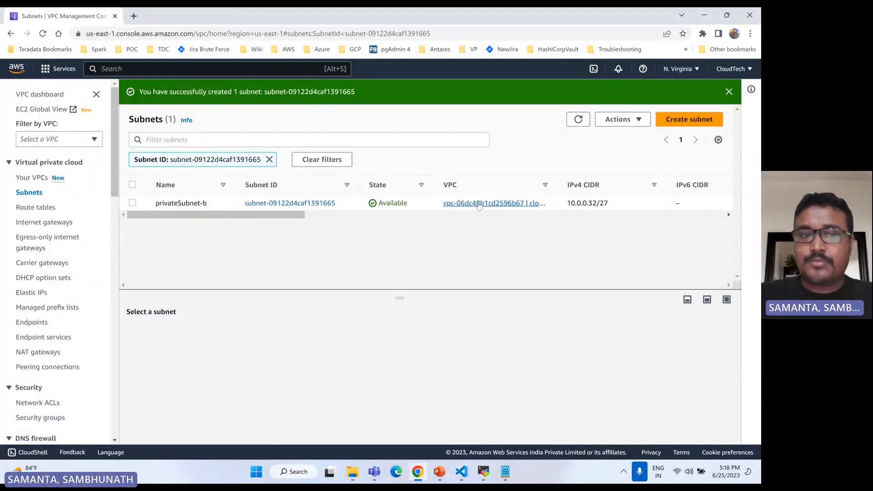
# Examine the subnet associations of the main route table belonging to cloudtech-custom-vpc, including subnets without explicit associations.
pyautogui.click(35, 207)
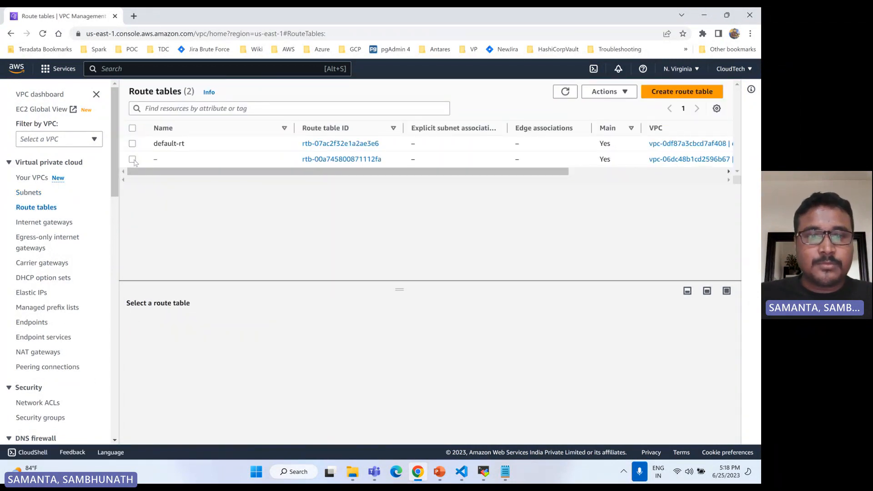
pyautogui.click(133, 160)
pyautogui.scroll(-2, 201, 353)
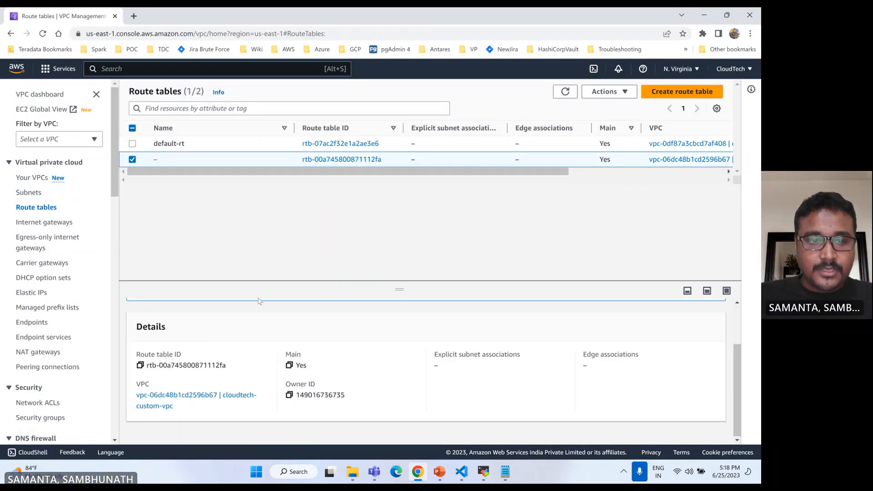
pyautogui.scroll(2, 249, 349)
pyautogui.click(248, 323)
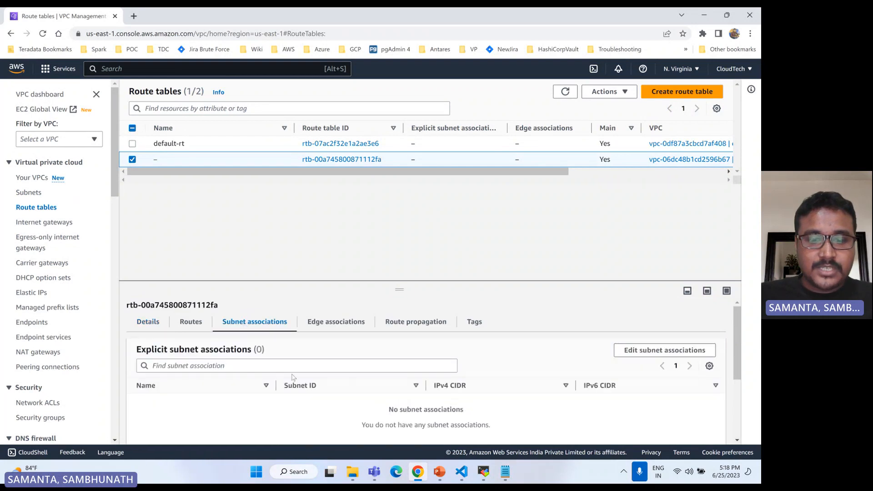
pyautogui.scroll(-3, 293, 382)
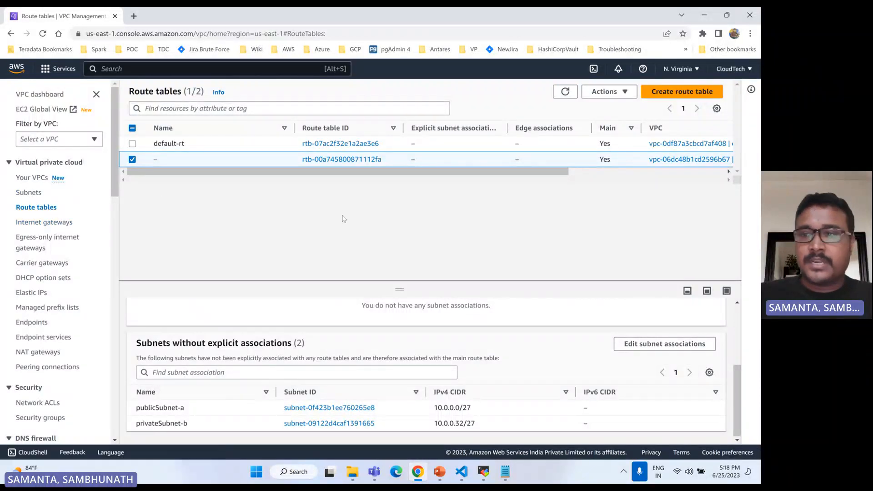
# Check the route tables in the VPC architecture diagram in PowerPoint and return to the VPC console in Chrome.
pyautogui.click(439, 471)
pyautogui.press('pageup')
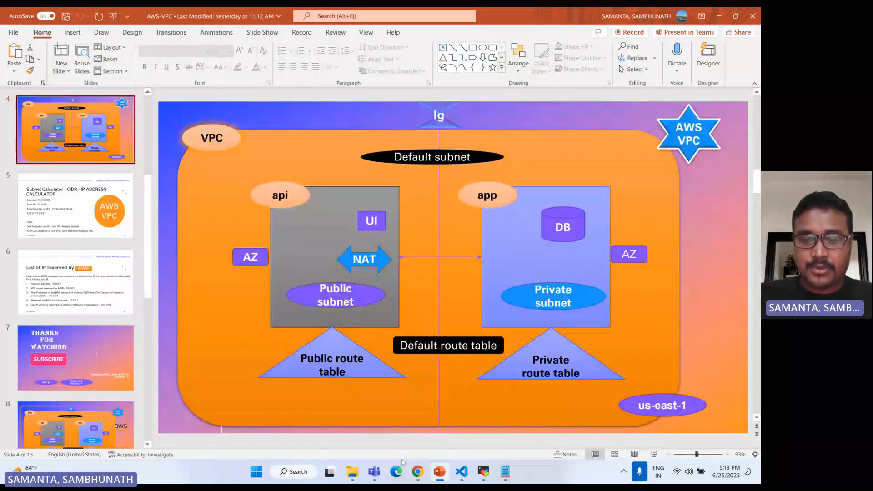
pyautogui.click(417, 471)
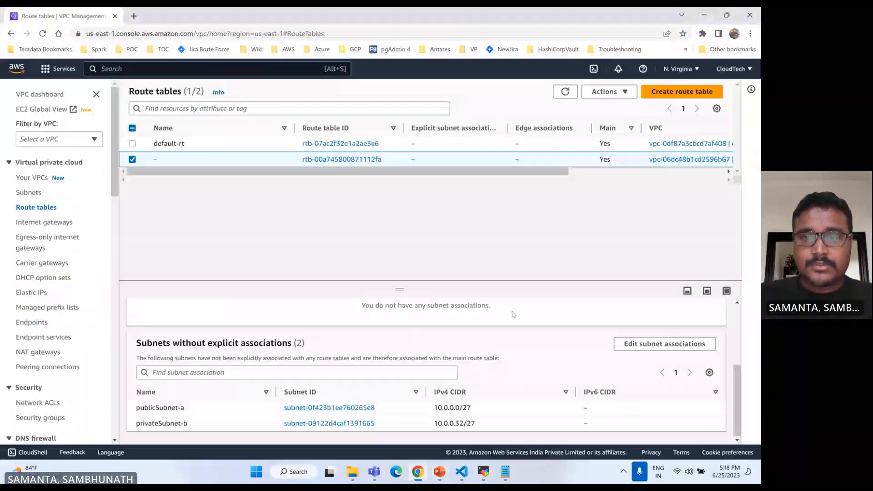
# Create a route table named public-RT in the cloudtech-custom-vpc VPC.
pyautogui.click(682, 92)
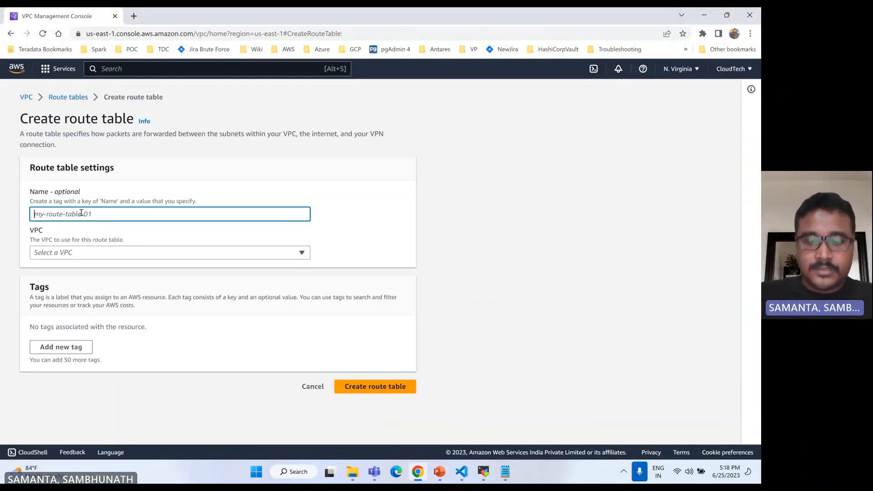
pyautogui.write('publ')
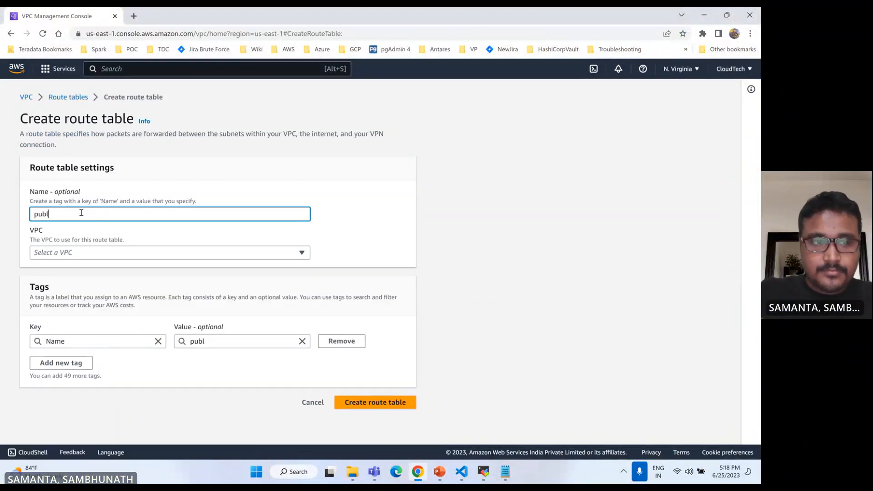
pyautogui.write('ic-RT')
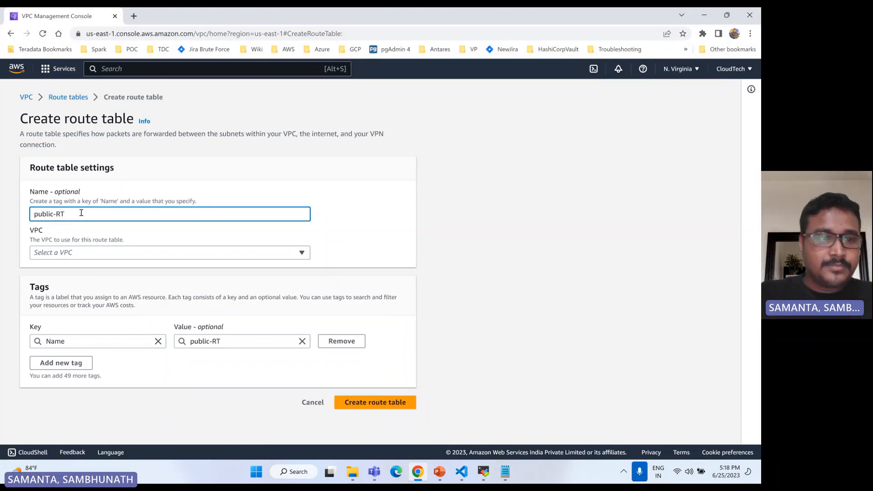
pyautogui.click(78, 255)
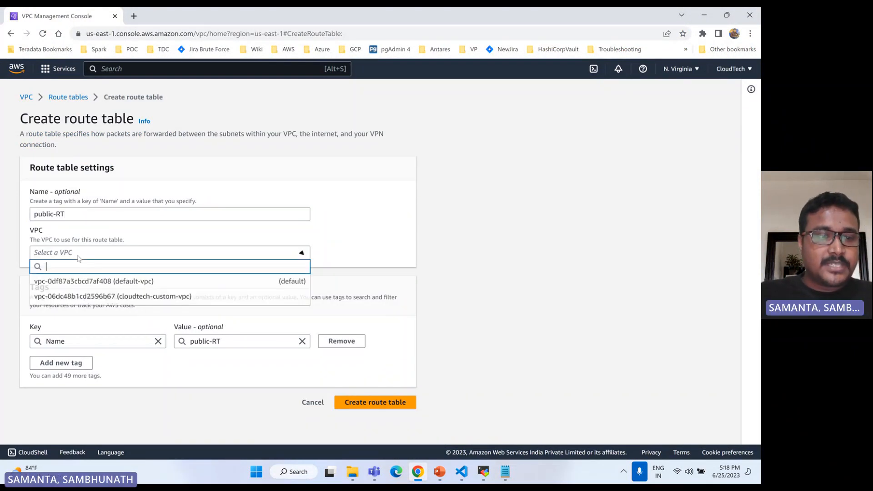
pyautogui.click(129, 297)
pyautogui.click(362, 408)
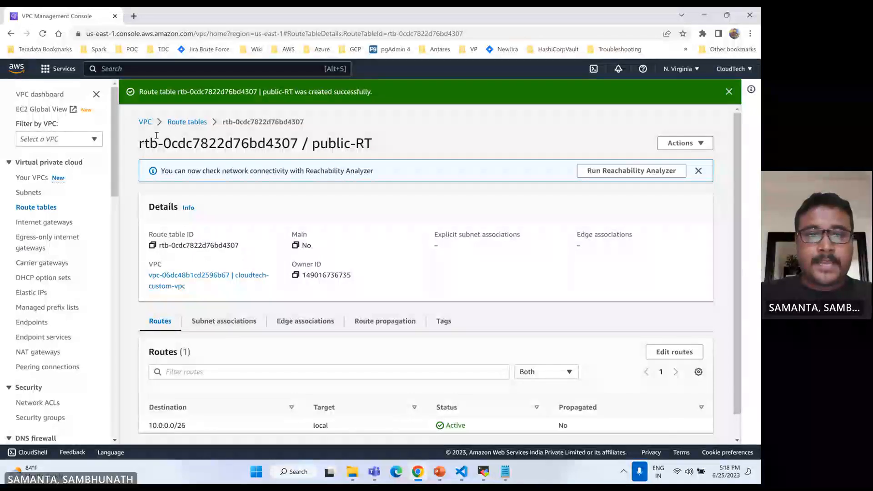
# Create a route table named private-RT in the cloudtech-custom-vpc VPC.
pyautogui.click(187, 122)
pyautogui.click(667, 97)
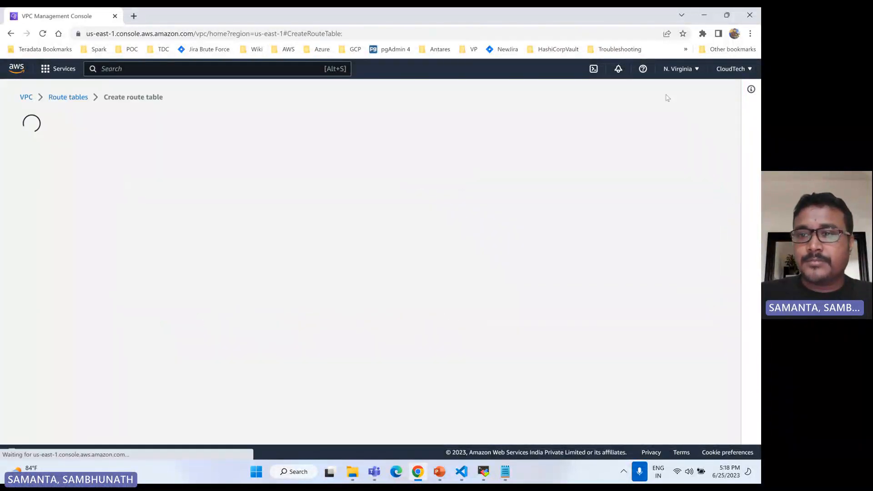
pyautogui.click(55, 213)
pyautogui.write('p')
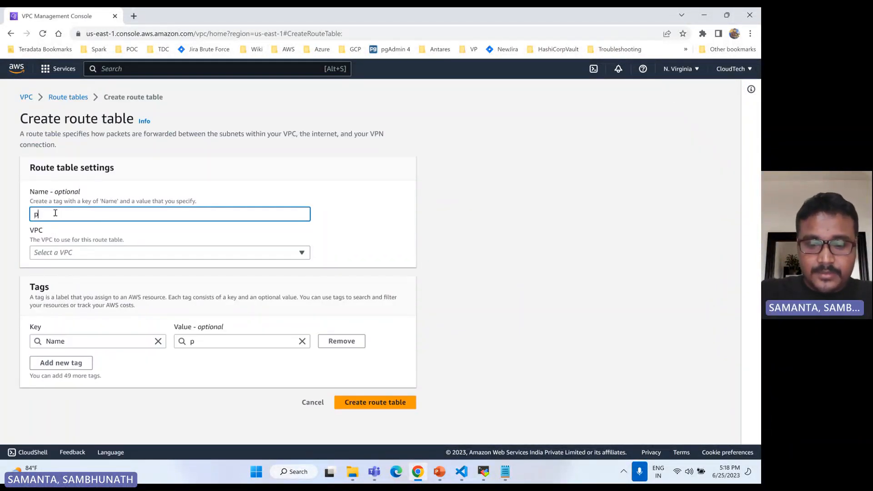
pyautogui.write('rivate')
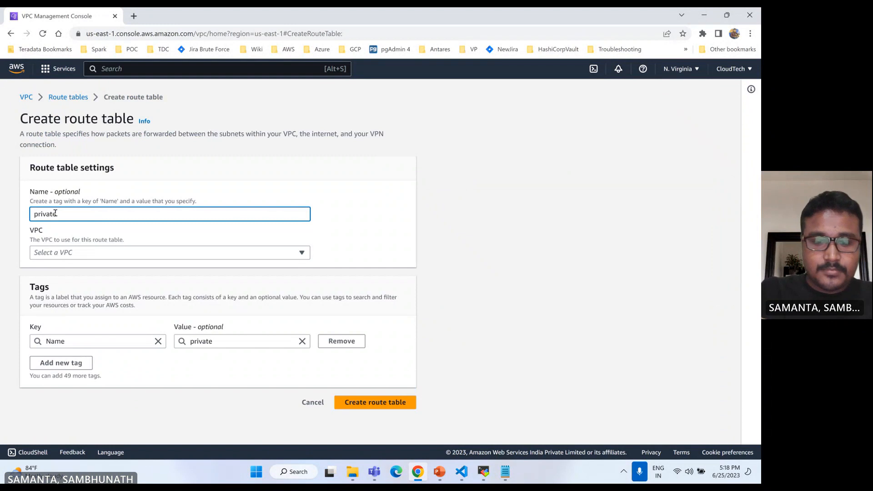
pyautogui.write('-RT')
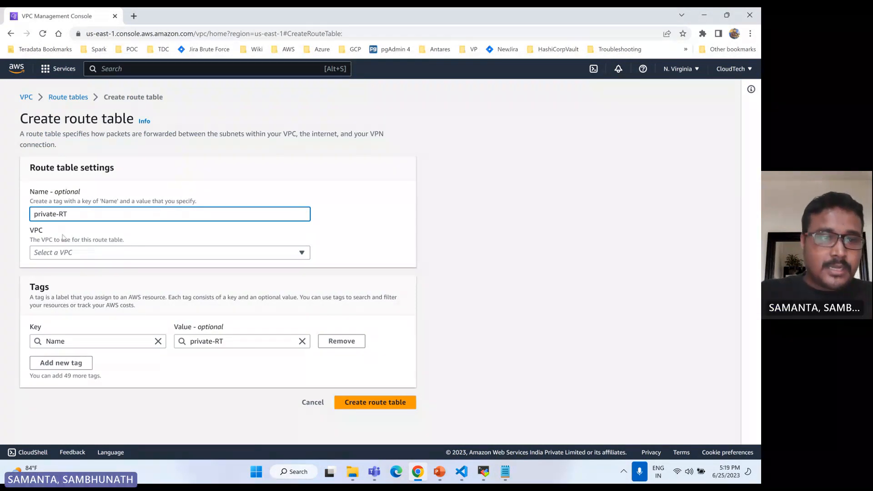
pyautogui.click(114, 258)
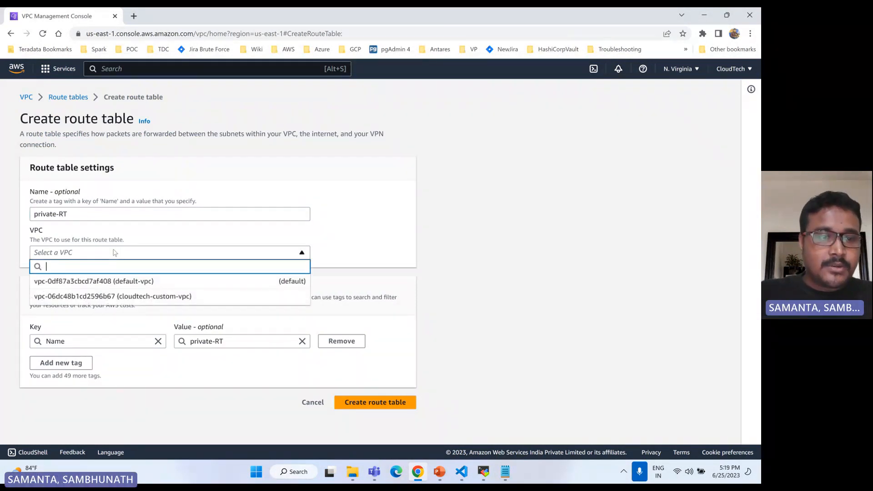
pyautogui.click(99, 299)
pyautogui.click(347, 403)
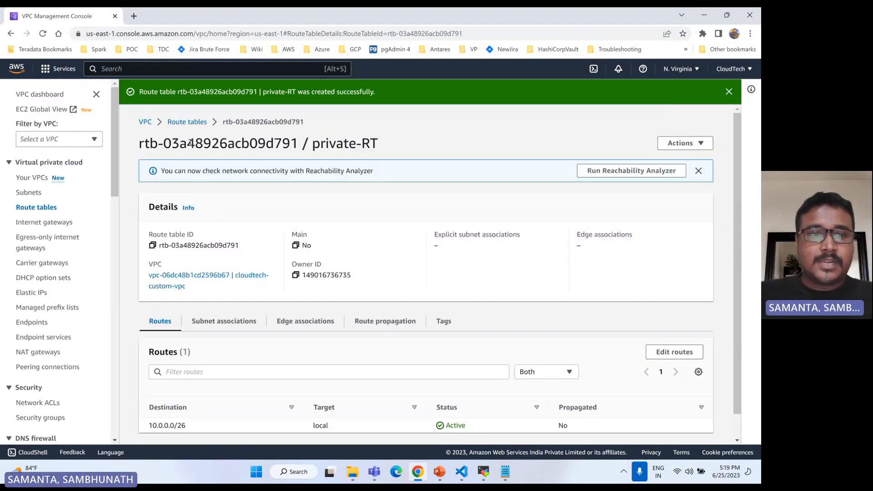
# Open the route tables list, check the public and private route tables in the PowerPoint VPC diagram, and return to Chrome.
pyautogui.click(187, 122)
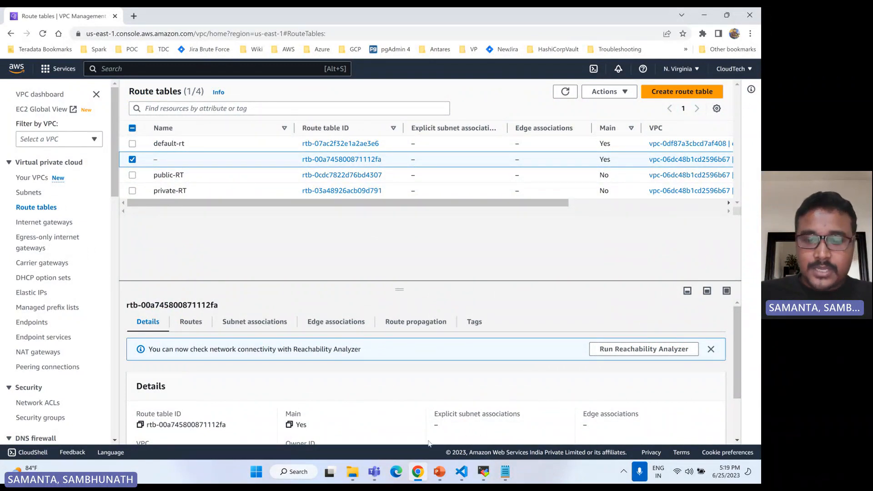
pyautogui.click(439, 471)
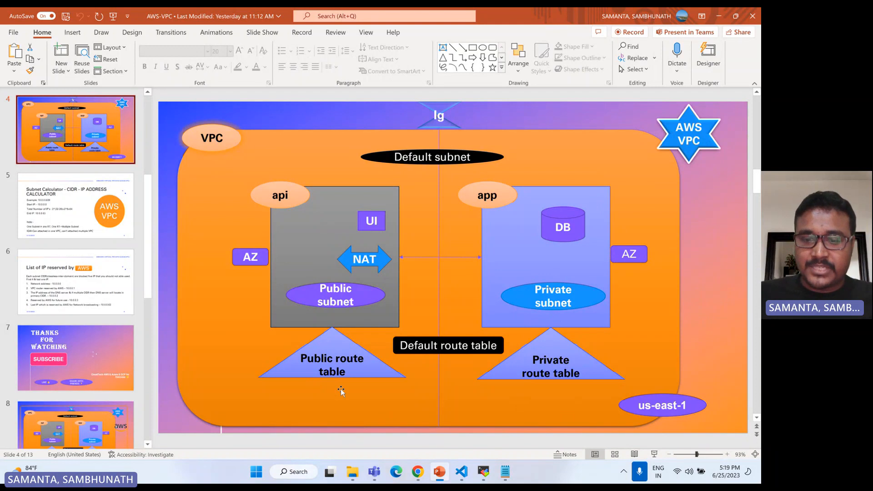
pyautogui.click(417, 472)
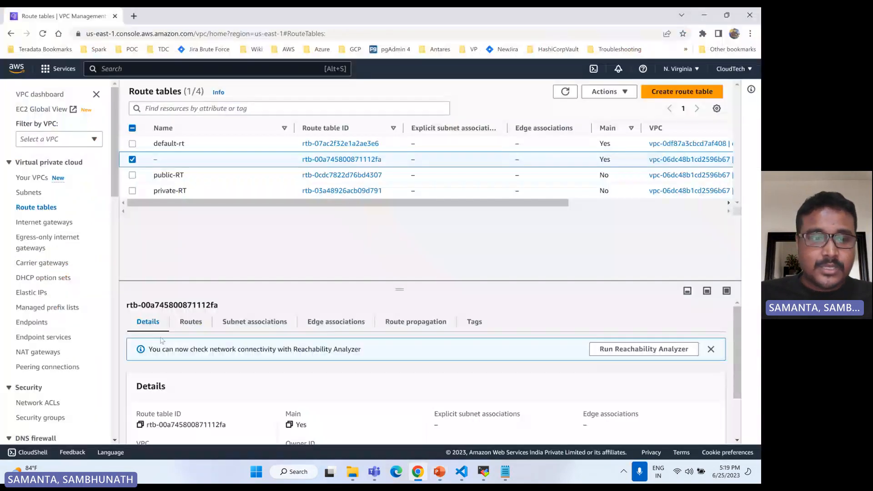
# Associate the publicSubnet-a subnet with the public-RT route table and save the association.
pyautogui.click(142, 178)
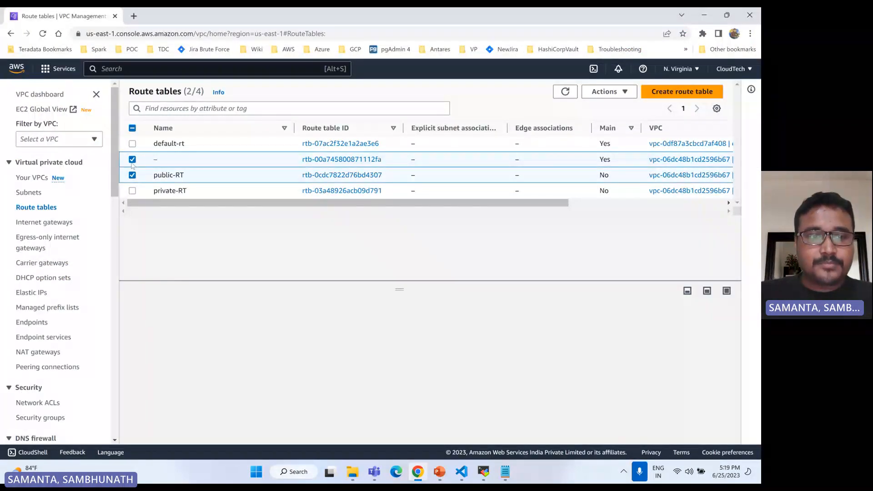
pyautogui.click(258, 325)
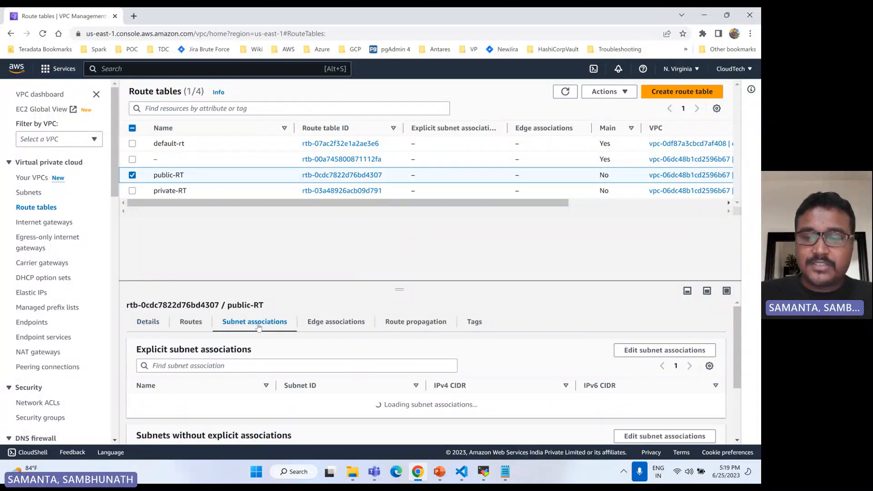
pyautogui.scroll(-2, 432, 377)
pyautogui.scroll(2, 545, 364)
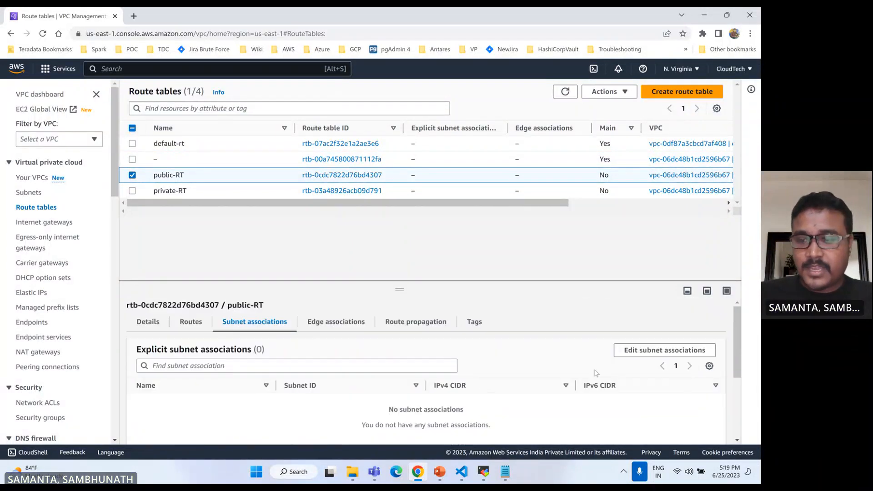
pyautogui.click(627, 351)
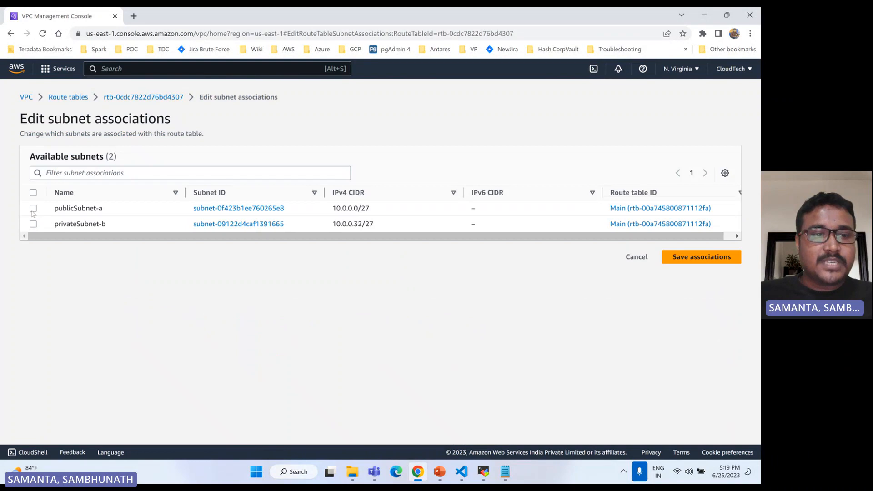
pyautogui.click(33, 209)
pyautogui.click(700, 322)
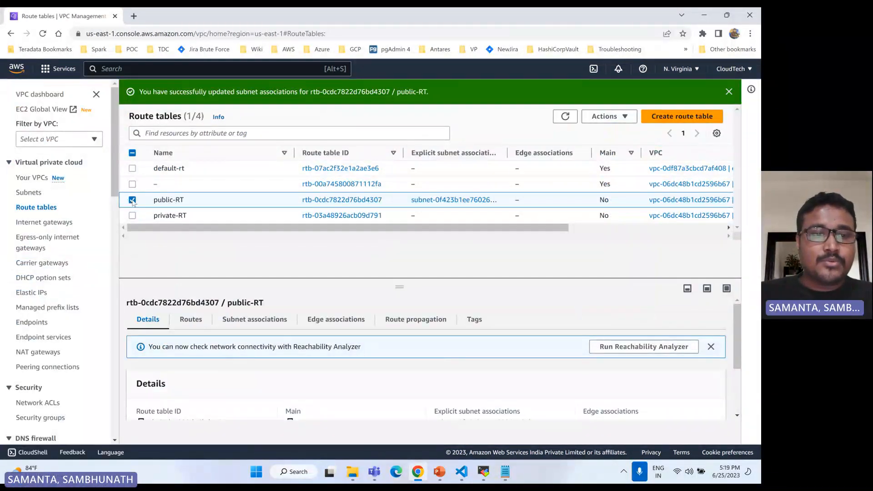
# Associate the privateSubnet-b subnet with the private-RT route table, save it, and clear the table selection.
pyautogui.click(132, 199)
pyautogui.click(133, 216)
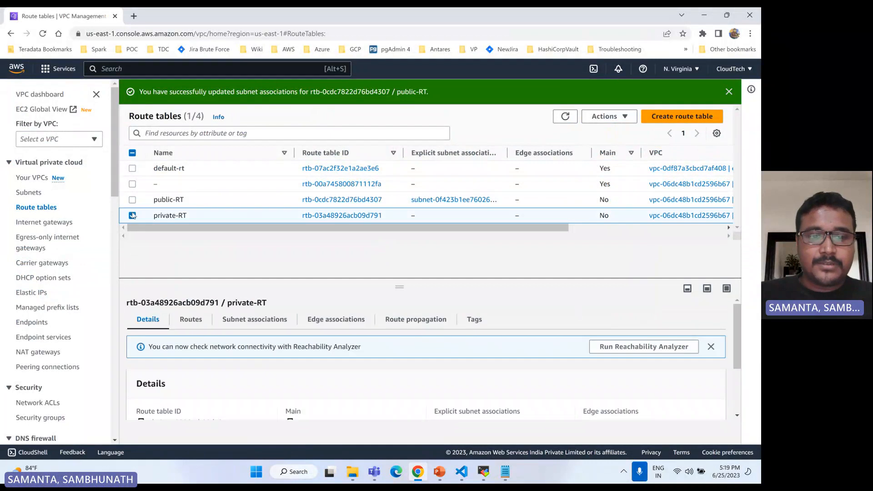
pyautogui.click(254, 319)
pyautogui.click(656, 348)
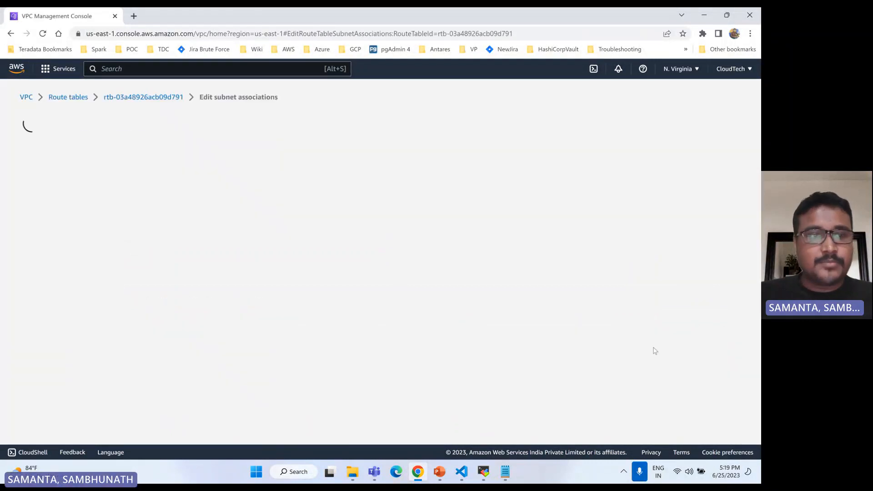
pyautogui.click(34, 224)
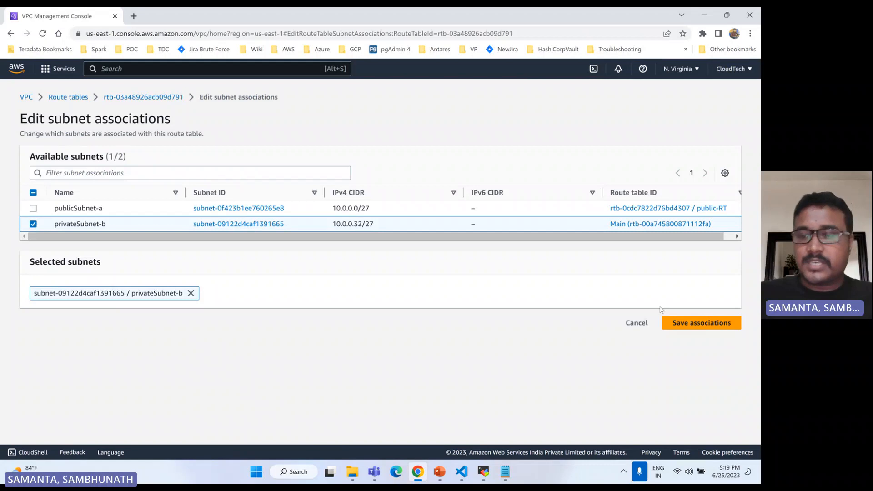
pyautogui.click(690, 324)
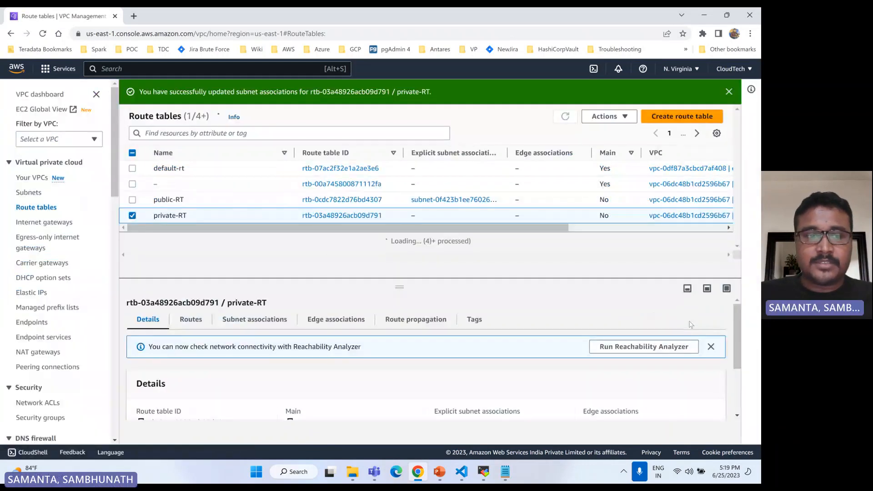
pyautogui.click(133, 215)
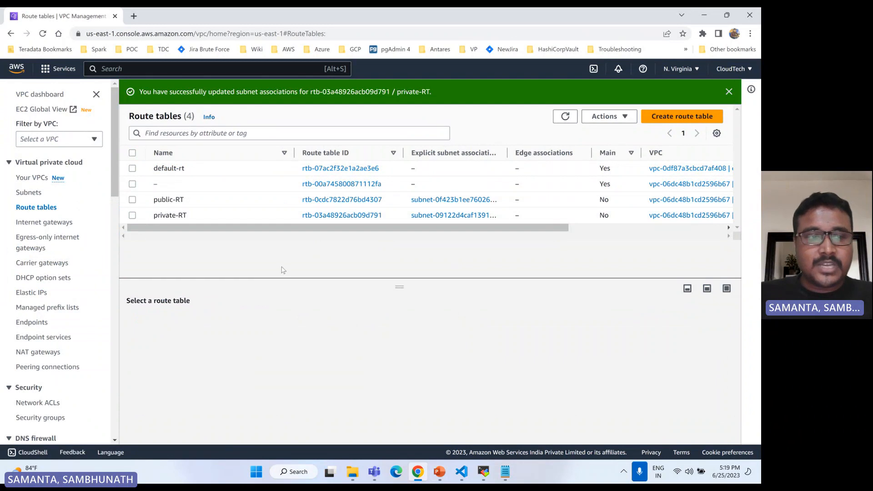
# Review the internet gateways and their attached VPCs, compare with the VPC diagram in PowerPoint, and return to Chrome.
pyautogui.click(45, 222)
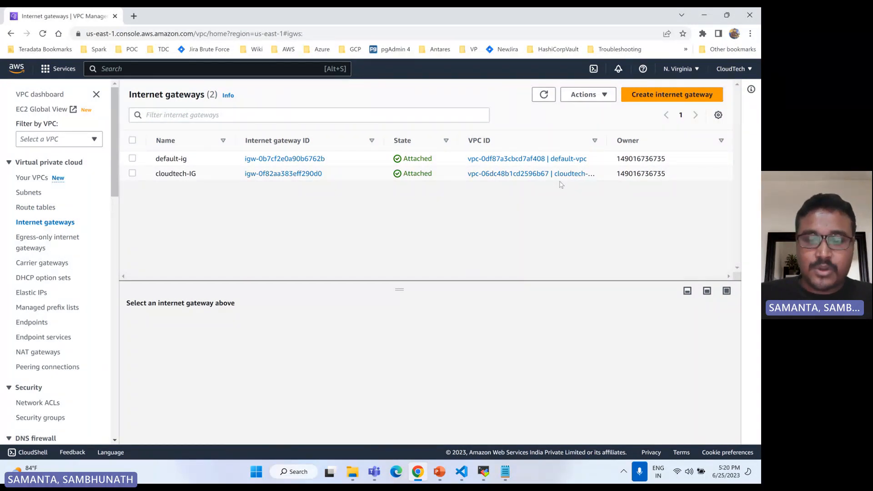
pyautogui.click(439, 471)
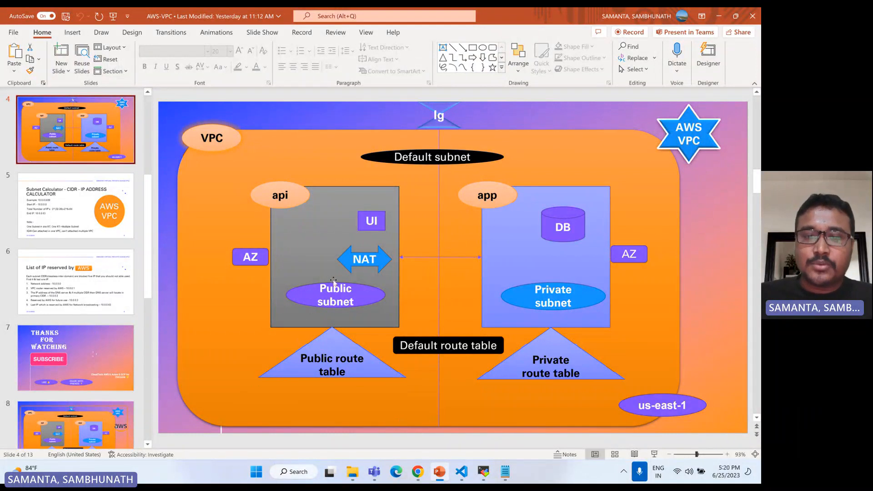
pyautogui.click(419, 470)
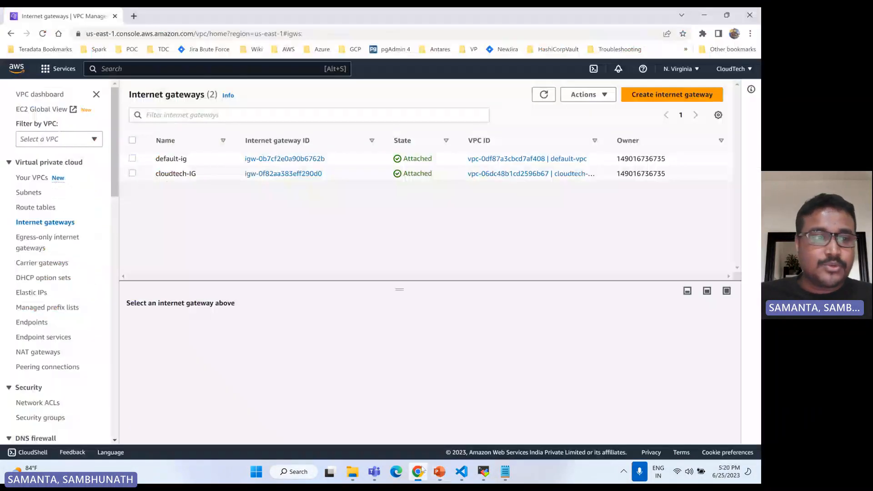
# Add a route with destination 0.0.0.0/0 to the public-RT route table.
pyautogui.click(36, 210)
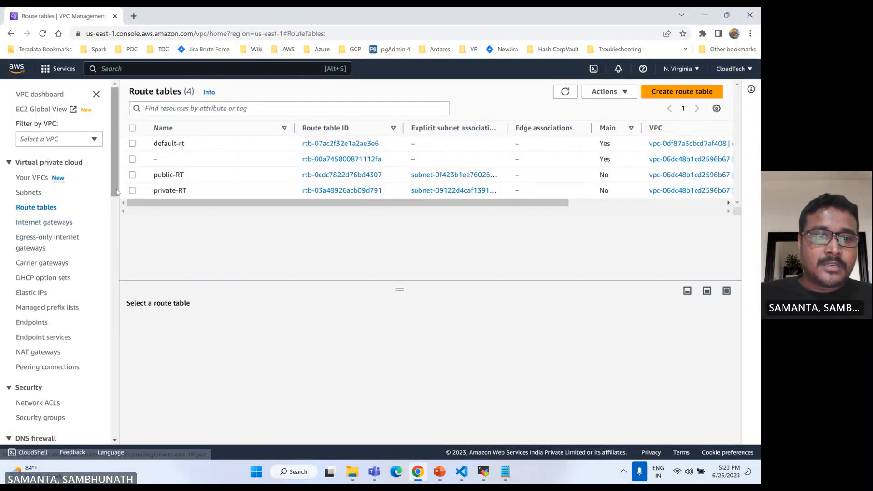
pyautogui.click(133, 175)
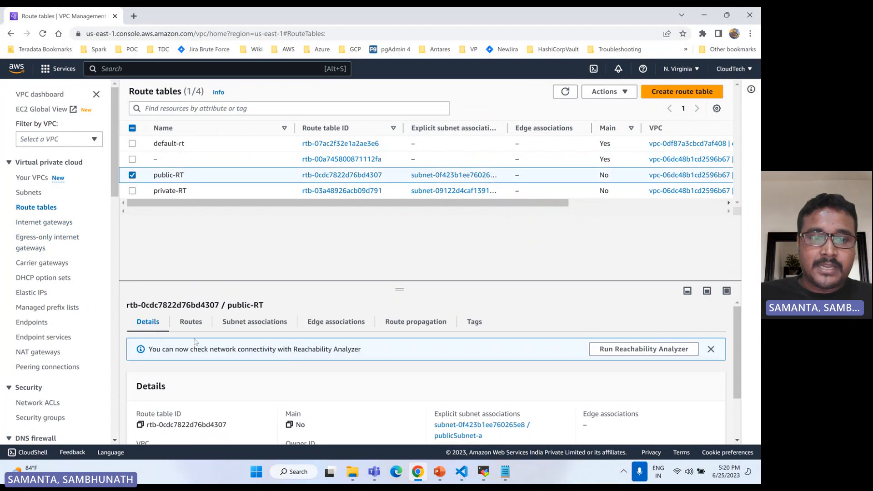
pyautogui.click(196, 322)
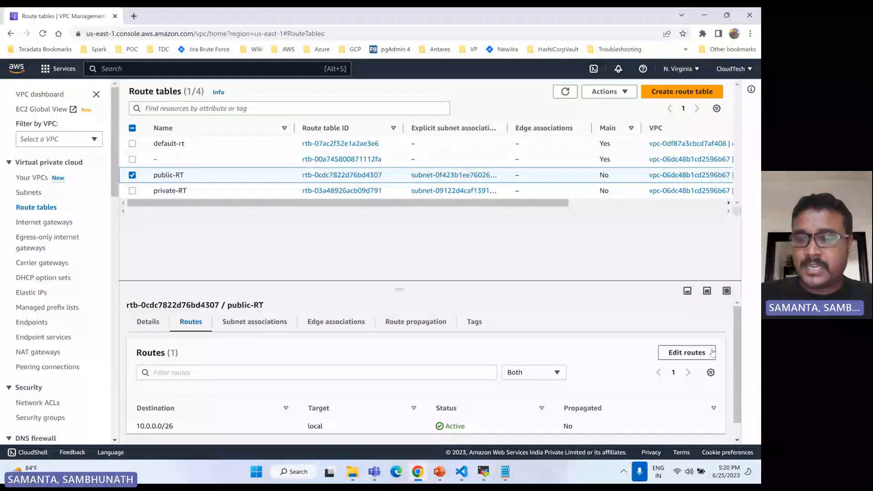
pyautogui.click(686, 352)
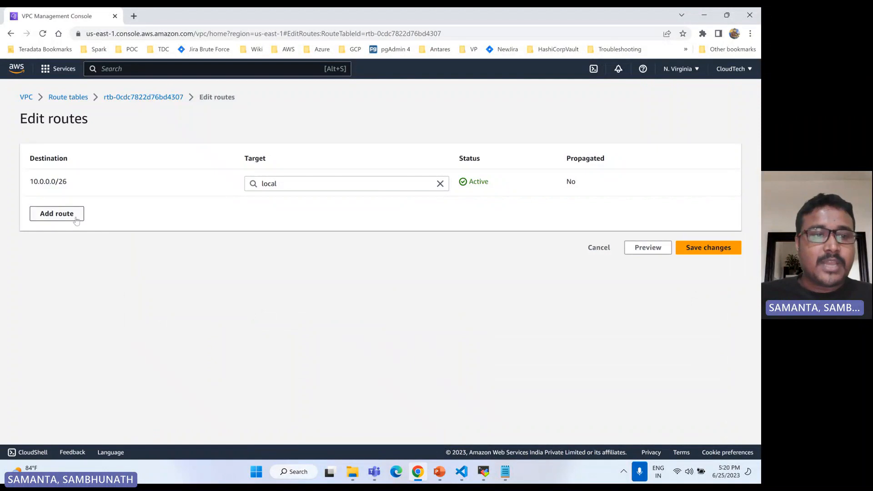
pyautogui.click(75, 214)
pyautogui.click(93, 212)
pyautogui.click(50, 226)
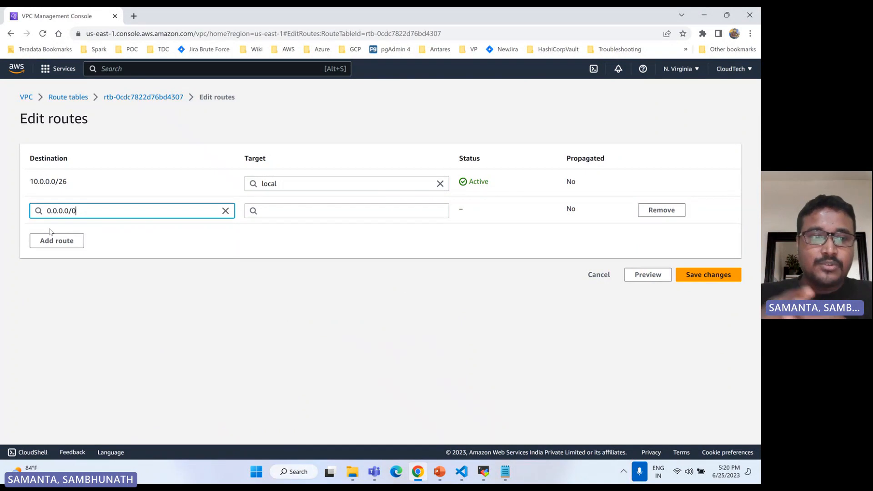
pyautogui.tripleClick(86, 213)
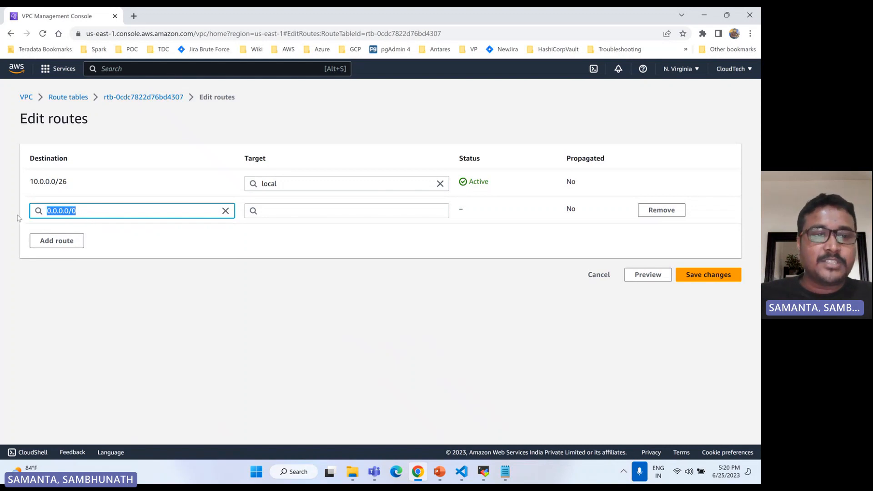
pyautogui.click(124, 211)
pyautogui.moveTo(124, 210); pyautogui.dragTo(28, 217)
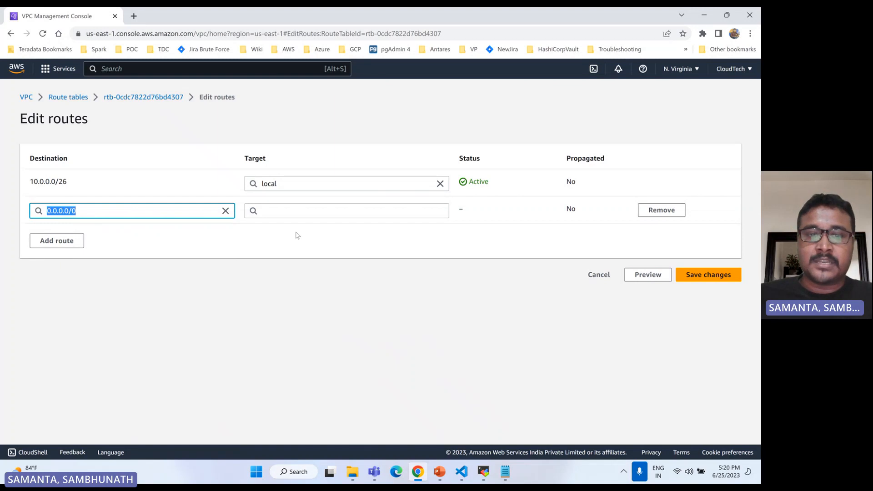
# Set the 0.0.0.0/0 route's target to the cloudtech-IG internet gateway and save the route changes.
pyautogui.click(288, 213)
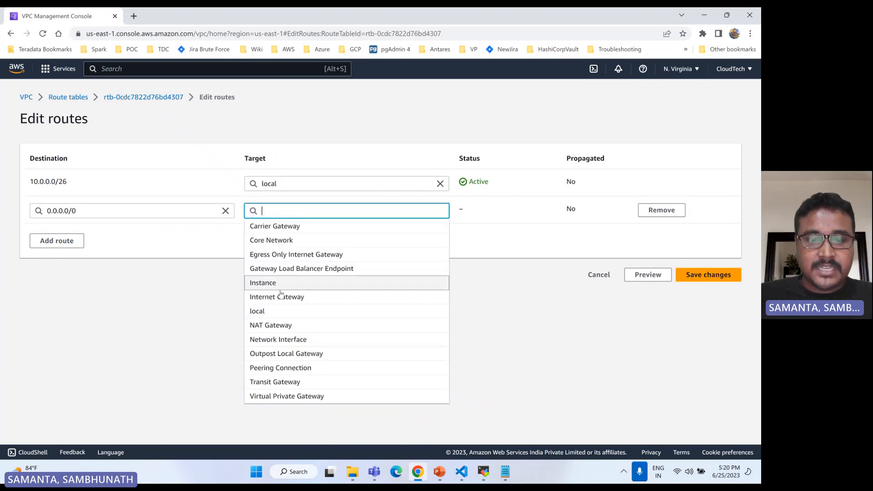
pyautogui.write('igw-')
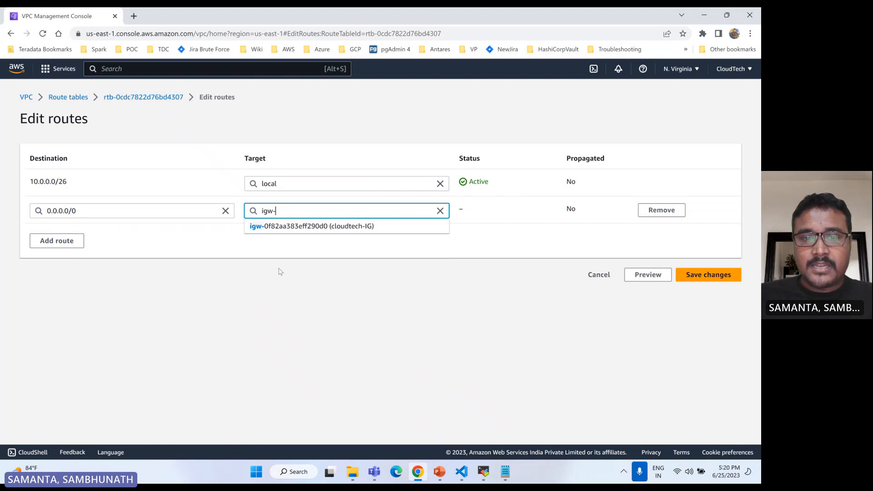
pyautogui.click(290, 227)
pyautogui.click(709, 278)
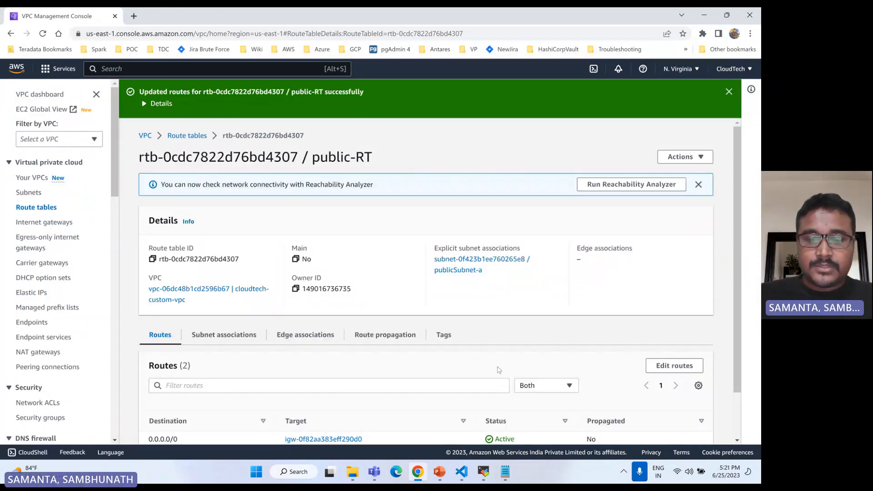
# Check the NAT gateway in the PowerPoint VPC diagram and open the NAT gateways list in the VPC console in Chrome.
pyautogui.click(439, 473)
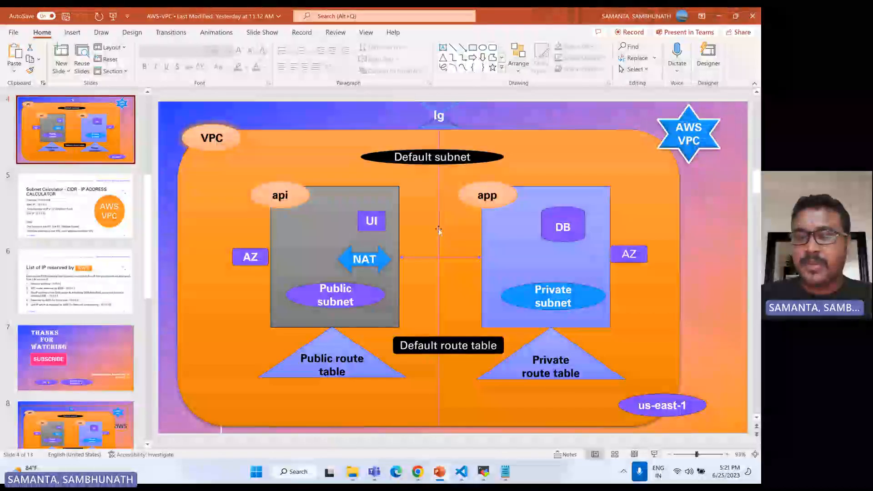
pyautogui.click(418, 472)
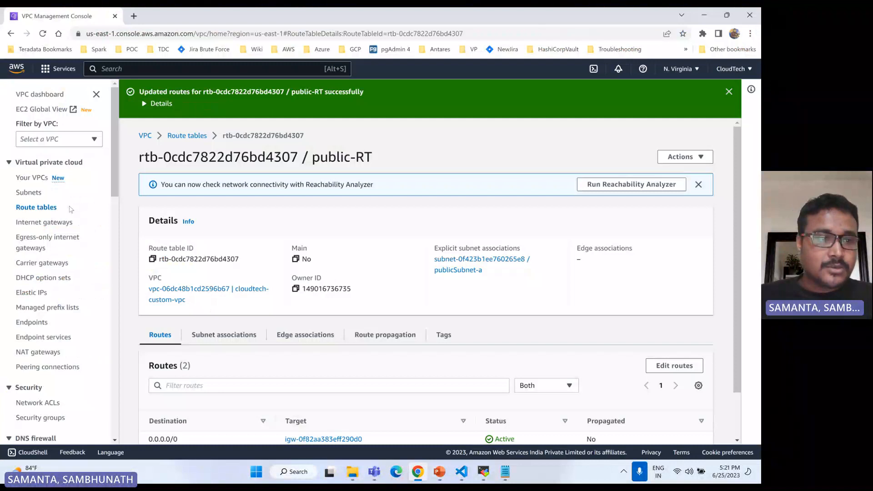
pyautogui.click(29, 352)
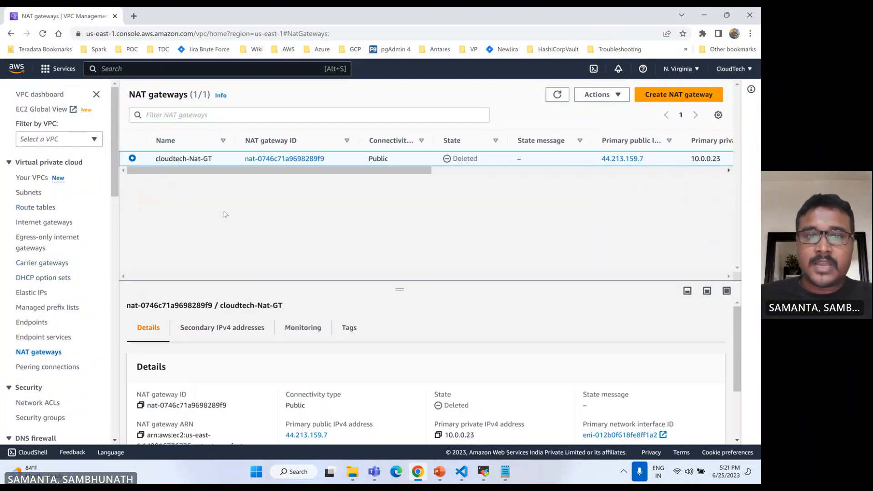
# Start creating a NAT gateway and name it cloudtech-NatGT.
pyautogui.click(658, 96)
pyautogui.click(63, 227)
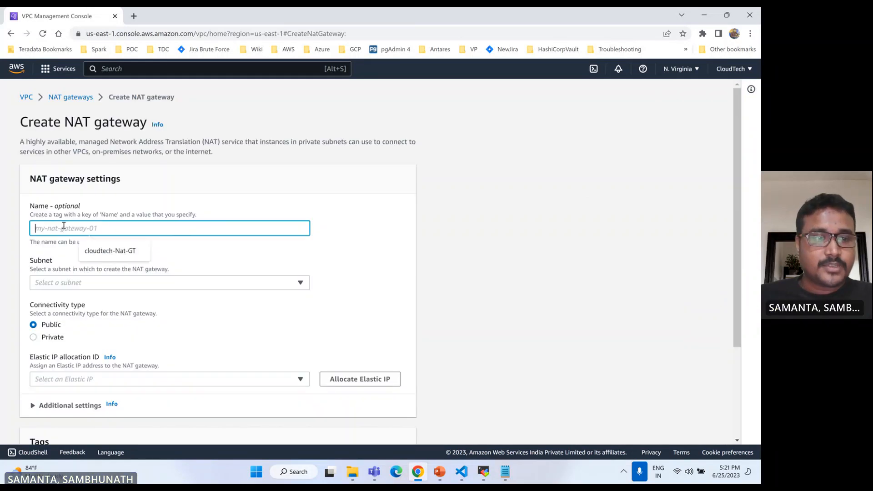
pyautogui.click(105, 251)
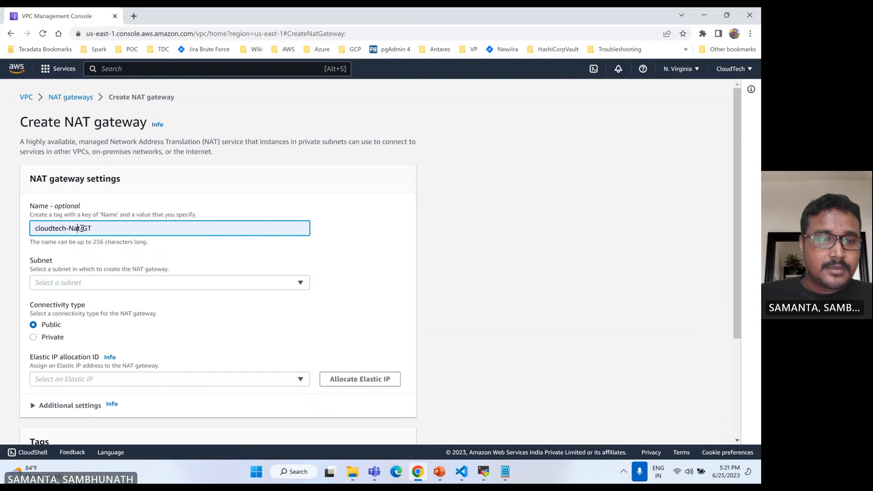
pyautogui.press('Left')
pyautogui.press('Left')
pyautogui.press('BackSpace')
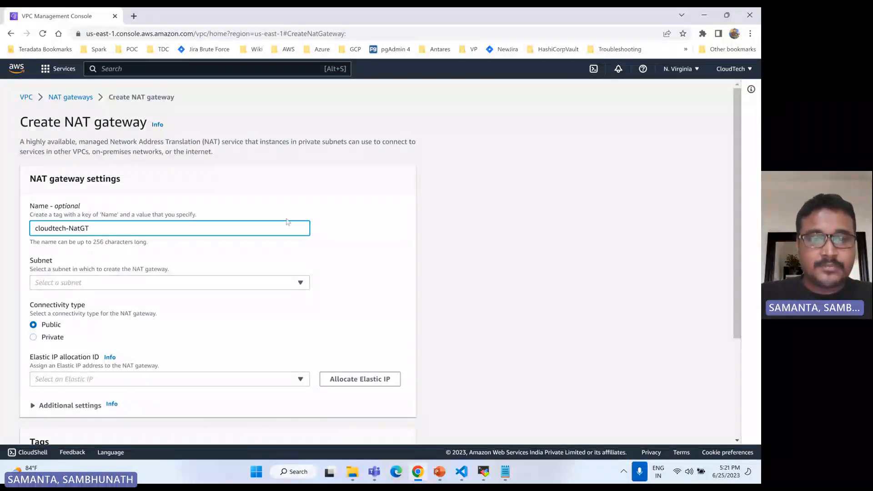
pyautogui.click(351, 223)
# Check the NAT placement in the PowerPoint VPC diagram, return to Chrome, and set the NAT gateway's subnet to publicSubnet-a.
pyautogui.click(105, 289)
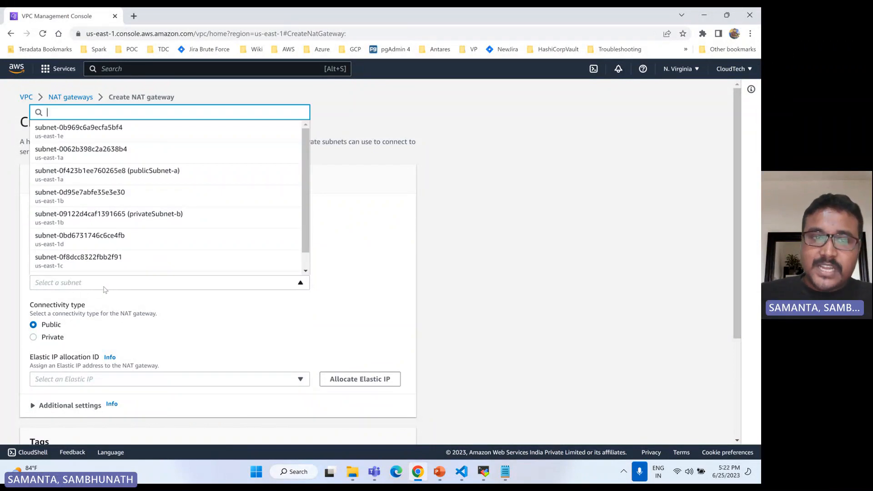
pyautogui.click(437, 478)
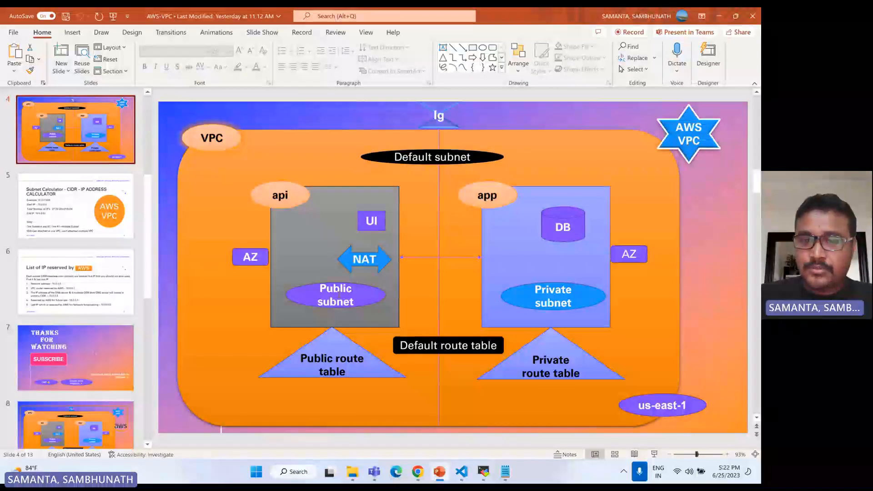
pyautogui.click(417, 472)
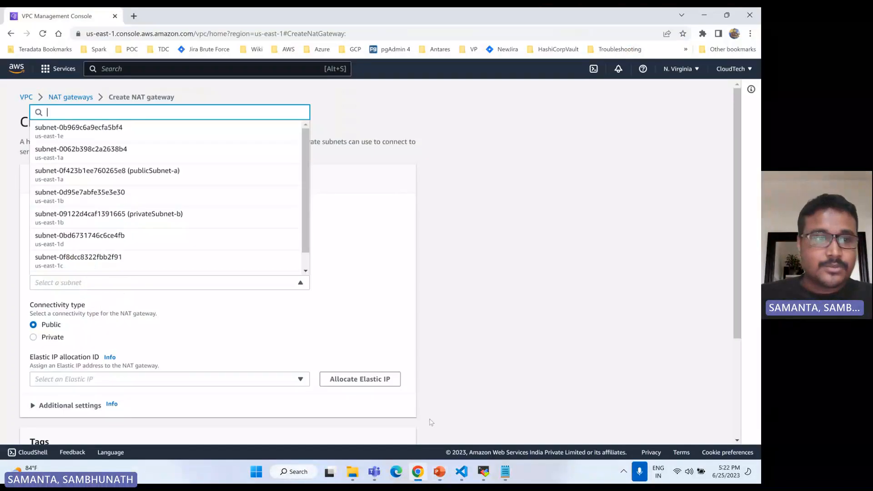
pyautogui.click(162, 179)
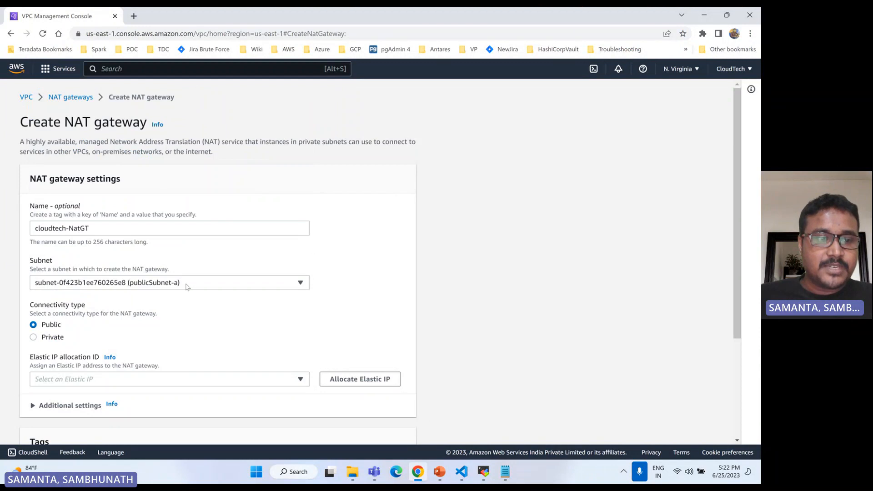
# Allocate an Elastic IP for the public NAT gateway and create the gateway.
pyautogui.scroll(-2, 214, 338)
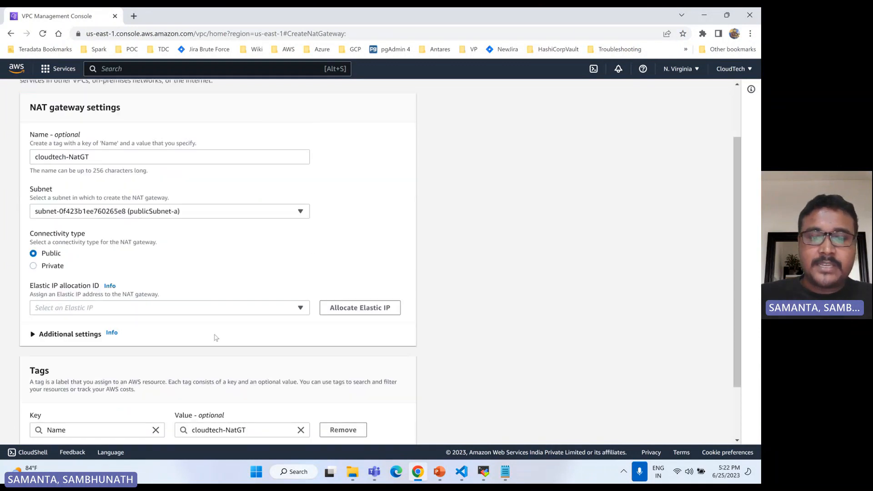
pyautogui.scroll(-1, 215, 337)
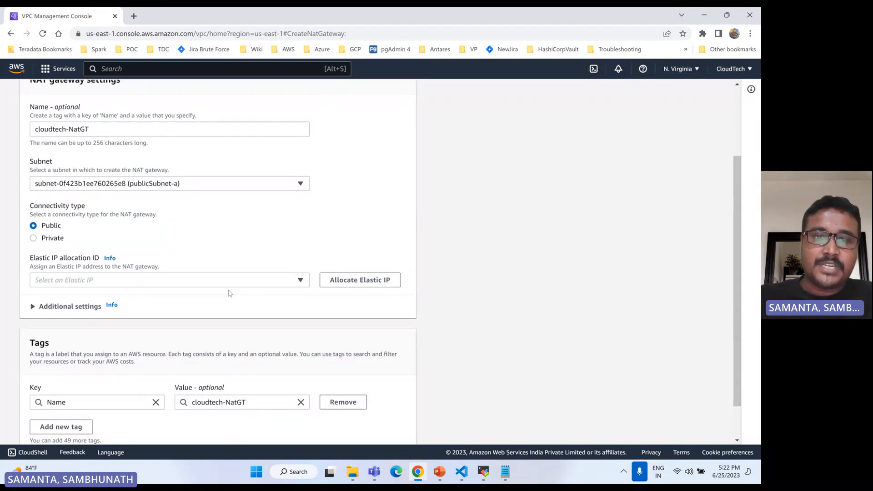
pyautogui.click(366, 279)
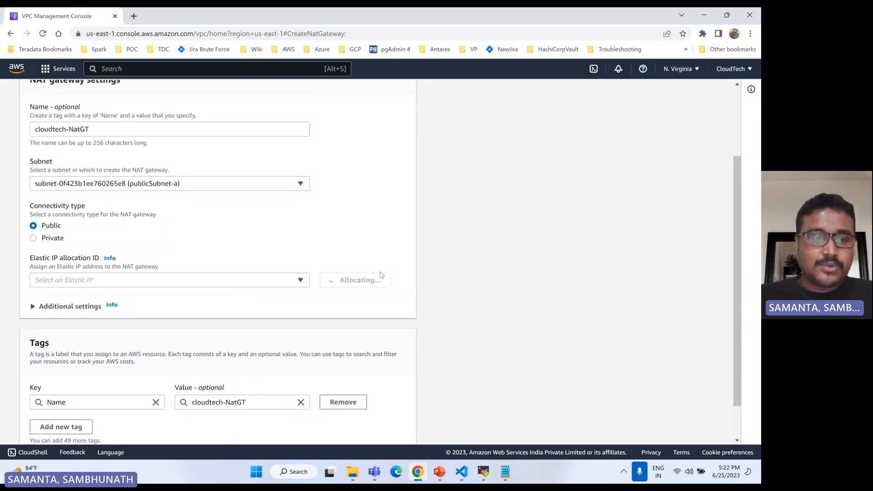
pyautogui.scroll(-2, 180, 335)
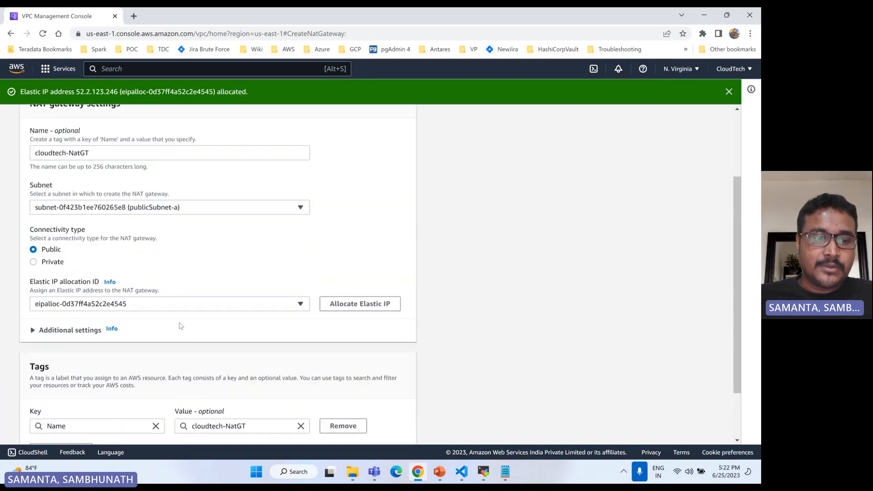
pyautogui.scroll(-1, 186, 331)
pyautogui.click(346, 426)
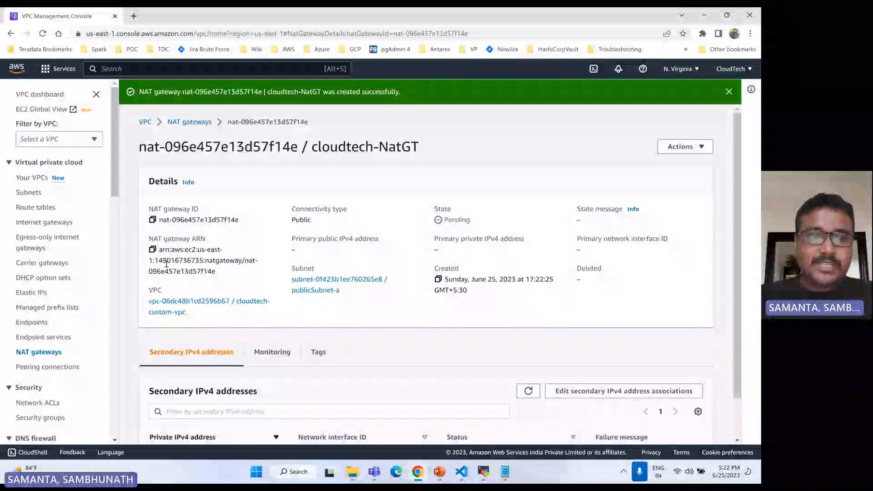
# Check the private route table in the PowerPoint VPC diagram and open the route tables list in Chrome.
pyautogui.click(439, 471)
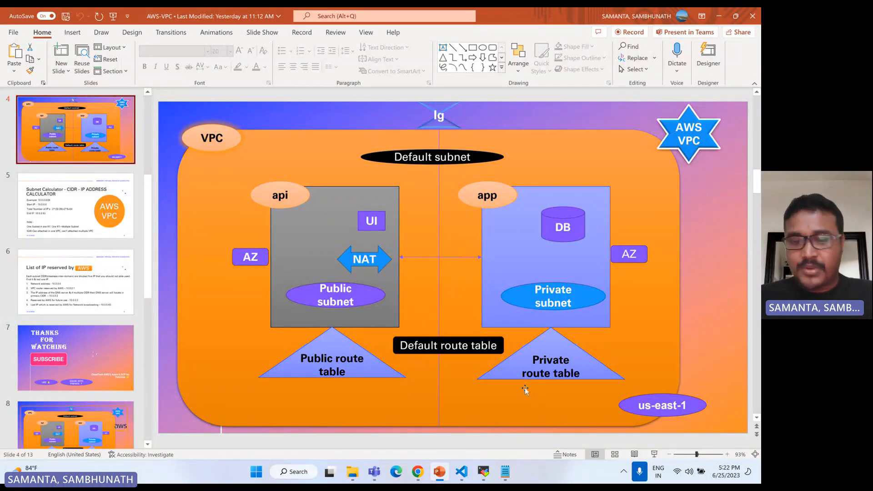
pyautogui.click(418, 475)
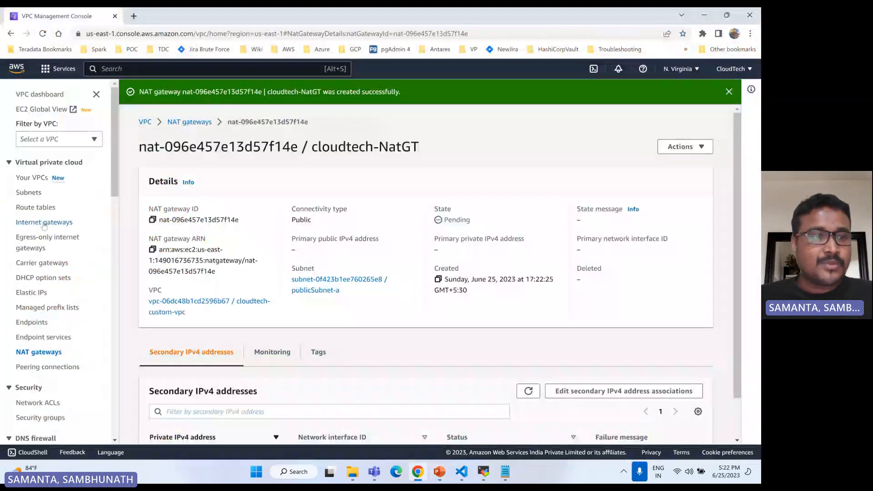
pyautogui.click(35, 207)
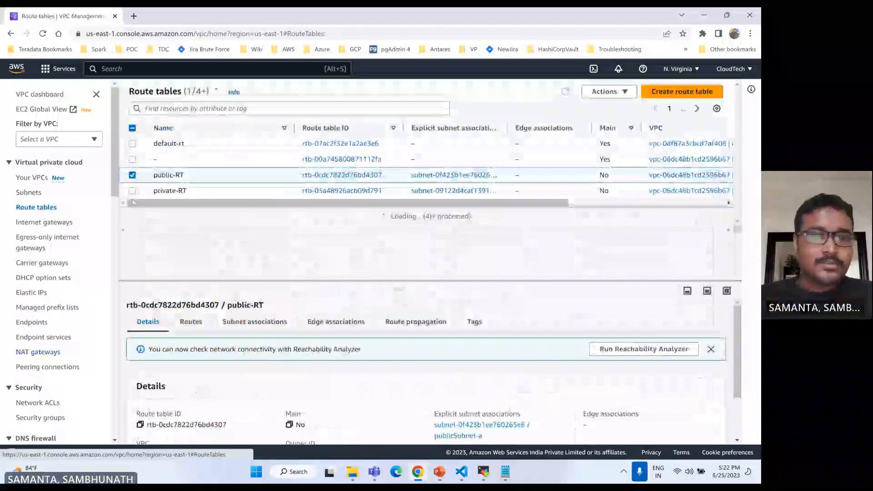
# Add a route with destination 0.0.0.0/0 to the private-RT route table.
pyautogui.click(132, 191)
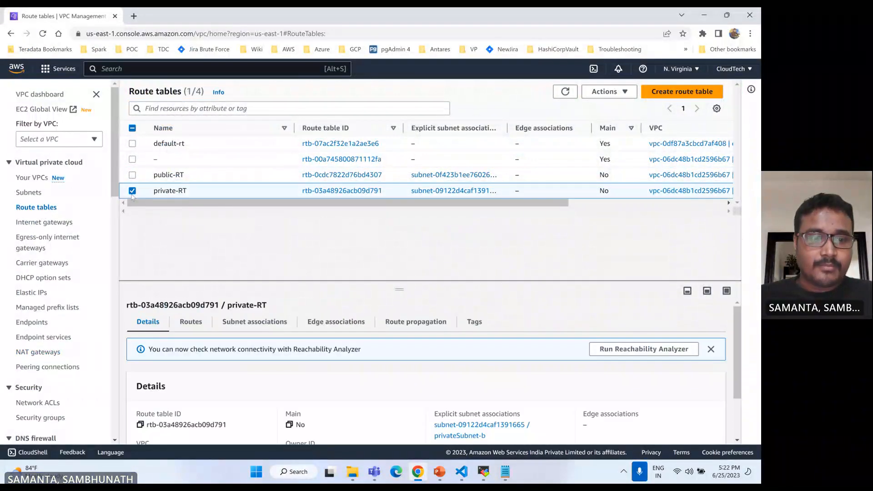
pyautogui.click(191, 323)
pyautogui.click(684, 351)
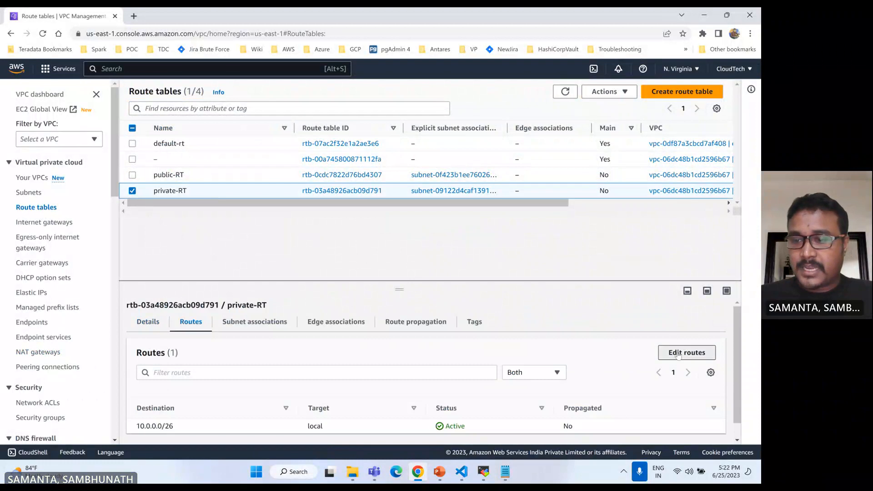
pyautogui.click(64, 214)
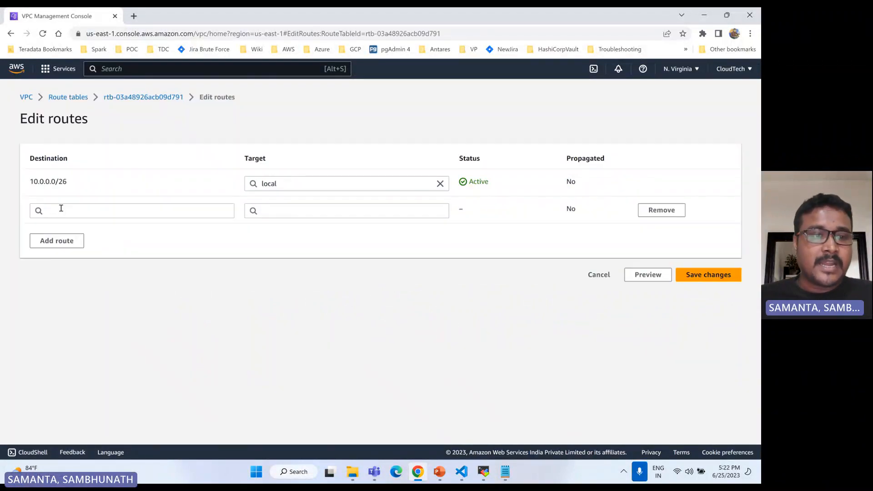
pyautogui.click(59, 212)
pyautogui.click(50, 224)
# Set the 0.0.0.0/0 route's target to the cloudtech-NatGT NAT gateway and save the private-RT route changes.
pyautogui.click(306, 210)
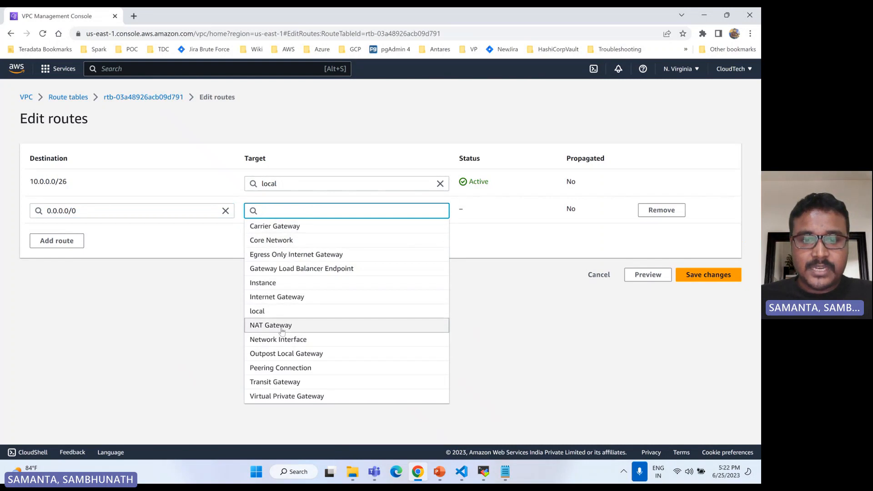
pyautogui.click(291, 297)
pyautogui.click(301, 229)
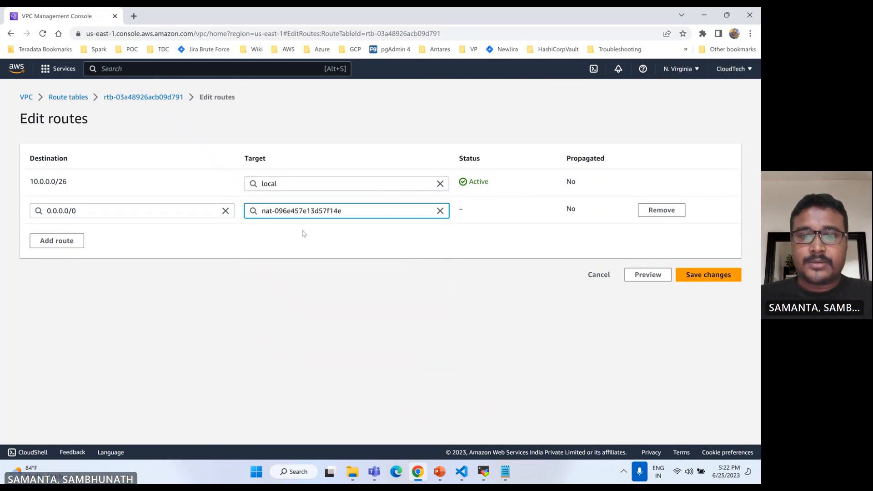
pyautogui.click(717, 281)
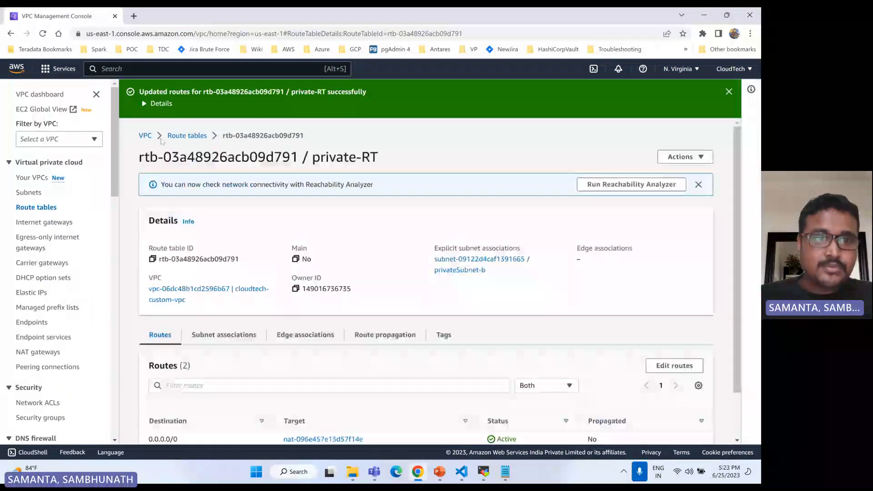
# Review the lists of route tables, subnets and internet gateways in the VPC console.
pyautogui.click(187, 136)
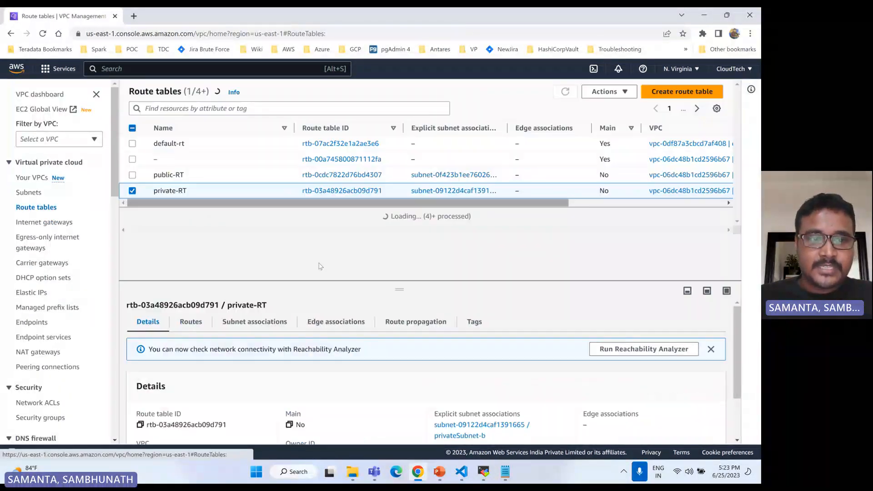
pyautogui.click(133, 191)
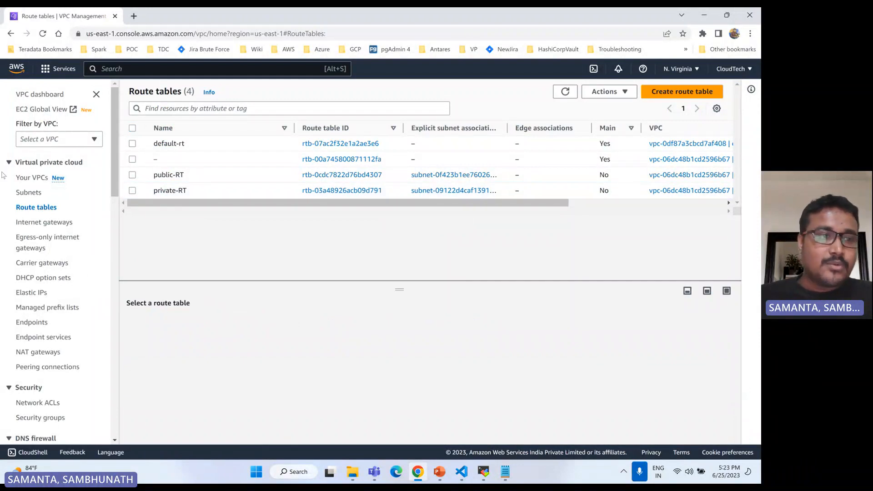
pyautogui.click(34, 196)
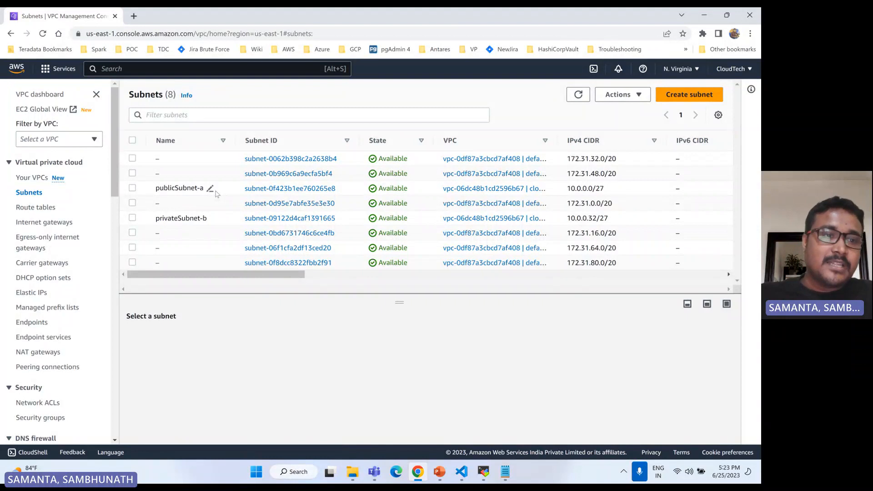
pyautogui.click(41, 208)
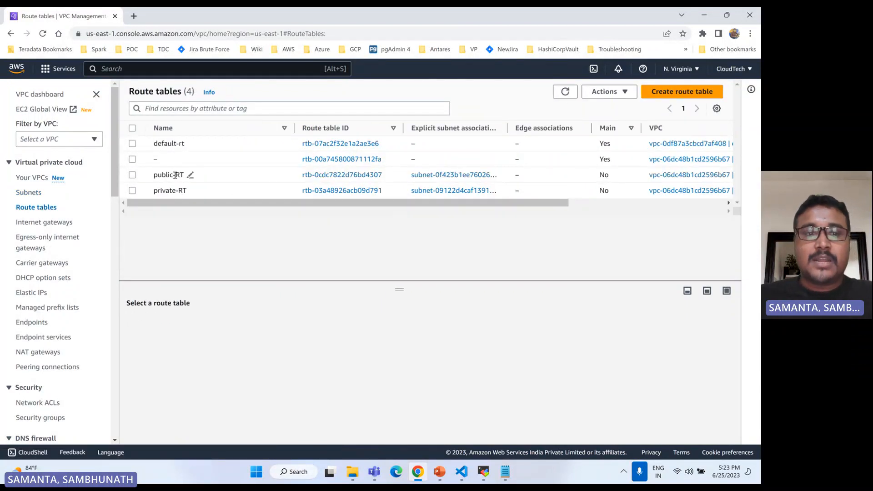
pyautogui.click(44, 224)
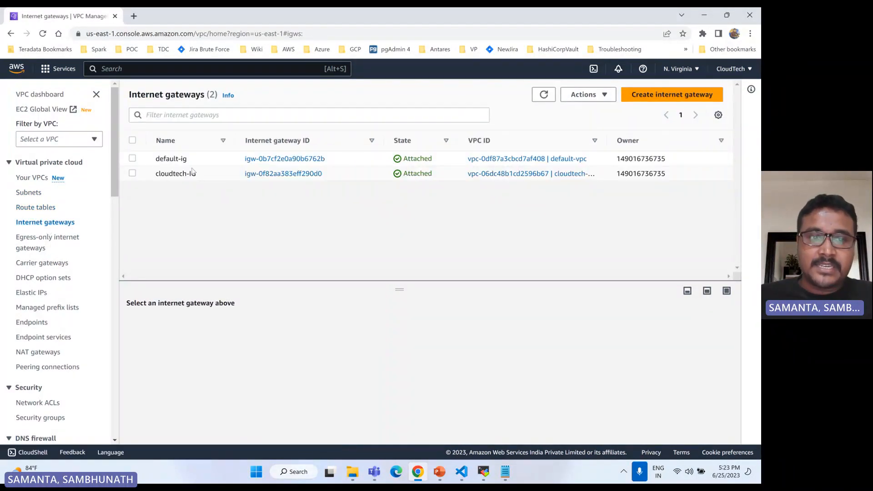
# Examine the routes and their targets in the public-RT and private-RT route tables.
pyautogui.click(40, 208)
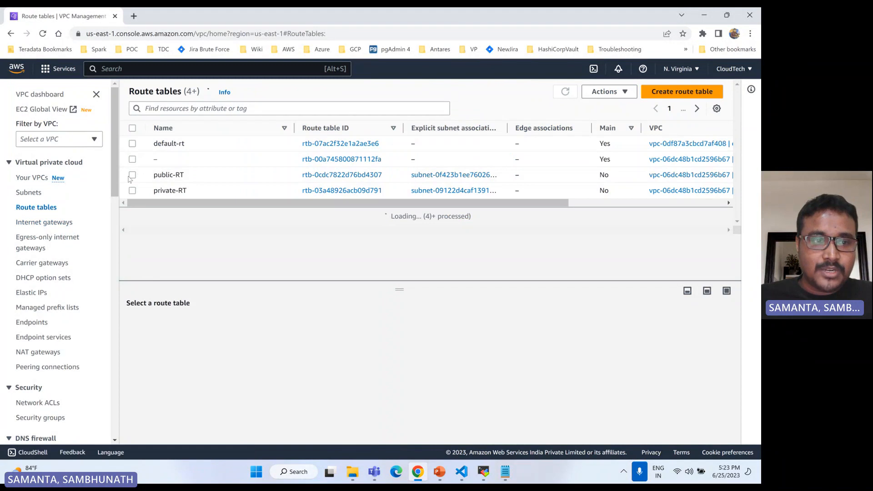
pyautogui.click(133, 174)
pyautogui.click(191, 321)
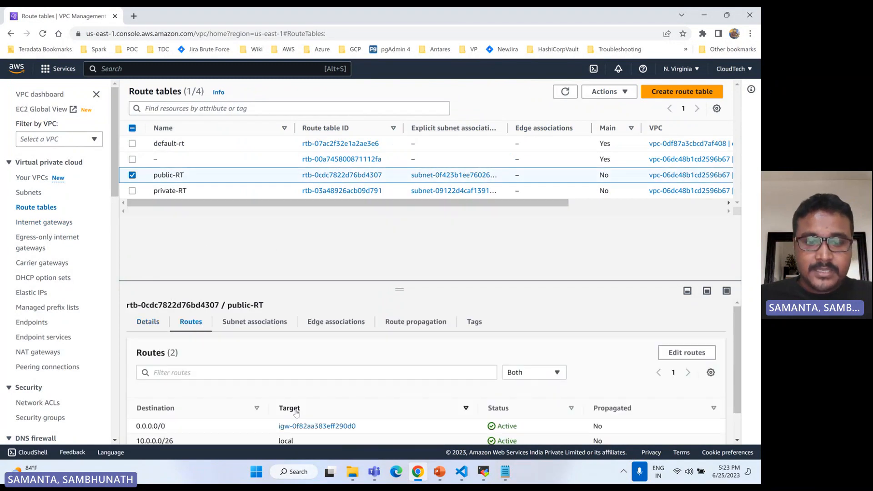
pyautogui.scroll(-1, 190, 389)
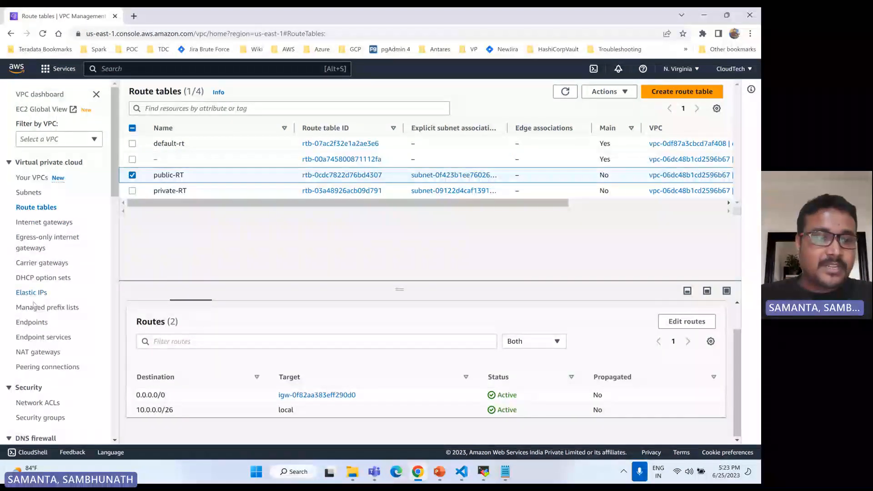
pyautogui.click(132, 174)
pyautogui.click(132, 190)
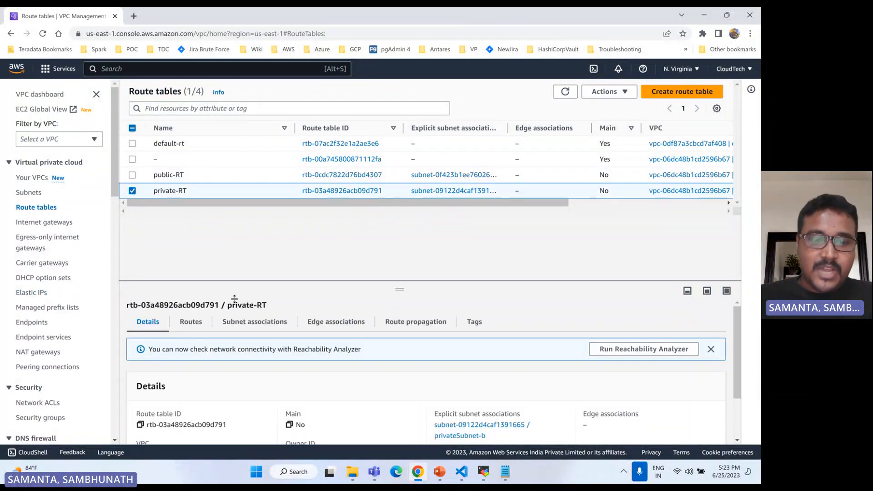
pyautogui.click(203, 327)
pyautogui.scroll(-1, 387, 441)
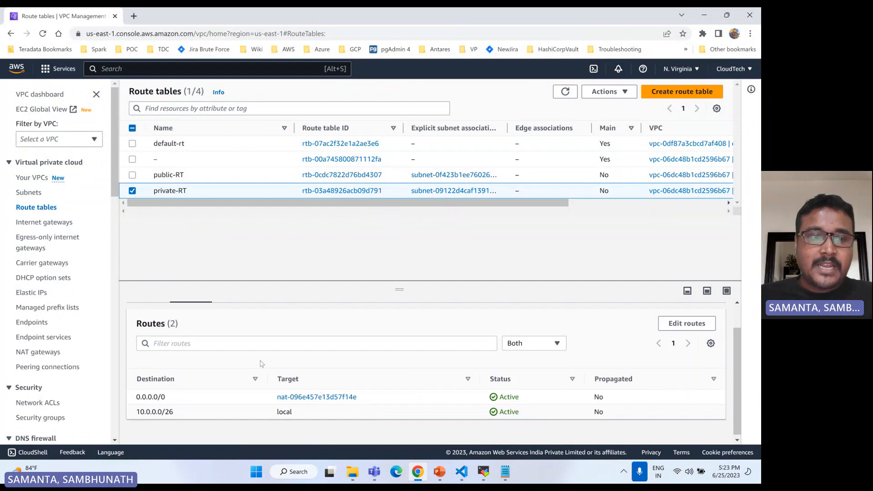
pyautogui.scroll(1, 350, 405)
pyautogui.click(132, 191)
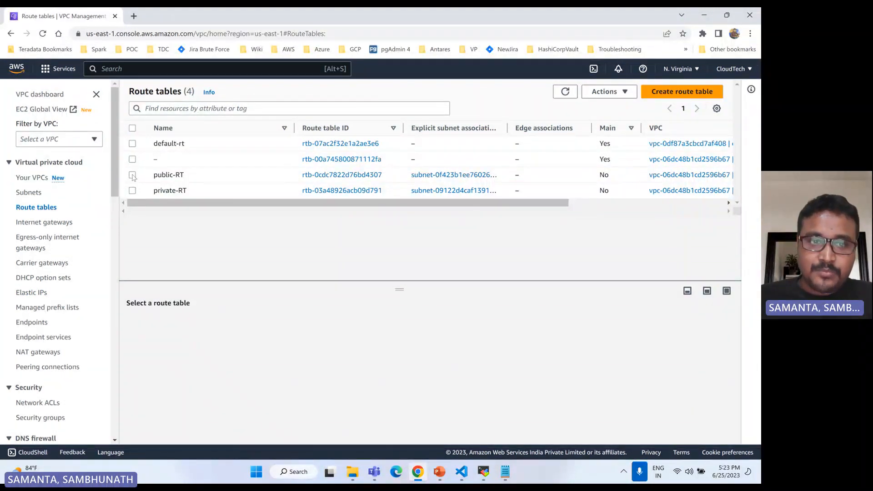
# Examine the explicit subnet associations of the public-RT and private-RT route tables.
pyautogui.click(132, 175)
pyautogui.click(253, 324)
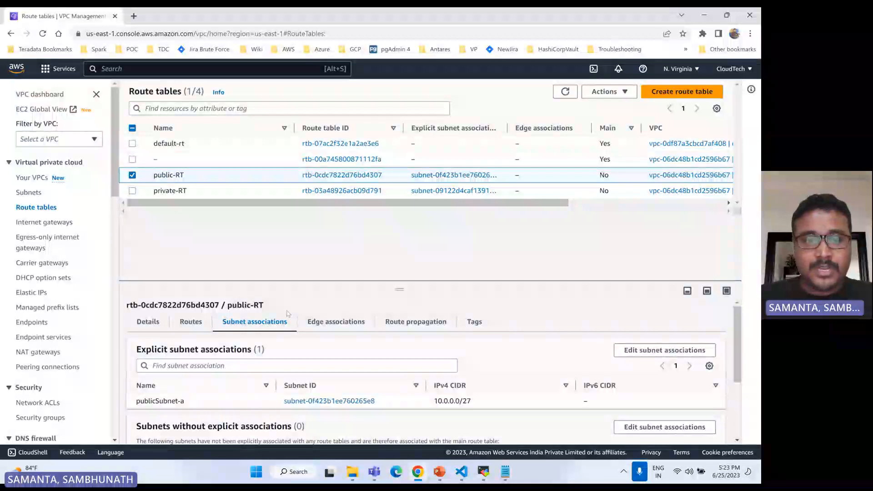
pyautogui.click(135, 176)
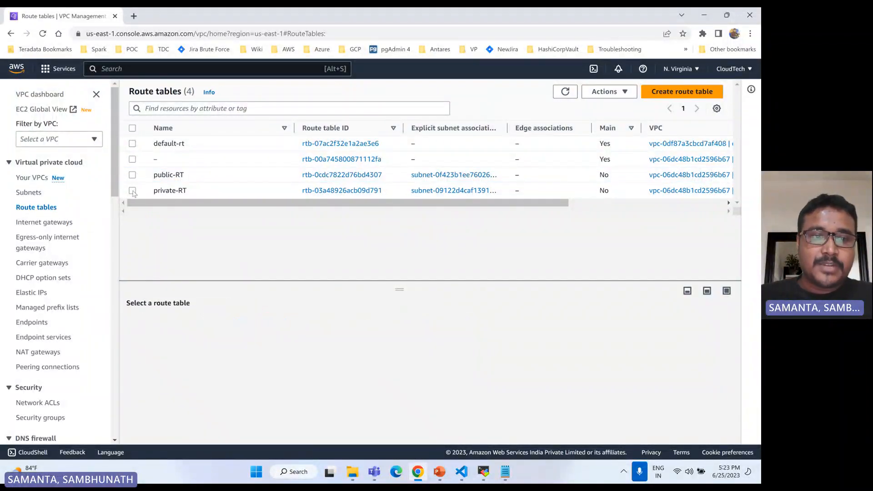
pyautogui.click(133, 191)
pyautogui.click(251, 322)
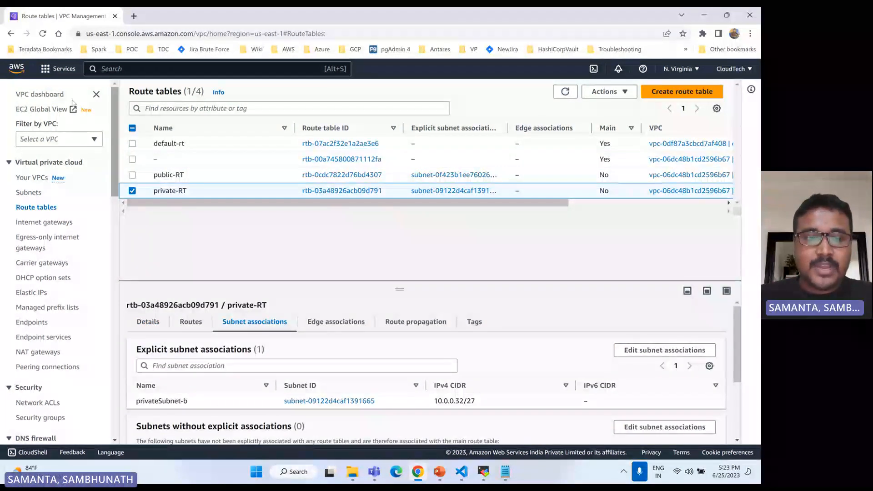
# Clear the private-RT selection and review the VPC architecture diagram in the AWS-VPC PowerPoint presentation.
pyautogui.click(132, 191)
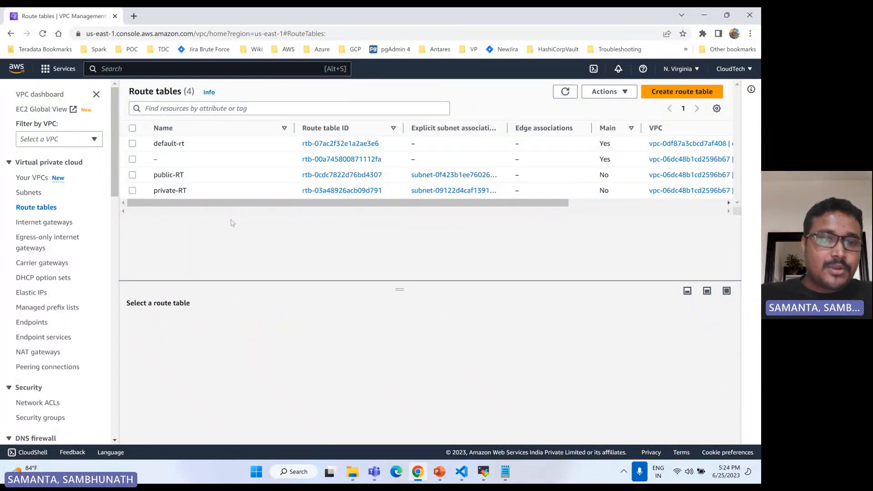
pyautogui.click(439, 471)
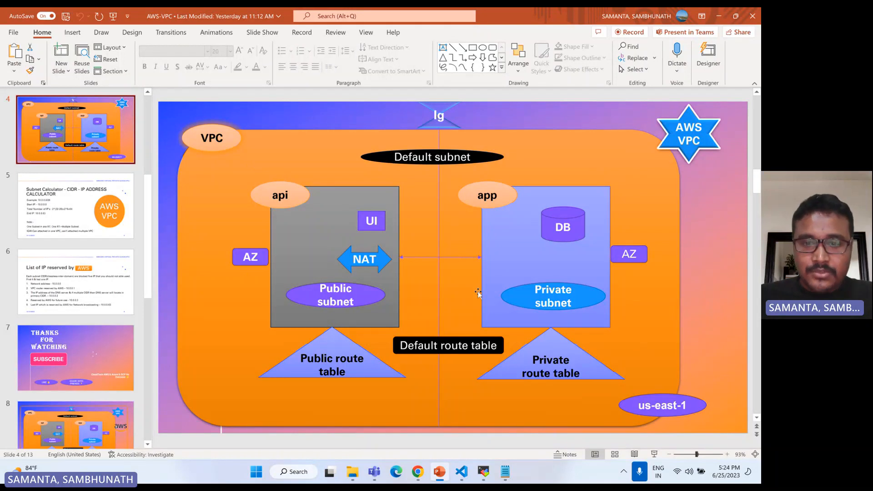
pyautogui.click(417, 471)
# Open the AWS console home in a new browser tab and go to the EC2 service there.
pyautogui.middleClick(17, 68)
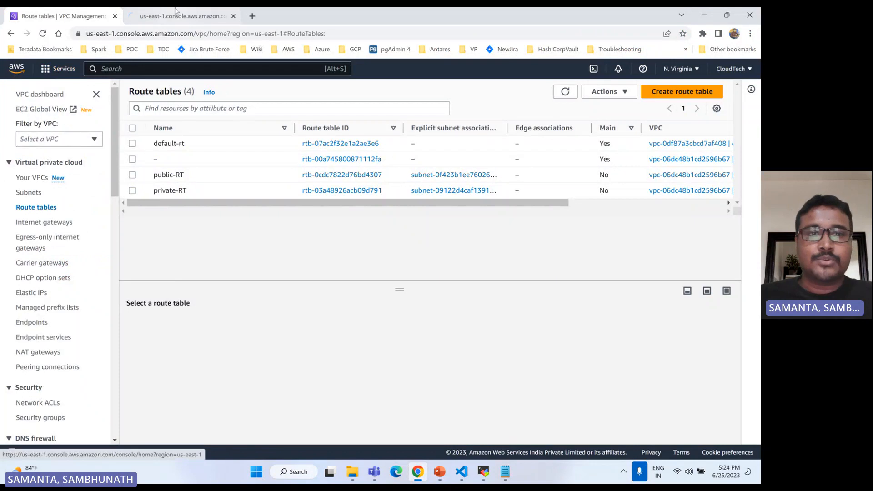
pyautogui.click(177, 15)
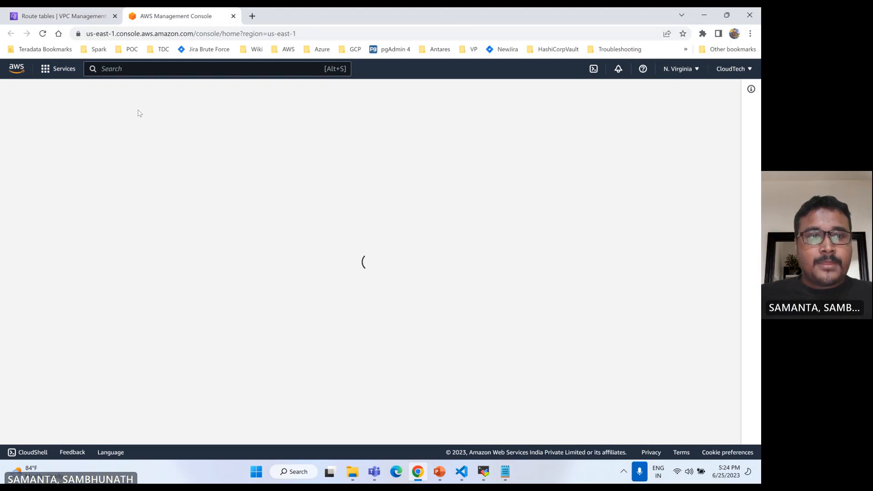
pyautogui.click(72, 20)
pyautogui.click(175, 17)
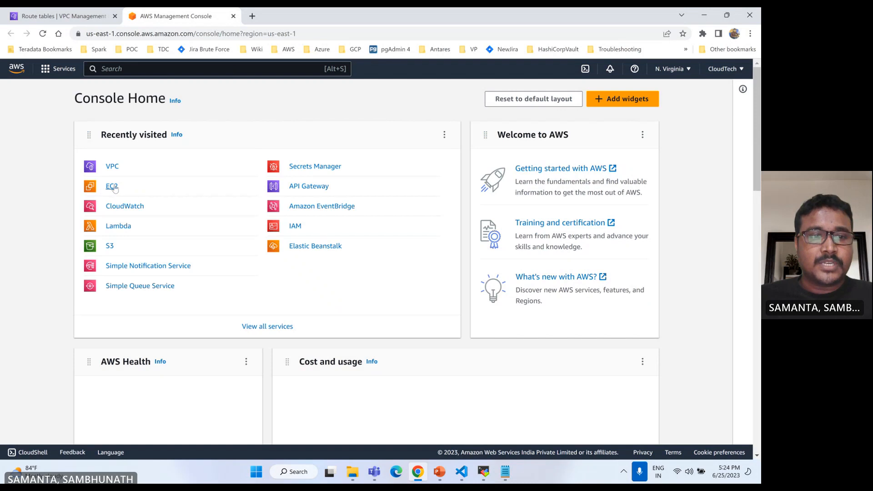
pyautogui.click(114, 190)
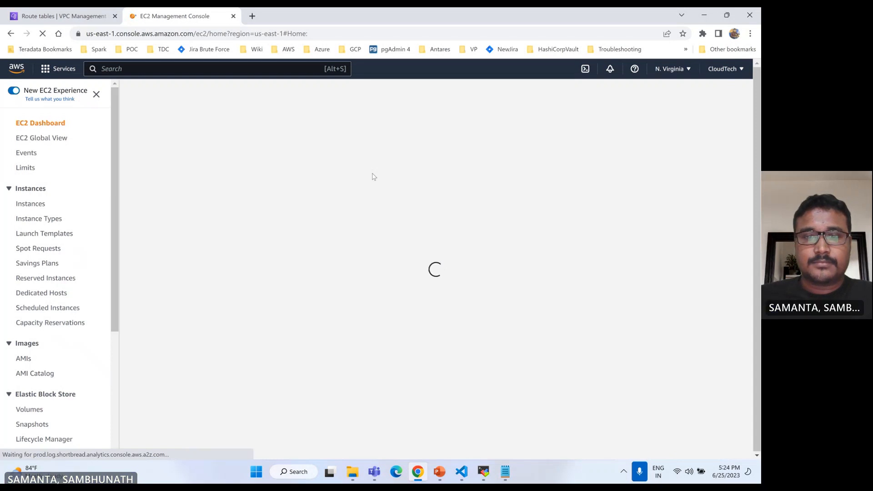
pyautogui.click(31, 18)
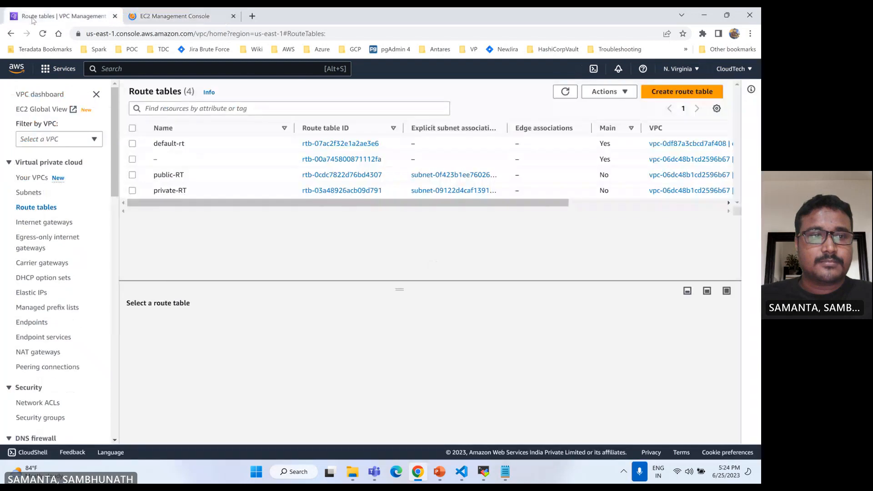
pyautogui.click(20, 70)
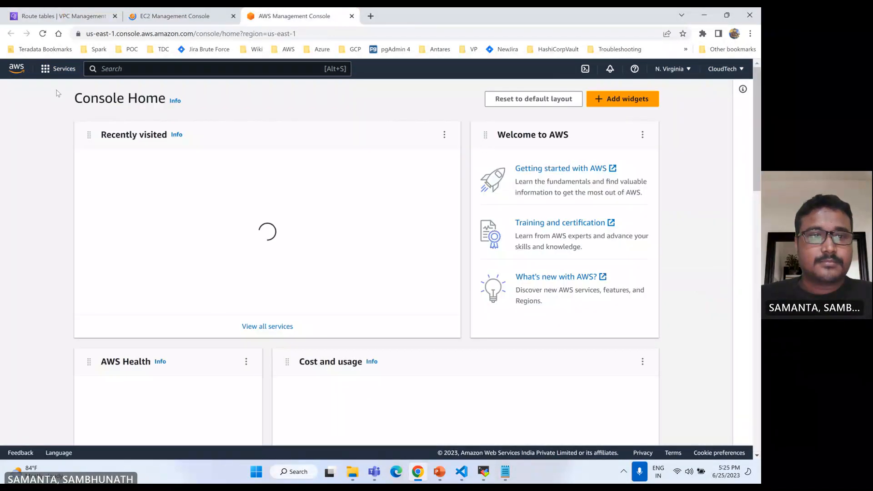
pyautogui.click(113, 169)
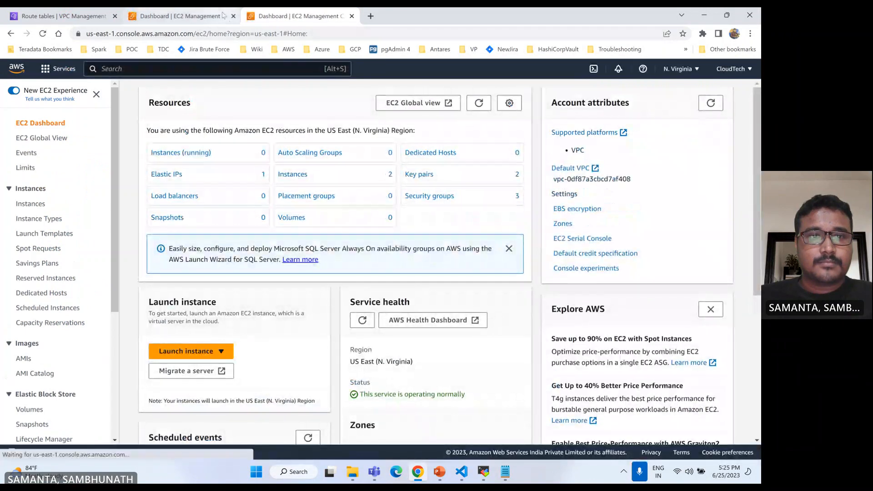
pyautogui.click(233, 17)
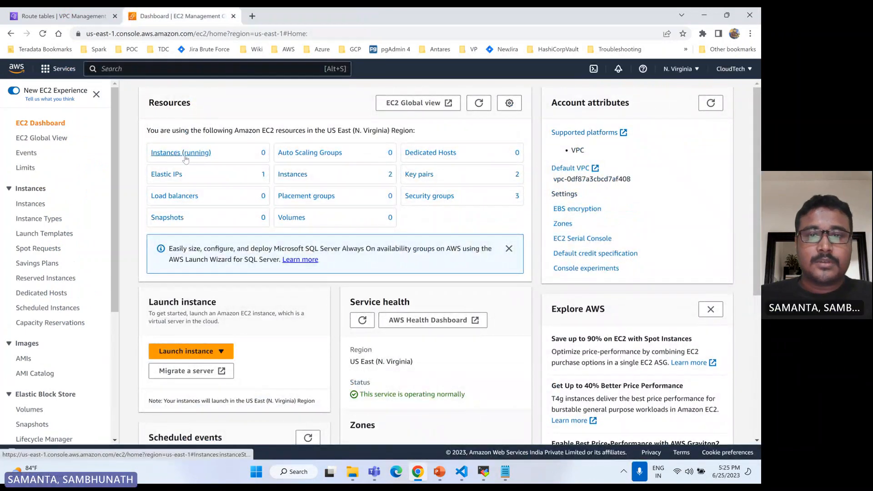
# Start launching a new EC2 instance from the running instances list and name it api.
pyautogui.click(192, 155)
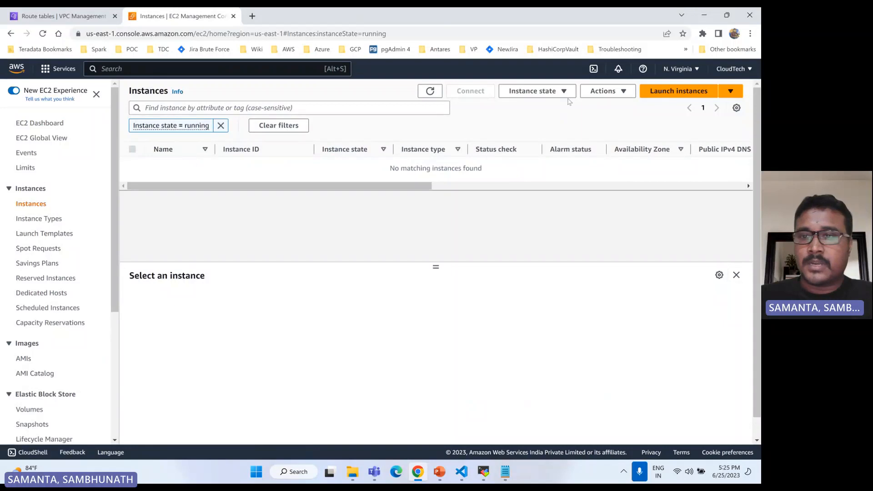
pyautogui.click(678, 93)
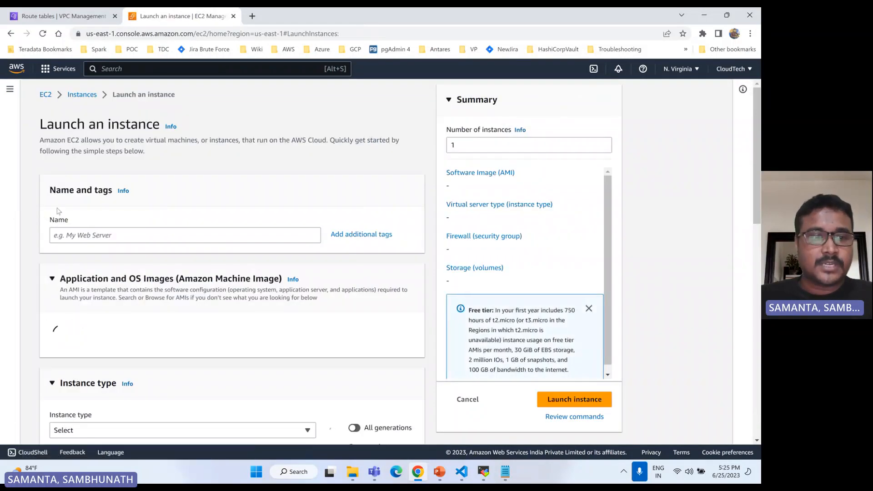
pyautogui.click(65, 239)
pyautogui.write('api')
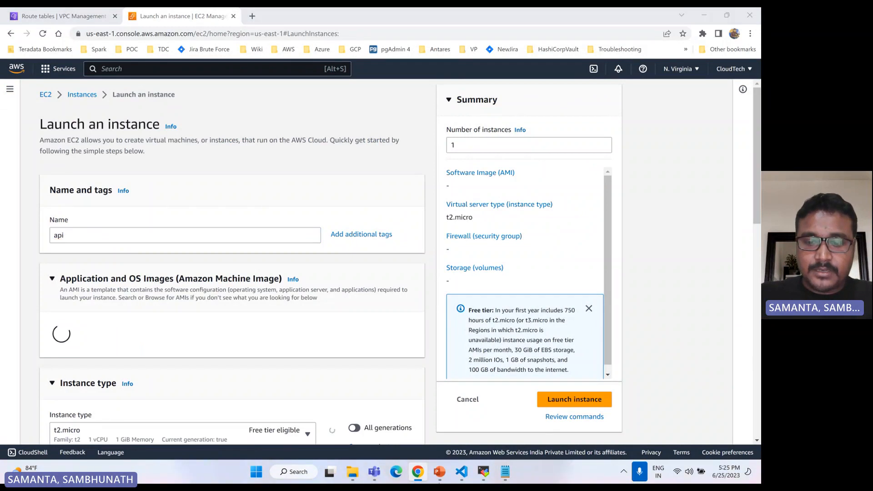
pyautogui.click(442, 475)
pyautogui.click(443, 475)
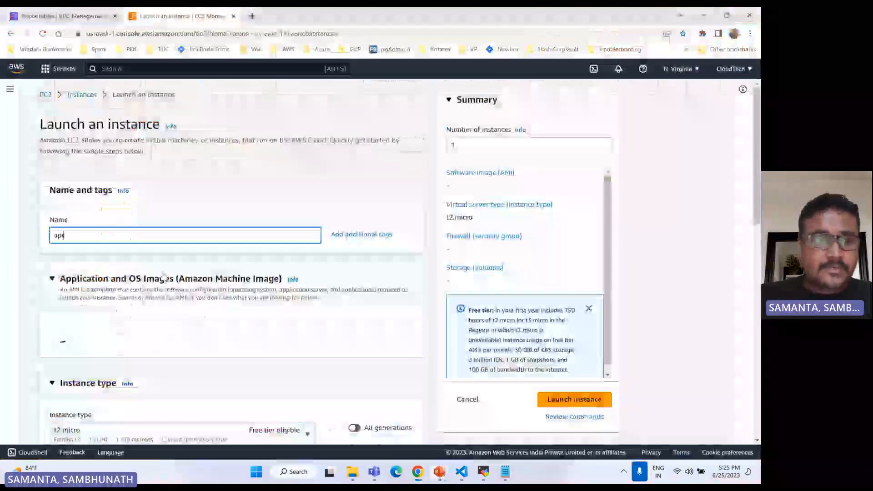
# Choose cloudTechAppServer as the login key pair for the api instance.
pyautogui.scroll(-7, 193, 213)
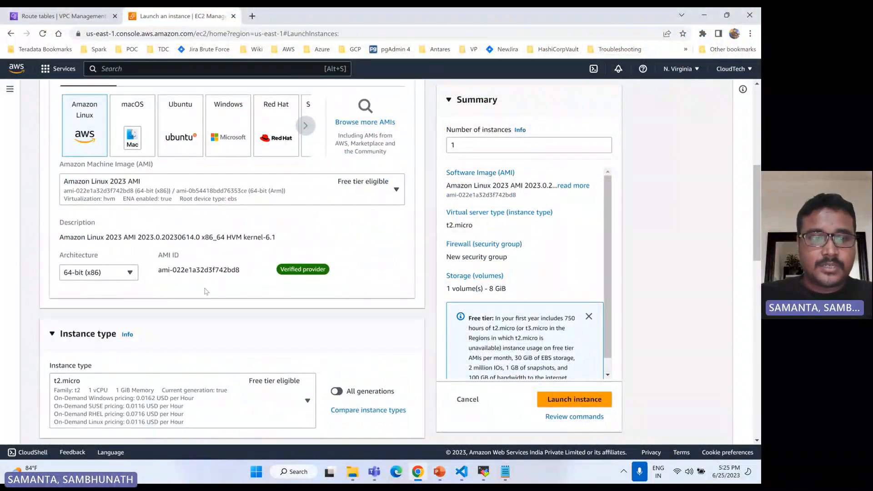
pyautogui.scroll(-5, 206, 291)
pyautogui.click(135, 282)
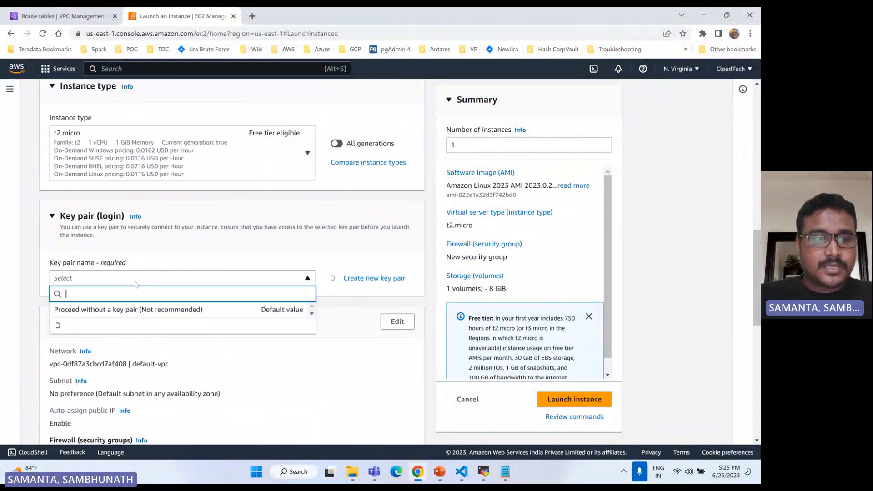
pyautogui.write('cl')
pyautogui.click(117, 352)
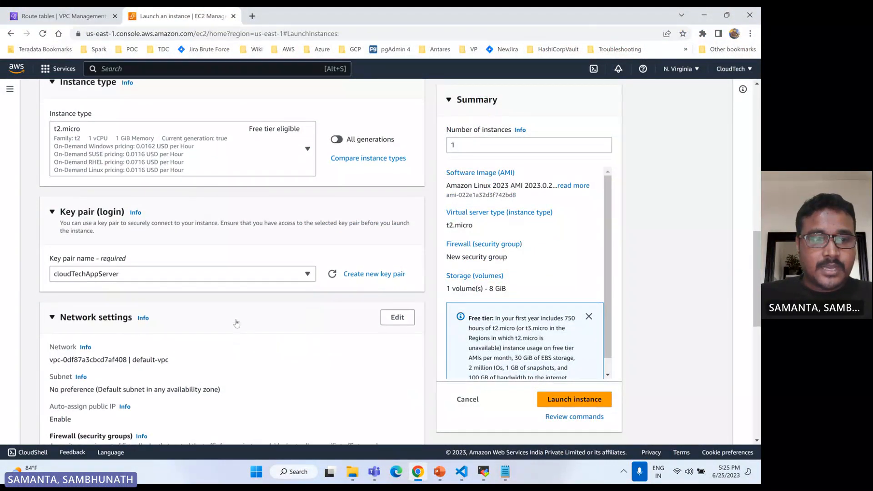
# Edit the instance's network settings to use cloudtech-custom-vpc and enable auto-assign public IP.
pyautogui.scroll(-3, 236, 323)
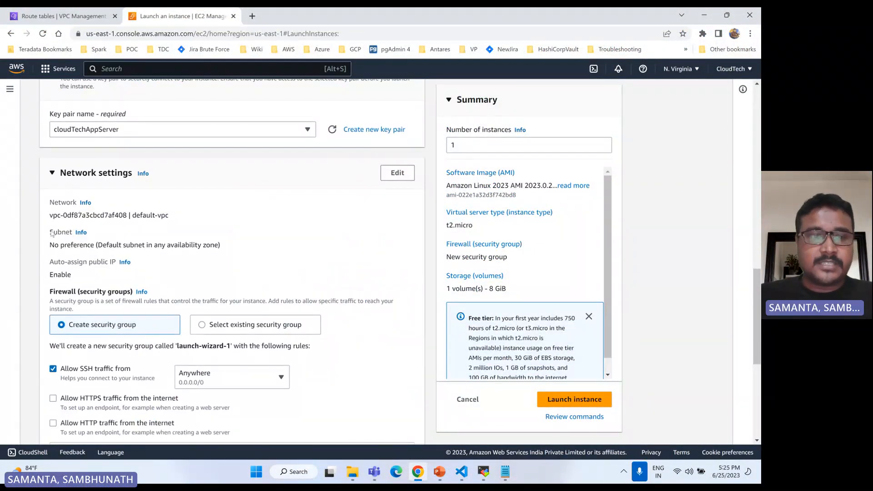
pyautogui.click(398, 175)
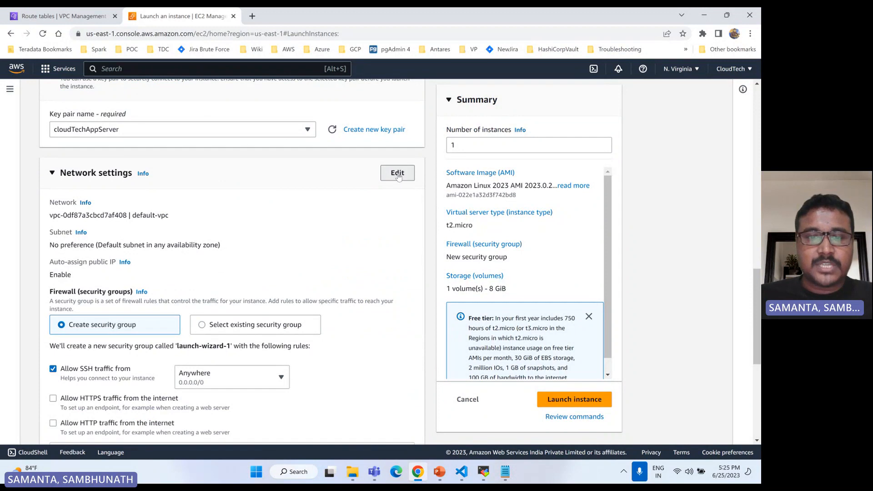
pyautogui.click(110, 220)
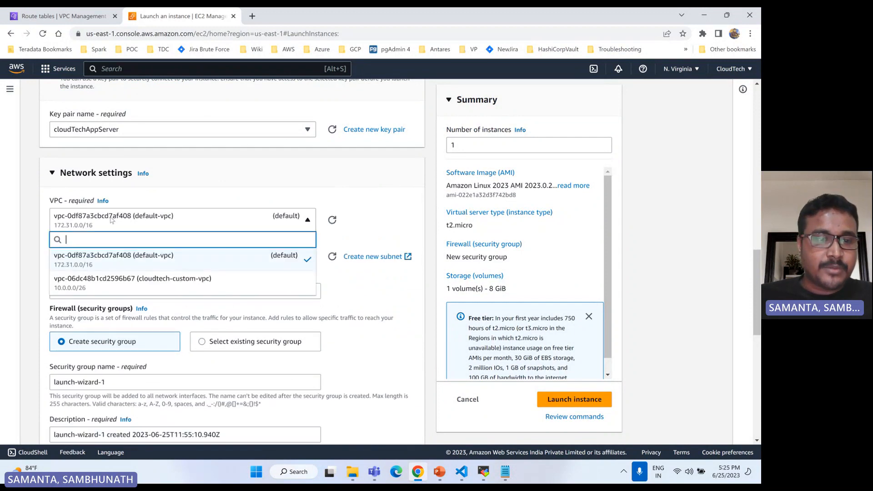
pyautogui.click(118, 284)
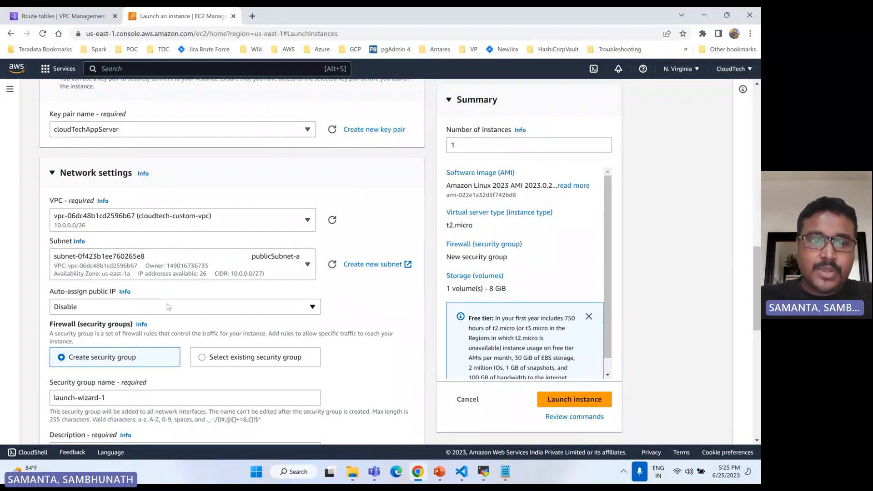
pyautogui.click(55, 313)
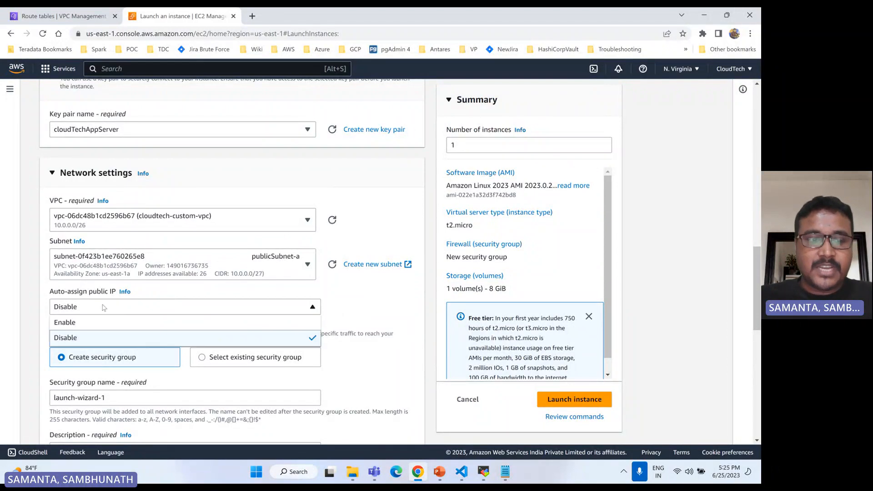
pyautogui.click(78, 324)
pyautogui.scroll(-1, 77, 326)
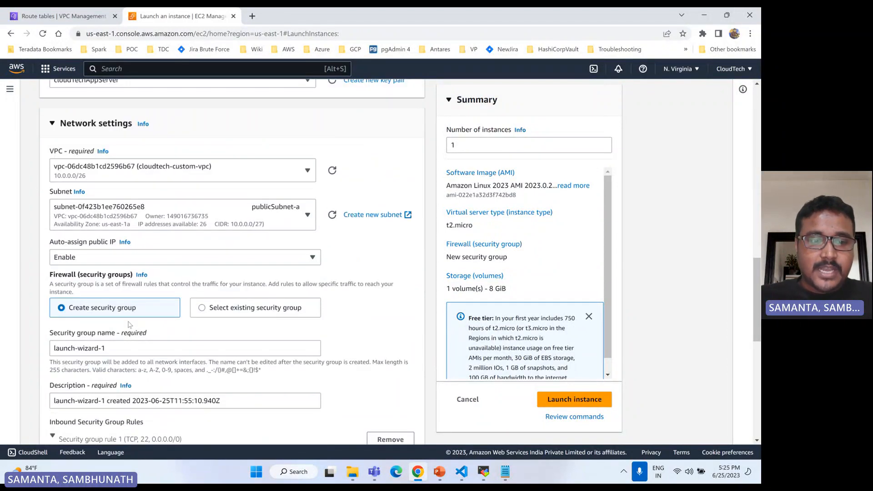
pyautogui.click(237, 313)
pyautogui.click(83, 357)
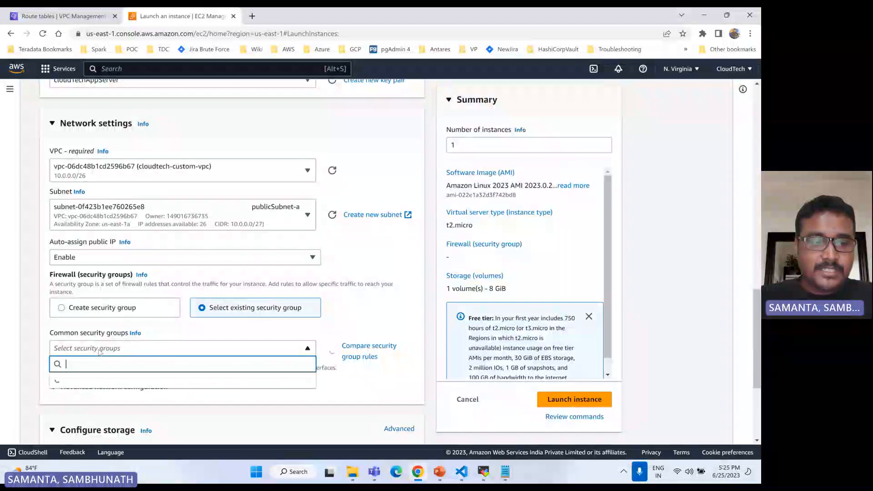
pyautogui.click(90, 312)
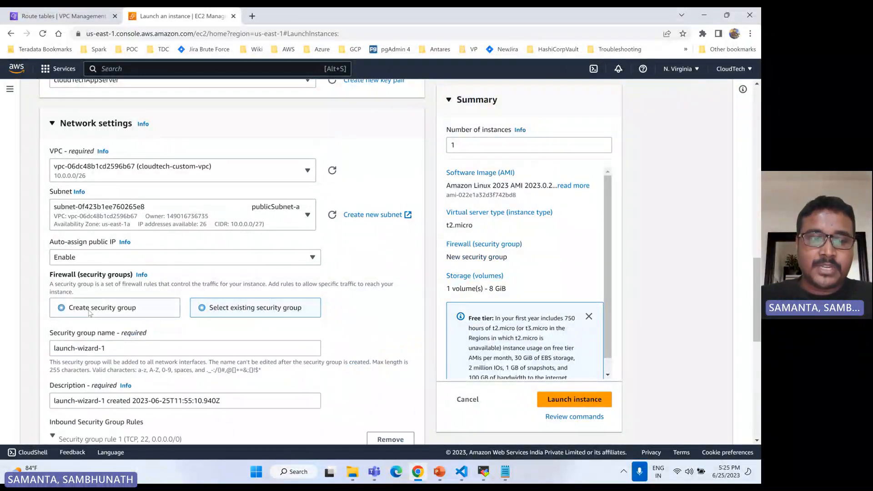
# Name the instance's new security group cloudtech-vpc-sg.
pyautogui.scroll(-3, 279, 315)
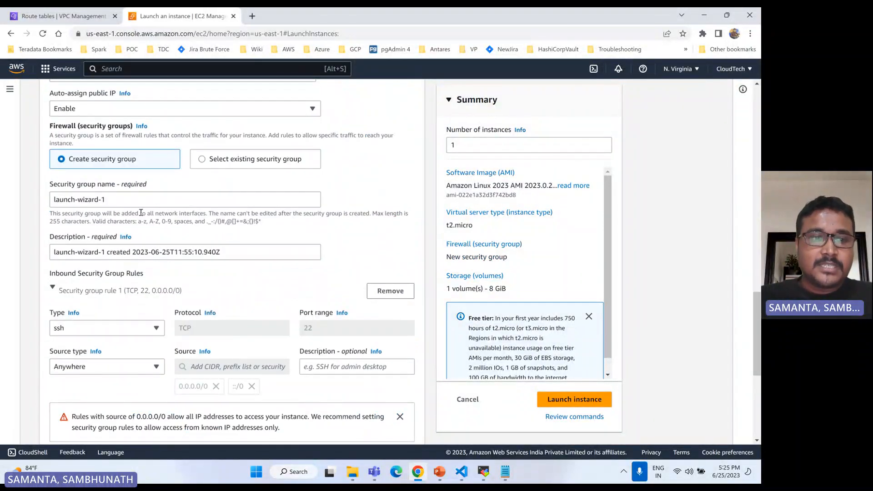
pyautogui.doubleClick(86, 199)
pyautogui.moveTo(105, 199); pyautogui.dragTo(34, 202)
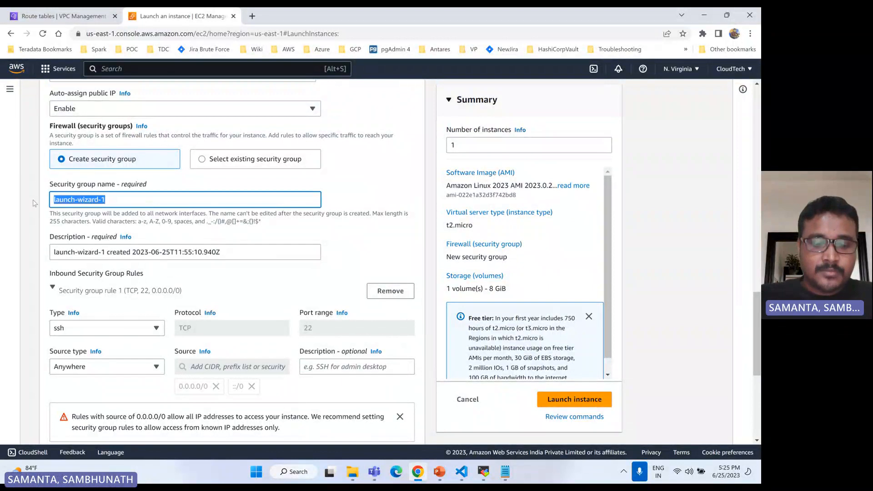
pyautogui.write('clou')
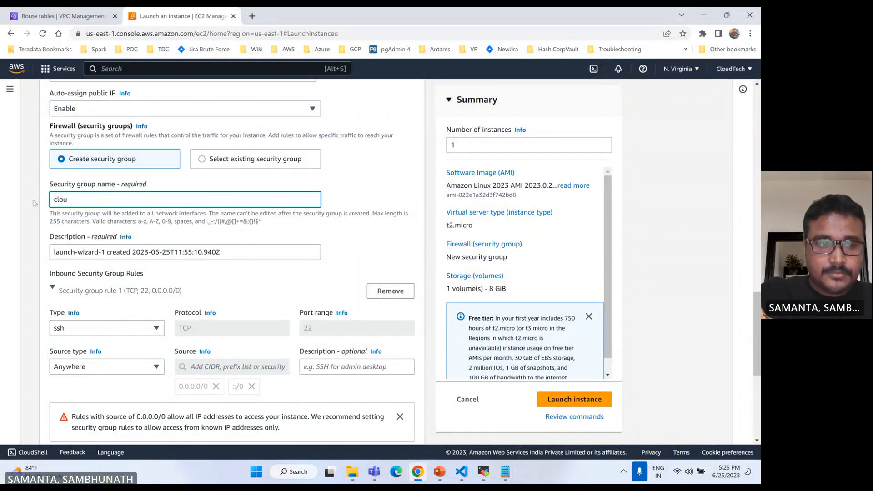
pyautogui.write('dtech')
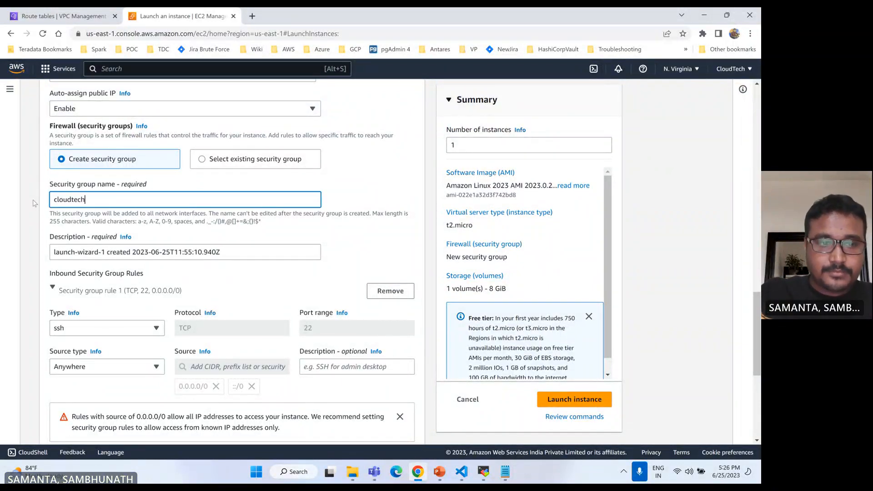
pyautogui.write('-vp')
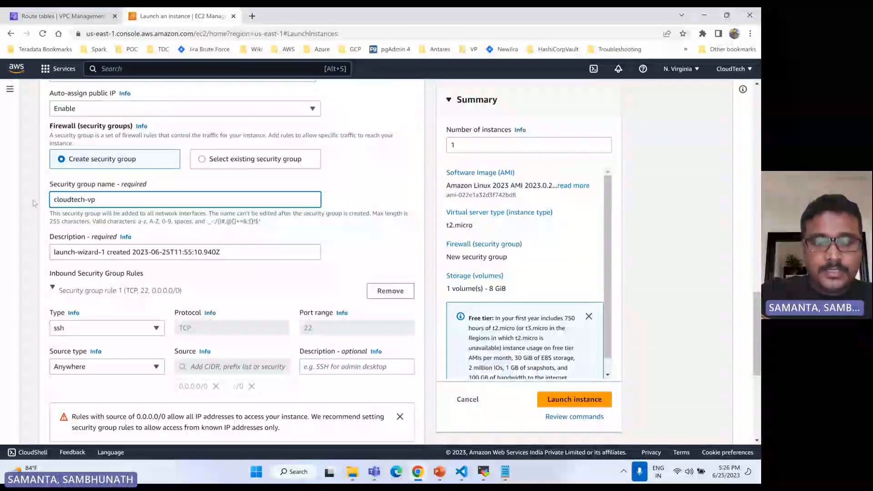
pyautogui.write('c-sg')
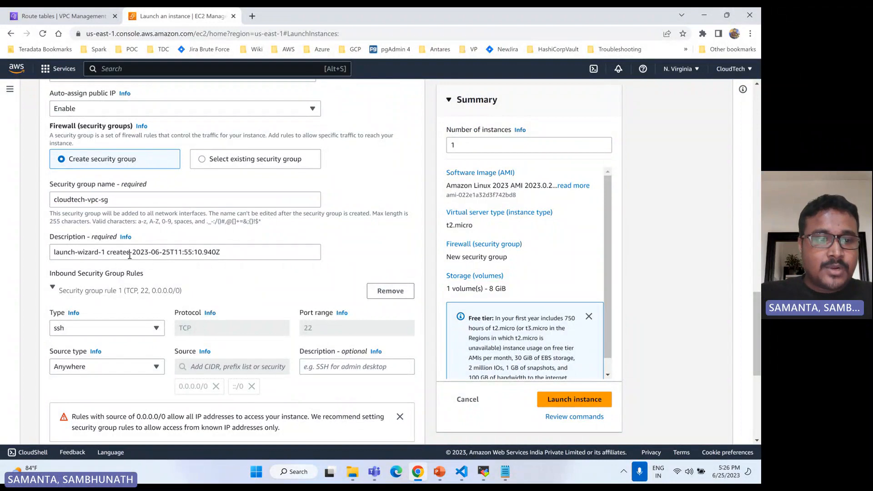
# Set the type of inbound security group rule 1 to All traffic.
pyautogui.scroll(-2, 130, 256)
pyautogui.click(105, 229)
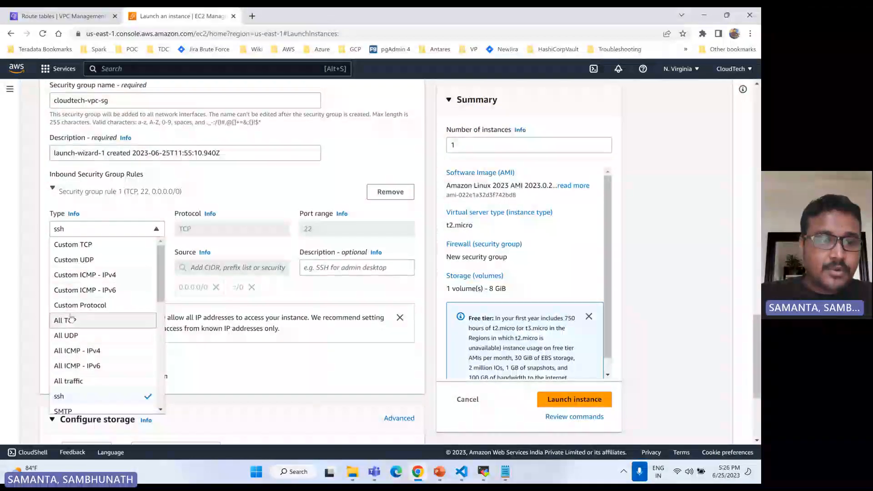
pyautogui.scroll(-1, 91, 304)
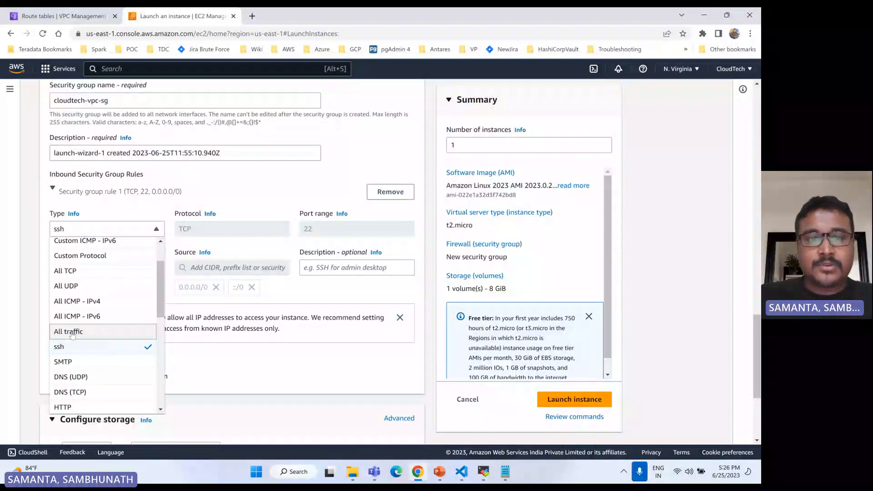
pyautogui.click(72, 334)
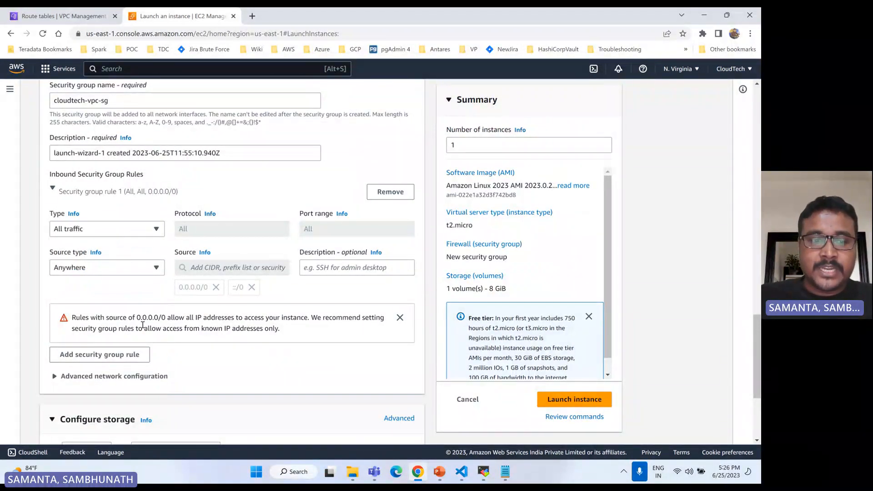
pyautogui.scroll(-4, 142, 324)
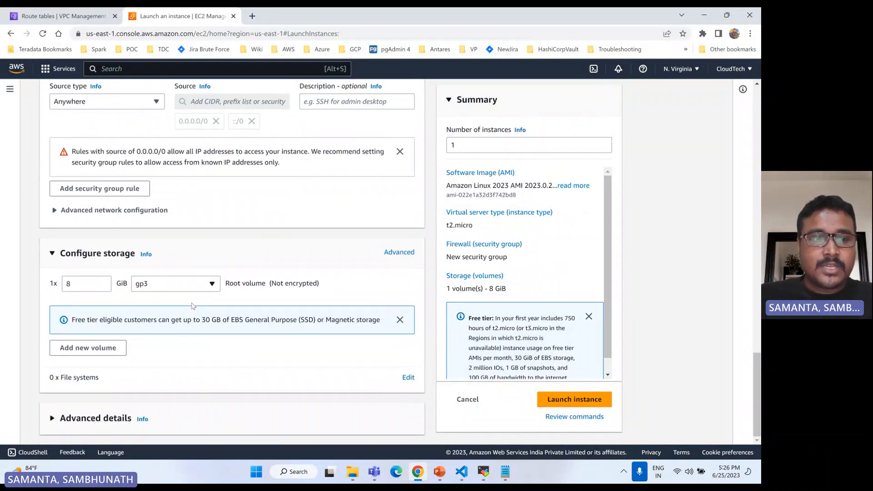
# Launch the api instance with the configured settings and open its details in the EC2 instances list.
pyautogui.scroll(5, 192, 306)
pyautogui.scroll(-3, 556, 410)
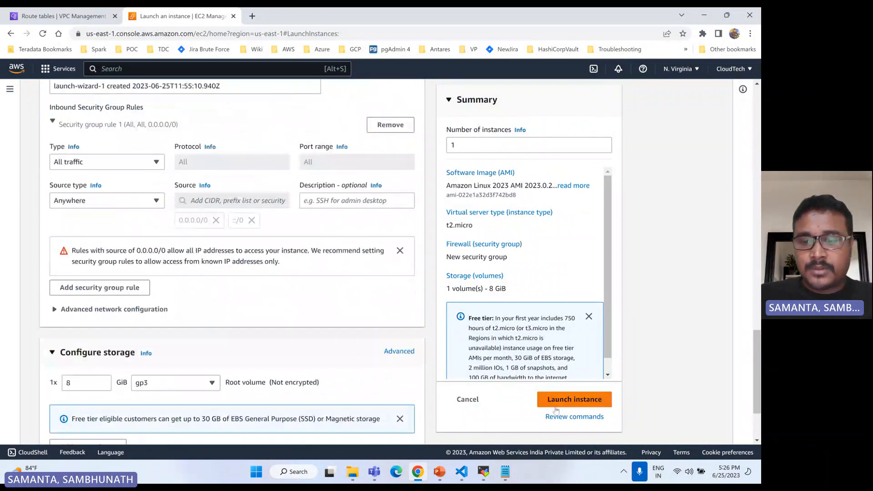
pyautogui.click(557, 404)
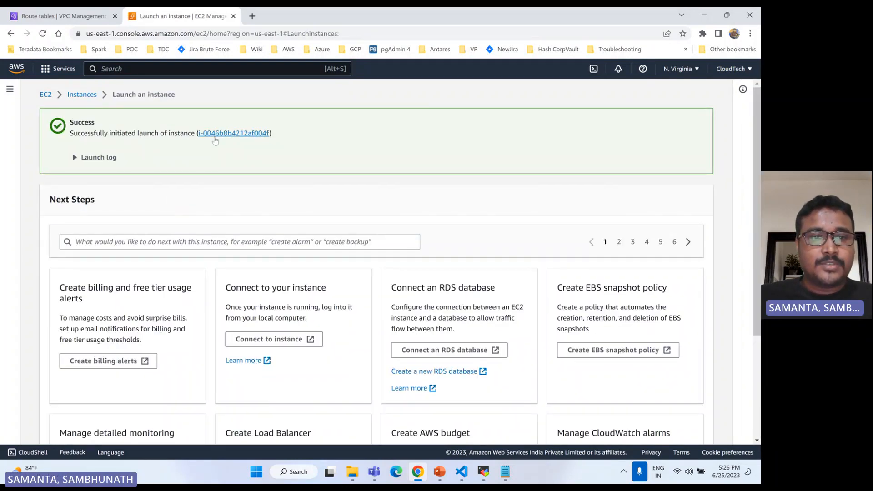
pyautogui.click(217, 134)
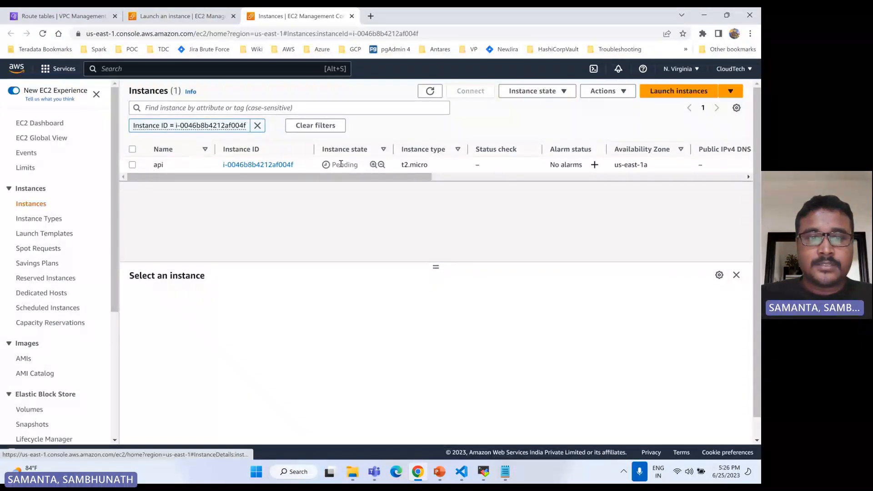
pyautogui.click(181, 165)
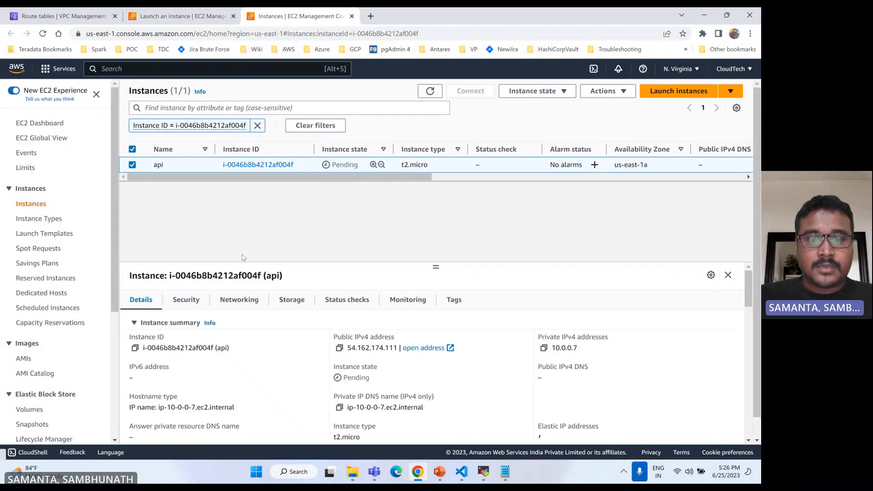
# Copy the api instance's public IPv4 address and set it as the remote host of the cloudtech-server session in MobaXterm.
pyautogui.click(340, 349)
pyautogui.click(484, 471)
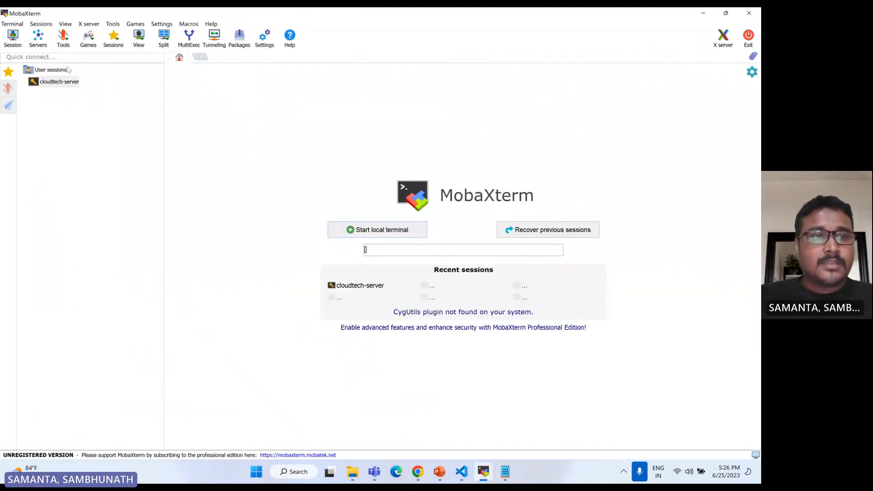
pyautogui.rightClick(57, 82)
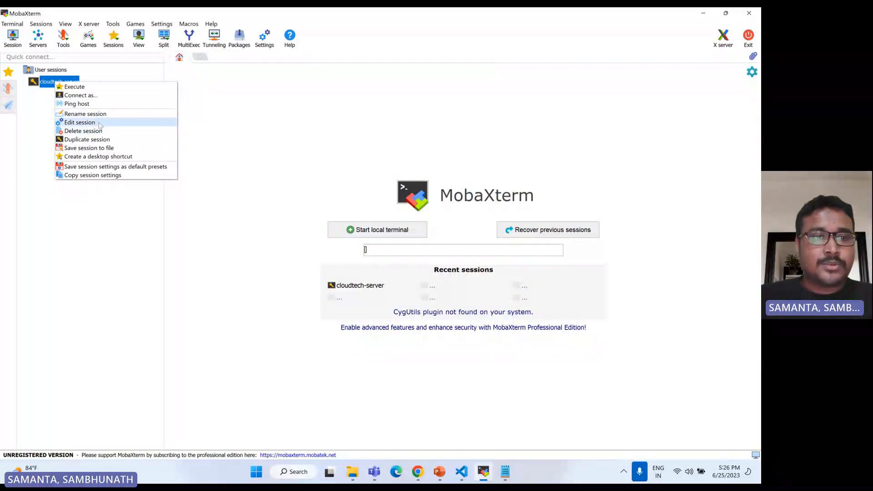
pyautogui.click(78, 122)
pyautogui.moveTo(282, 191); pyautogui.dragTo(174, 200)
pyautogui.hotkey('ctrl', 'v')
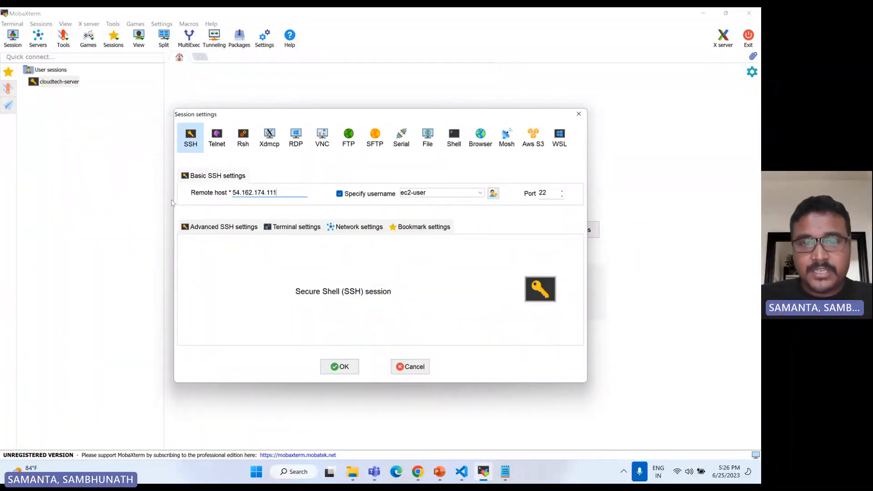
pyautogui.click(349, 362)
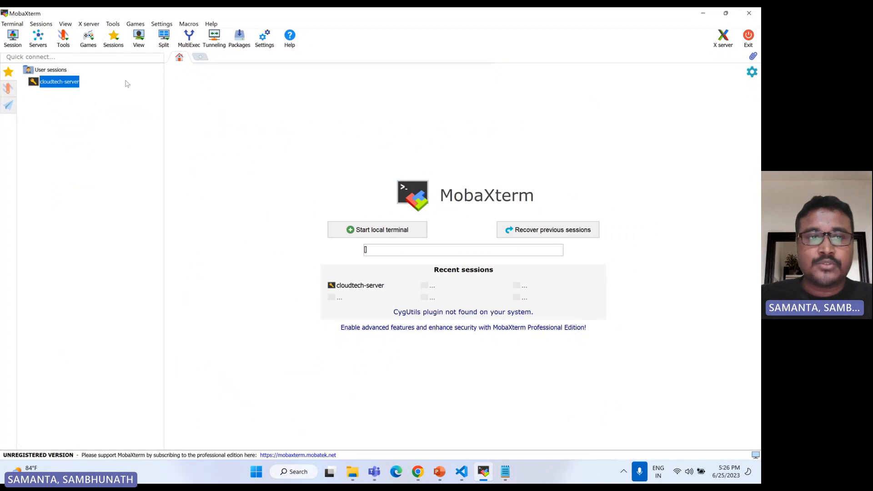
# Start the cloudtech-server SSH session and check the api instance's refreshed state in the EC2 console in Chrome.
pyautogui.doubleClick(54, 82)
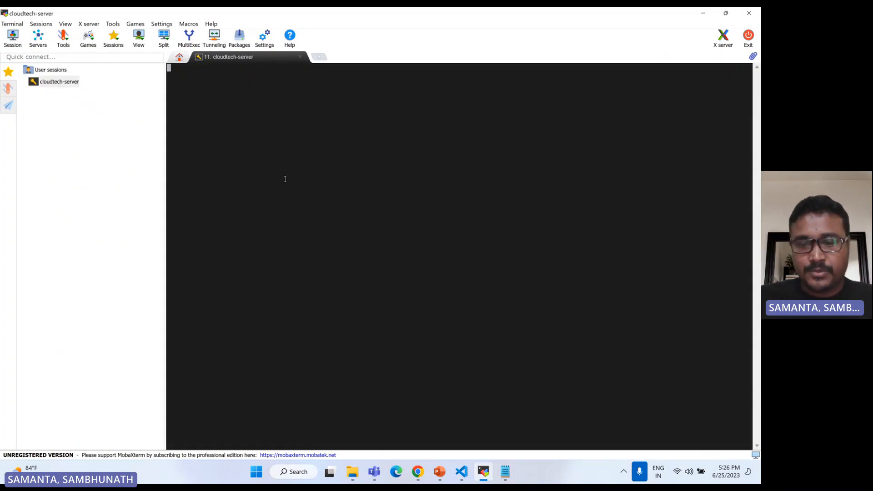
pyautogui.click(417, 471)
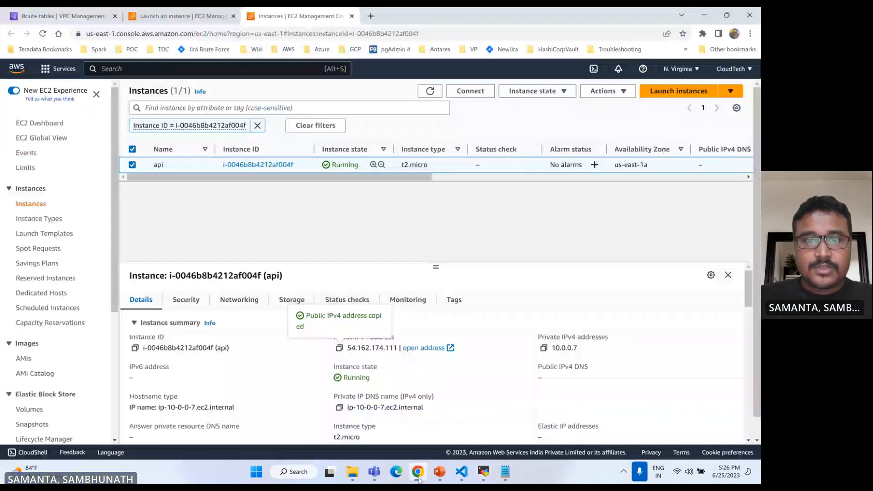
pyautogui.click(431, 92)
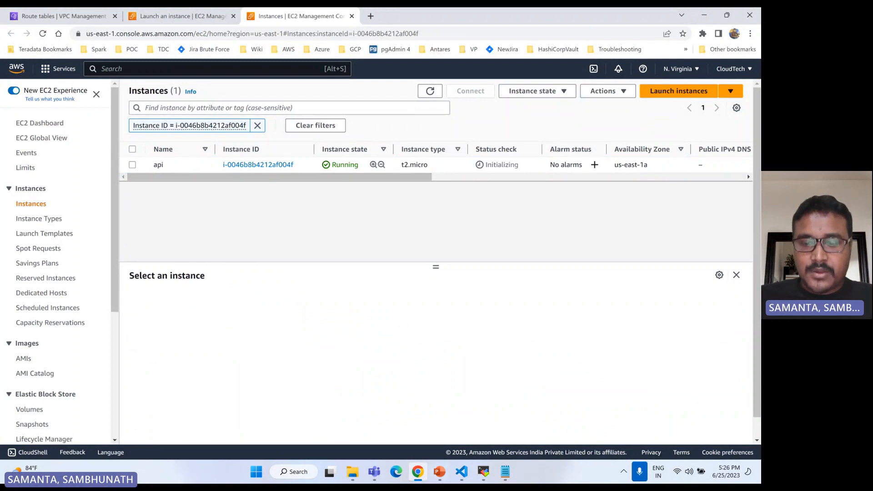
pyautogui.click(439, 472)
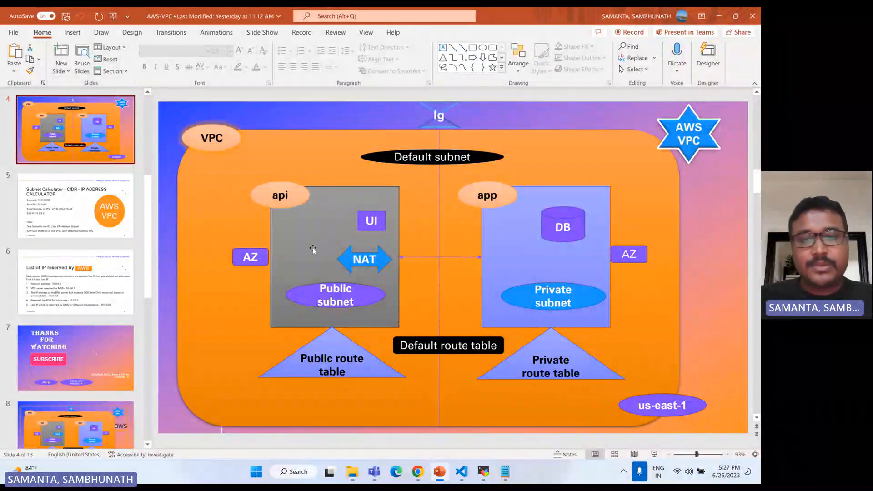
pyautogui.click(420, 476)
pyautogui.click(132, 165)
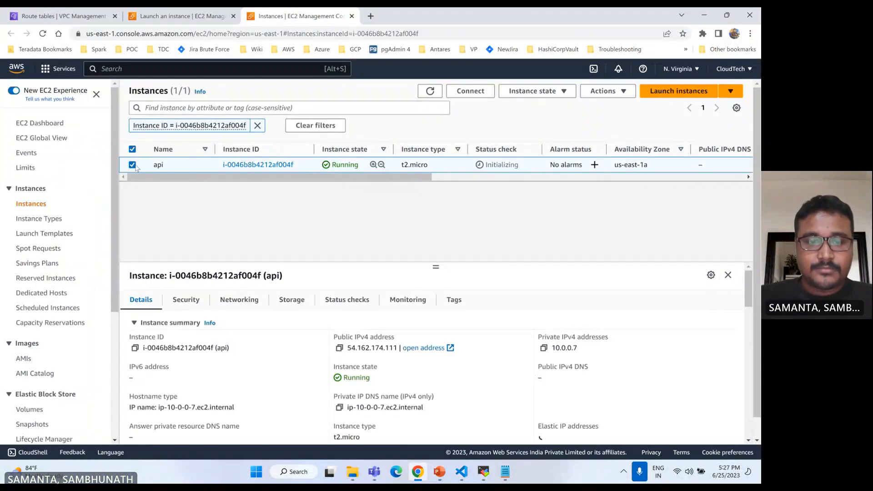
# Restart the cloudtech-server session in MobaXterm and open a root shell with sudo bash.
pyautogui.click(485, 473)
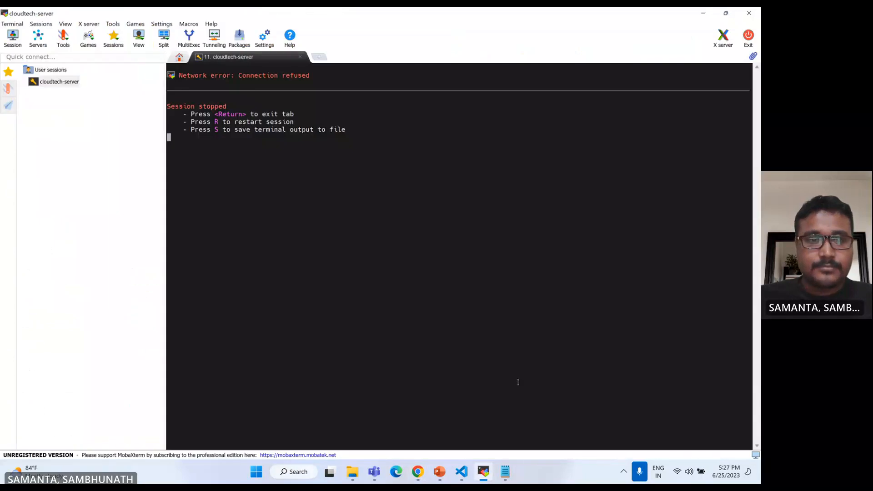
pyautogui.press('r')
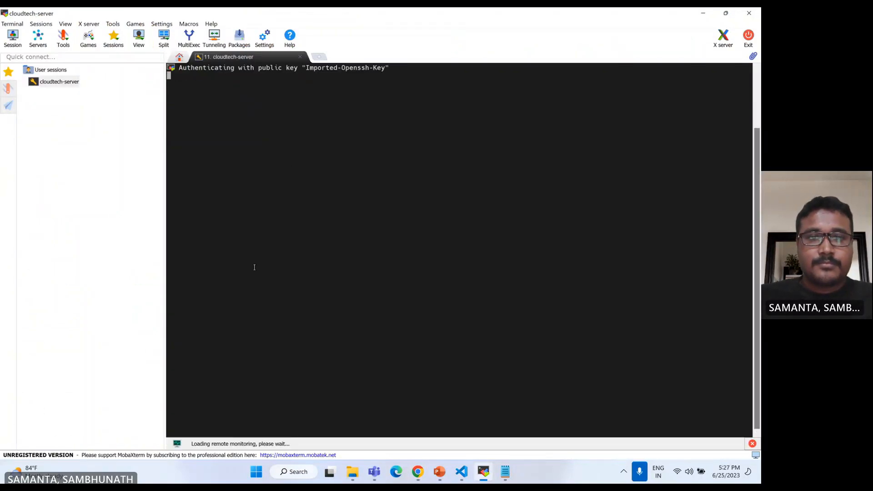
pyautogui.write('s')
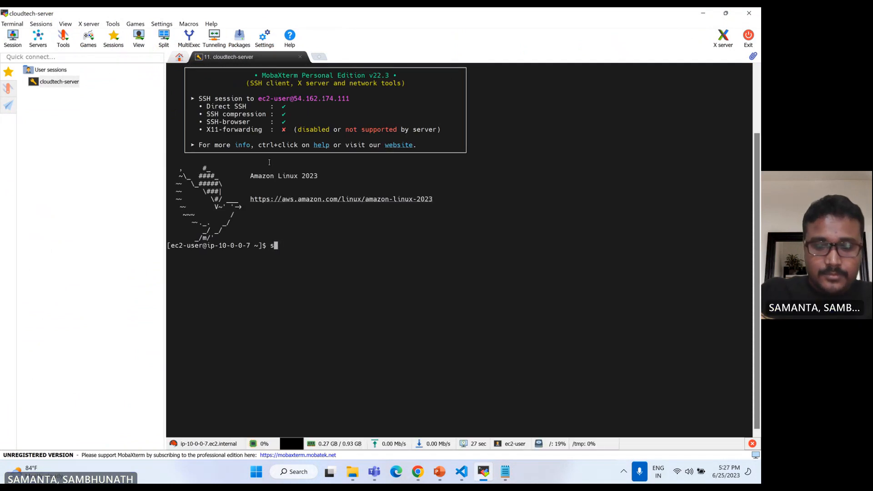
pyautogui.write('udo bash')
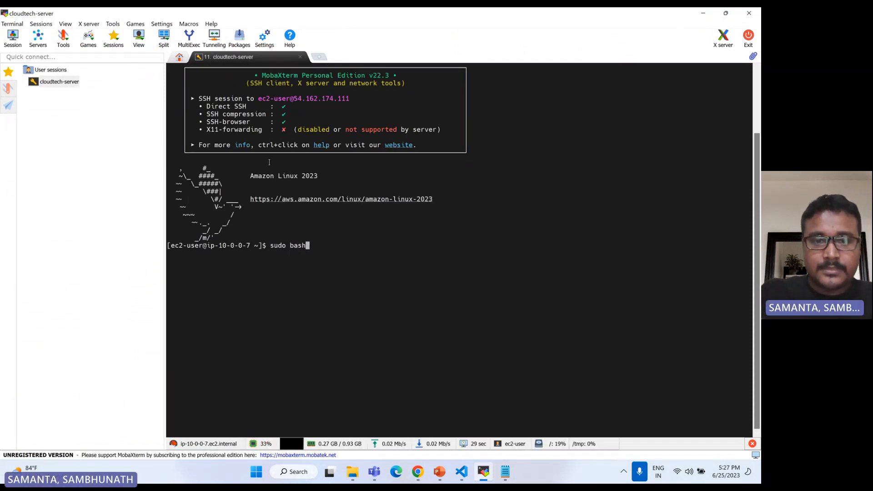
pyautogui.press('Return')
pyautogui.press('Return')
pyautogui.press('Return')
pyautogui.press('Return')
pyautogui.press('Return')
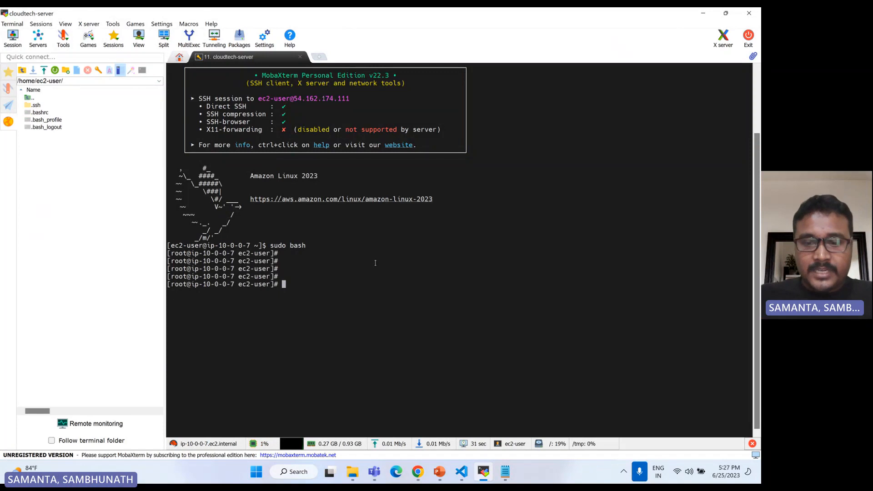
# Copy all five httpd setup commands from VPC/index.html in Visual Studio Code and run them in the MobaXterm root shell.
pyautogui.click(464, 475)
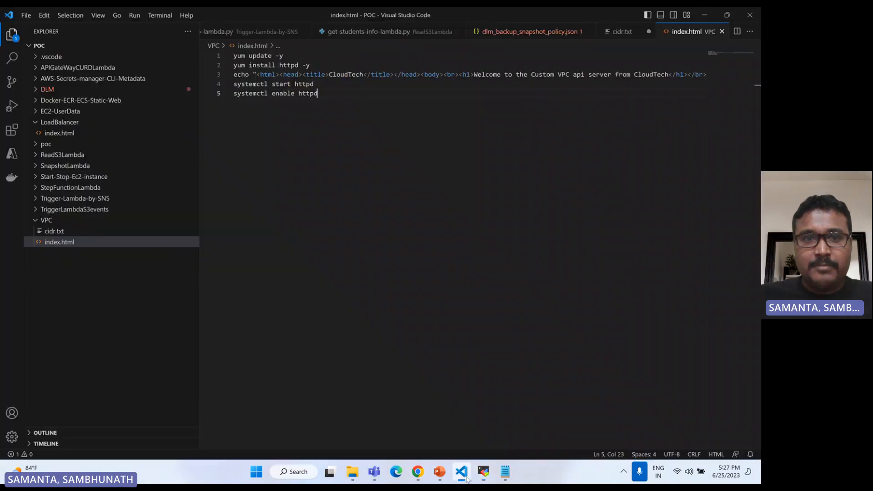
pyautogui.moveTo(346, 98); pyautogui.dragTo(219, 56)
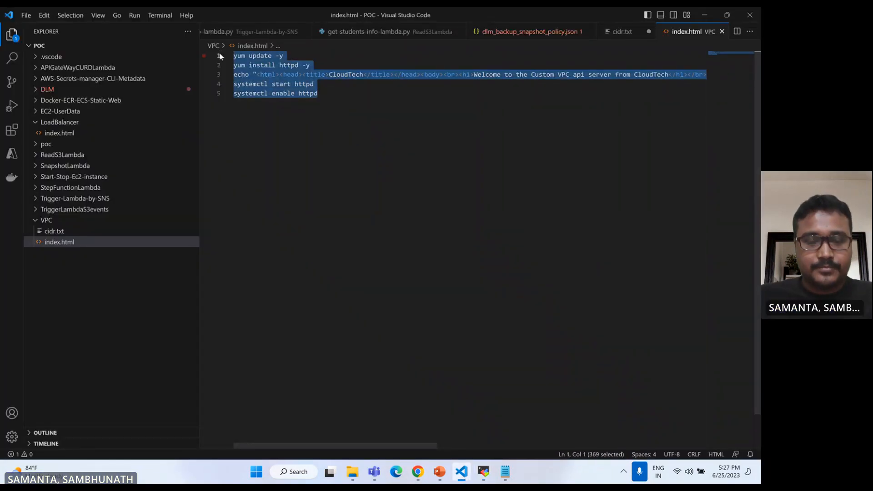
pyautogui.hotkey('alt', 'Tab')
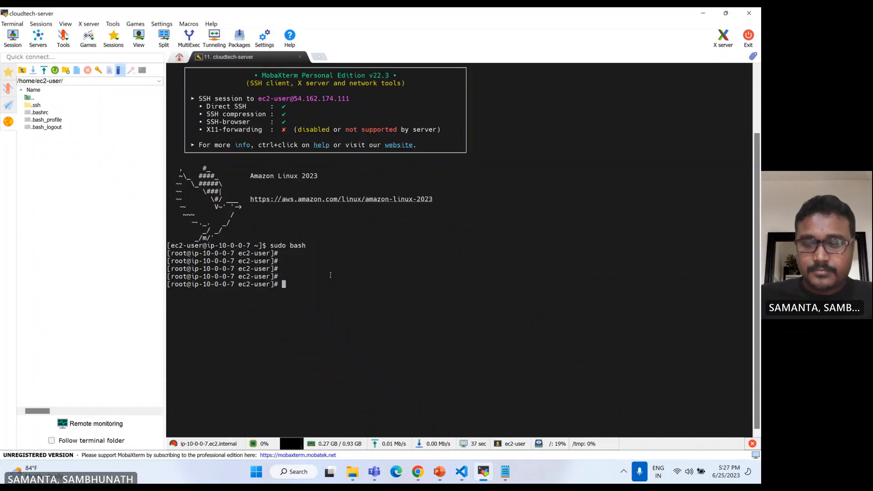
pyautogui.rightClick(330, 275)
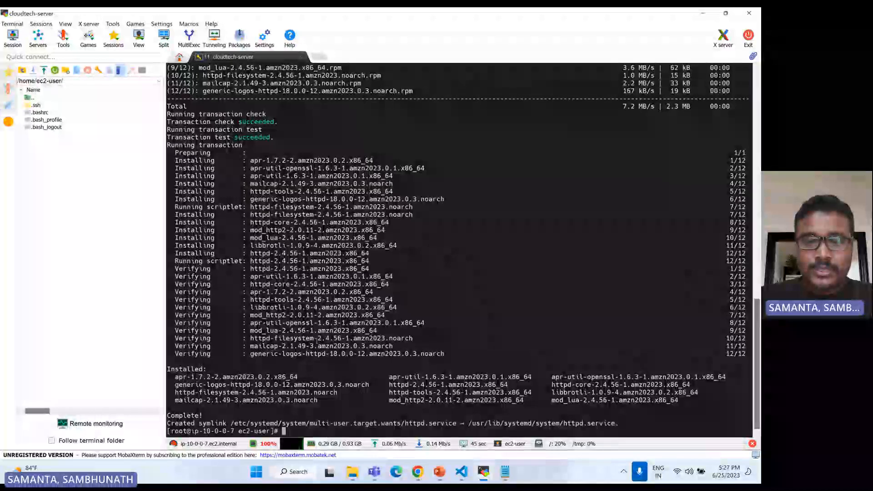
pyautogui.press('Return')
pyautogui.press('Return')
pyautogui.press('Return')
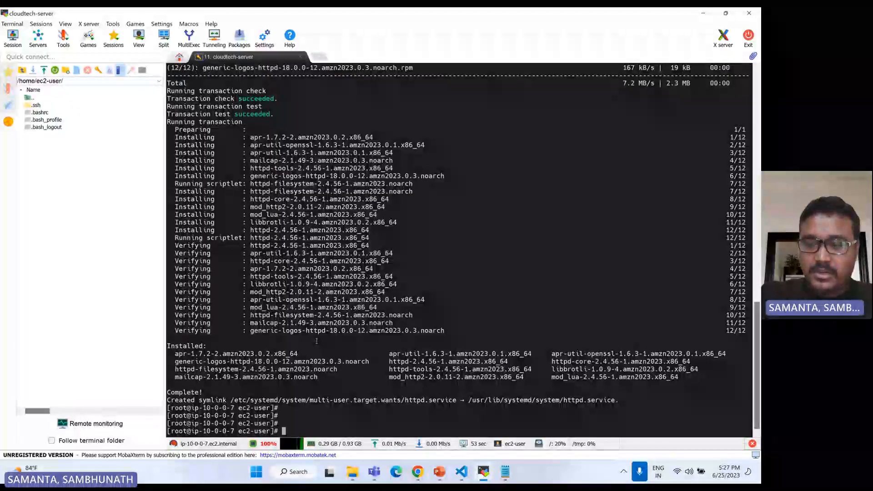
pyautogui.press('Return')
pyautogui.press('Return')
pyautogui.press('Return')
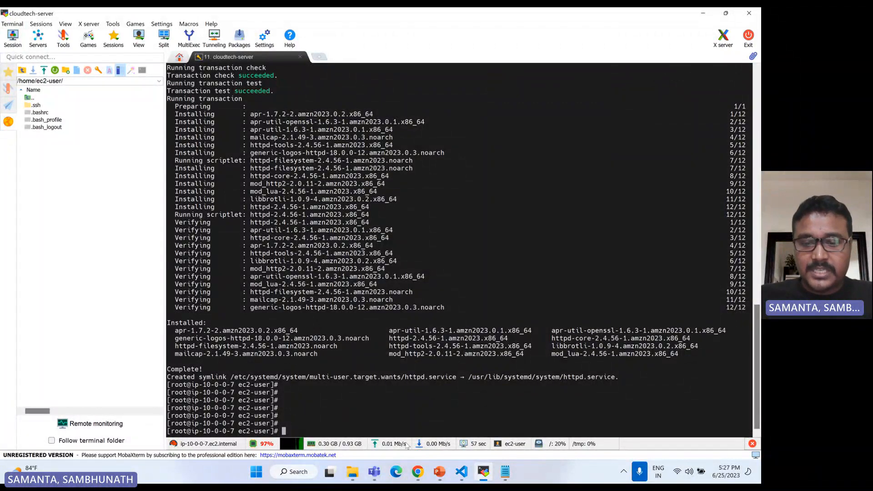
# Open the api instance's public IPv4 address in Chrome over http instead of https and reload the web page.
pyautogui.click(418, 471)
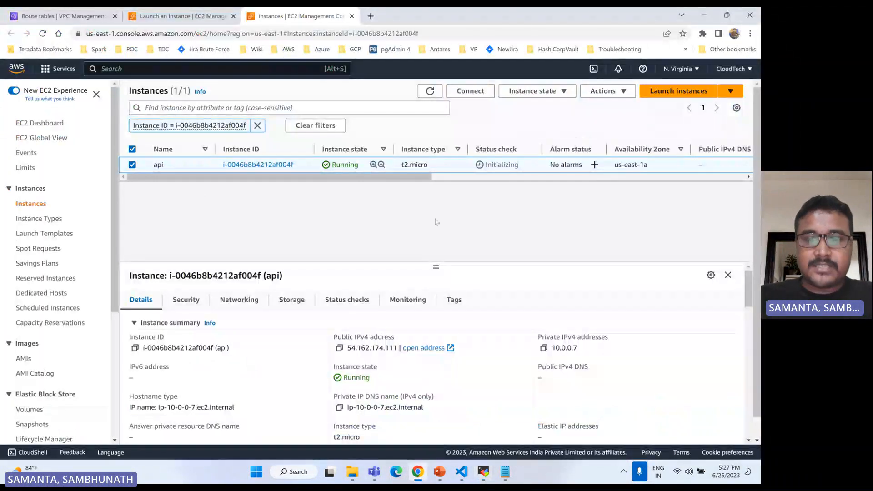
pyautogui.click(427, 348)
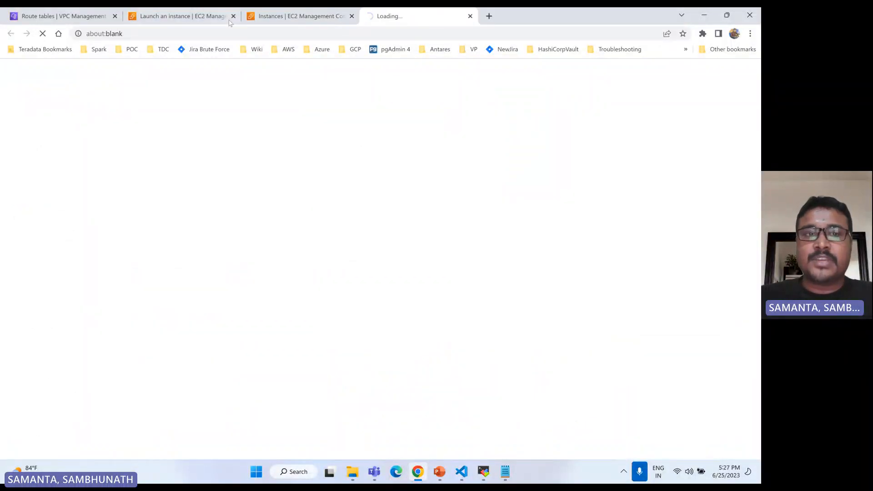
pyautogui.click(203, 34)
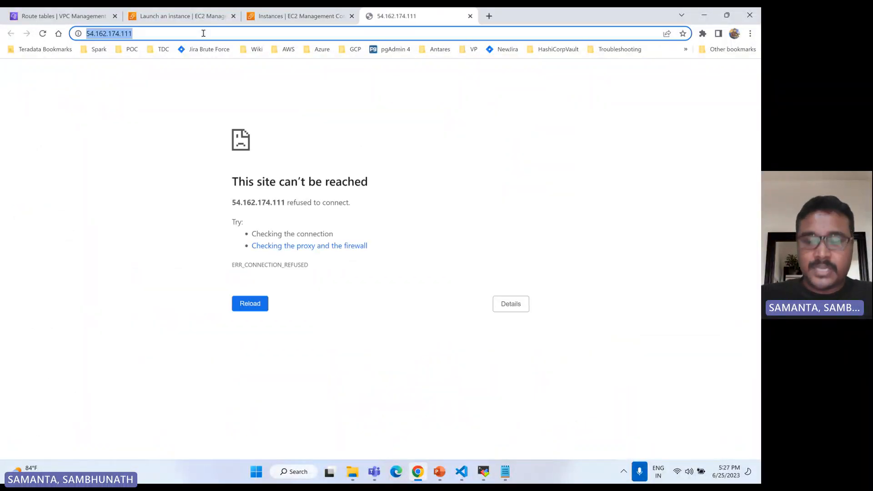
pyautogui.press('Left')
pyautogui.press('BackSpace')
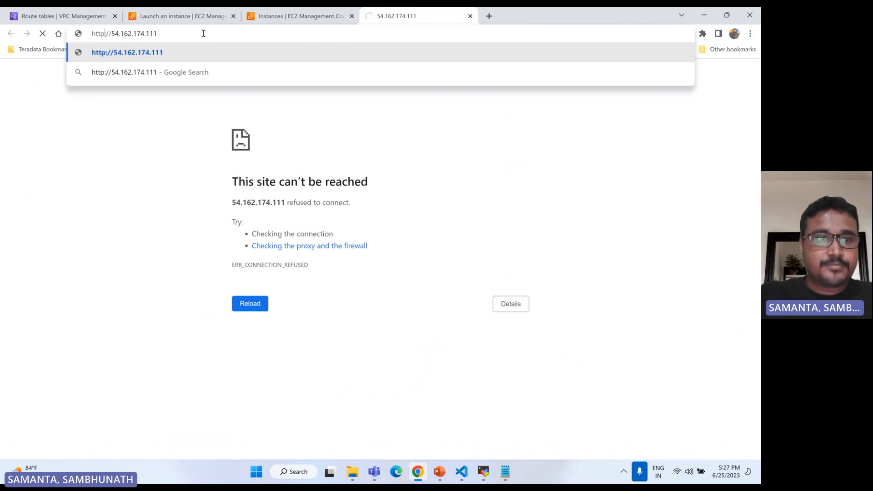
pyautogui.press('Return')
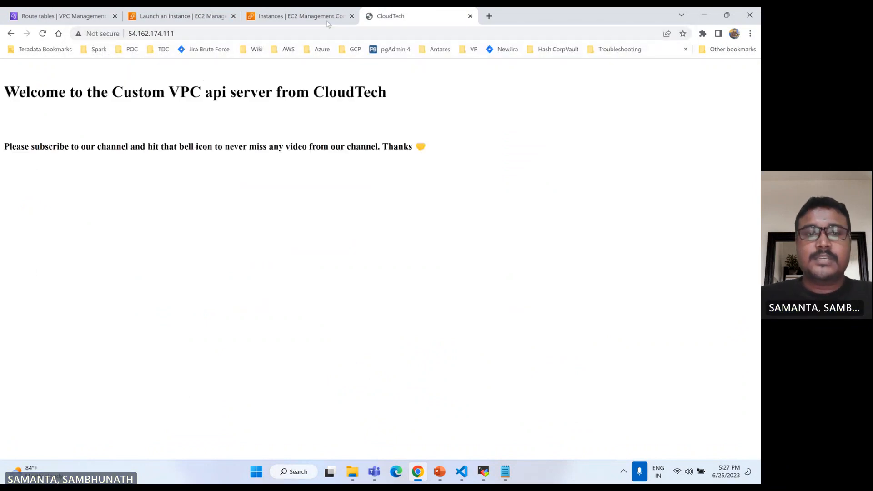
pyautogui.click(43, 34)
pyautogui.click(205, 36)
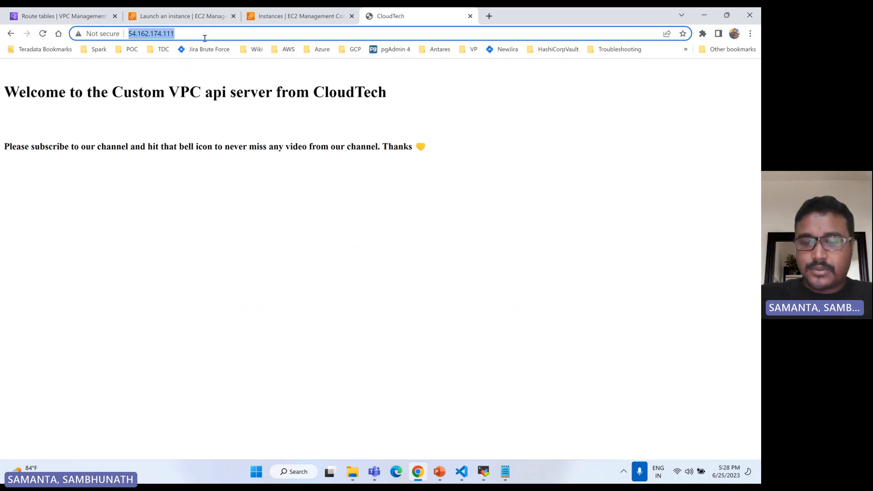
pyautogui.press('Return')
# Return to the route tables page of the VPC console.
pyautogui.click(64, 16)
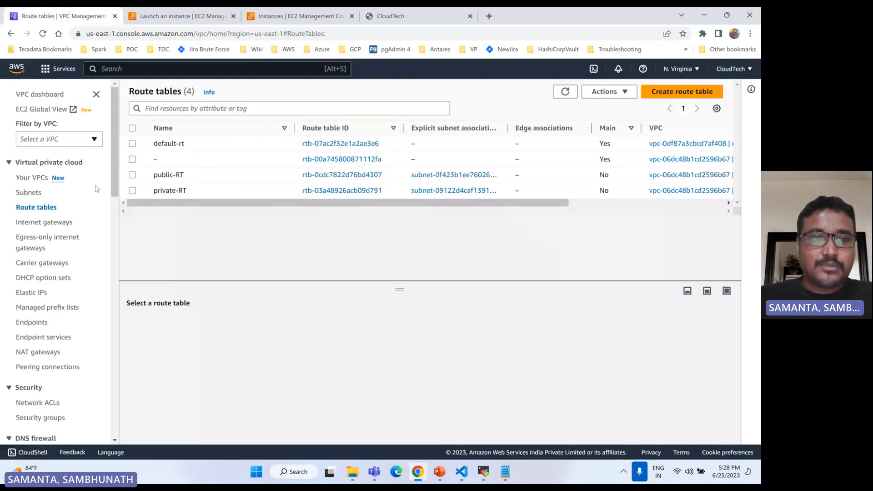
# Remove the 0.0.0.0/0 internet gateway route from the public-RT route table and save the changes.
pyautogui.click(133, 175)
pyautogui.click(183, 327)
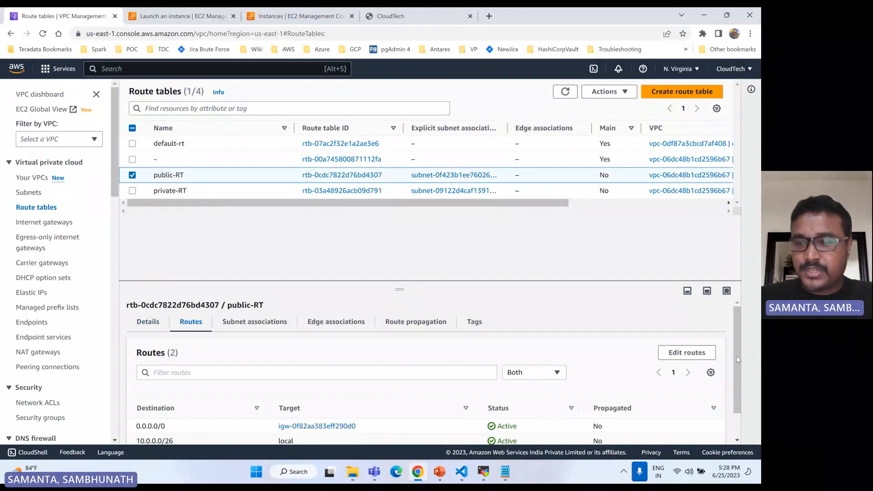
pyautogui.click(687, 352)
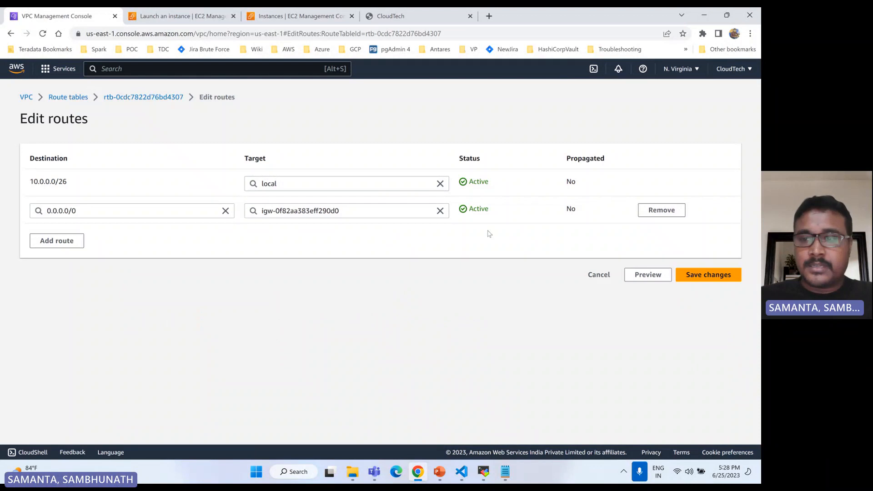
pyautogui.click(646, 211)
pyautogui.click(708, 275)
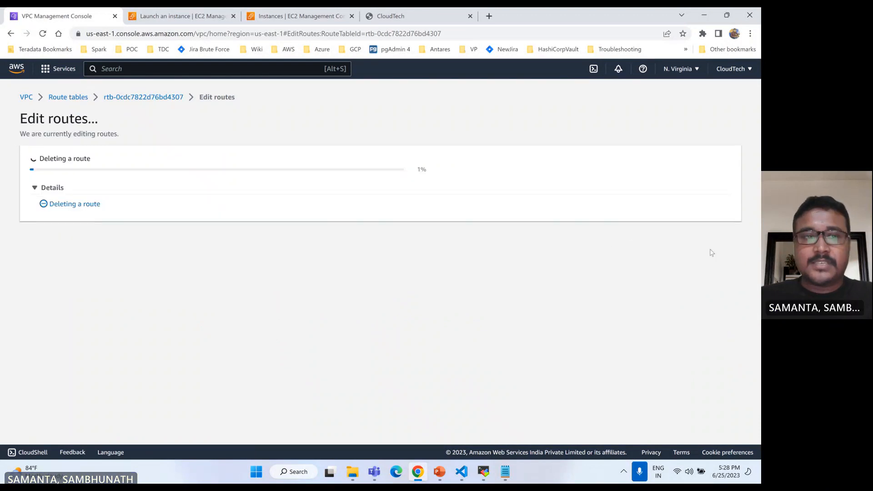
# Copy the CloudTech page's address and load it in a new browser tab to test access to 54.162.174.111.
pyautogui.click(395, 17)
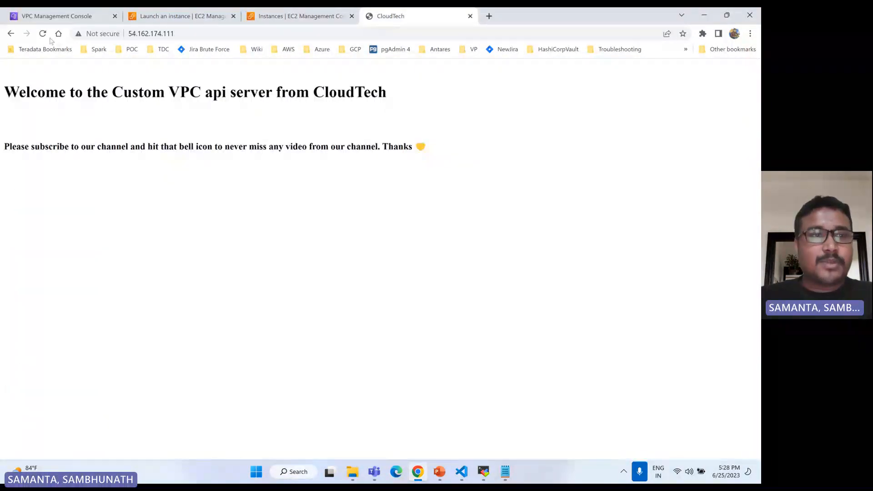
pyautogui.click(175, 37)
pyautogui.hotkey('ctrl', 'c')
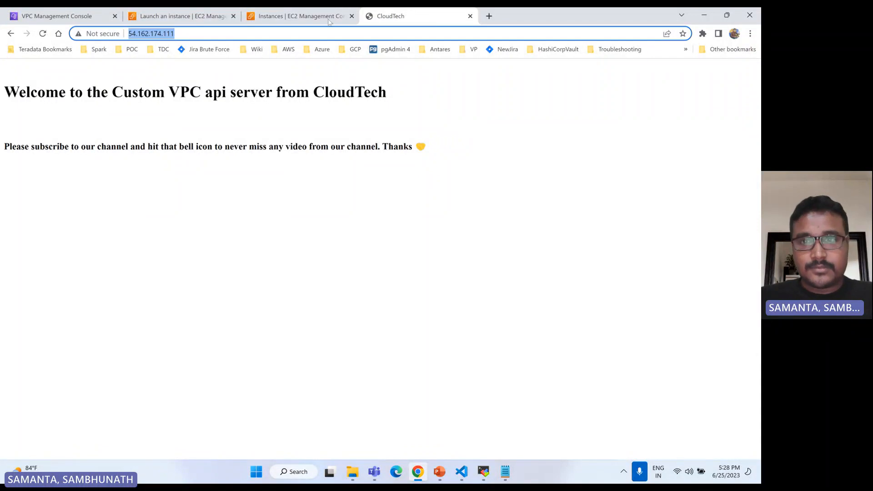
pyautogui.click(489, 19)
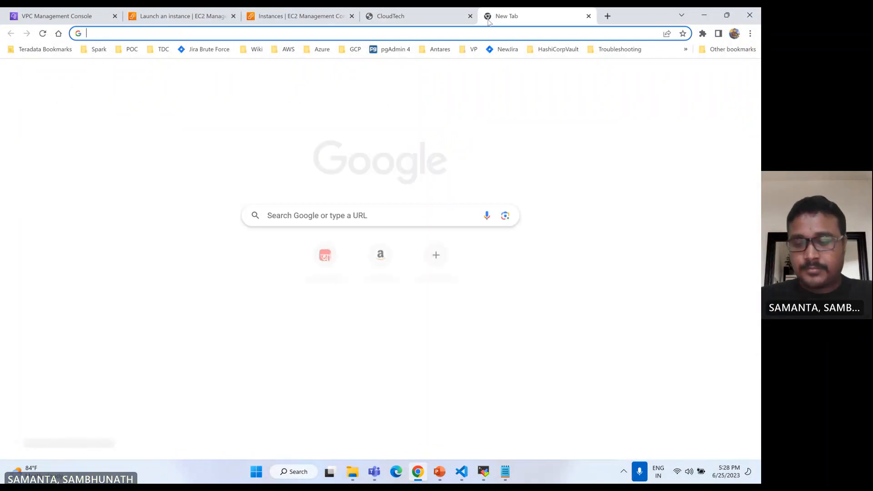
pyautogui.hotkey('ctrl', 'v')
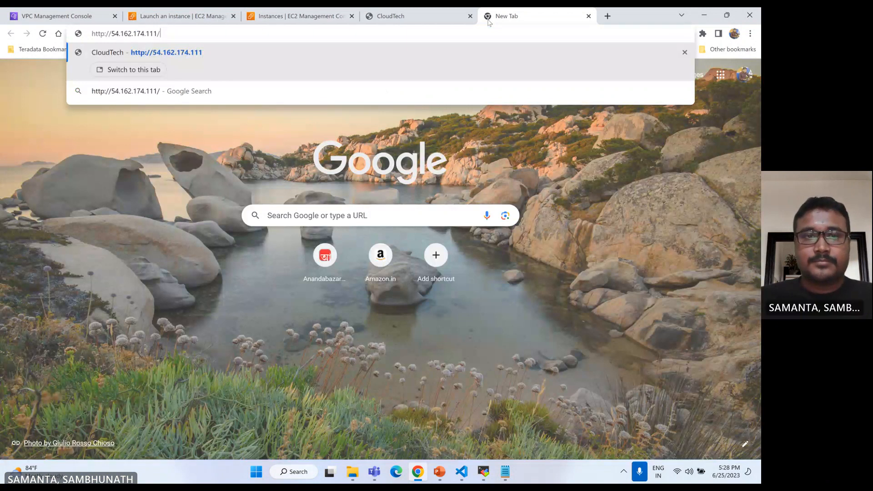
pyautogui.press('Return')
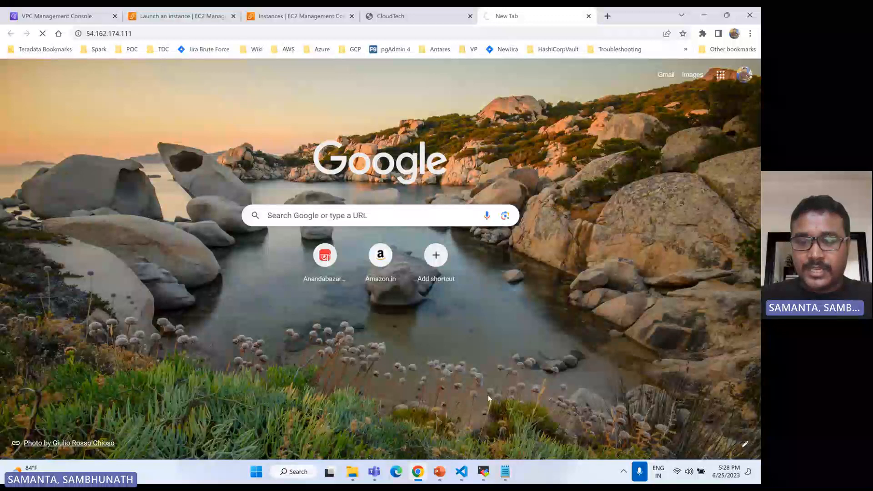
# Switch to MobaXterm and try to open a second SSH session to cloudtech-server, checking the page load in Chrome meanwhile.
pyautogui.hotkey('alt', 'Tab')
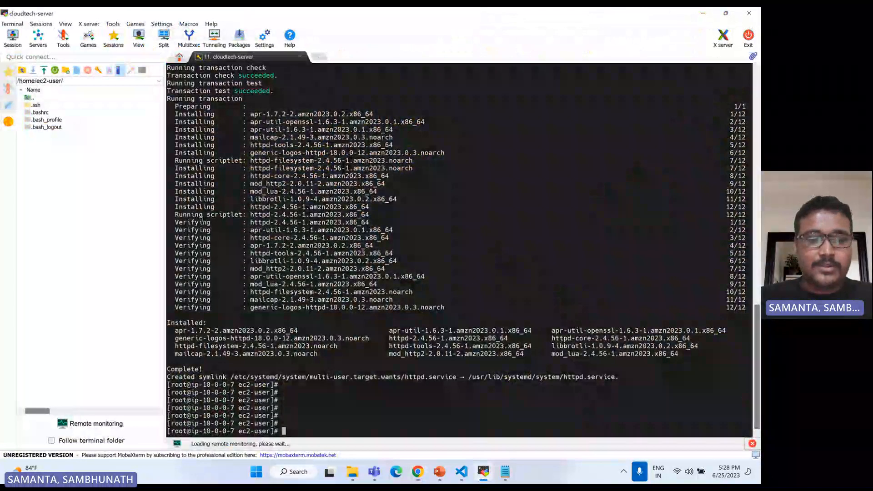
pyautogui.click(8, 72)
pyautogui.doubleClick(59, 81)
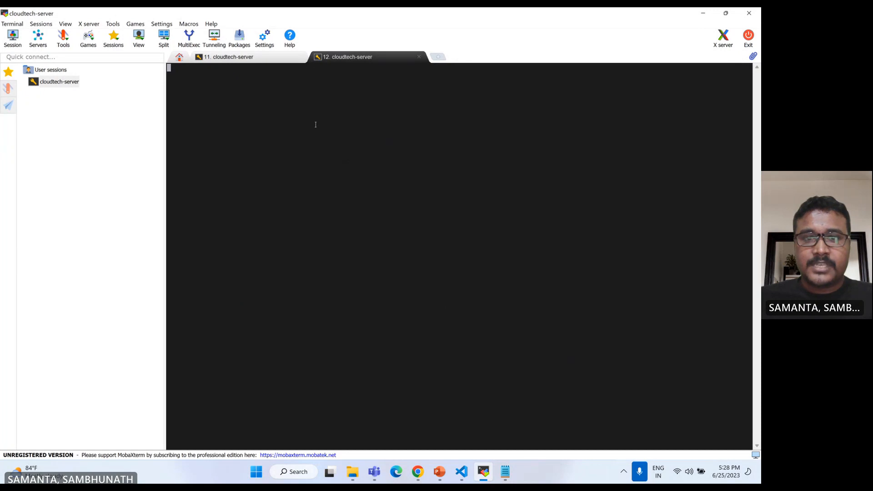
pyautogui.click(418, 473)
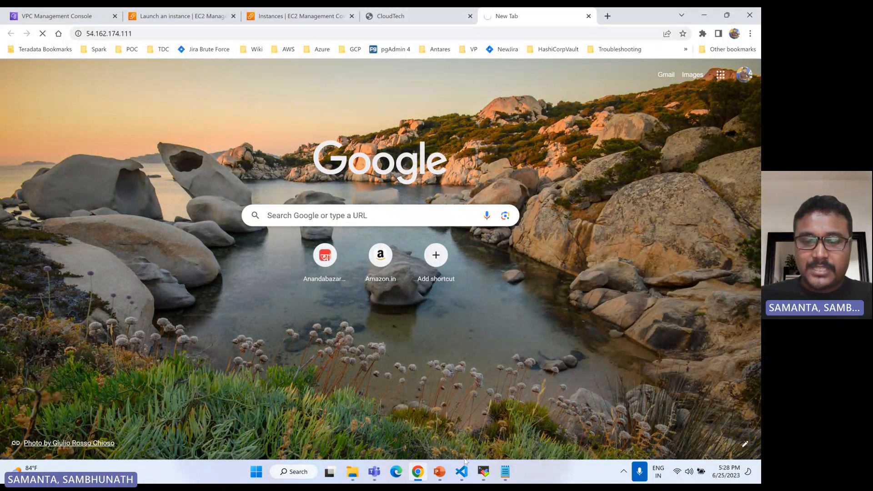
pyautogui.click(483, 472)
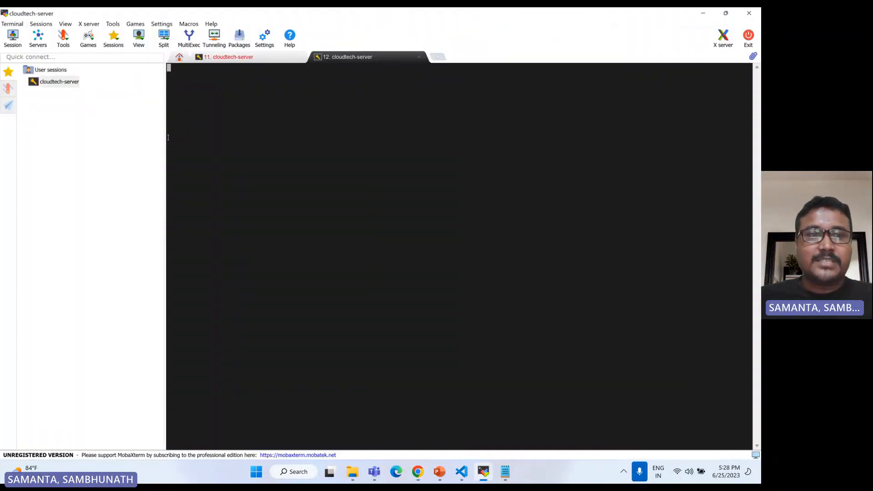
pyautogui.click(256, 59)
pyautogui.click(327, 59)
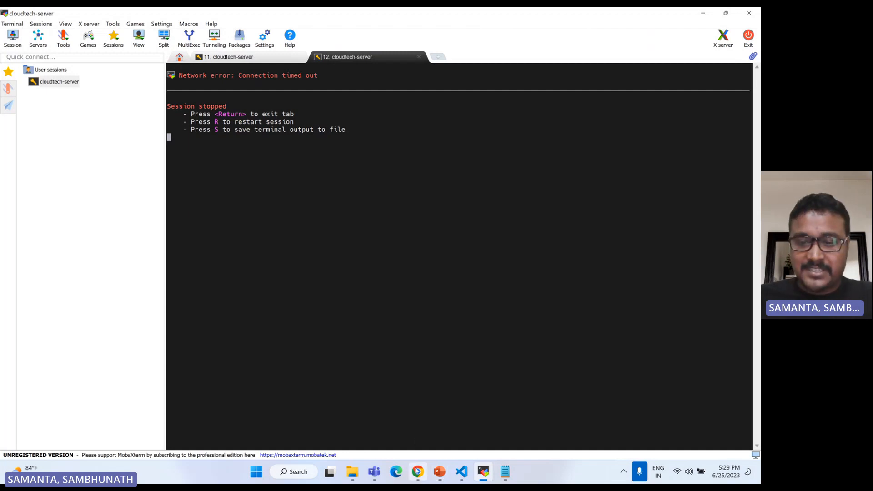
# Switch back to the VPC console in Chrome and open the routes of the public-RT route table for editing.
pyautogui.click(417, 472)
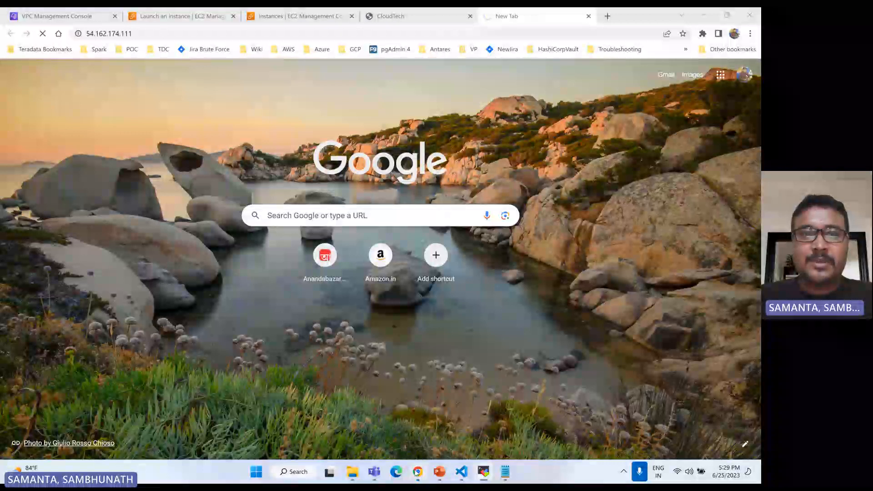
pyautogui.click(57, 16)
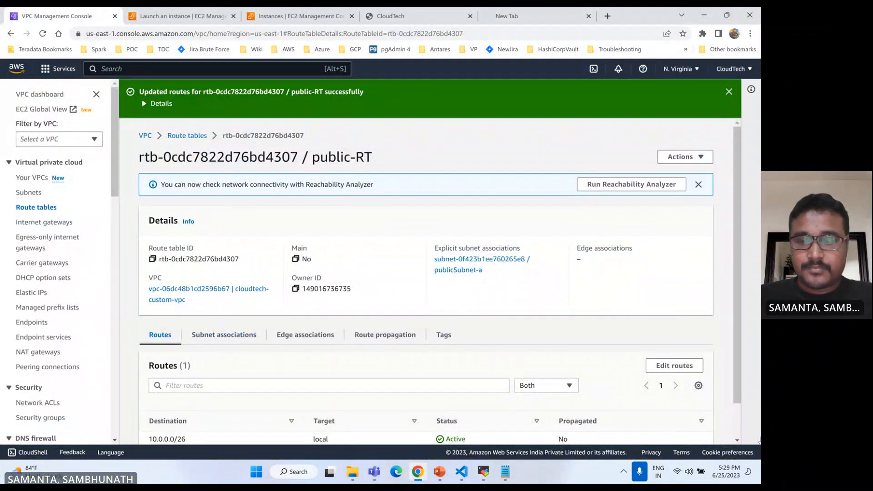
pyautogui.click(184, 137)
pyautogui.click(188, 324)
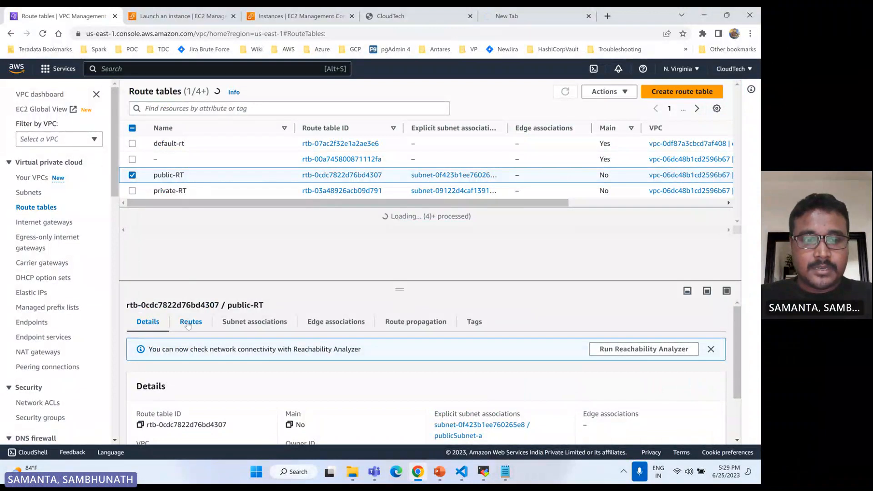
pyautogui.click(691, 355)
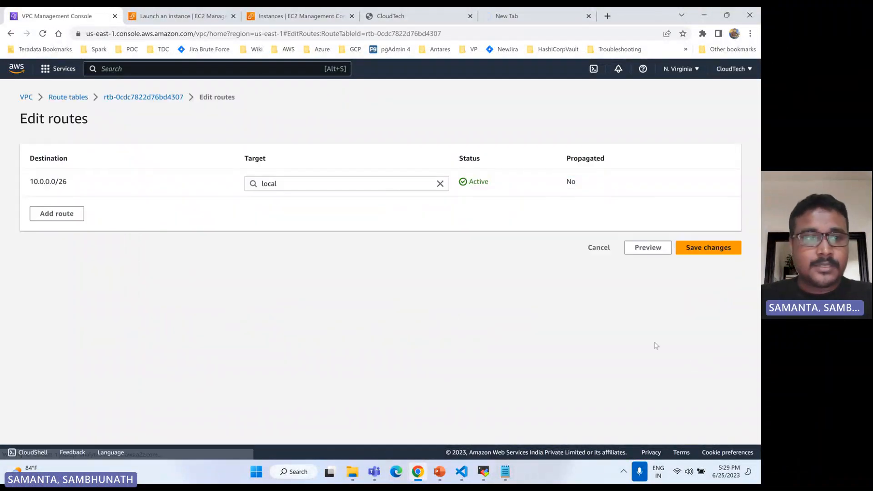
# Add a route with destination 0.0.0.0/0 and target internet gateway igw-0f82aa383eff290d0, and save the changes.
pyautogui.click(58, 213)
pyautogui.click(63, 210)
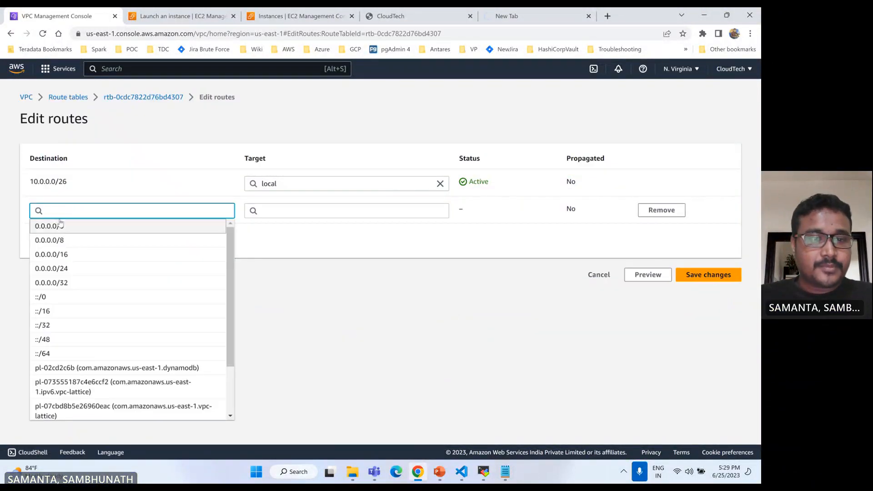
pyautogui.click(59, 224)
pyautogui.click(263, 211)
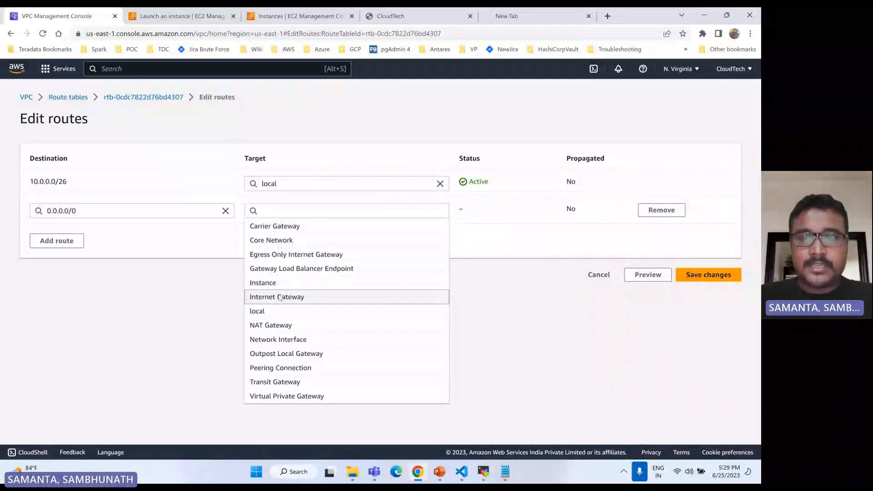
pyautogui.click(318, 297)
pyautogui.click(321, 226)
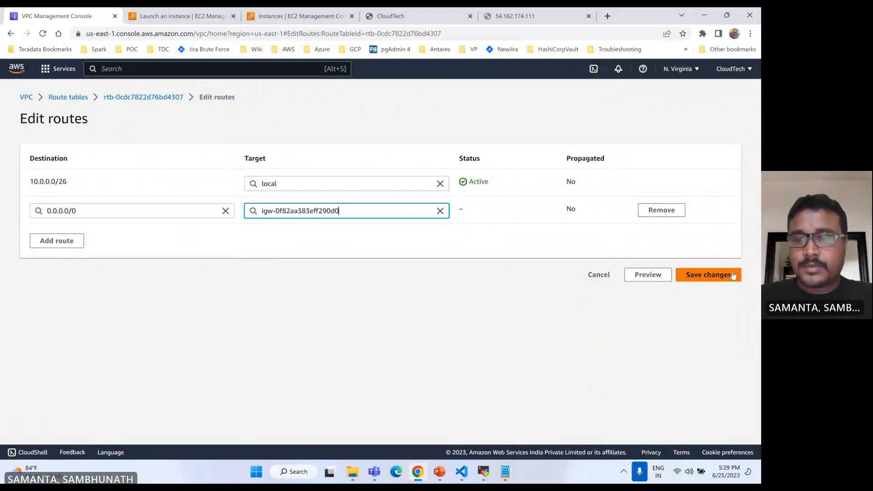
pyautogui.click(720, 274)
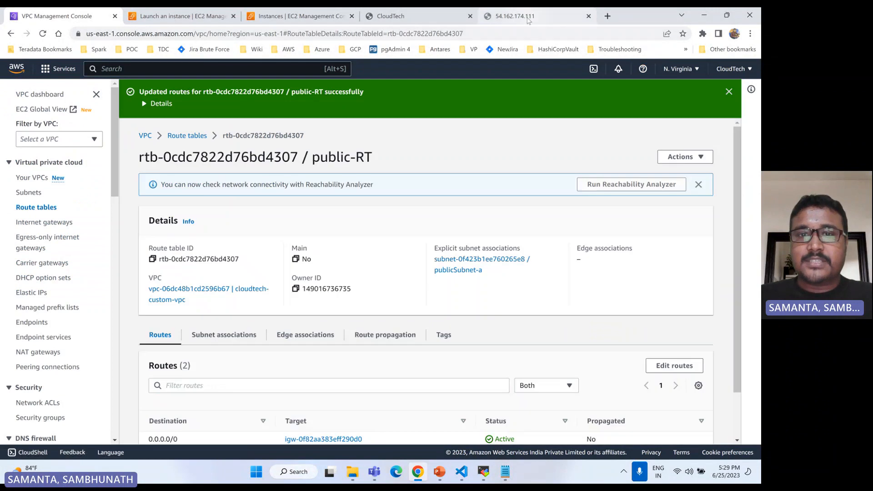
# Reload the page at 54.162.174.111 and switch to MobaXterm to restart the timed-out SSH session to cloudtech-server.
pyautogui.click(523, 16)
pyautogui.click(42, 33)
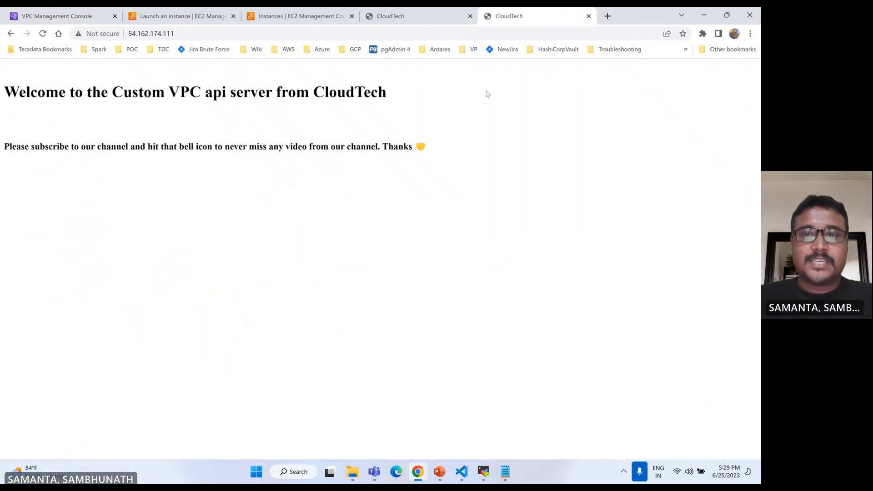
pyautogui.click(483, 471)
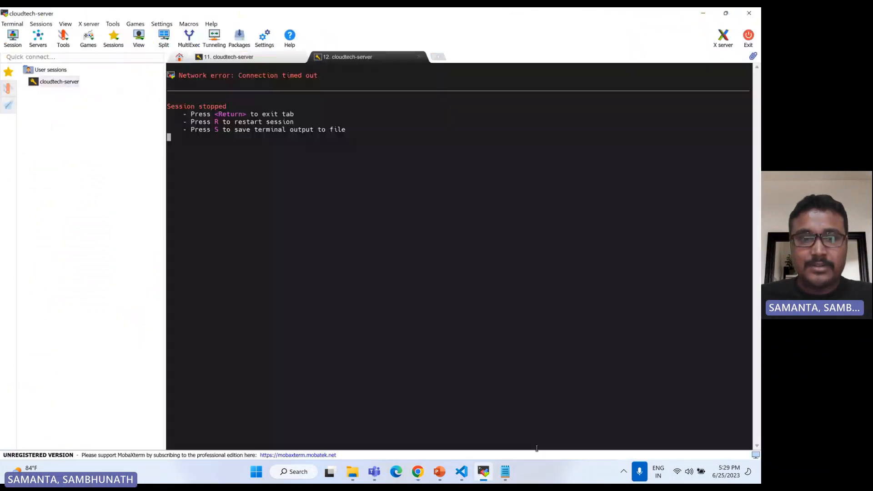
pyautogui.press('r')
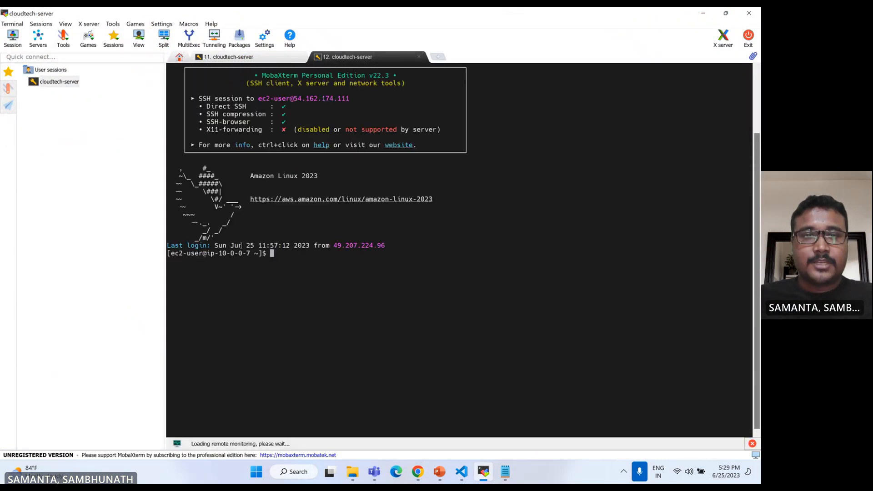
# Review the public and private subnets in the PowerPoint VPC diagram alongside the SSH session in MobaXterm.
pyautogui.click(437, 473)
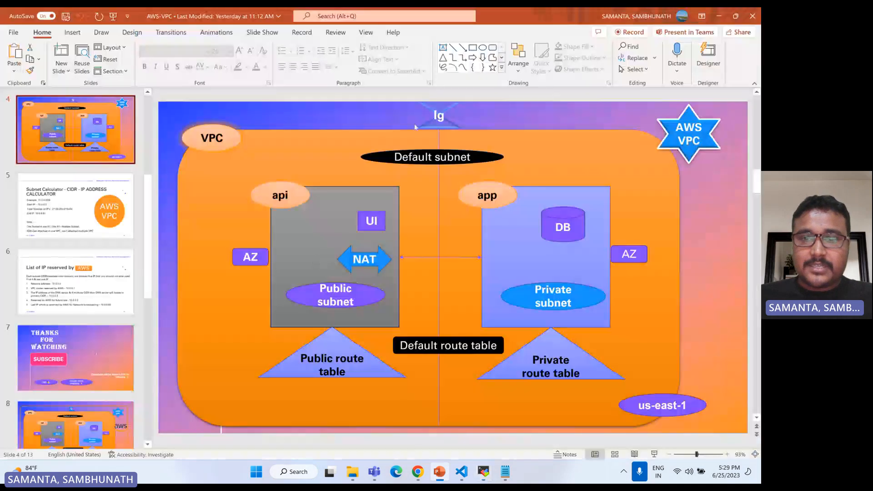
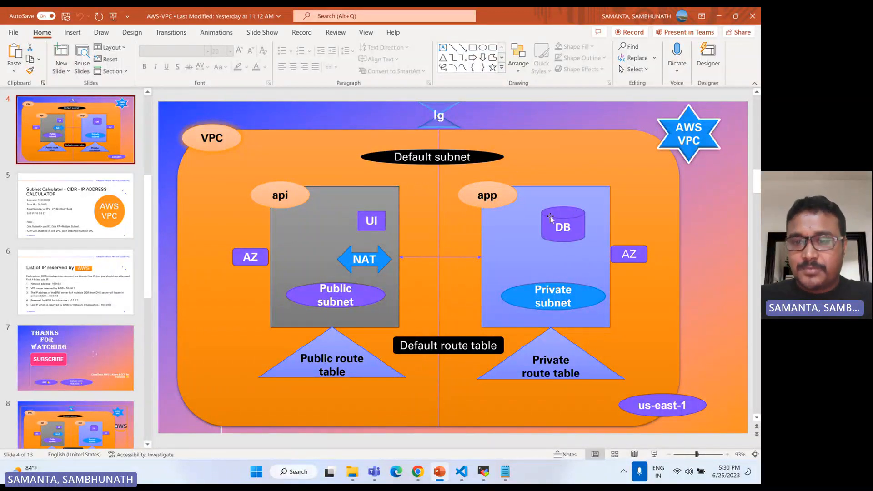
pyautogui.click(483, 472)
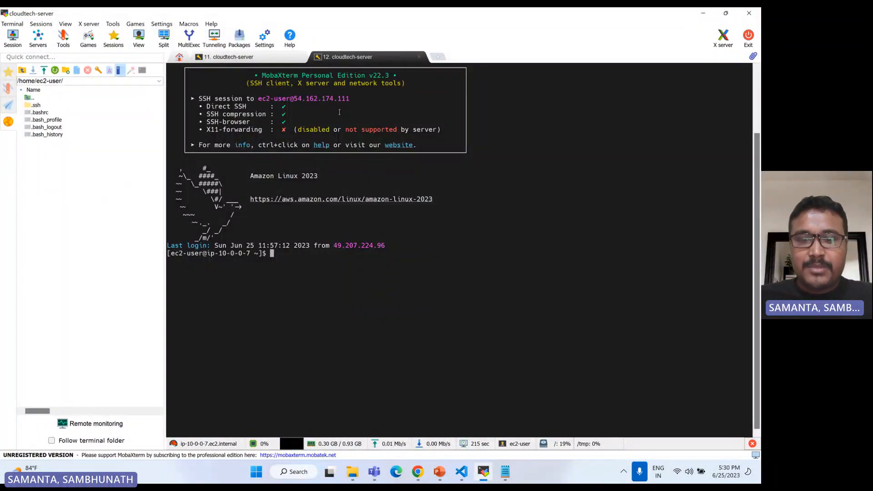
pyautogui.click(483, 471)
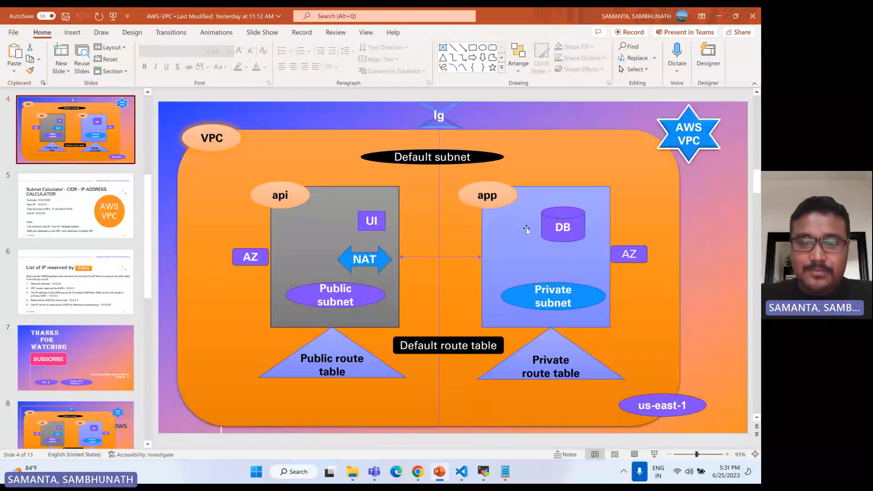
# Switch to Chrome, open the launch form for a new EC2 instance, and close the duplicate CloudTech browser tab.
pyautogui.click(417, 471)
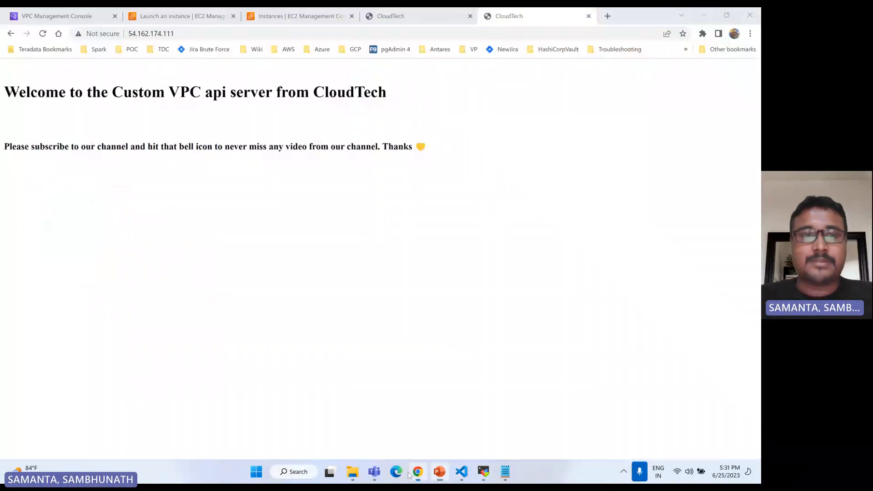
pyautogui.click(182, 16)
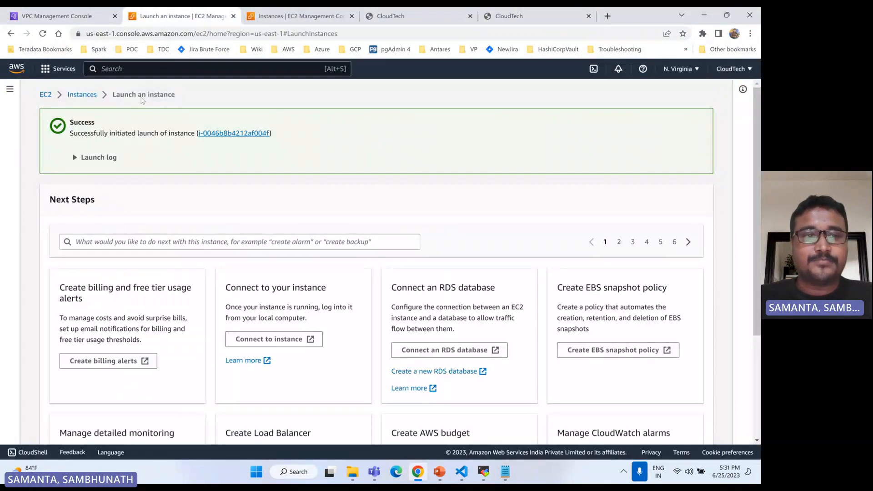
pyautogui.click(45, 95)
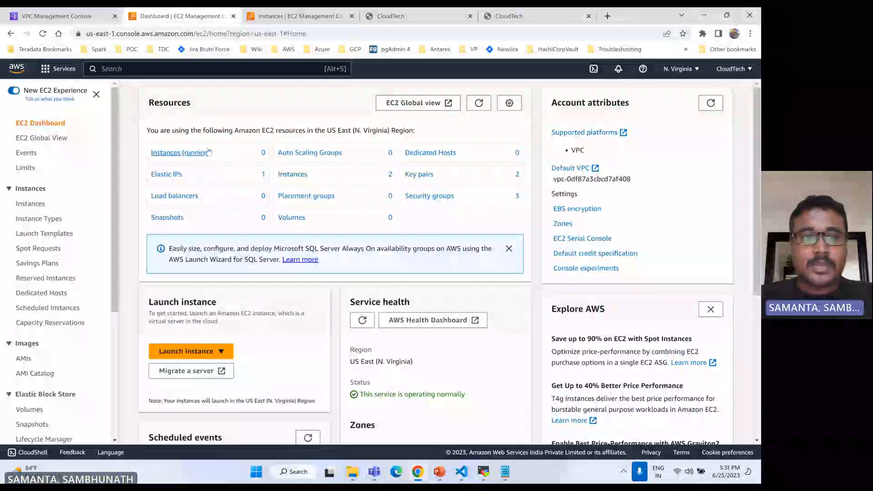
pyautogui.click(180, 151)
pyautogui.click(678, 91)
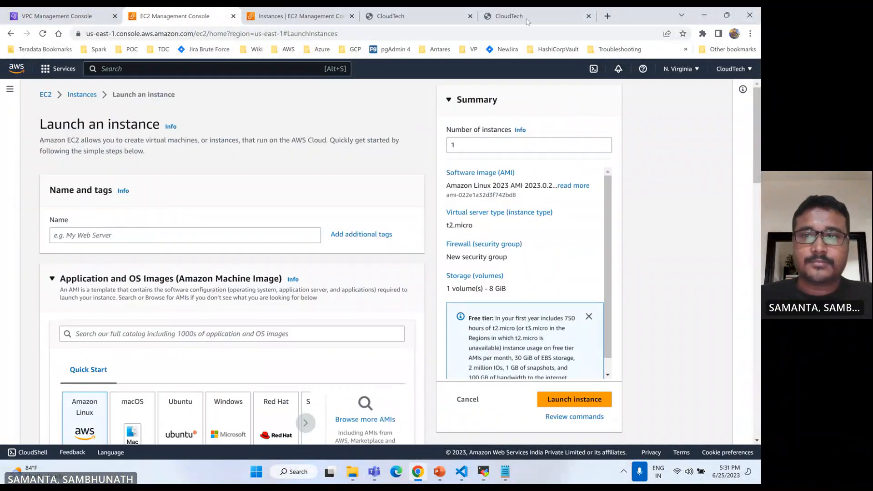
pyautogui.click(588, 16)
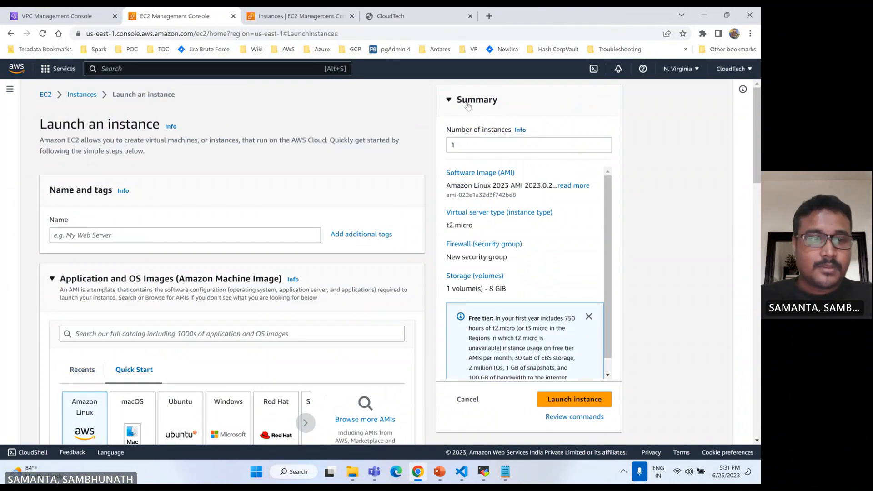
# Name the new EC2 instance app and go to its Amazon Machine Image settings.
pyautogui.click(108, 233)
pyautogui.write('app')
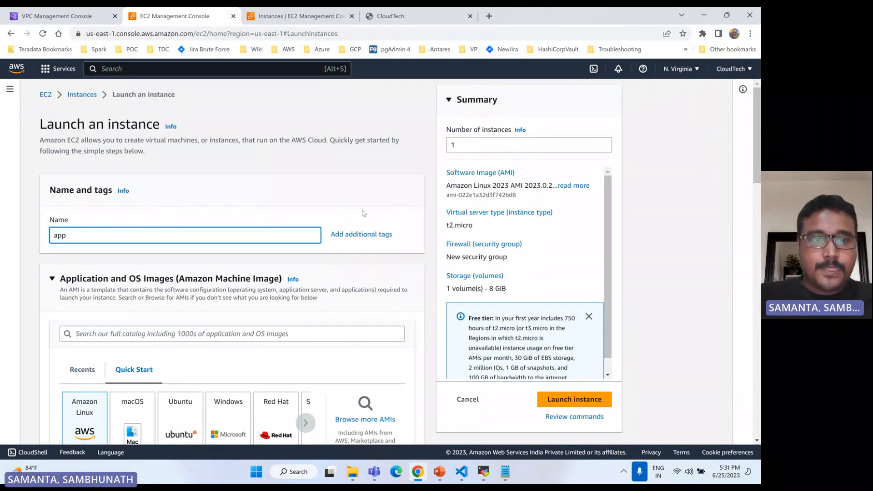
pyautogui.click(327, 210)
pyautogui.scroll(-4, 245, 285)
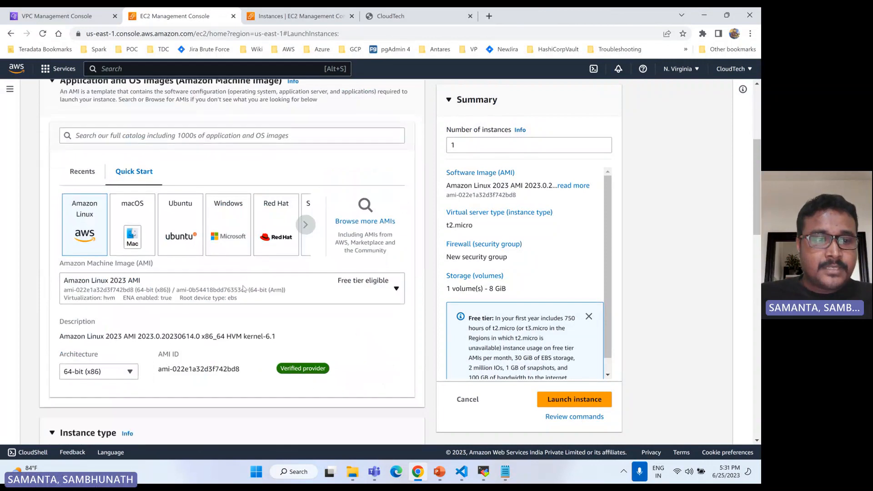
# Choose the existing cloudTechAppServer key pair for logging in to the app instance.
pyautogui.scroll(-7, 243, 288)
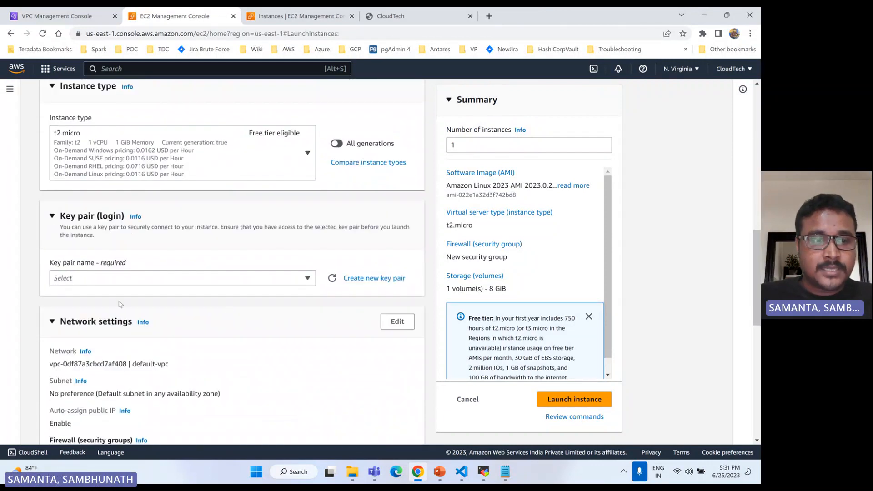
pyautogui.click(137, 279)
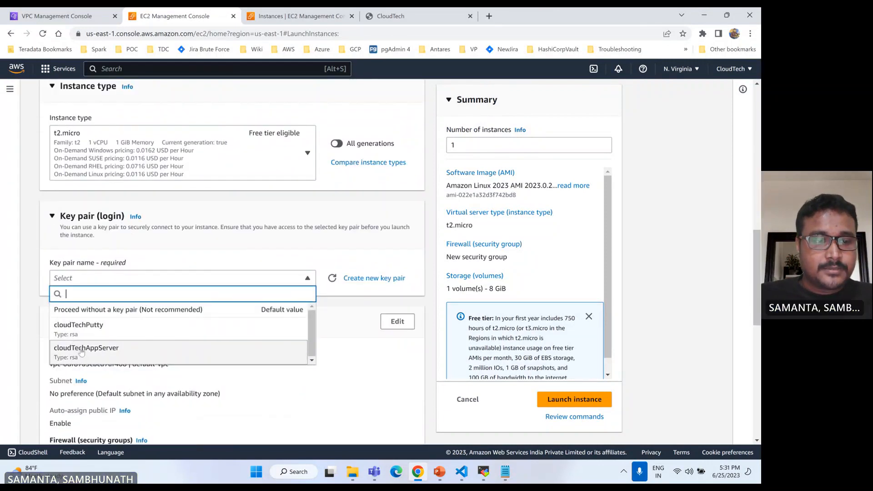
pyautogui.click(82, 348)
# Edit the instance's network settings to use cloudtech-custom-vpc and its privateSubnet-b subnet.
pyautogui.scroll(-3, 91, 327)
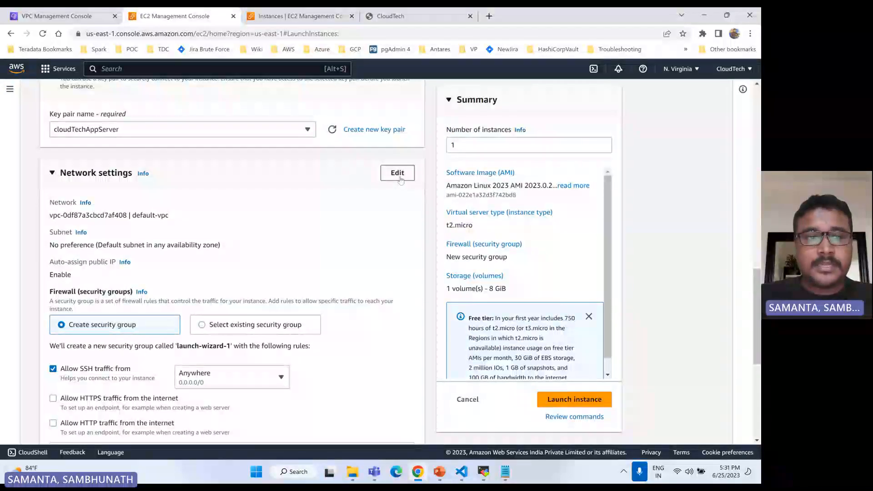
pyautogui.click(400, 180)
pyautogui.click(123, 227)
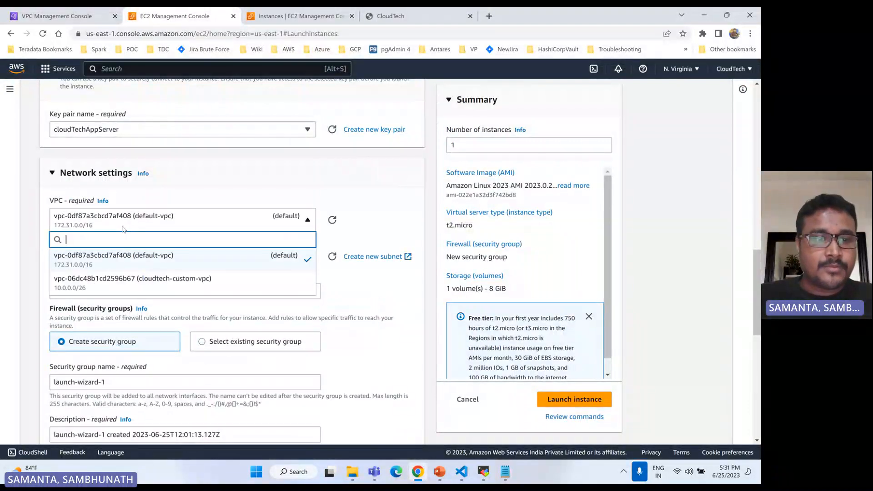
pyautogui.click(123, 286)
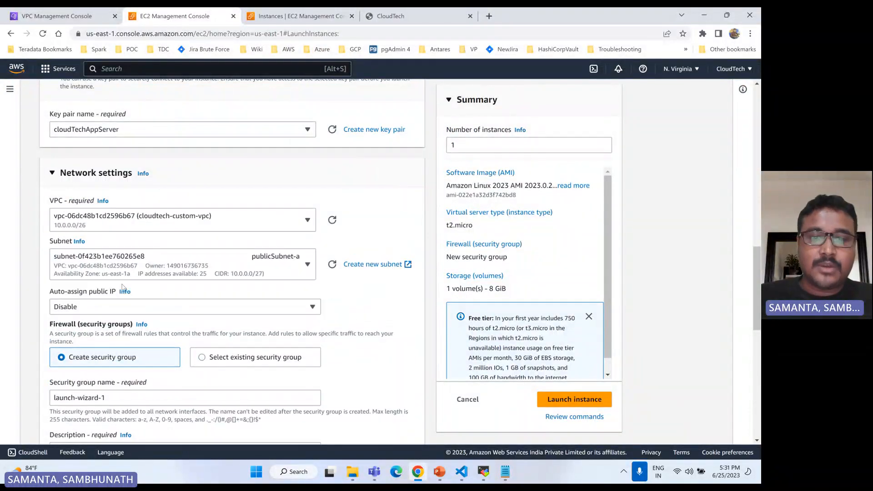
pyautogui.click(261, 270)
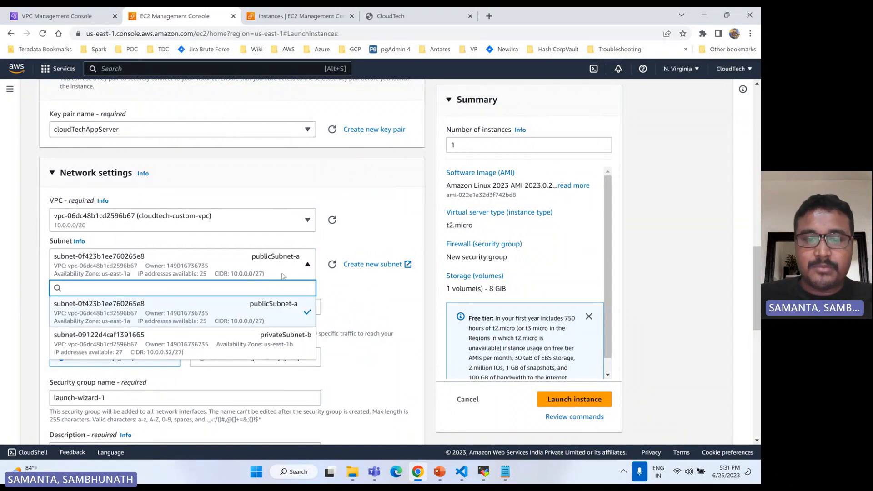
pyautogui.click(286, 344)
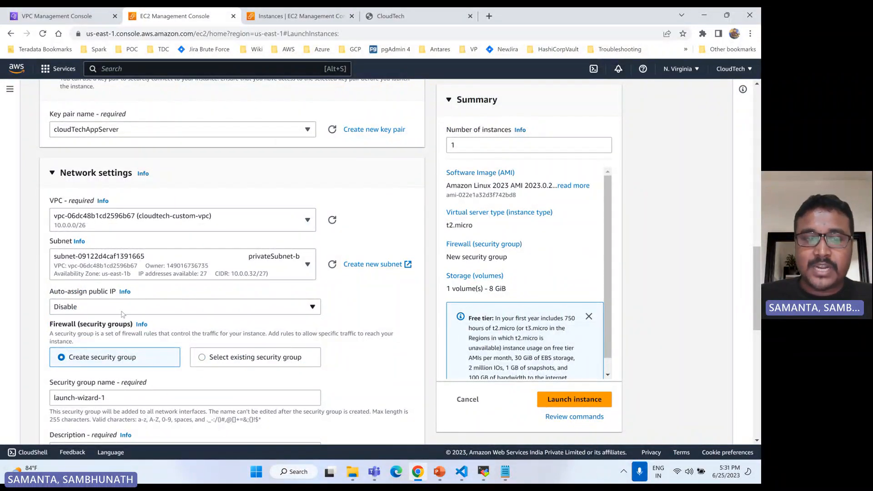
# Assign the existing security group cloudtech-vpc-sg to the app instance instead of creating a new one.
pyautogui.click(221, 361)
pyautogui.scroll(-3, 221, 361)
pyautogui.click(135, 250)
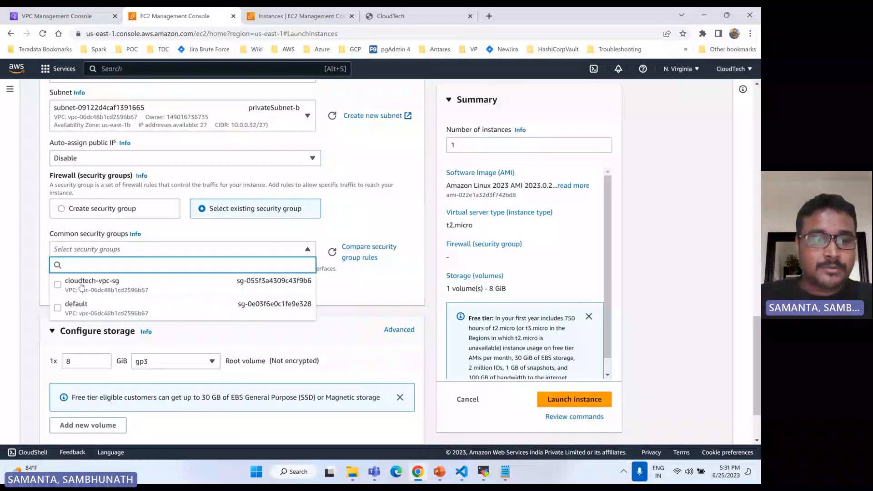
pyautogui.click(107, 285)
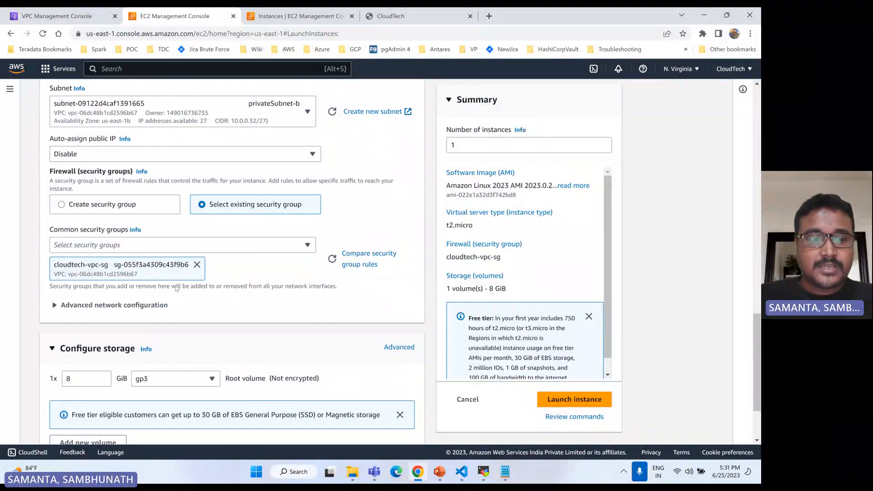
# Launch the app instance and open its entry in the EC2 instances list.
pyautogui.scroll(-2, 176, 288)
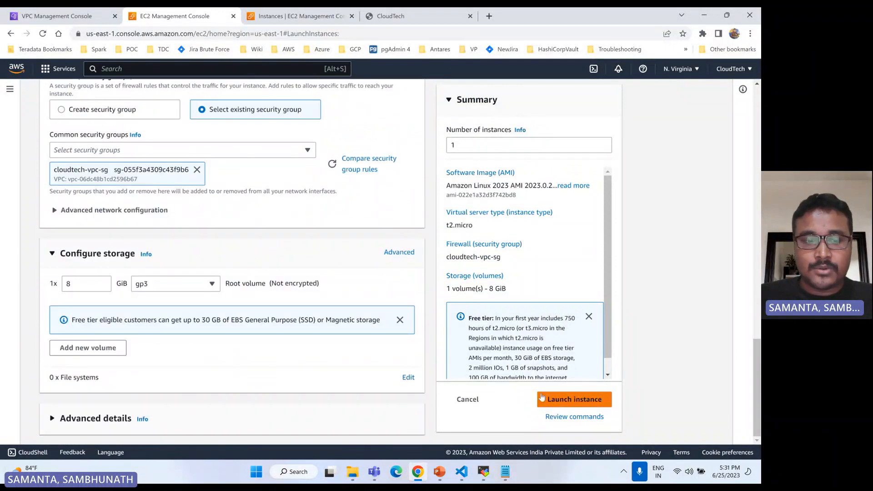
pyautogui.click(541, 397)
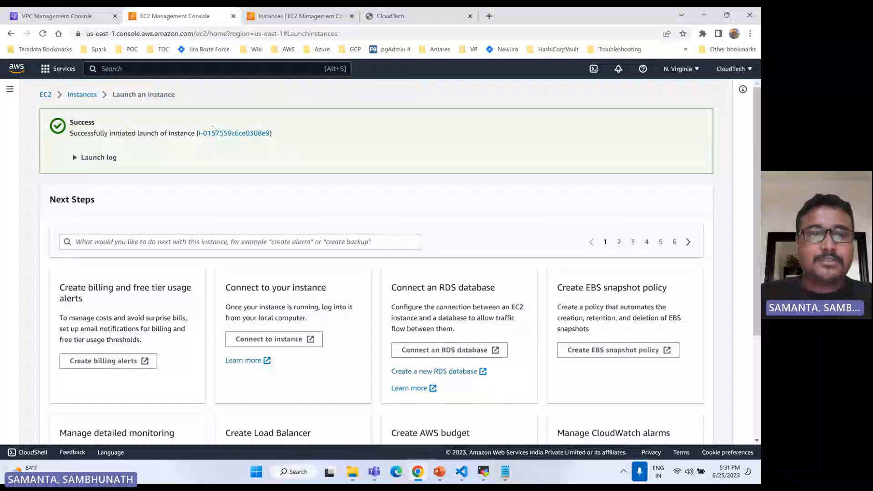
pyautogui.click(212, 135)
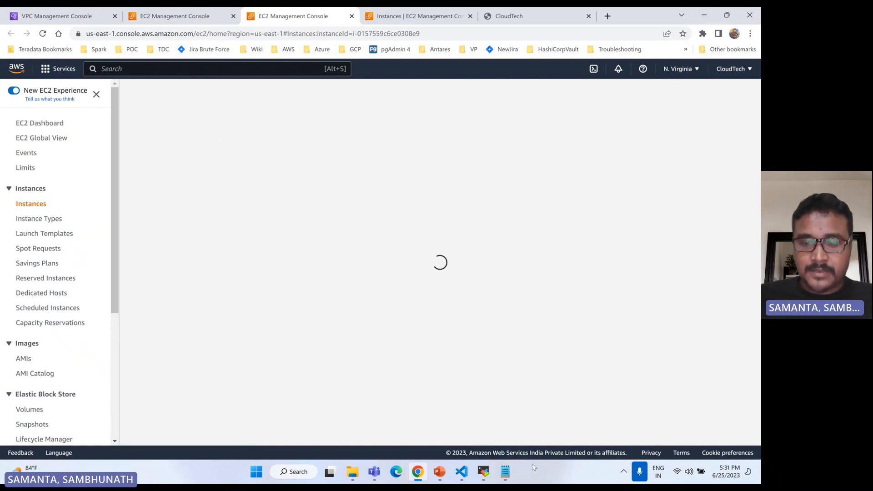
# Switch to the cloudtech-server session in MobaXterm and become root with sudo su.
pyautogui.click(484, 471)
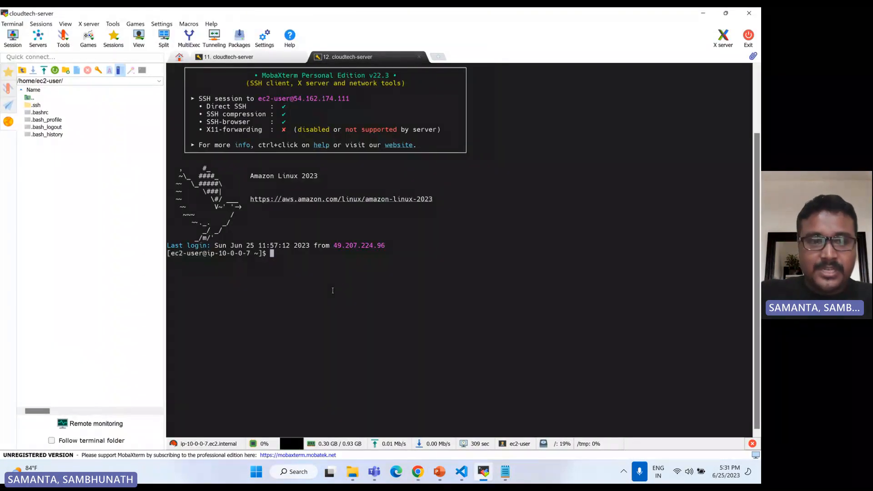
pyautogui.press('Return')
pyautogui.press('Return')
pyautogui.press('Return')
pyautogui.write('sudo ')
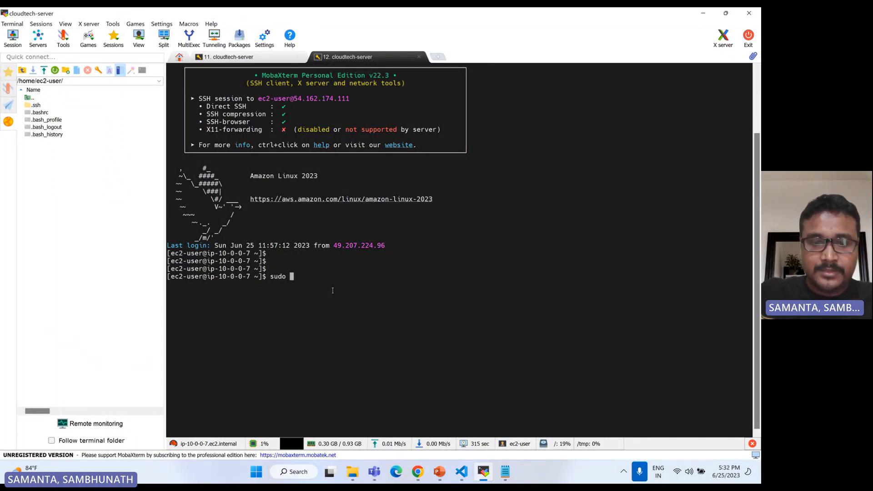
pyautogui.write('su')
pyautogui.press('Return')
pyautogui.press('Return')
pyautogui.press('Return')
# Create private.pem in vi, paste in the RSA private key from the cloudTechAppServer file in Notepad, and save with :wq!
pyautogui.write('vi ')
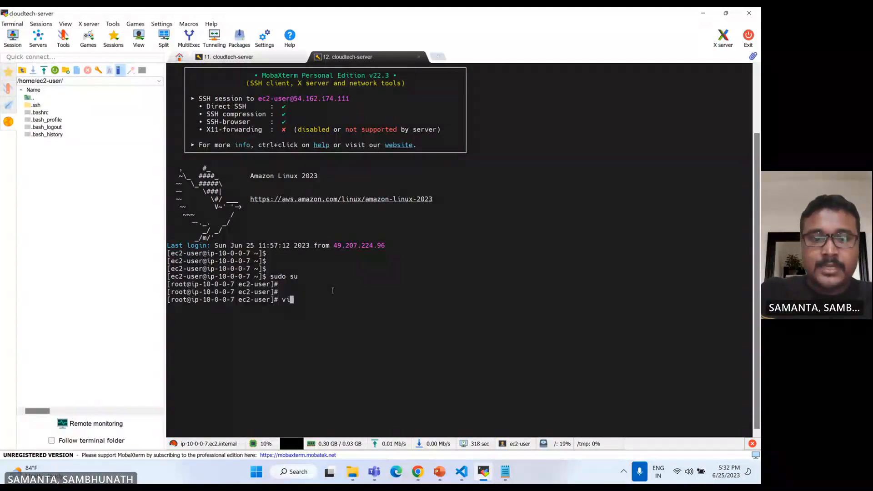
pyautogui.write('pri')
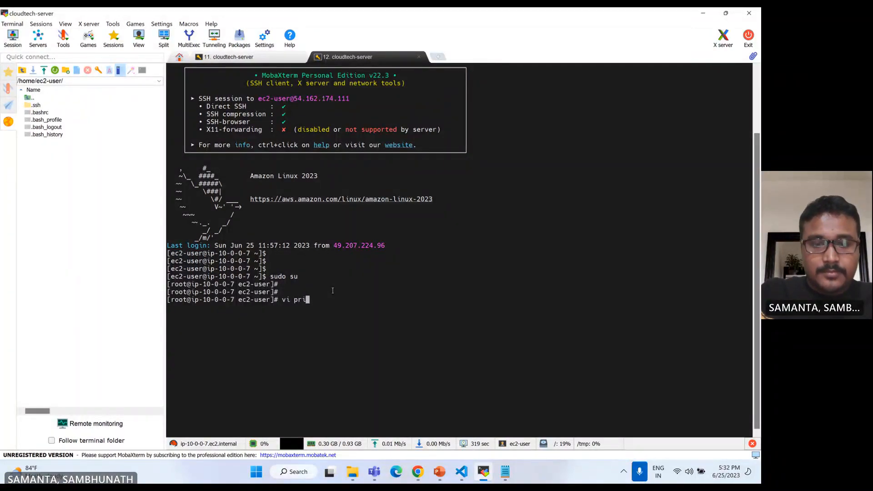
pyautogui.write('vate.pem')
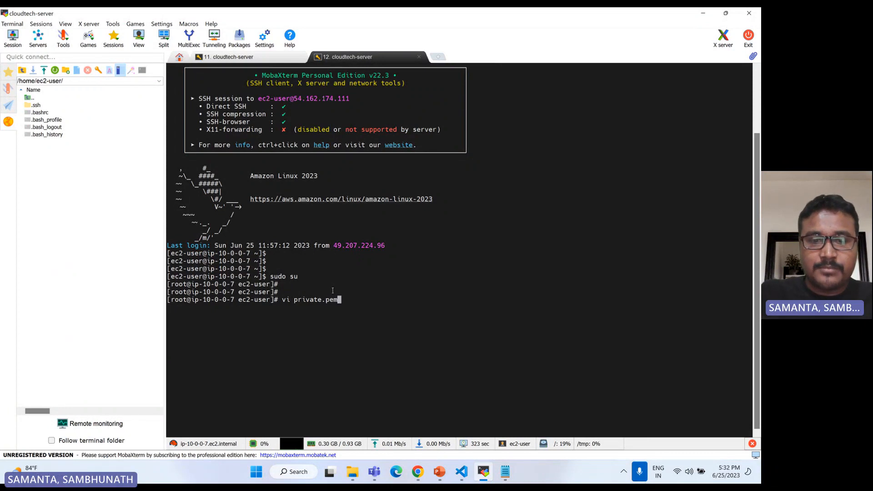
pyautogui.press('Return')
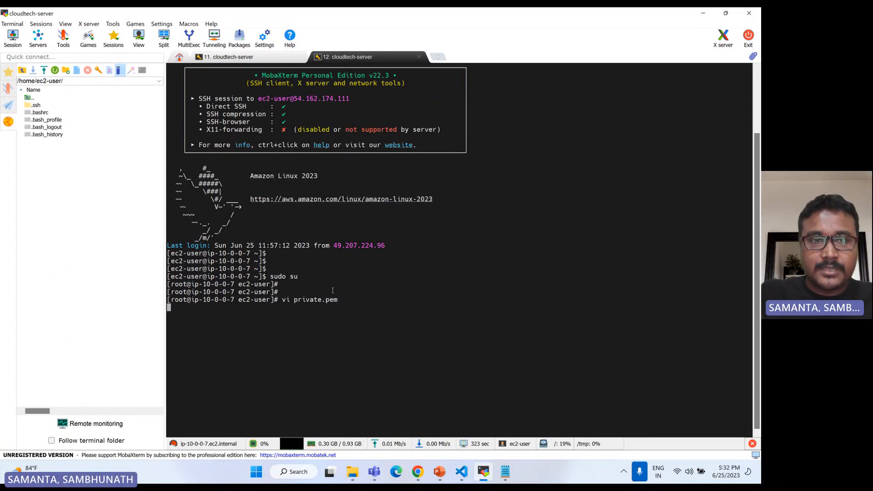
pyautogui.click(506, 472)
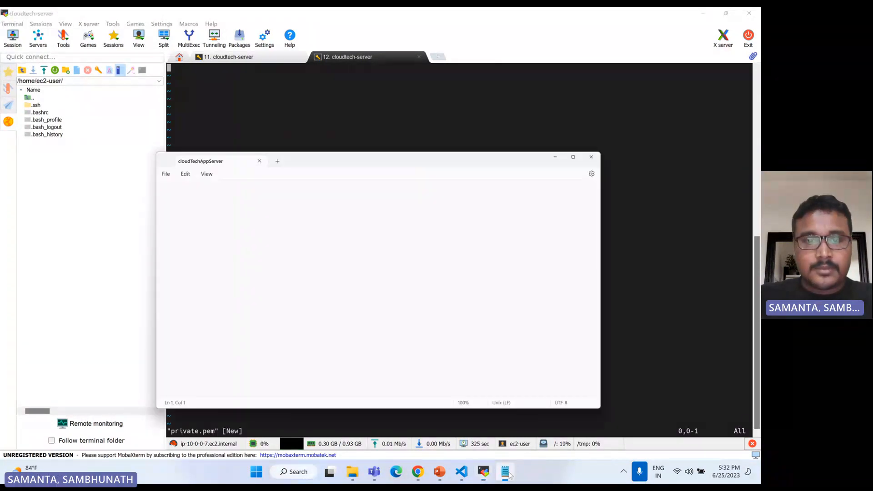
pyautogui.hotkey('ctrl', 'a')
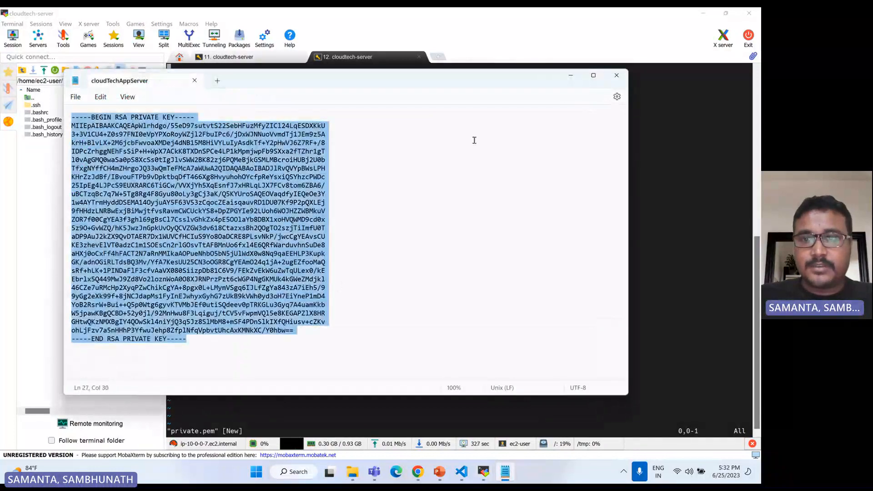
pyautogui.click(570, 76)
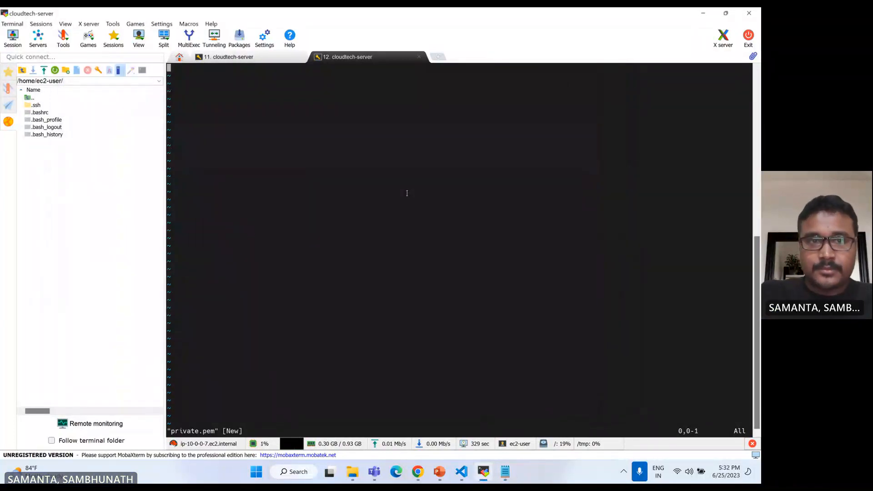
pyautogui.press('i')
pyautogui.rightClick(407, 193)
pyautogui.press('Escape')
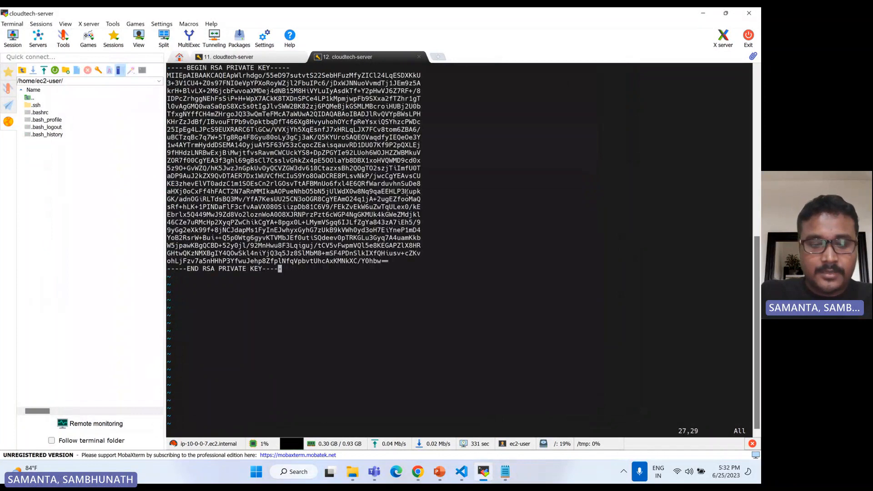
pyautogui.write(':wq!')
pyautogui.press('Return')
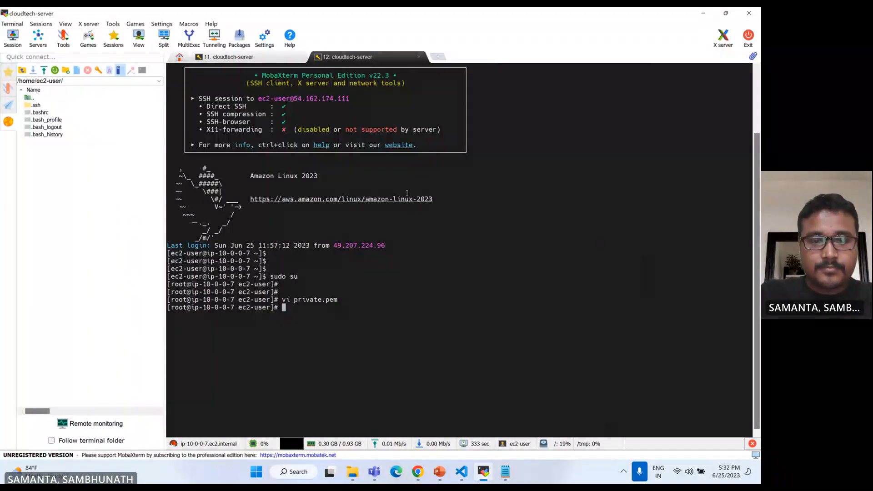
# Restrict the key file to owner read-only access with chmod 400 private.pem.
pyautogui.press('Return')
pyautogui.press('Return')
pyautogui.press('Return')
pyautogui.press('Return')
pyautogui.write('c')
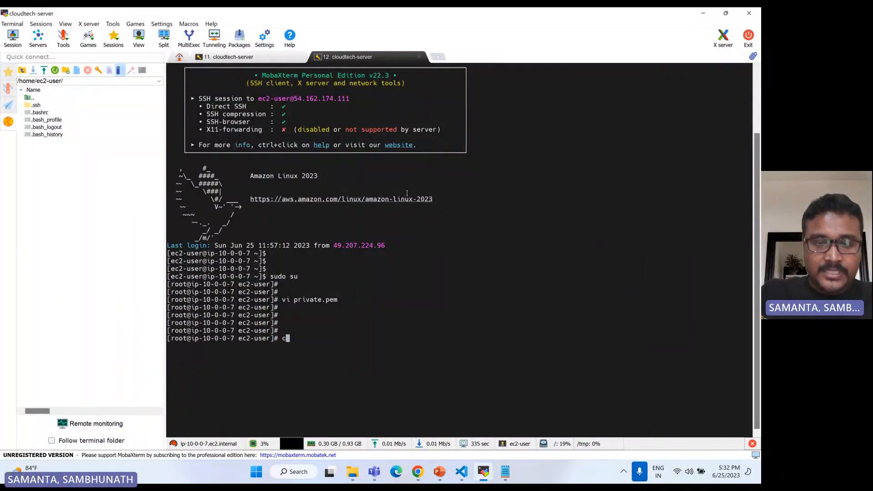
pyautogui.write('hmod')
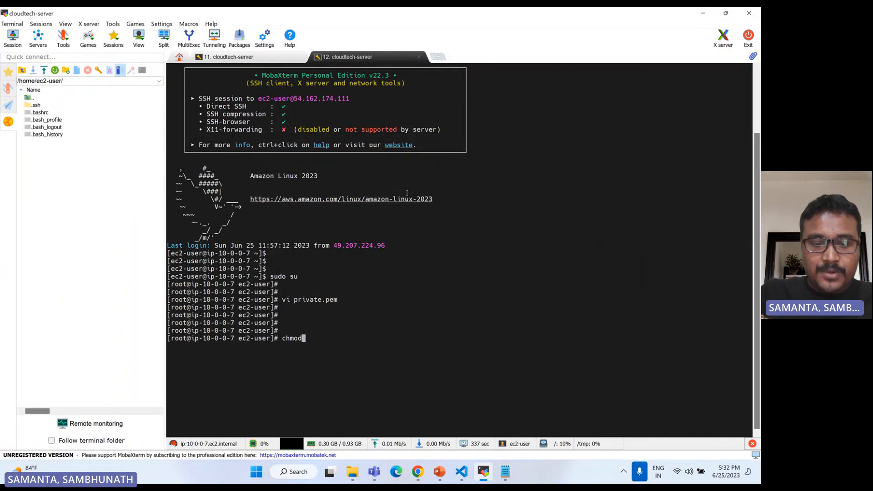
pyautogui.write(' 400 private.pem')
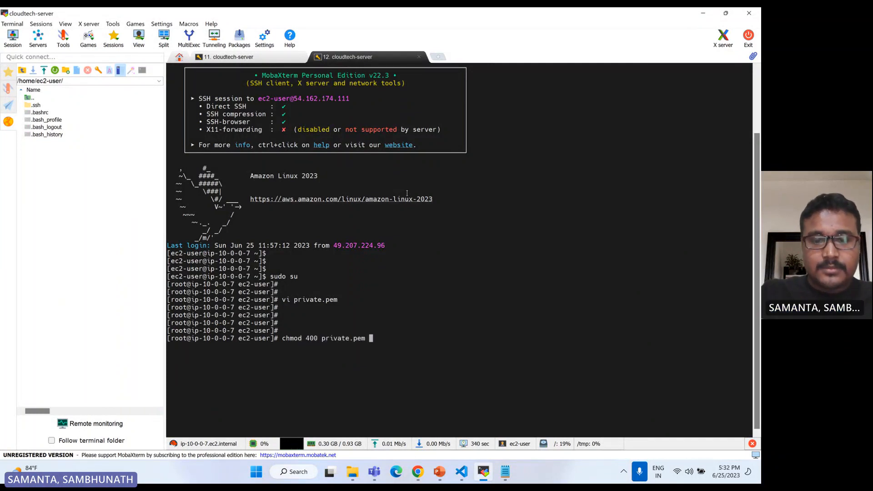
pyautogui.press('Return')
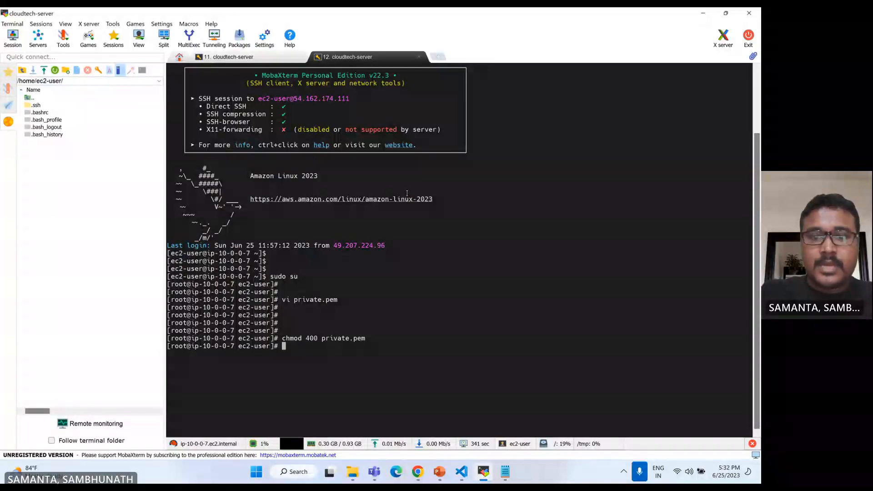
pyautogui.press('Return')
pyautogui.press('Return')
pyautogui.press('Return')
pyautogui.press('Return')
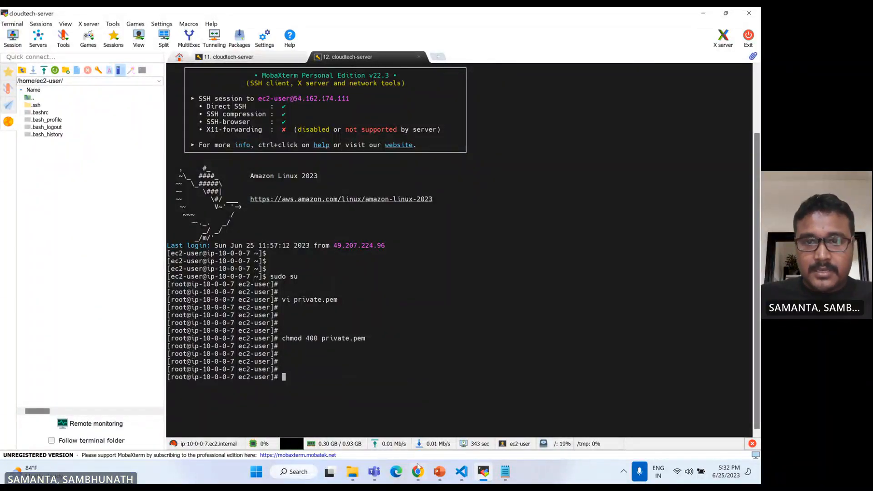
# Switch to Chrome, select the app instance to check its public IPv4 field, and copy its private IPv4 address.
pyautogui.hotkey('alt', 'Tab')
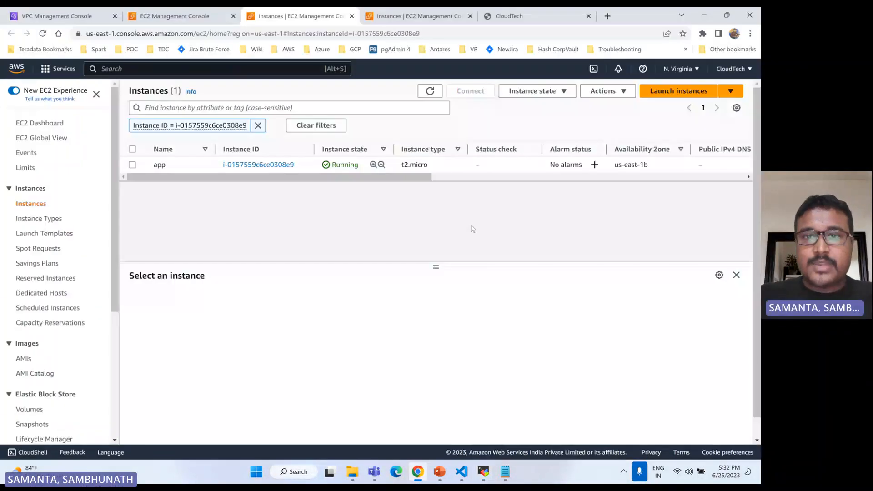
pyautogui.click(133, 165)
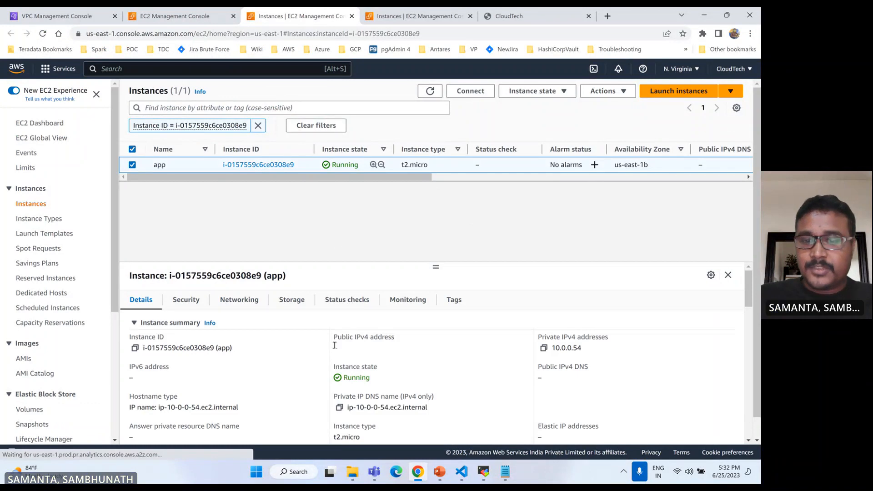
pyautogui.moveTo(341, 351); pyautogui.dragTo(303, 342)
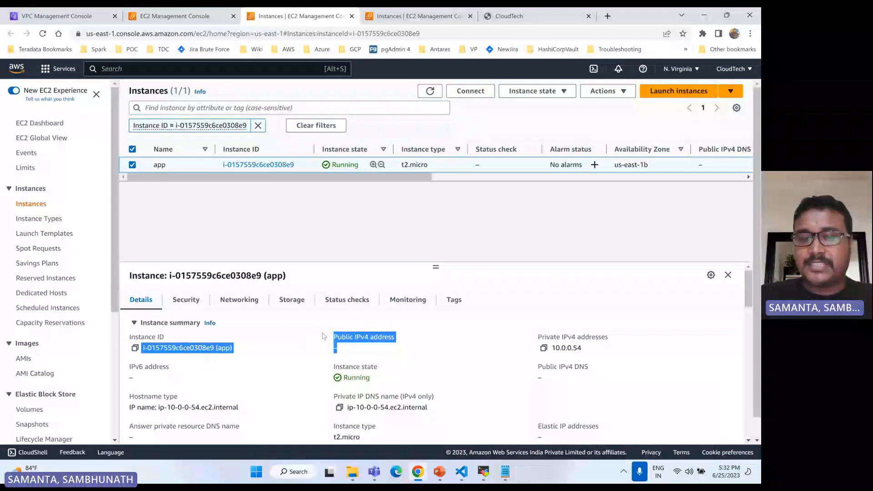
pyautogui.doubleClick(566, 349)
pyautogui.click(544, 348)
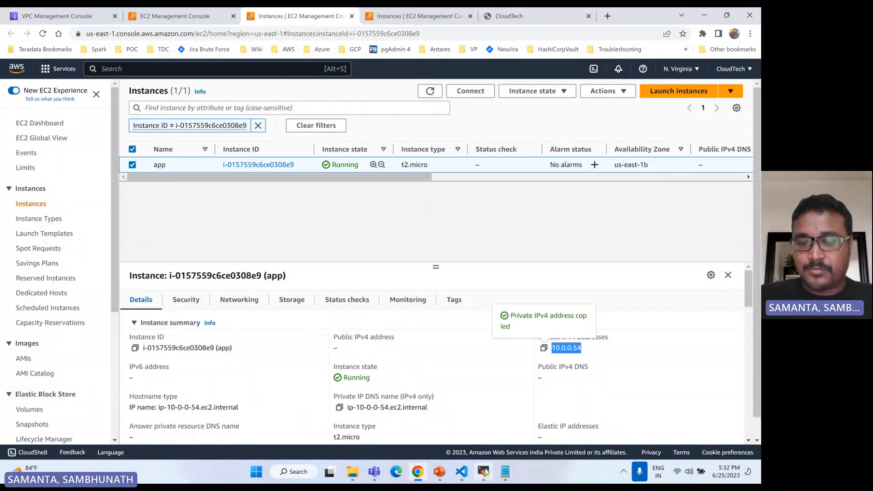
pyautogui.hotkey('alt', 'Tab')
pyautogui.write('ssh ')
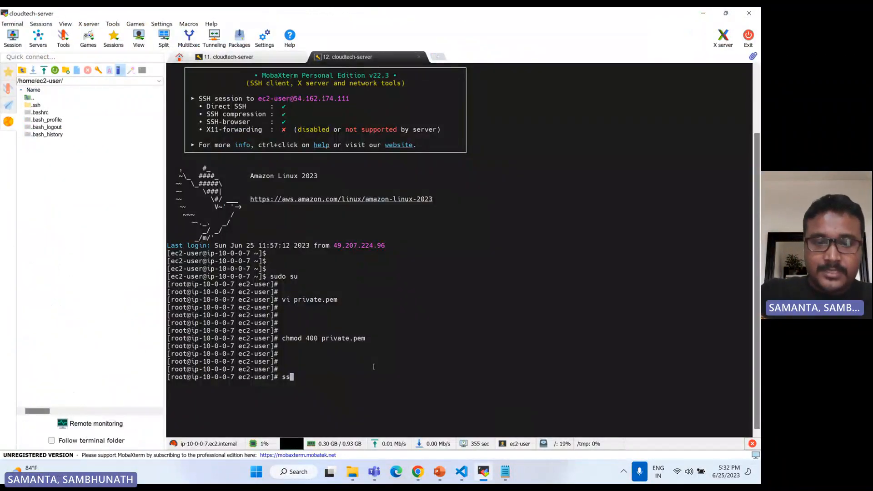
pyautogui.write('-i ')
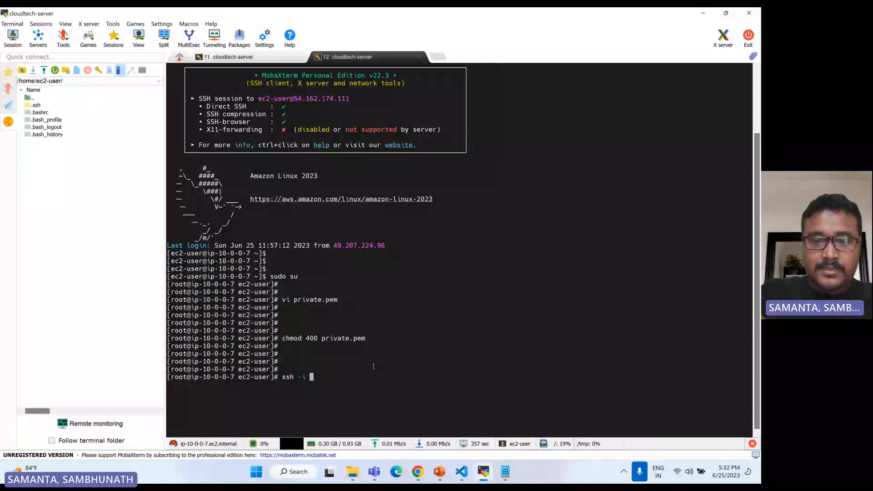
pyautogui.write('private.pem ')
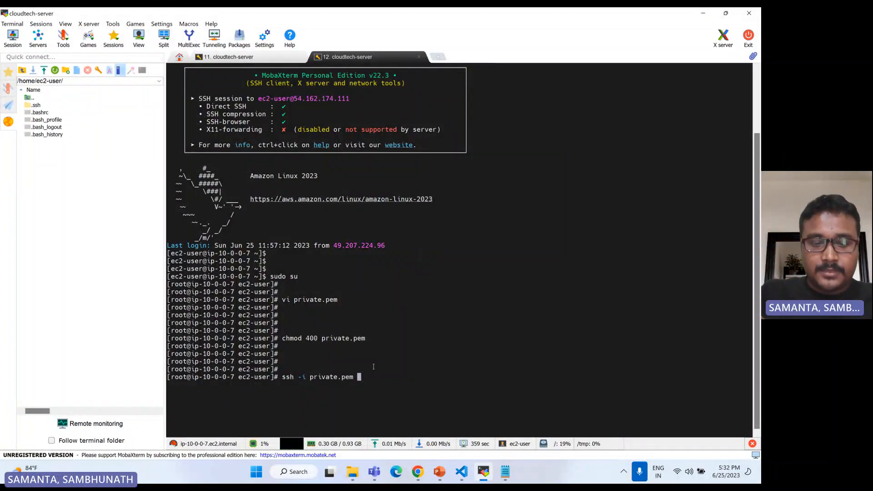
pyautogui.write('ec2')
pyautogui.write('-')
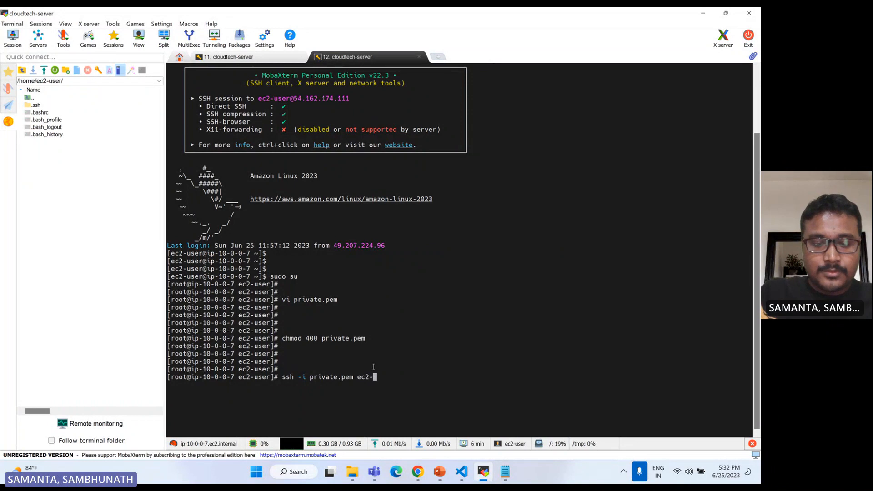
pyautogui.write('user@')
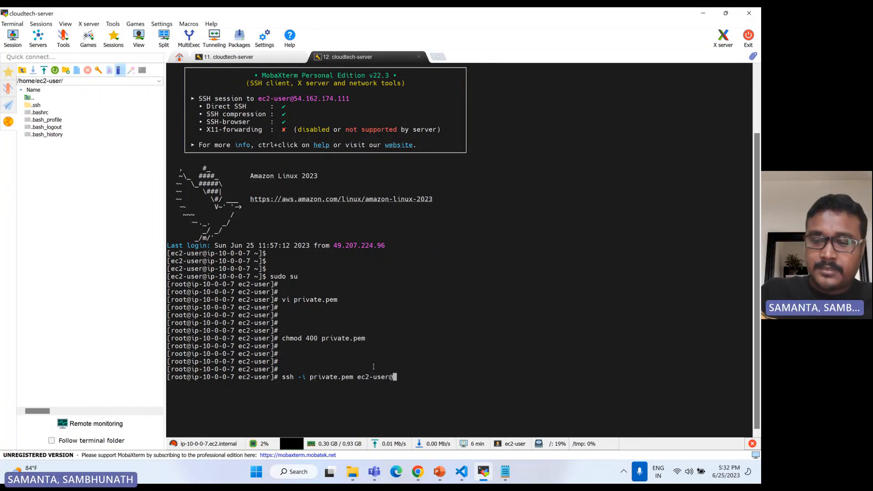
pyautogui.rightClick(373, 366)
pyautogui.press('Return')
pyautogui.write('yes')
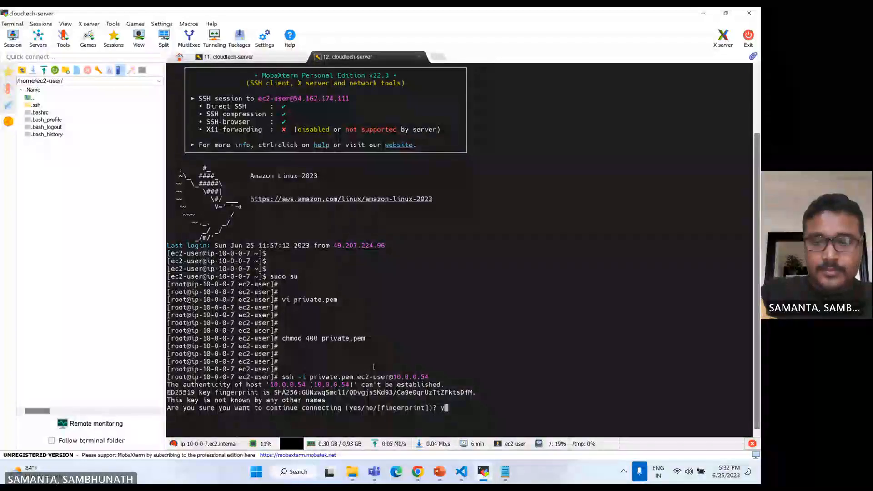
pyautogui.press('Return')
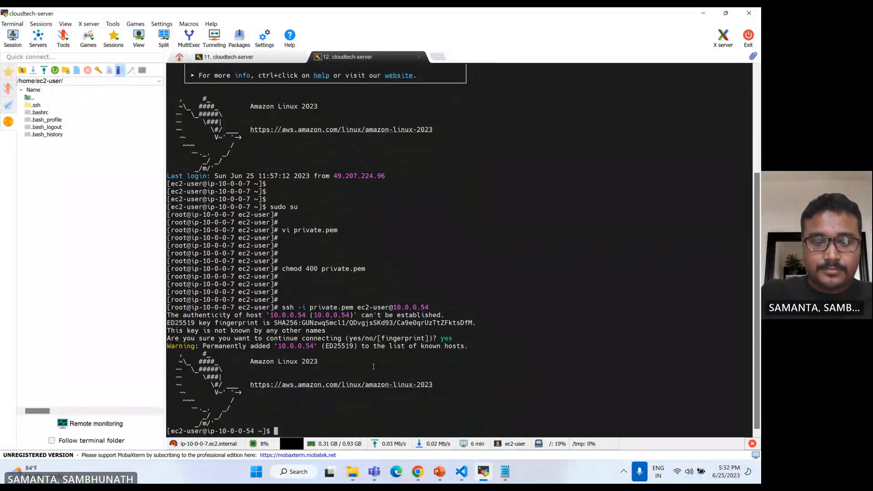
# Start a root shell on the app instance with sudo bash.
pyautogui.press('Return')
pyautogui.press('Return')
pyautogui.write('sudo bash')
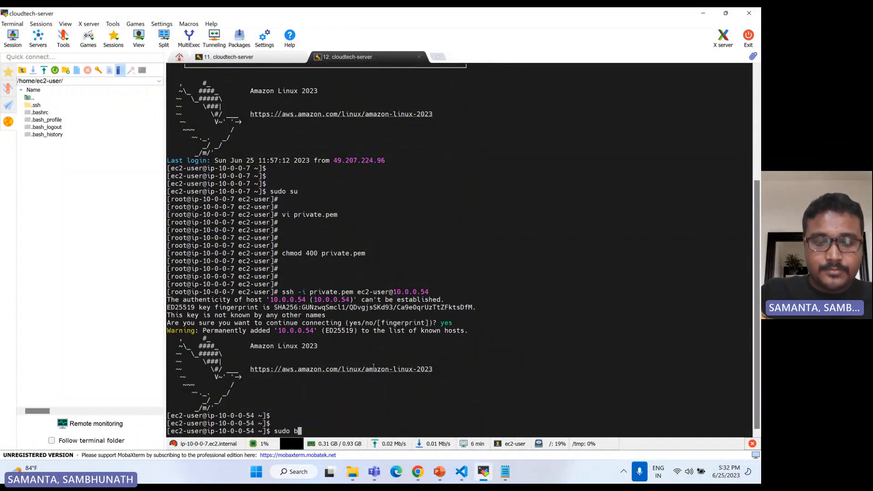
pyautogui.press('Return')
pyautogui.press('Return')
pyautogui.press('Return')
pyautogui.press('Return')
pyautogui.press('Return')
pyautogui.press('Return')
pyautogui.press('Return')
pyautogui.press('Return')
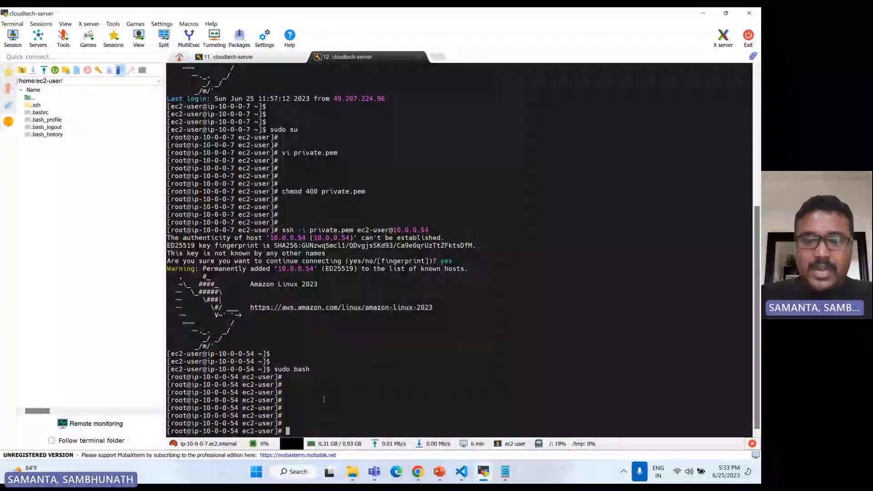
# Switch to Chrome and reload the CloudTech page at 54.162.174.111.
pyautogui.click(417, 472)
pyautogui.click(520, 13)
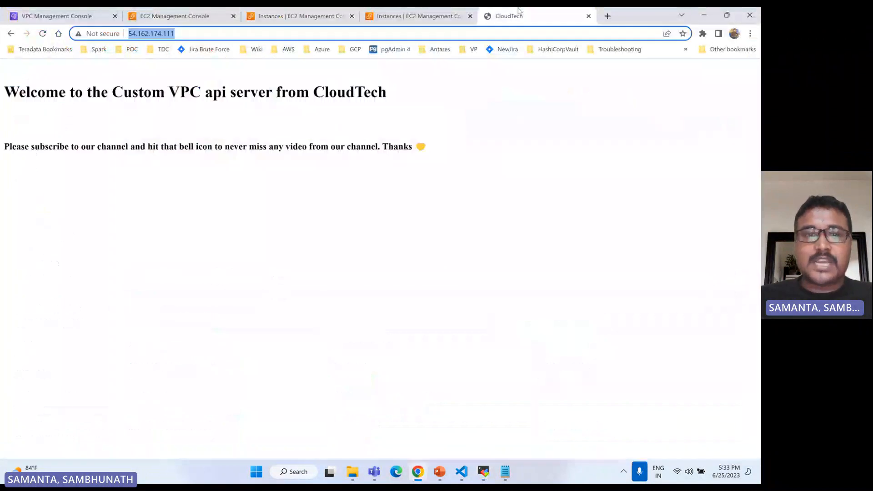
pyautogui.click(42, 34)
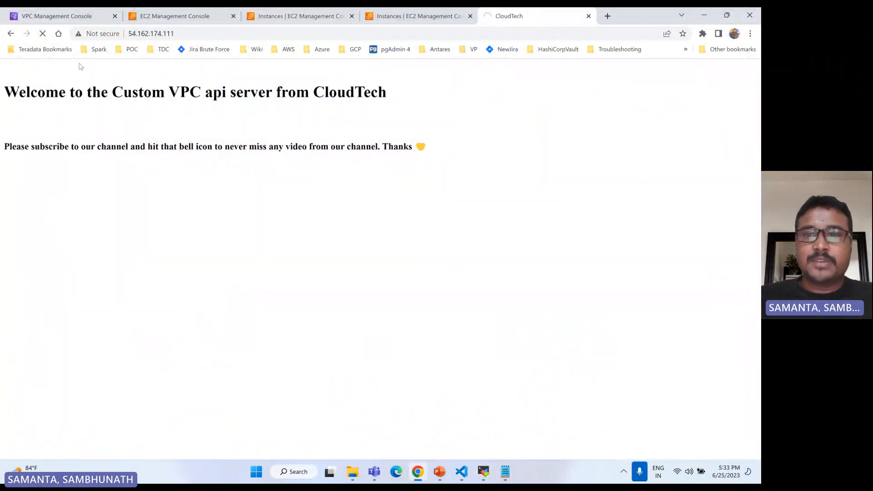
# Check the VPC diagram in PowerPoint, return to the VPC console's route table list in Chrome, and select only private-RT.
pyautogui.click(67, 16)
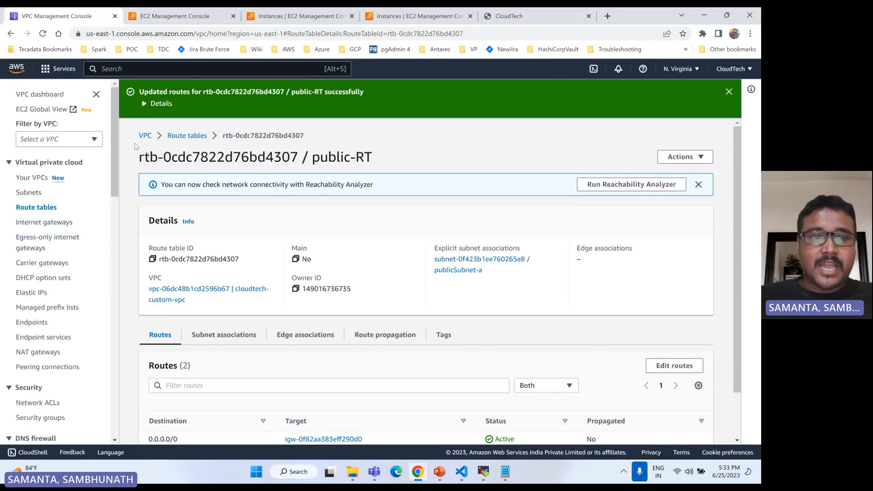
pyautogui.click(439, 471)
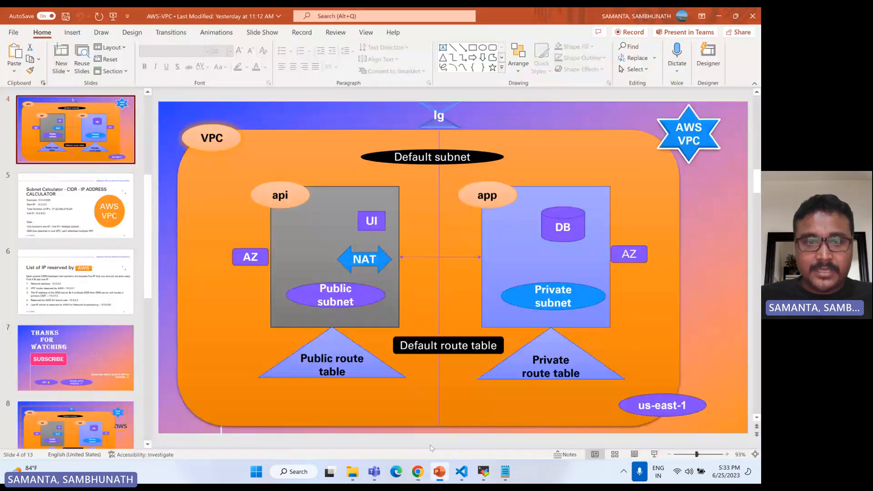
pyautogui.click(444, 480)
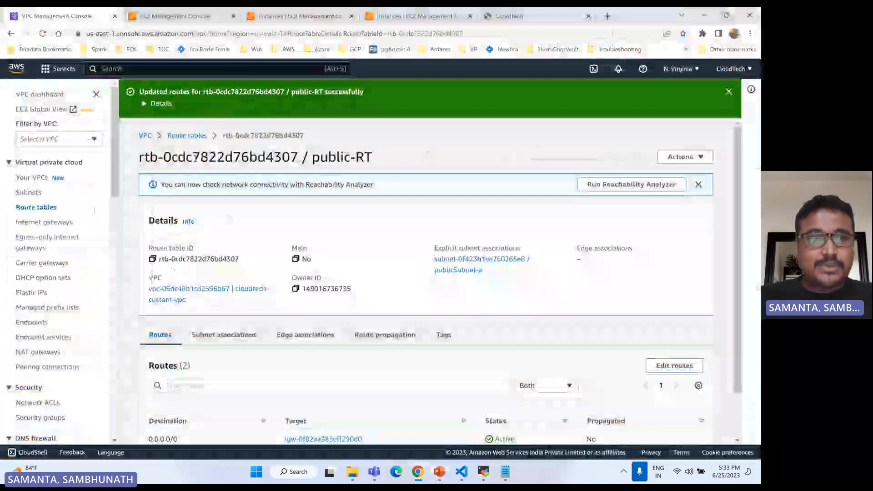
pyautogui.click(187, 137)
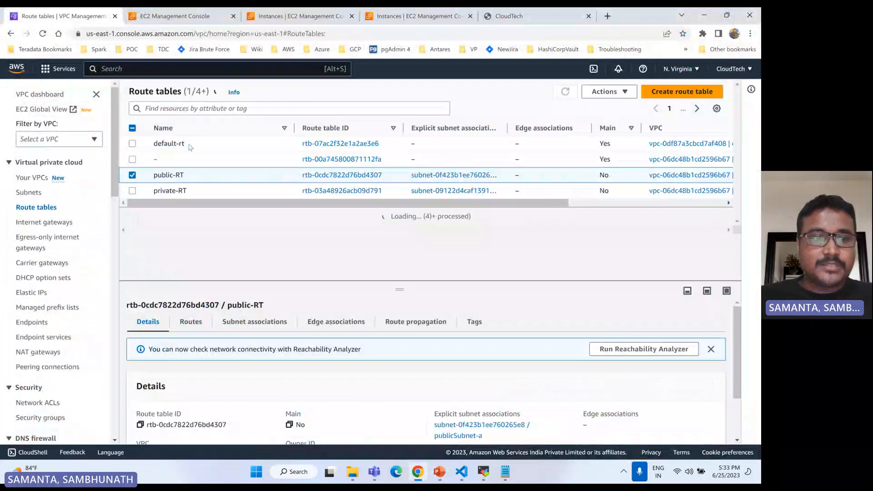
pyautogui.click(132, 177)
pyautogui.click(132, 191)
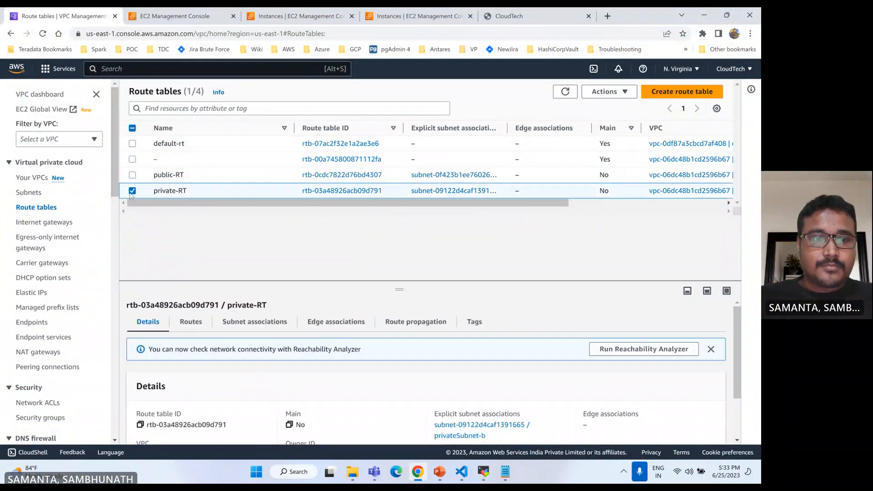
# Copy the httpd install and web page commands from index.html in VS Code and run them on the app instance in MobaXterm.
pyautogui.click(485, 473)
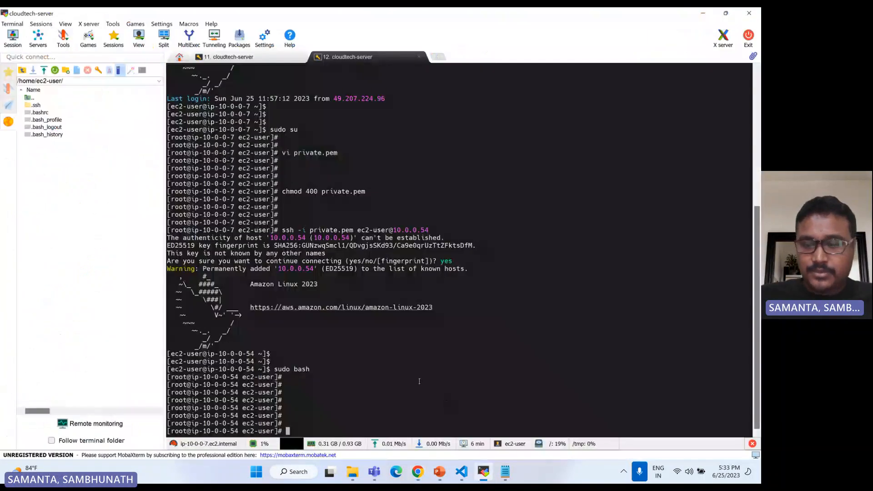
pyautogui.press('Return')
pyautogui.press('Return')
pyautogui.click(461, 471)
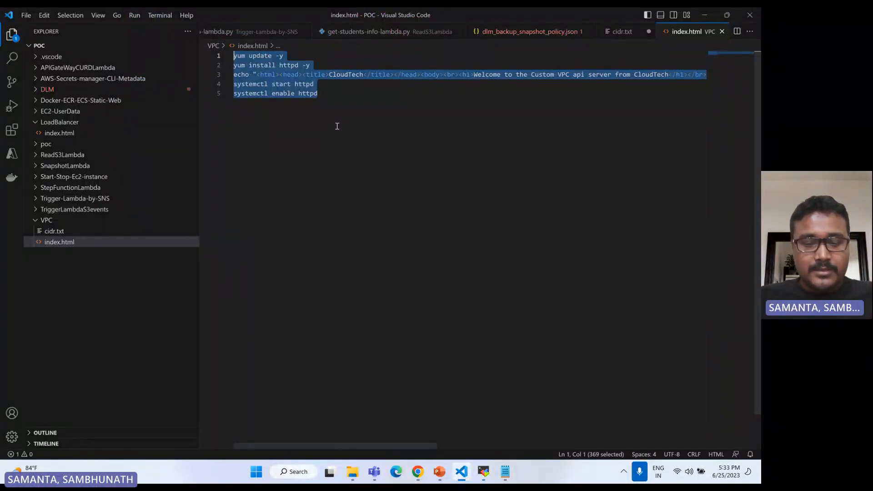
pyautogui.hotkey('alt', 'Tab')
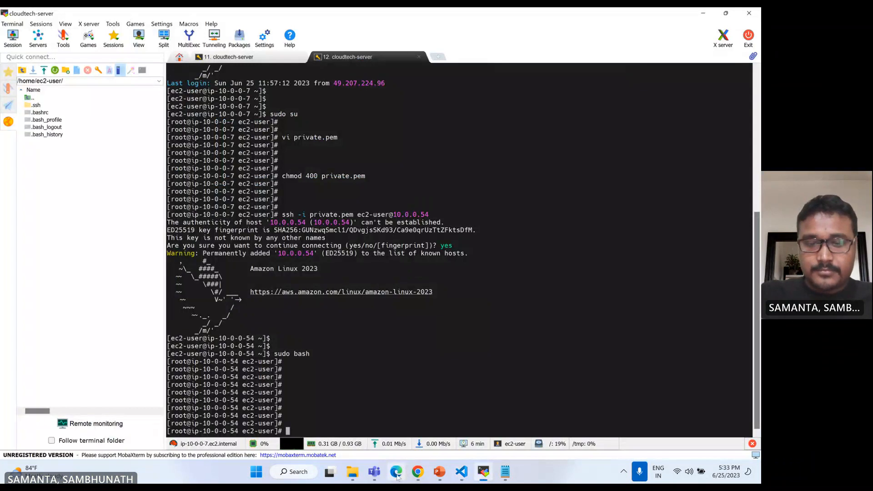
pyautogui.press('shift+Insert')
pyautogui.press('Return')
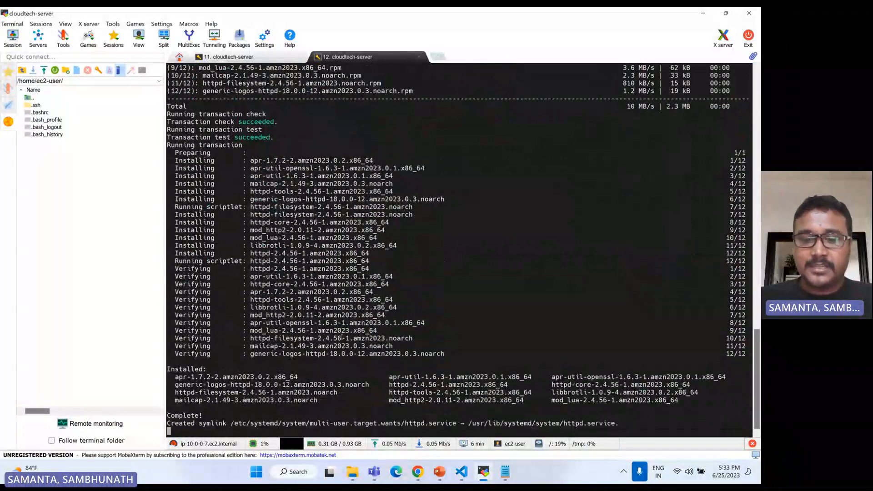
pyautogui.press('Return')
pyautogui.press('Return')
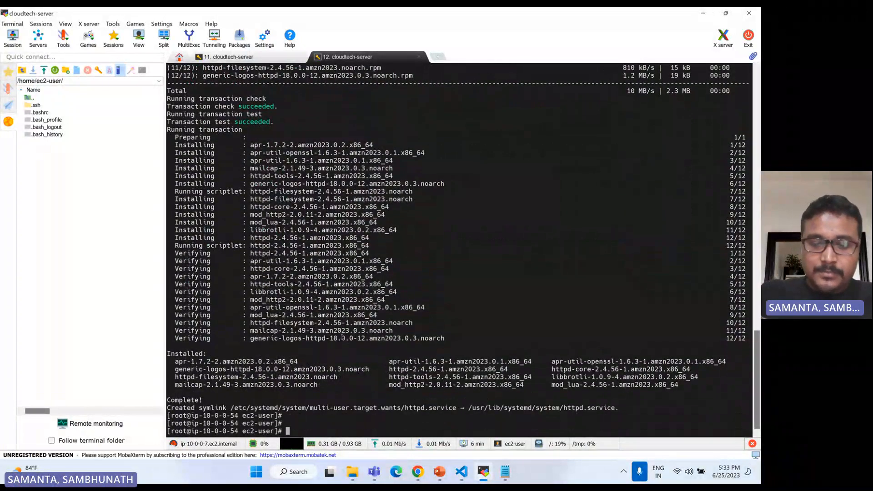
# Test the app instance's internet access by running ping google.com.
pyautogui.write('pig g')
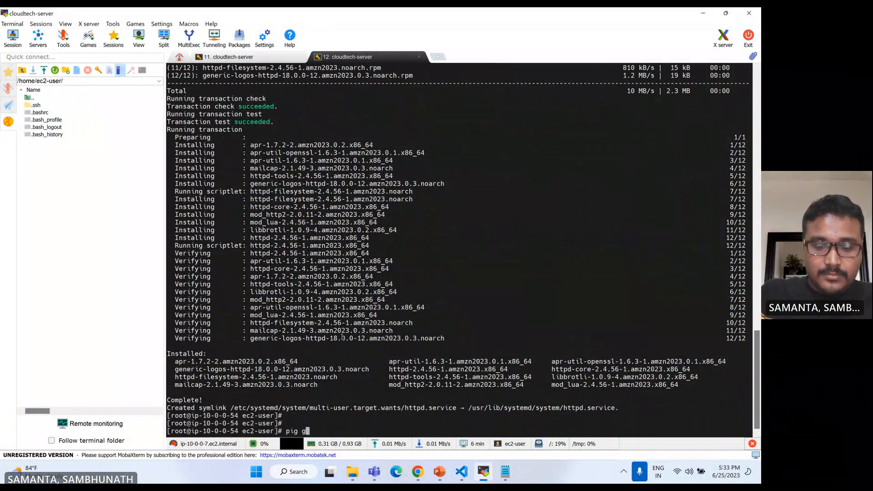
pyautogui.write('oogle.com')
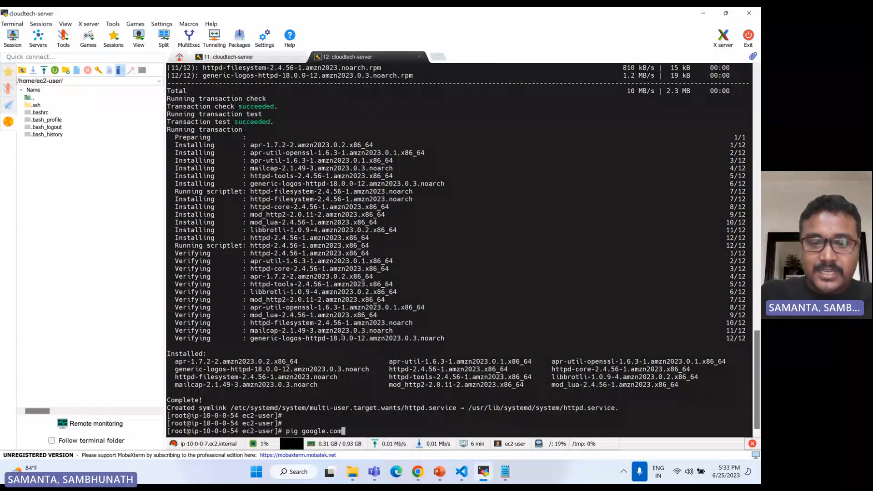
pyautogui.press('Return')
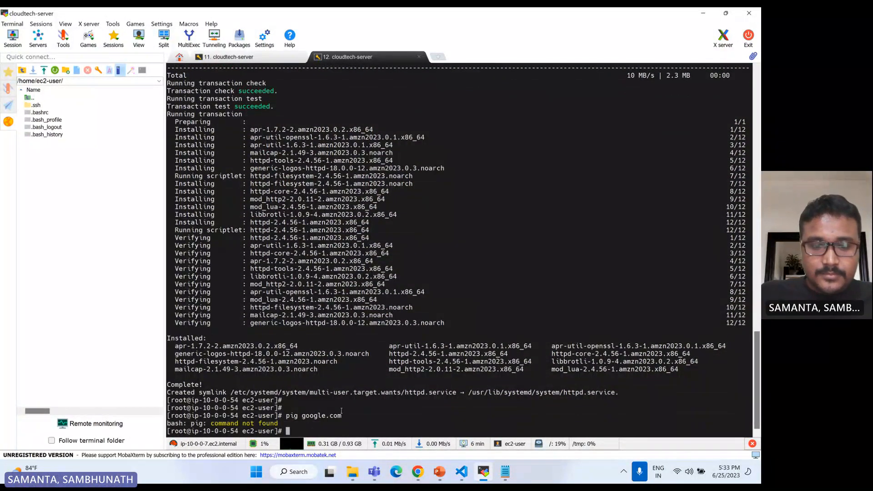
pyautogui.press('Up')
pyautogui.press('Left')
pyautogui.press('Left')
pyautogui.press('Left')
pyautogui.press('Left')
pyautogui.press('Left')
pyautogui.press('Left')
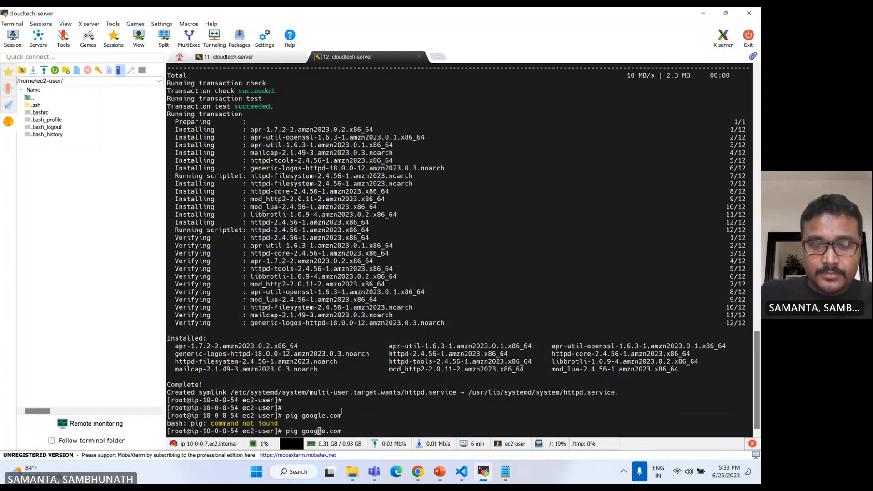
pyautogui.press('Left')
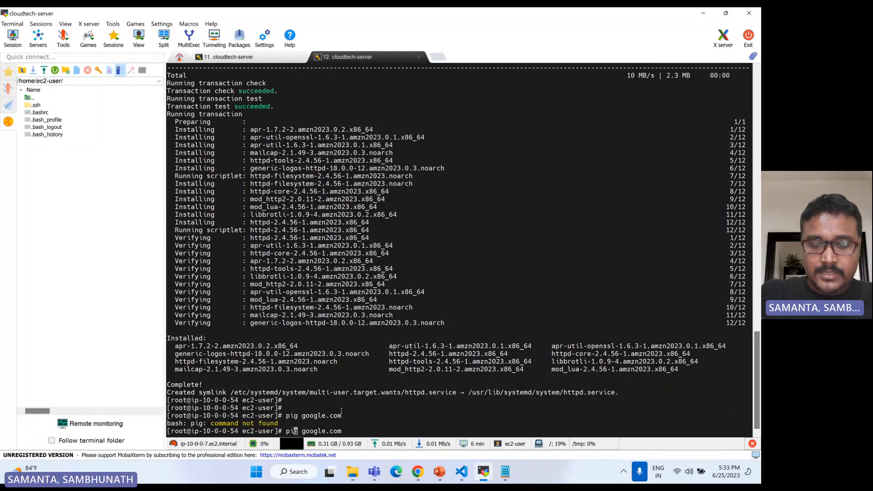
pyautogui.write('n')
pyautogui.press('Return')
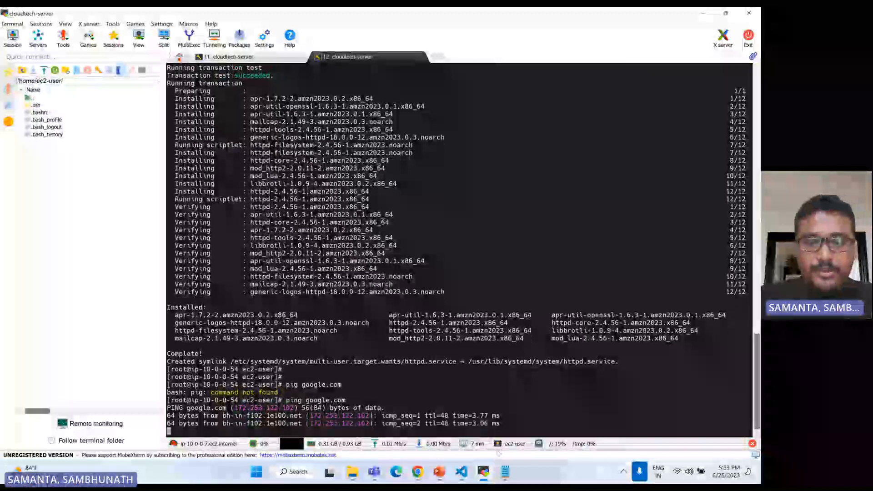
# Review the terminal output of the update and httpd installation, and stop the running ping.
pyautogui.scroll(20, 291, 166)
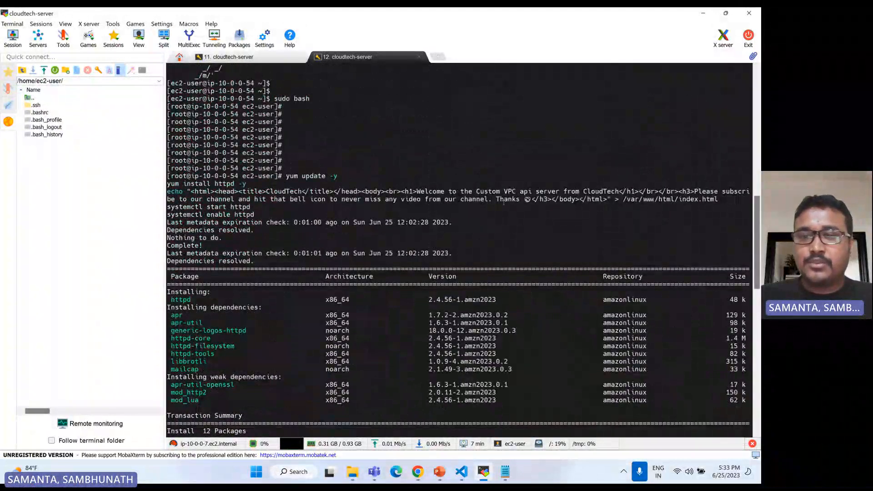
pyautogui.scroll(-8, 255, 271)
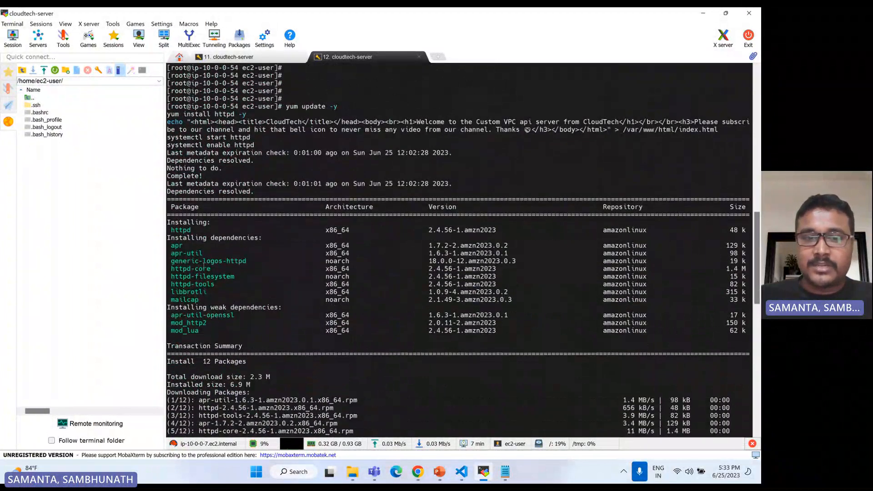
pyautogui.scroll(-18, 180, 114)
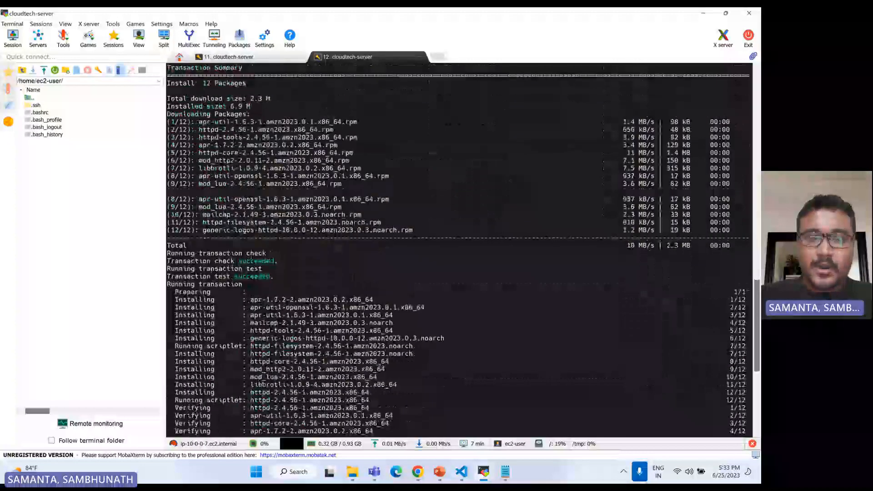
pyautogui.hotkey('ctrl', 'c')
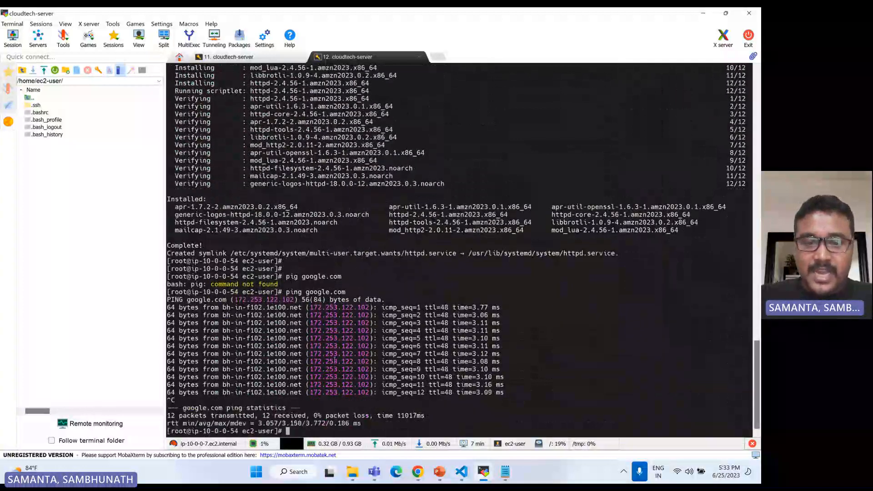
# Check the VPC diagram in PowerPoint, return to the VPC console in Chrome, and remove the 0.0.0.0/0 NAT route from private-RT, saving the change.
pyautogui.click(437, 474)
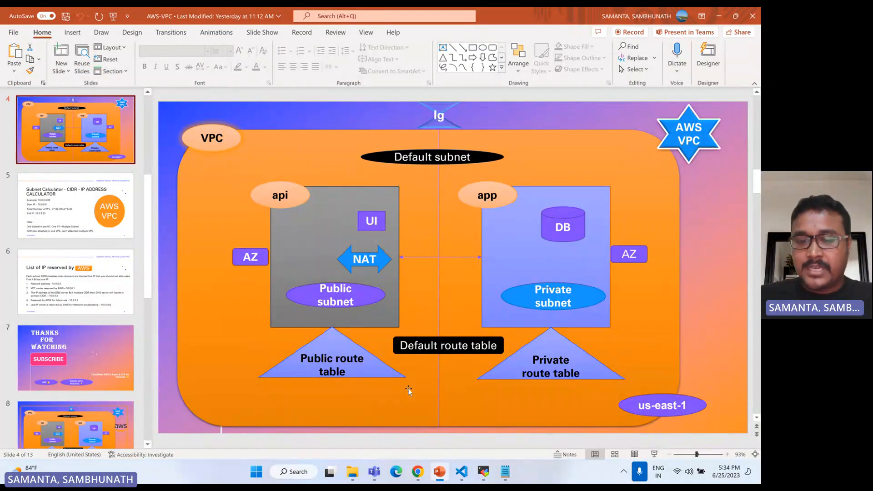
pyautogui.click(417, 473)
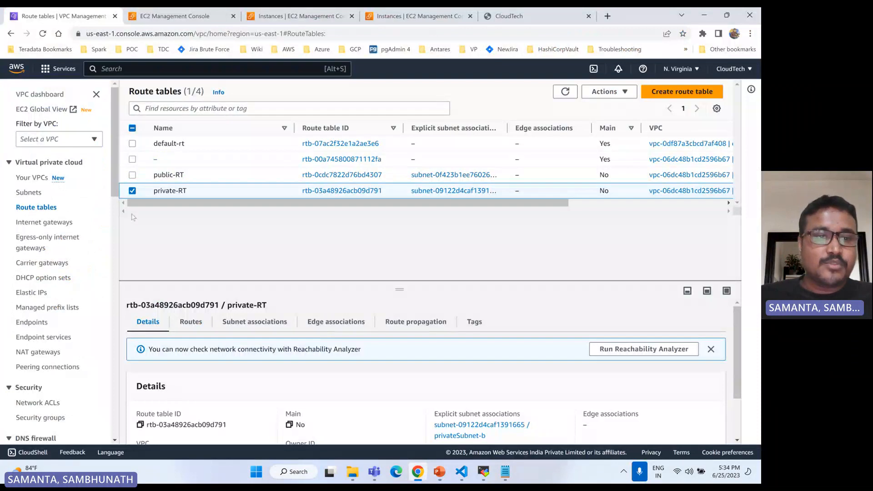
pyautogui.click(182, 323)
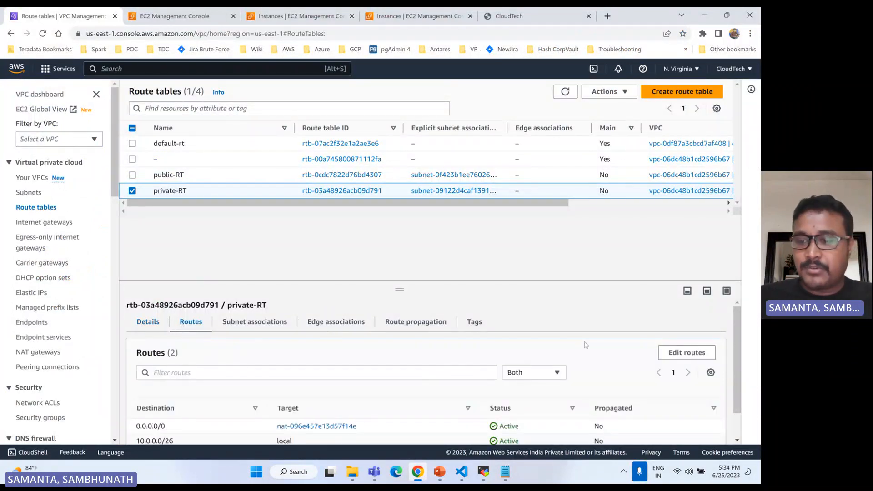
pyautogui.click(687, 353)
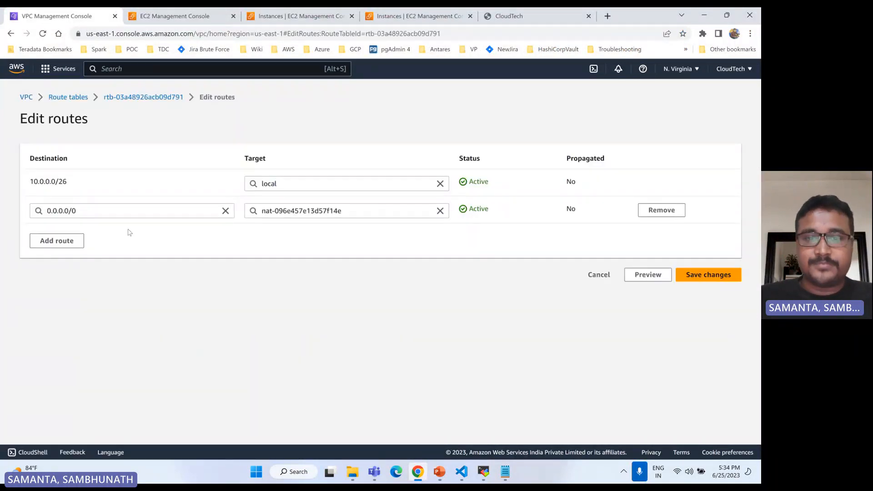
pyautogui.click(662, 211)
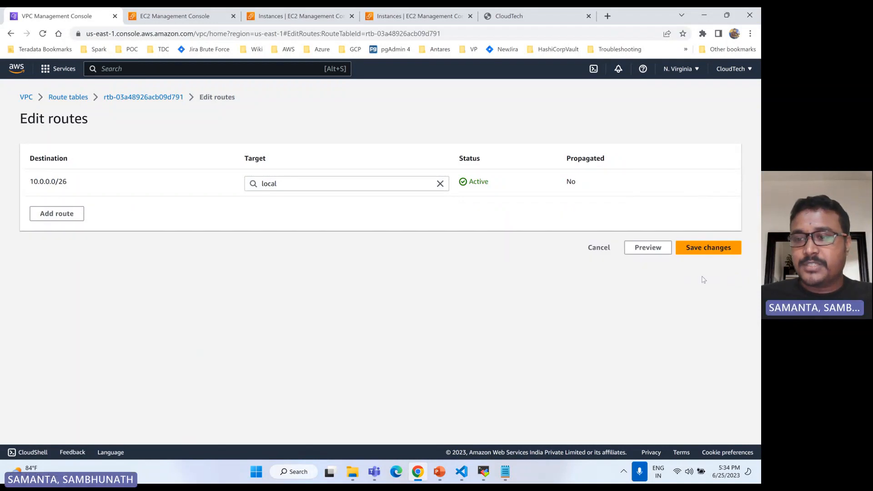
pyautogui.click(708, 248)
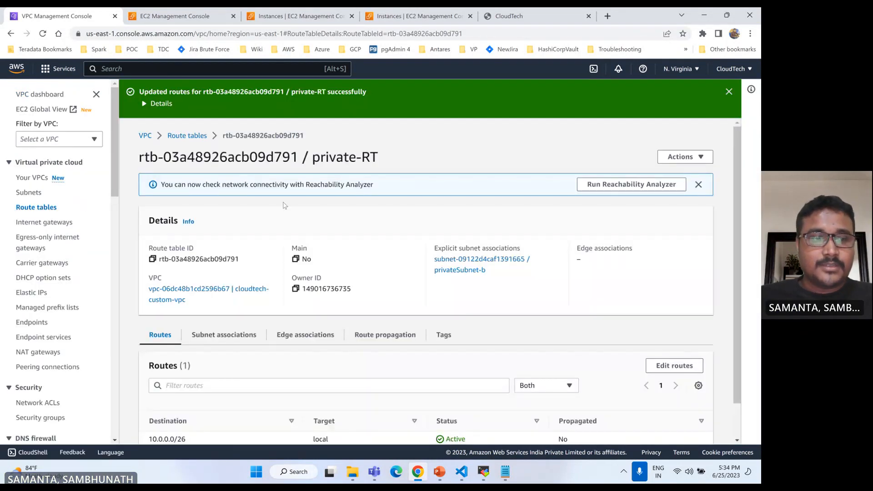
# Rerun ping google.com on the app instance in MobaXterm, stop it, and examine the ping statistics.
pyautogui.click(484, 471)
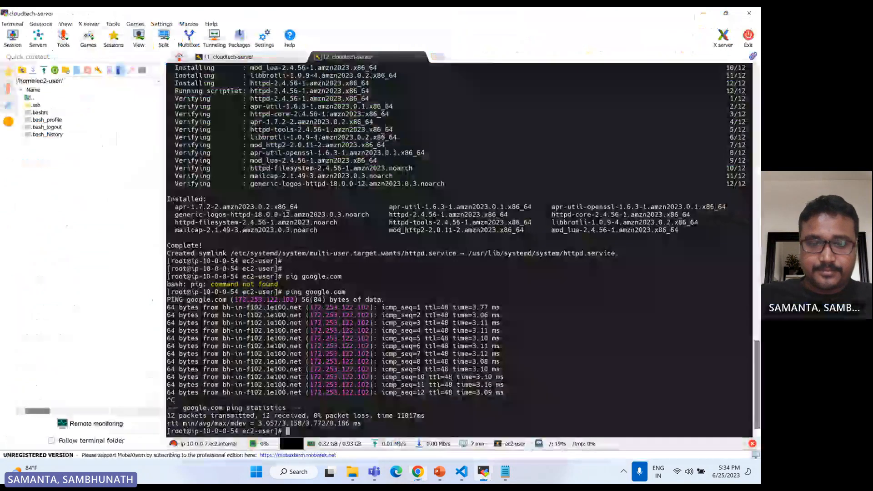
pyautogui.press('Return')
pyautogui.press('Return')
pyautogui.press('Return')
pyautogui.press('Return')
pyautogui.press('Return')
pyautogui.press('Return')
pyautogui.press('Return')
pyautogui.press('Up')
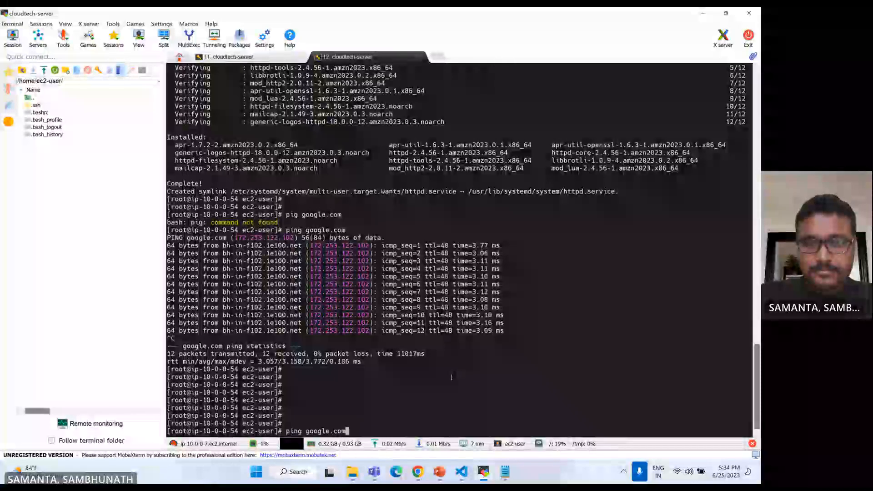
pyautogui.press('Return')
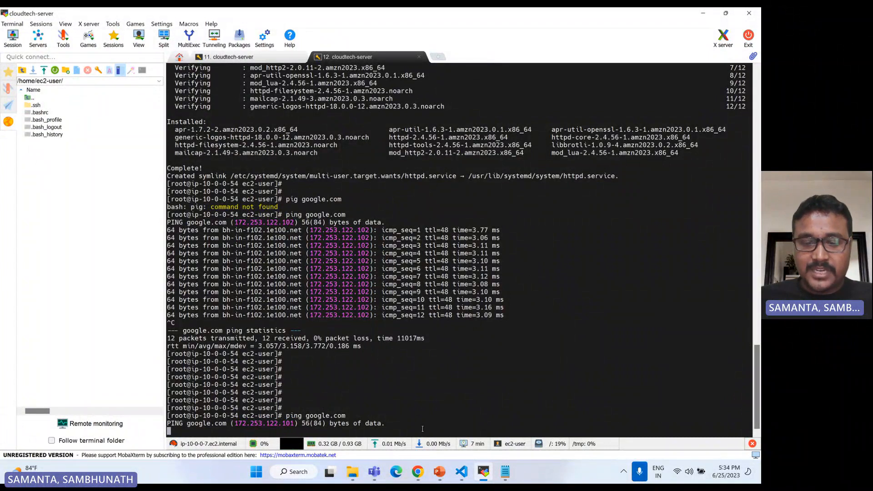
pyautogui.hotkey('ctrl', 'c')
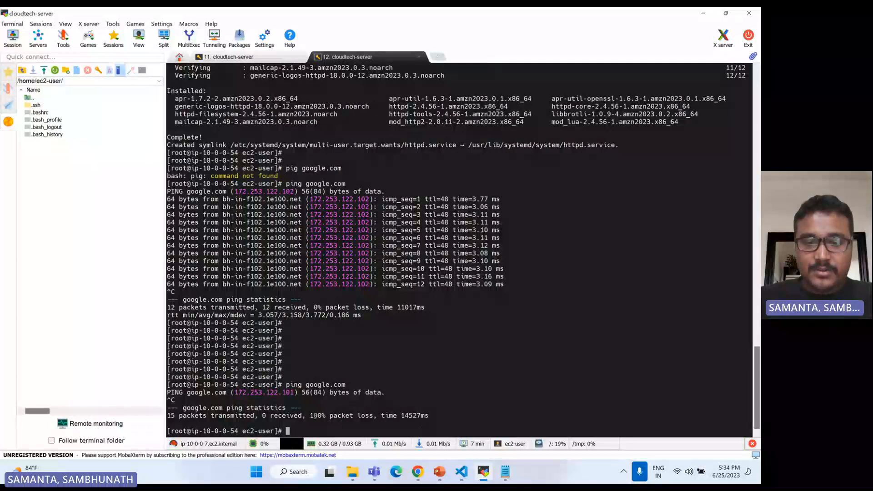
pyautogui.moveTo(311, 415); pyautogui.dragTo(501, 424)
pyautogui.moveTo(358, 419); pyautogui.dragTo(160, 392)
pyautogui.click(222, 416)
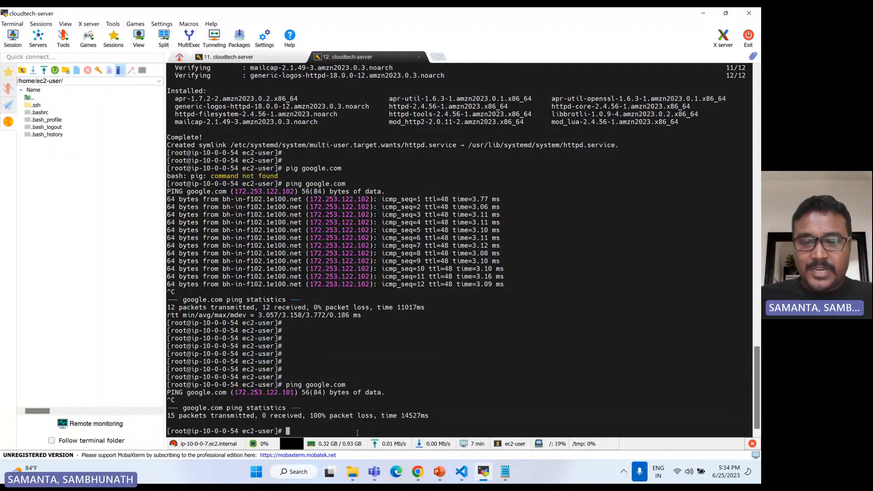
# Return to the VPC console in Chrome, add a route with destination 0.0.0.0/0 to private-RT, and open its target choices.
pyautogui.click(418, 471)
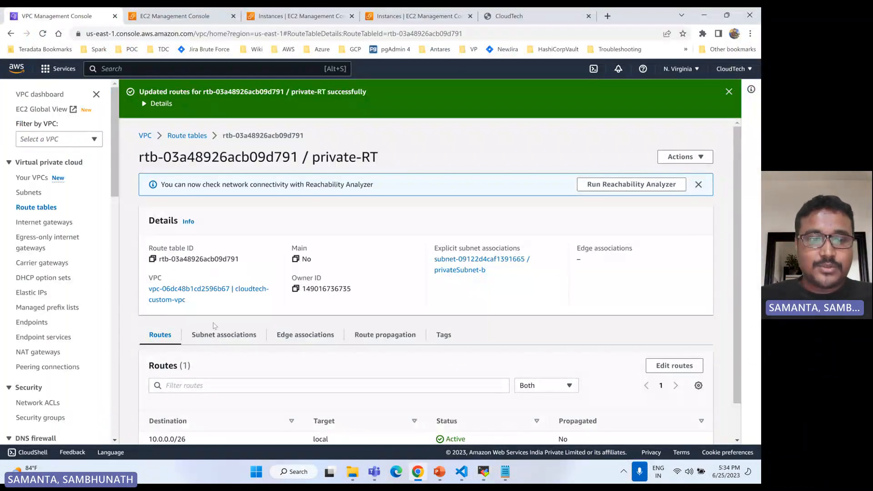
pyautogui.click(675, 365)
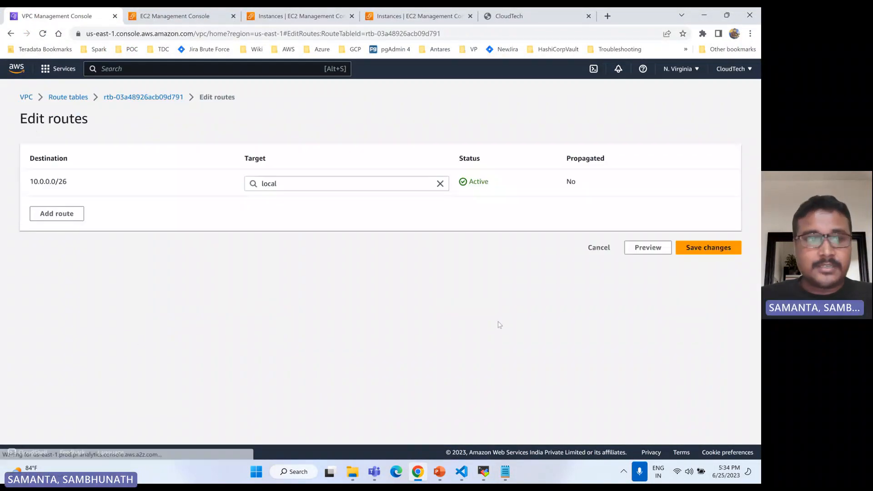
pyautogui.click(46, 212)
pyautogui.click(75, 227)
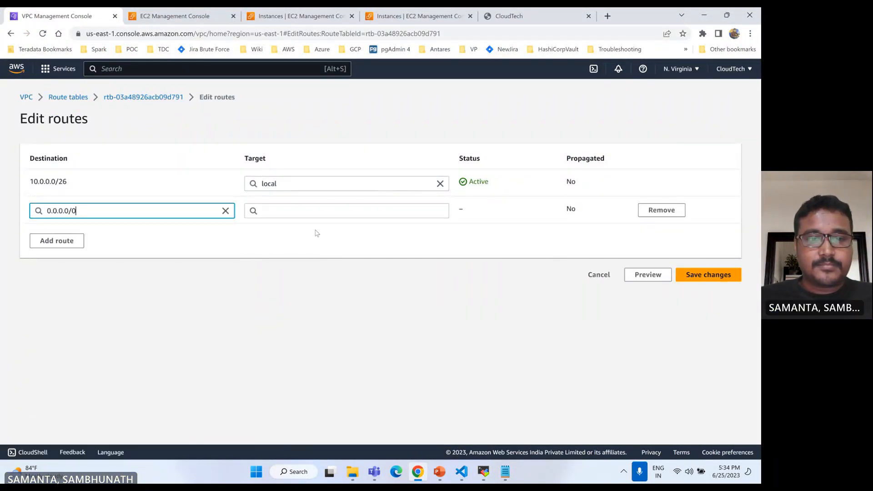
pyautogui.click(304, 211)
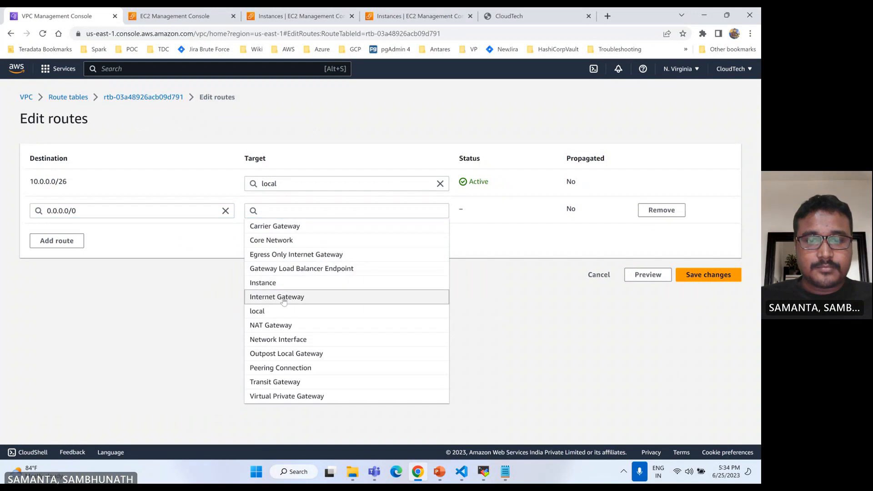
pyautogui.click(272, 296)
pyautogui.click(707, 275)
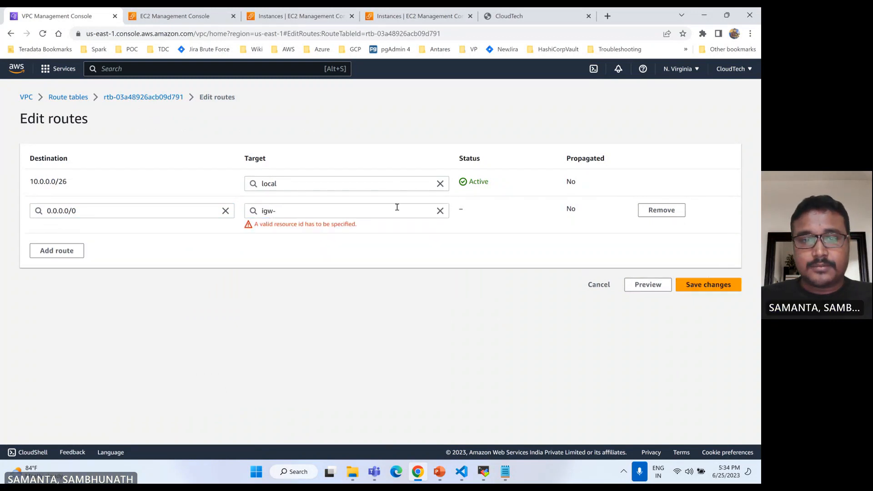
pyautogui.click(357, 214)
pyautogui.press('BackSpace')
pyautogui.press('BackSpace')
pyautogui.press('BackSpace')
pyautogui.press('BackSpace')
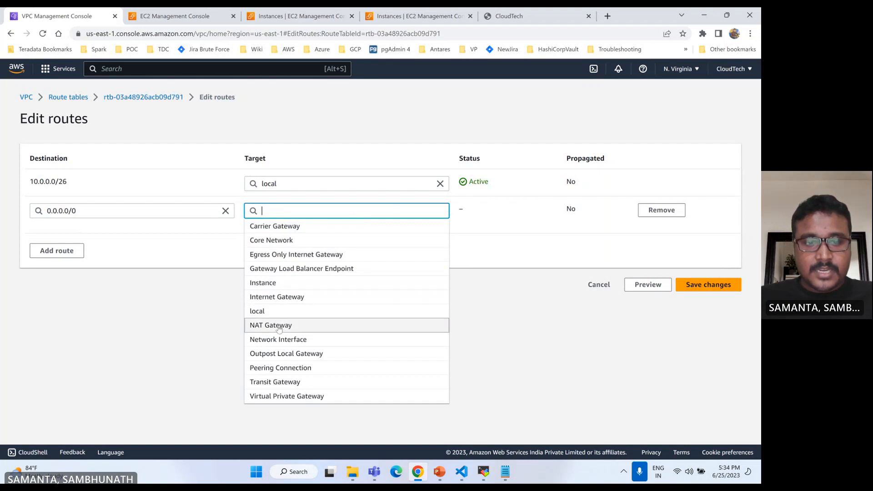
# Set the 0.0.0.0/0 route's target to NAT gateway nat-096e457e13d57f14e and save the private-RT routes.
pyautogui.click(298, 325)
pyautogui.click(298, 227)
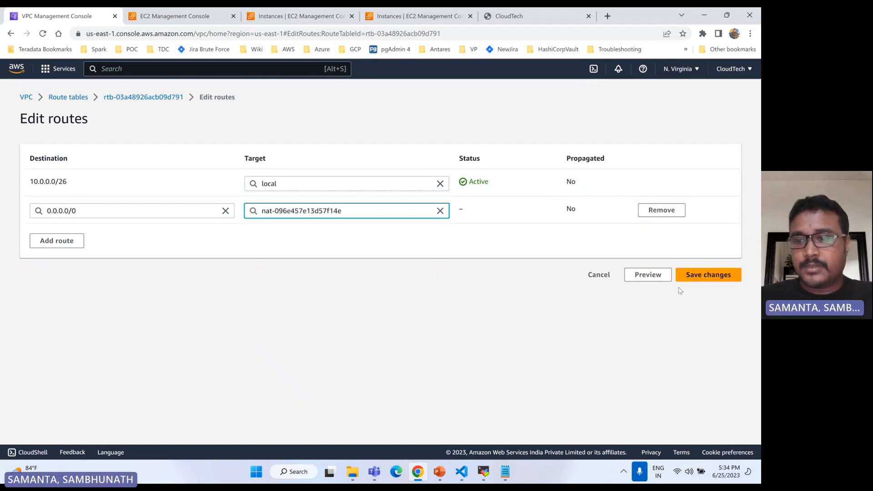
pyautogui.click(696, 275)
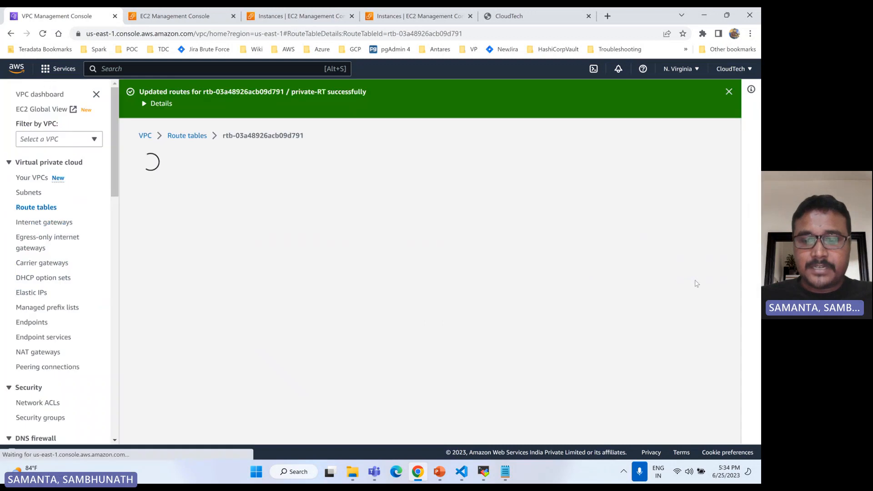
# Switch to MobaXterm, run ping google.com again on the app instance, and stop it after several replies.
pyautogui.click(483, 472)
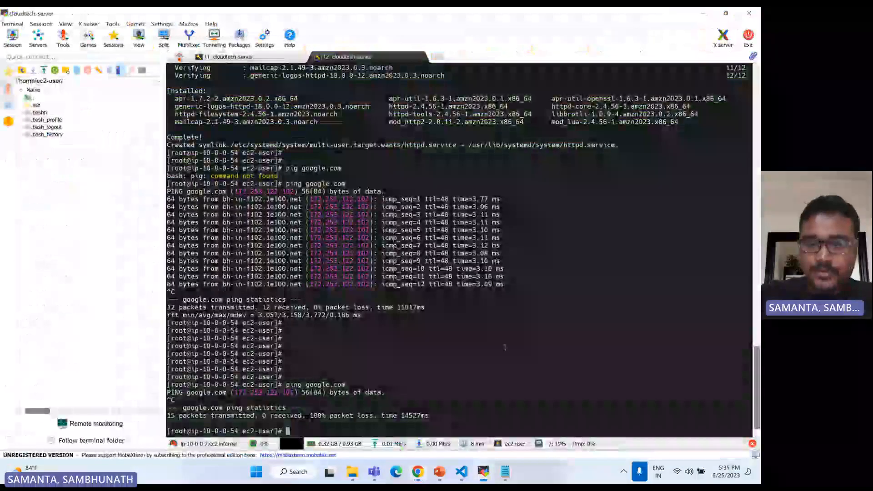
pyautogui.press('Return')
pyautogui.press('Return')
pyautogui.press('Up')
pyautogui.press('Return')
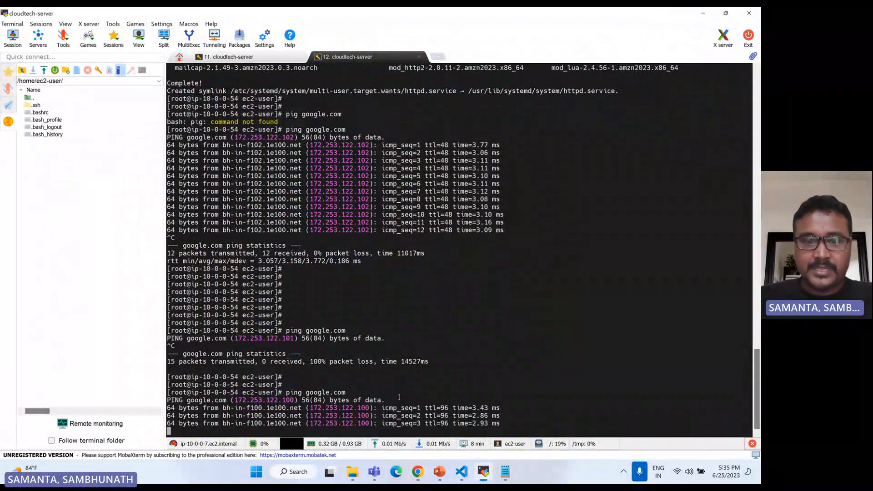
pyautogui.hotkey('ctrl', 'c')
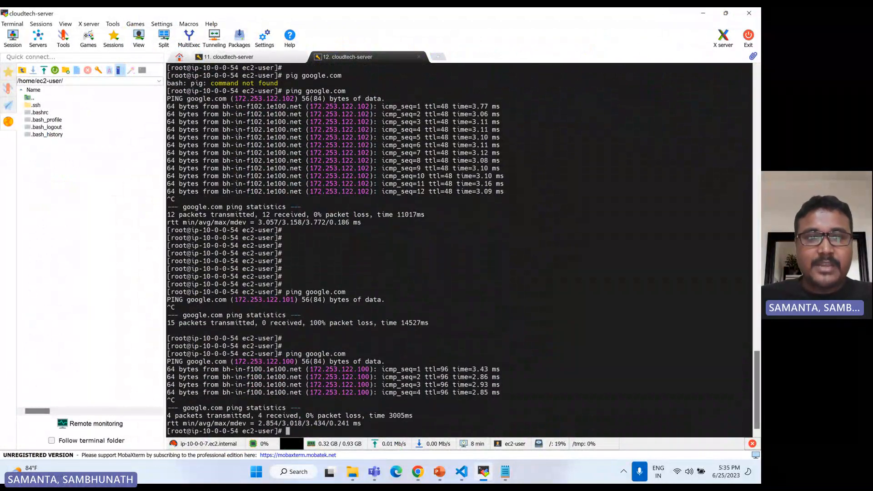
# Restart the api server's SSH session in MobaXterm and check the CloudTech web page in Chrome.
pyautogui.click(252, 58)
pyautogui.press('r')
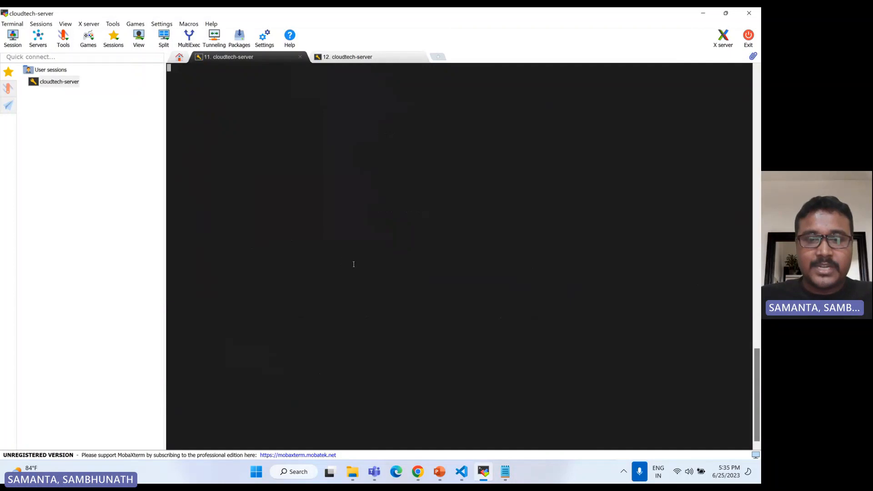
pyautogui.click(423, 475)
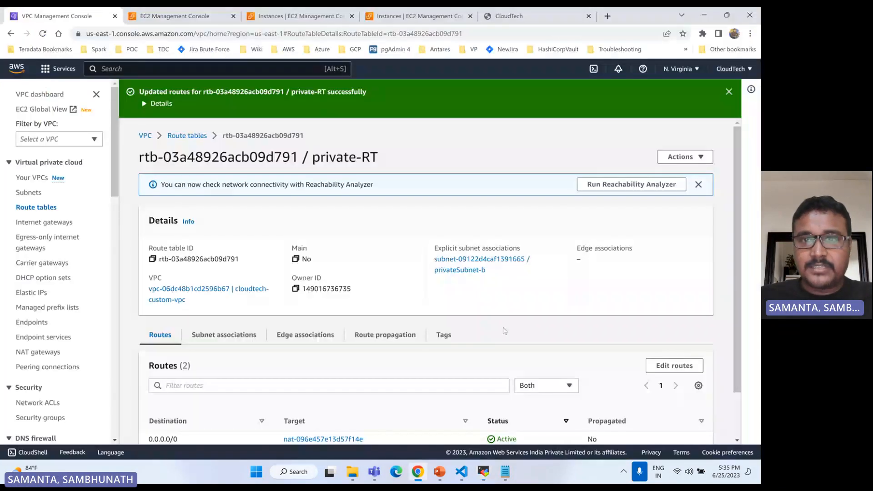
pyautogui.click(500, 19)
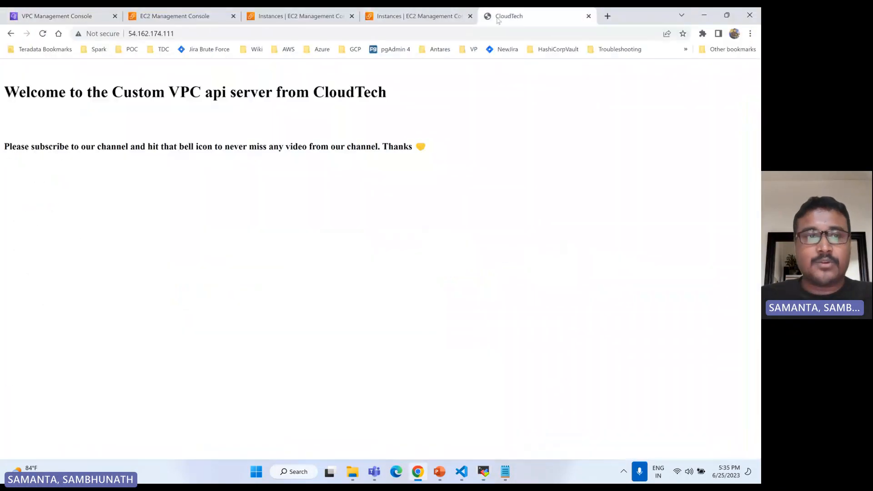
# Get the app instance's private IPv4 address from the EC2 console and run wget 10.0.0.54 on the api server in MobaXterm.
pyautogui.click(482, 471)
pyautogui.write('w')
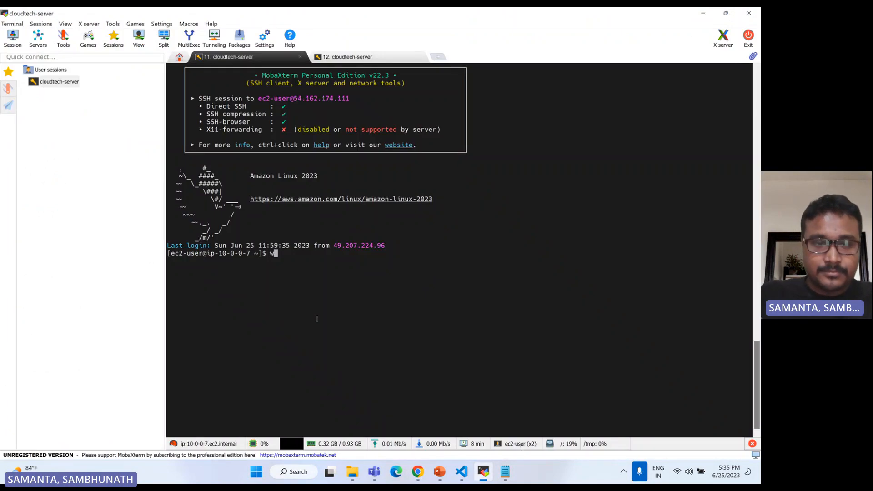
pyautogui.write('get')
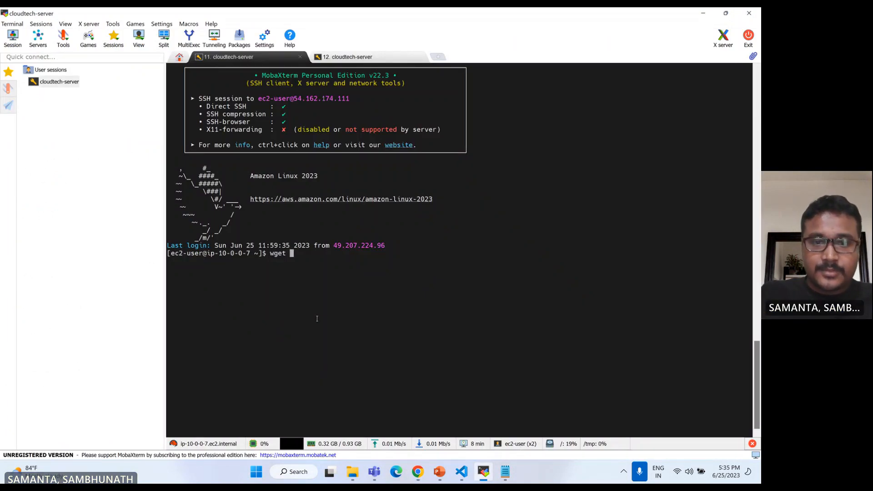
pyautogui.click(417, 471)
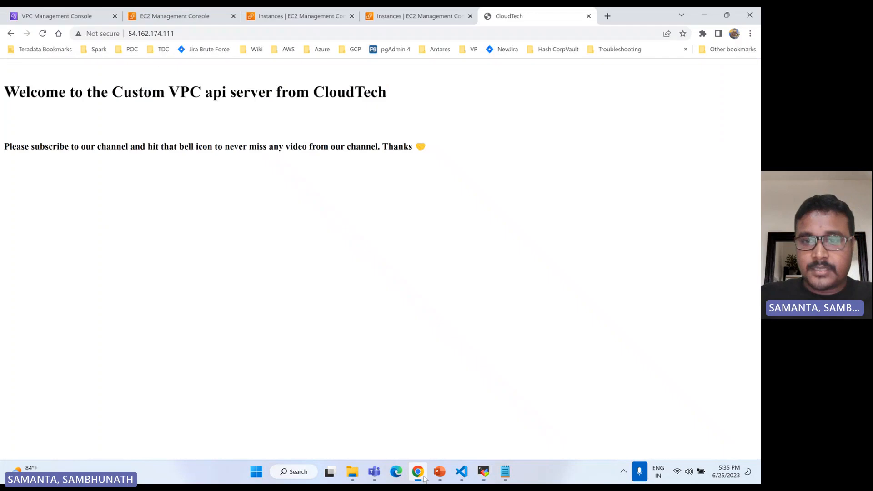
pyautogui.click(190, 22)
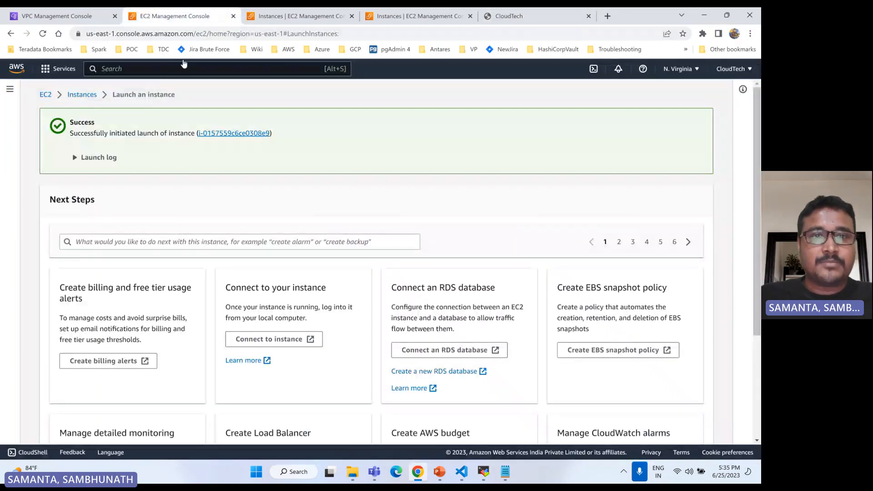
pyautogui.click(284, 21)
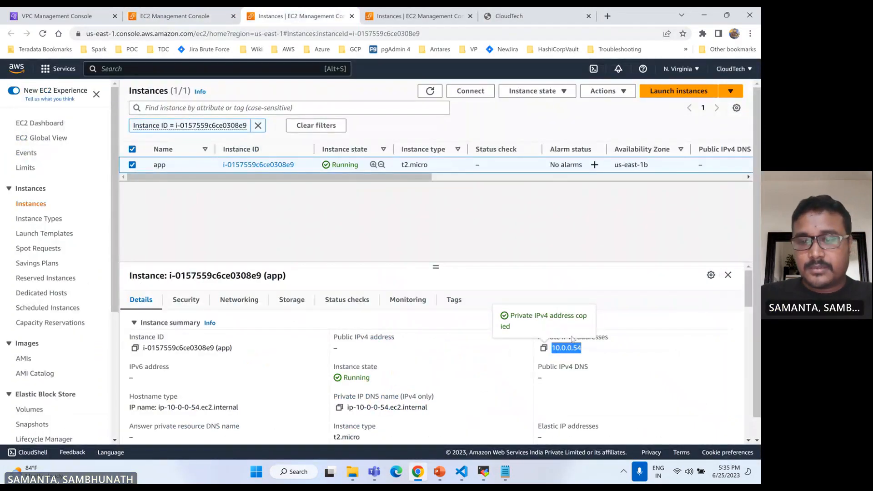
pyautogui.click(482, 475)
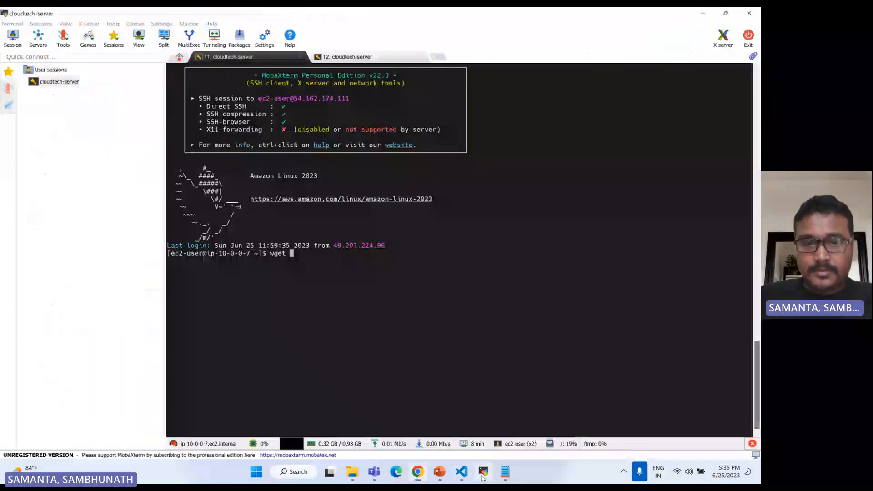
pyautogui.rightClick(497, 334)
pyautogui.press('Return')
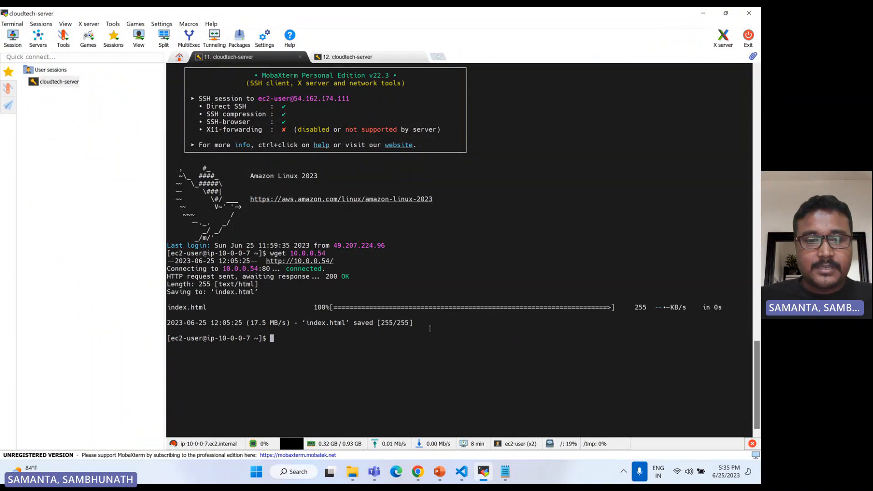
# Review the wget output for the app server's index.html and highlight the api server's prompt.
pyautogui.moveTo(430, 328); pyautogui.dragTo(155, 275)
pyautogui.moveTo(303, 323); pyautogui.dragTo(458, 329)
pyautogui.click(293, 337)
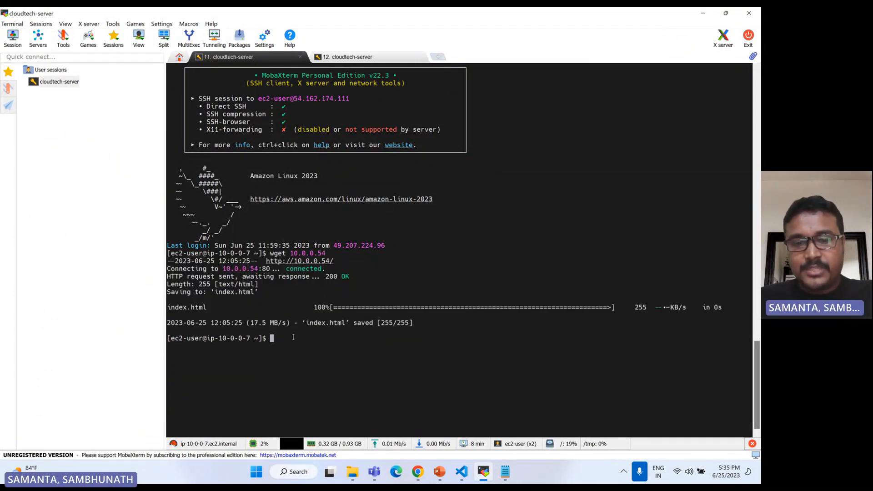
pyautogui.press('Return')
pyautogui.press('Return')
pyautogui.moveTo(437, 326); pyautogui.dragTo(140, 262)
pyautogui.click(238, 351)
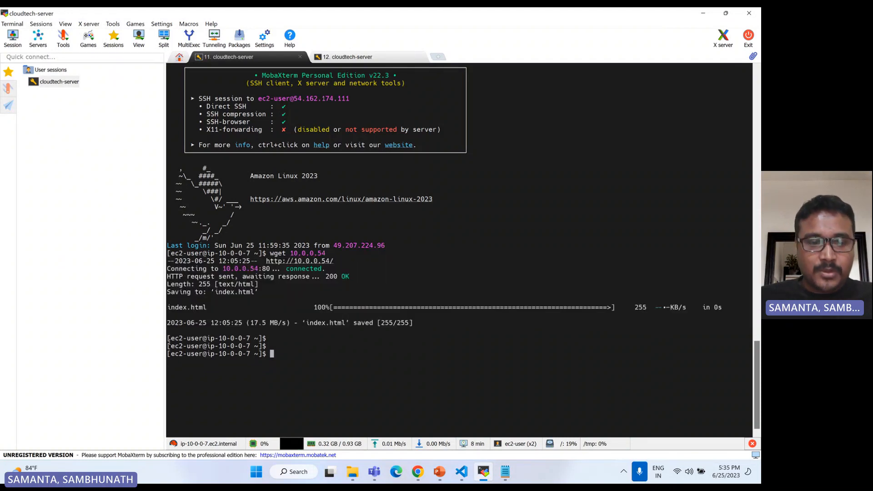
pyautogui.moveTo(168, 353); pyautogui.dragTo(259, 353)
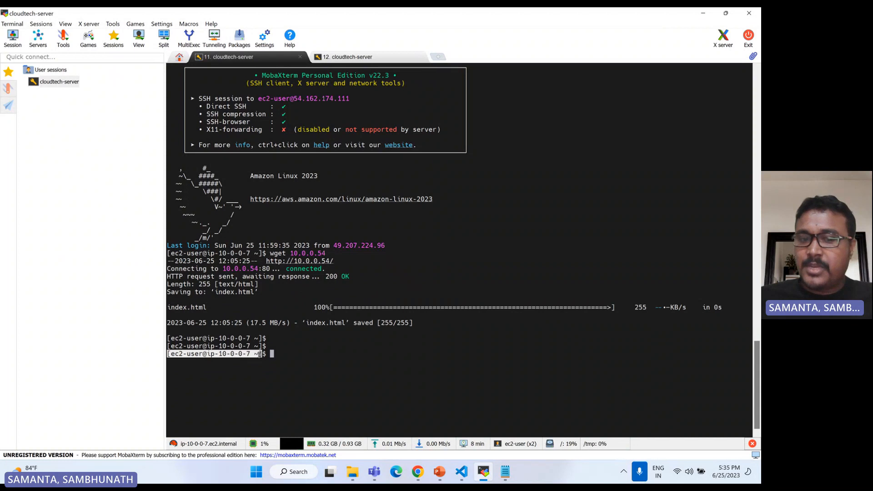
# Switch to PowerPoint and review the VPC diagram with its public and private subnets.
pyautogui.click(439, 472)
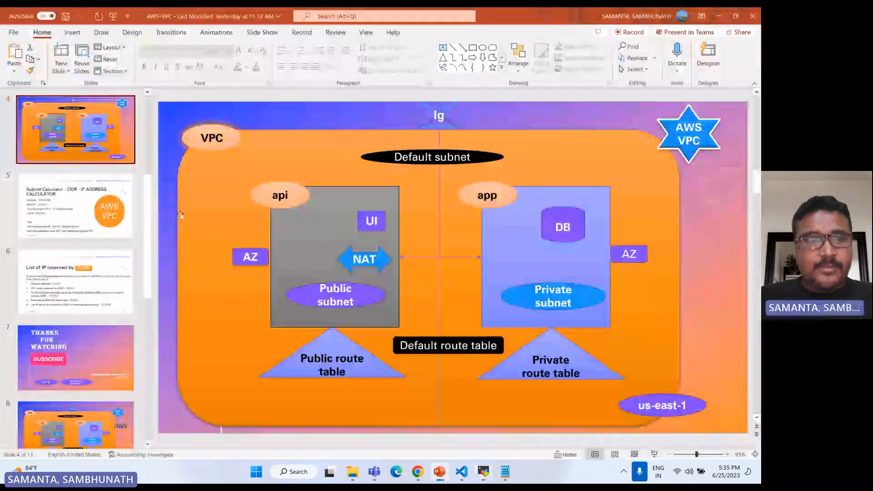
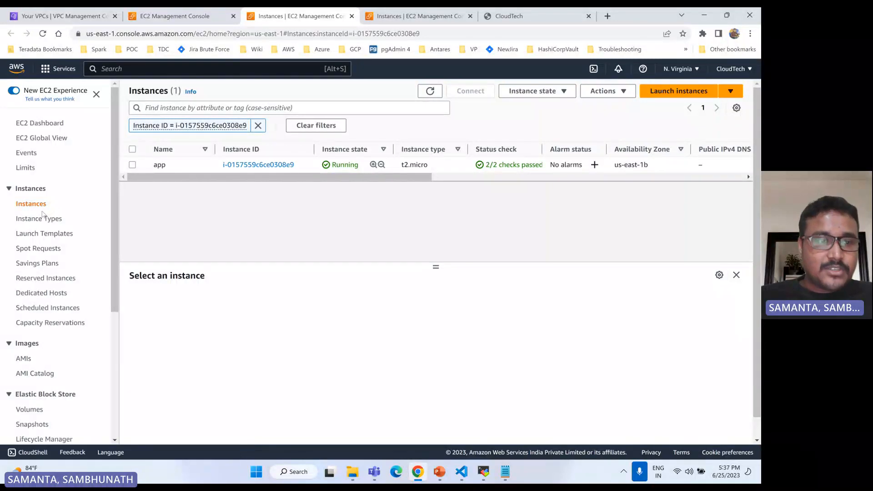
# Open the deletion check for cloudtech-custom-vpc in the AWS VPC console, examine its blocking resources, and close it without deleting.
pyautogui.click(77, 16)
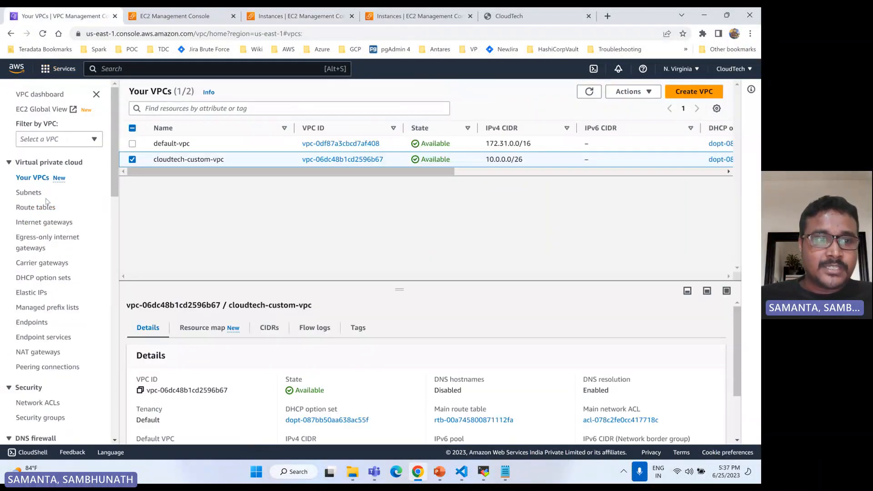
pyautogui.click(631, 92)
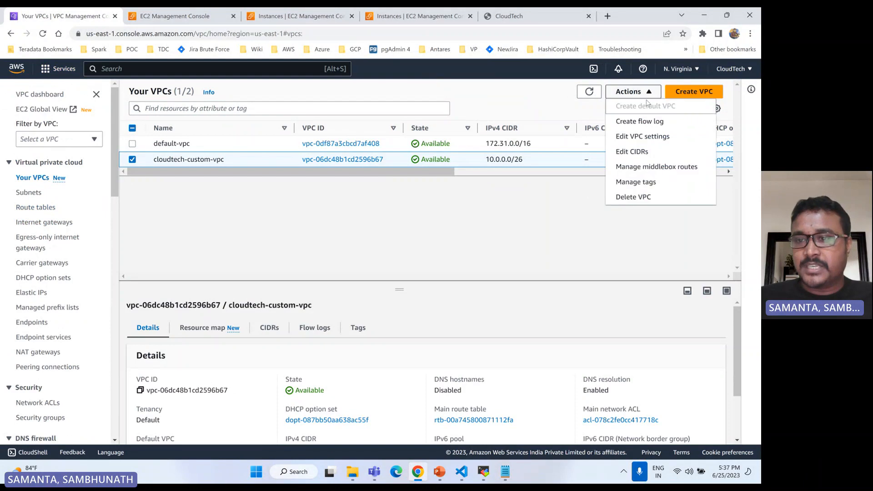
pyautogui.click(634, 197)
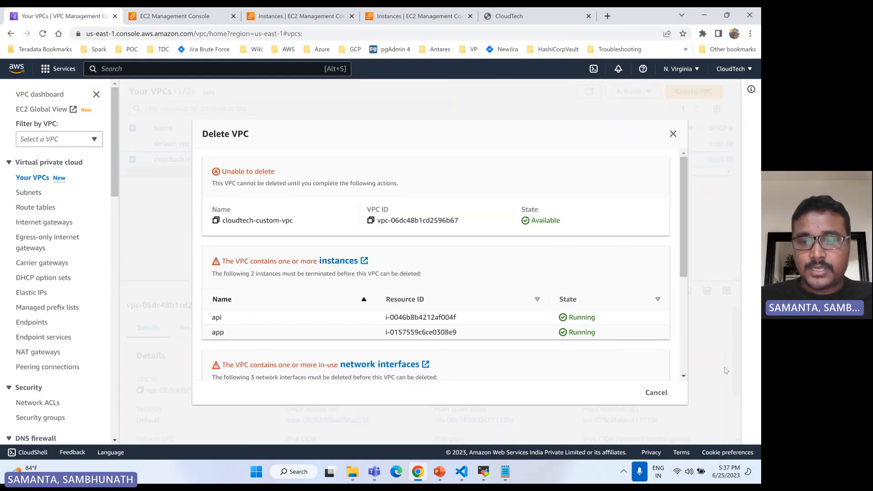
pyautogui.scroll(-4, 299, 255)
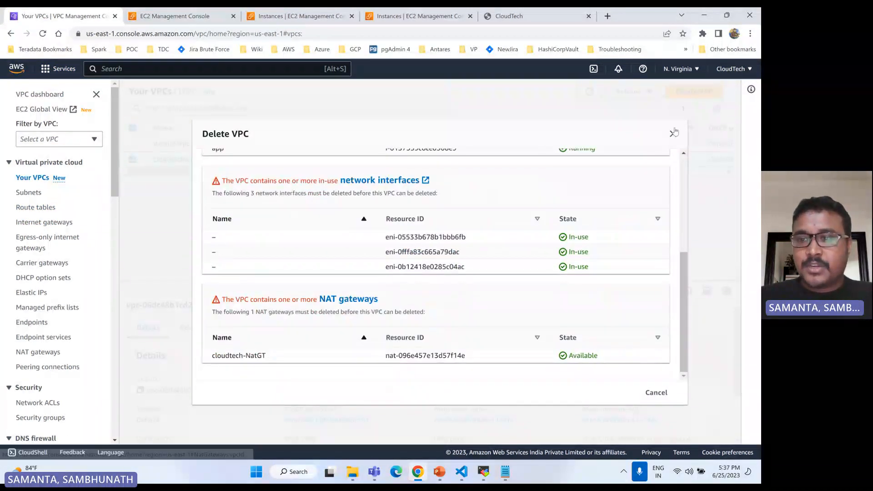
pyautogui.click(672, 134)
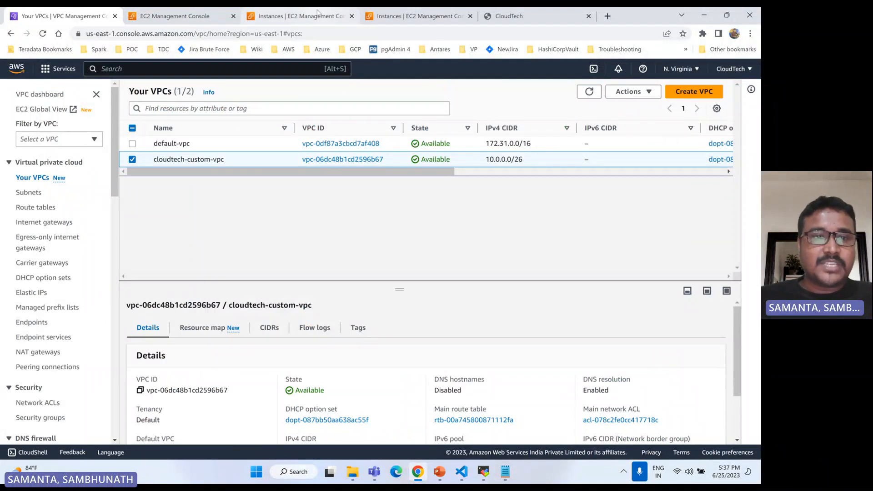
# Terminate the running app and api instances in the EC2 console.
pyautogui.click(295, 17)
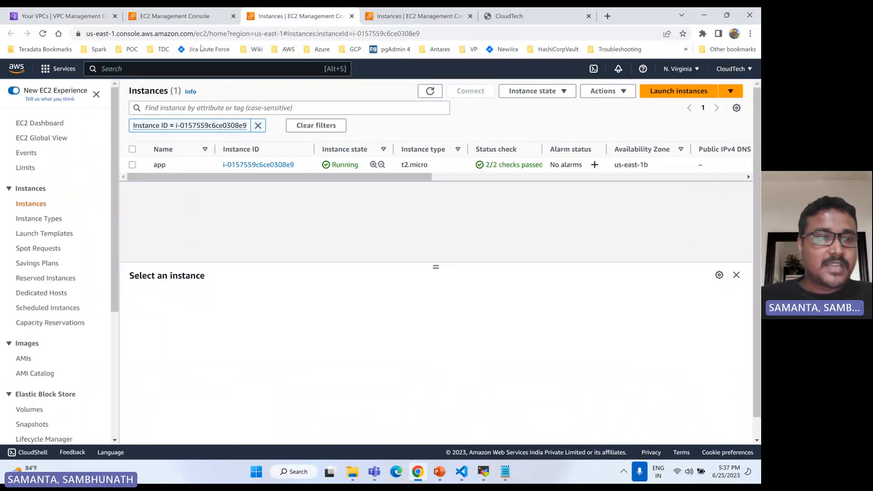
pyautogui.click(38, 123)
pyautogui.click(175, 155)
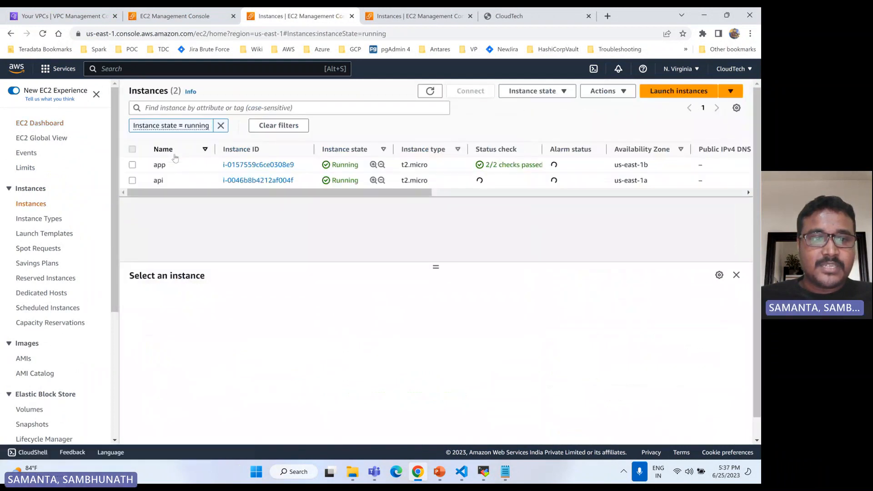
pyautogui.click(133, 165)
pyautogui.click(132, 180)
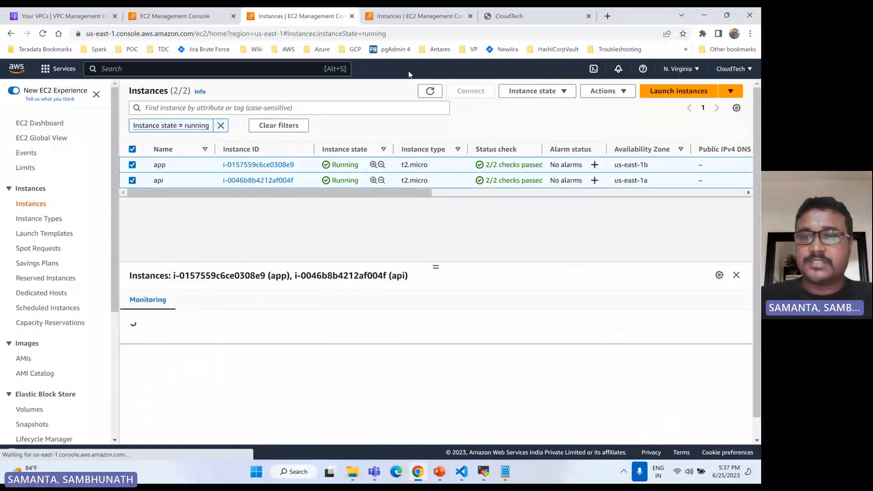
pyautogui.click(536, 91)
pyautogui.click(533, 167)
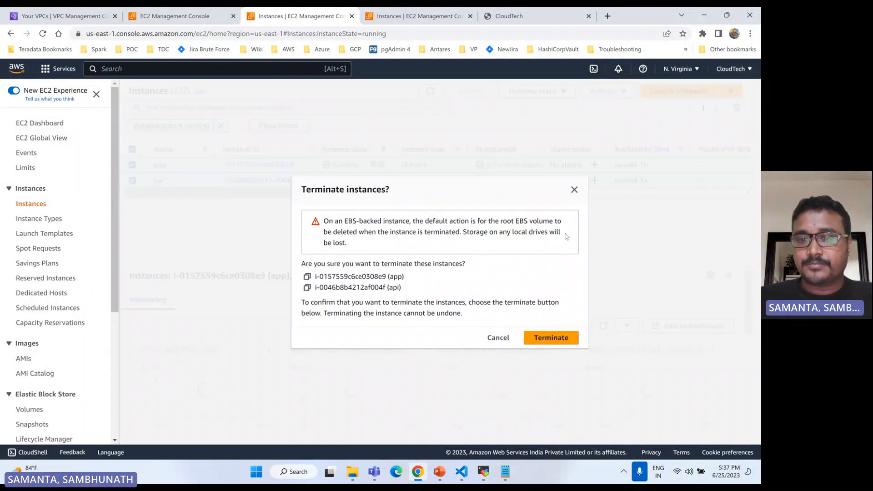
pyautogui.click(549, 337)
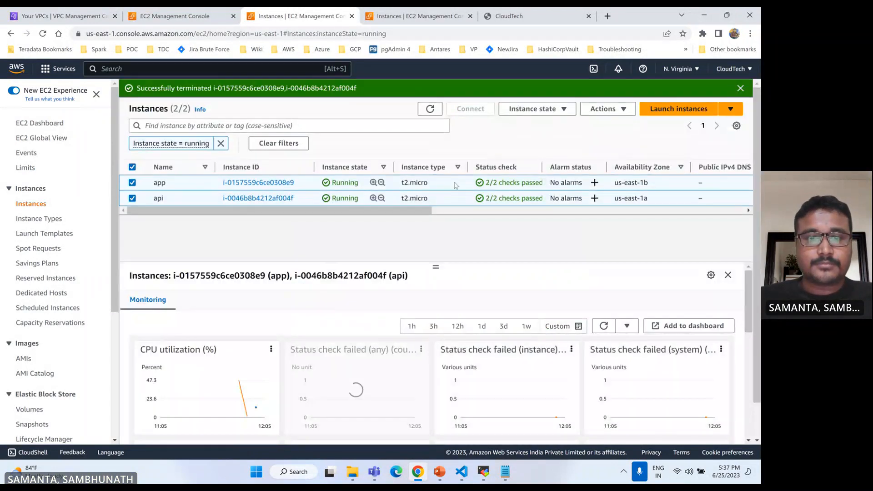
# Remove the 0.0.0.0/0 route to the NAT gateway from the private-RT route table in the VPC console and save.
pyautogui.click(60, 16)
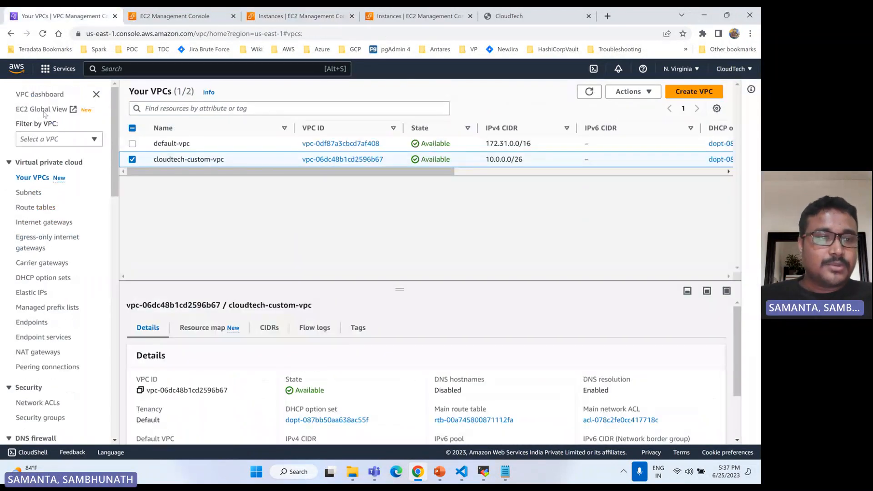
pyautogui.click(40, 208)
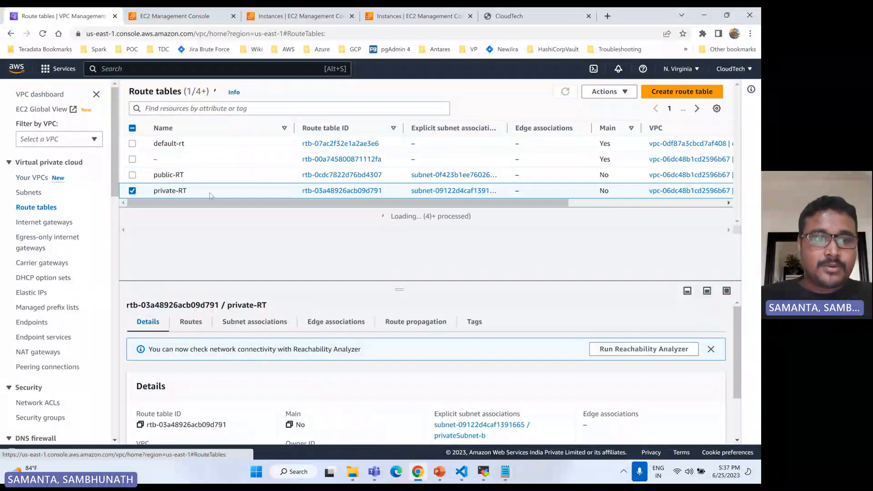
pyautogui.click(192, 323)
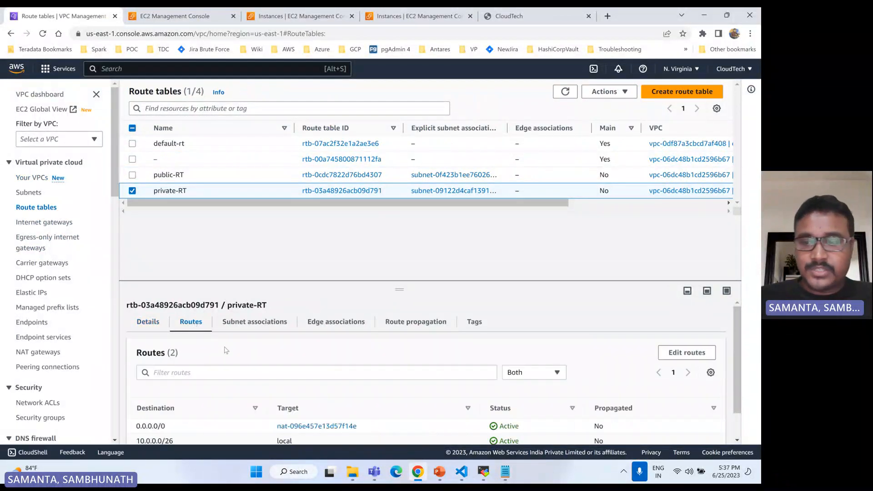
pyautogui.click(700, 356)
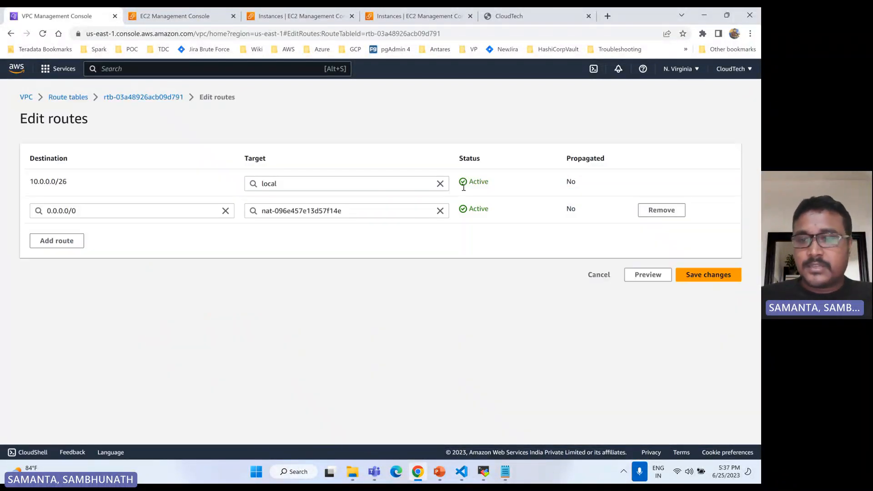
pyautogui.click(677, 212)
pyautogui.click(709, 247)
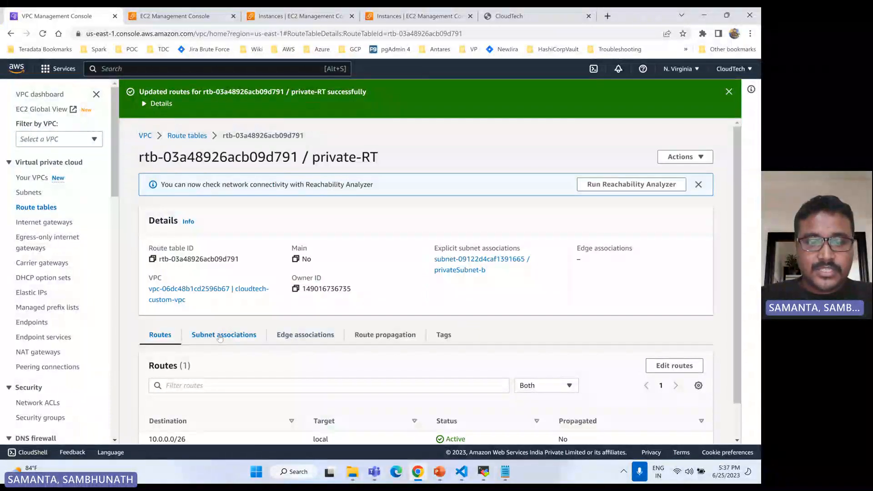
# Remove the privateSubnet-b association from private-RT and save the associations.
pyautogui.click(219, 342)
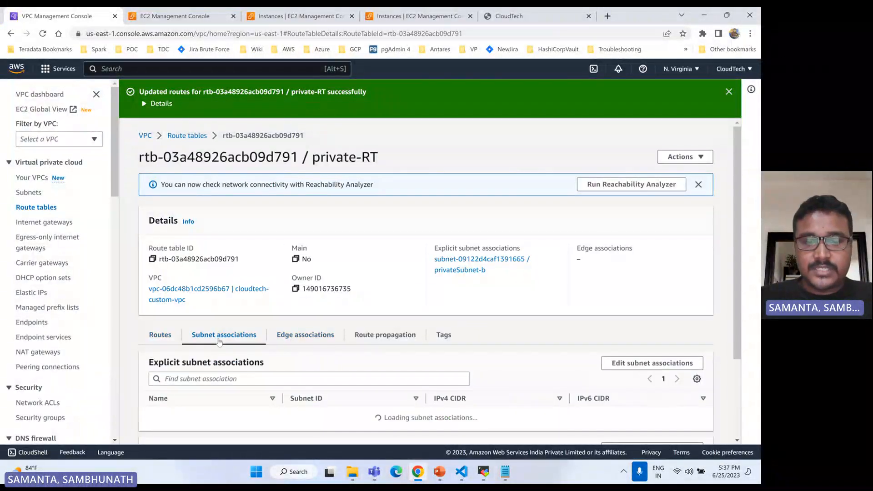
pyautogui.click(647, 360)
pyautogui.click(33, 224)
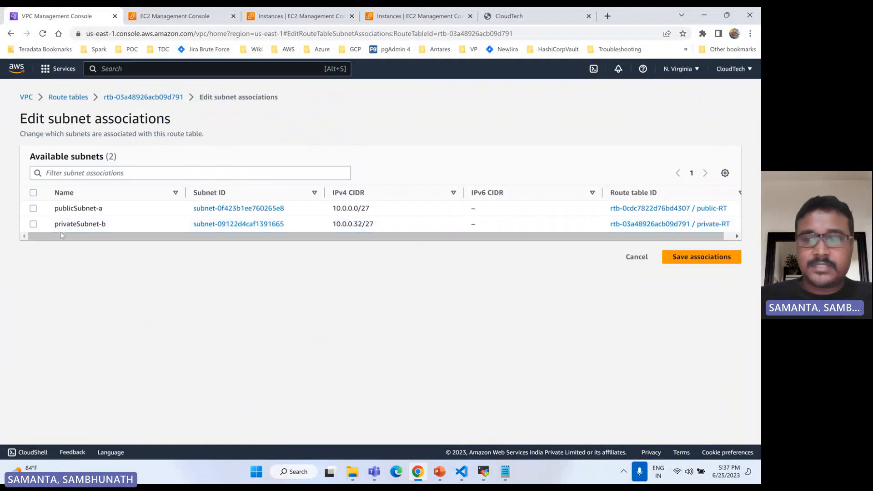
pyautogui.click(702, 256)
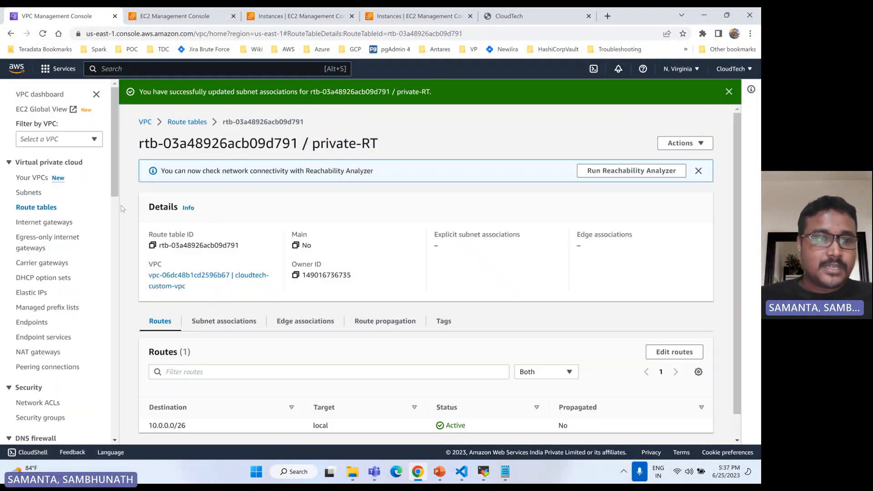
# Remove the 0.0.0.0/0 route to the internet gateway from the public-RT route table and save.
pyautogui.click(191, 122)
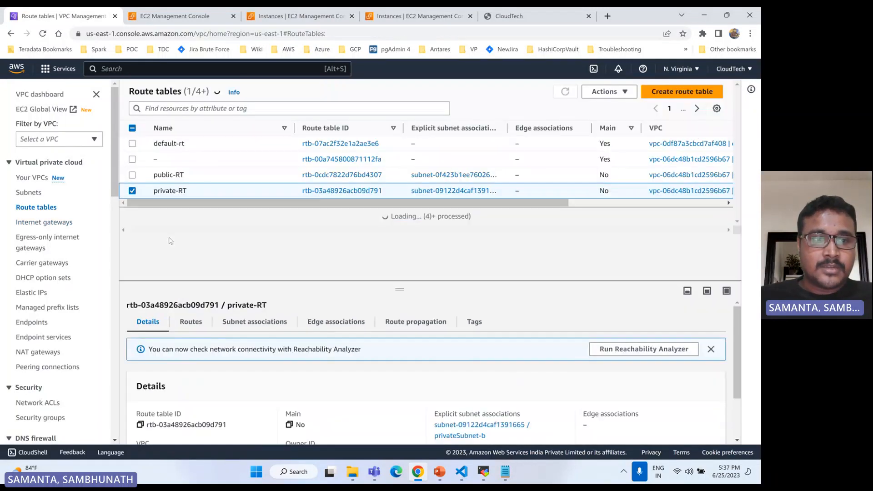
pyautogui.click(132, 175)
pyautogui.click(191, 321)
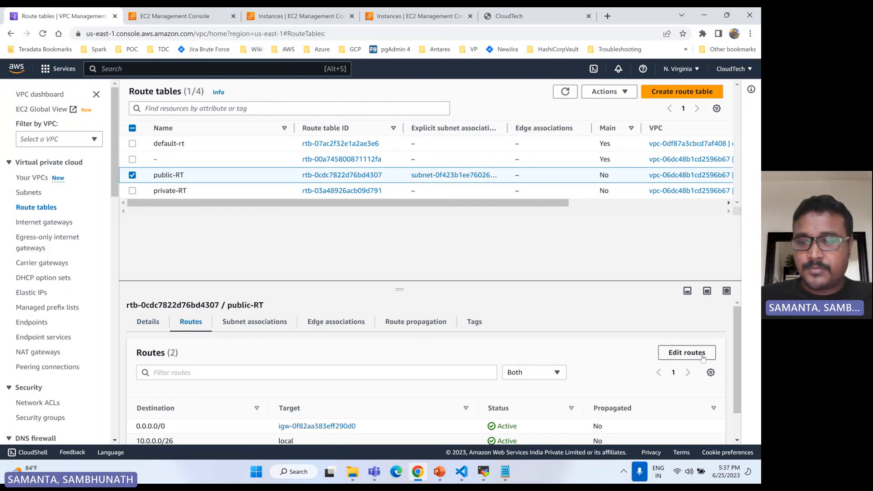
pyautogui.click(702, 357)
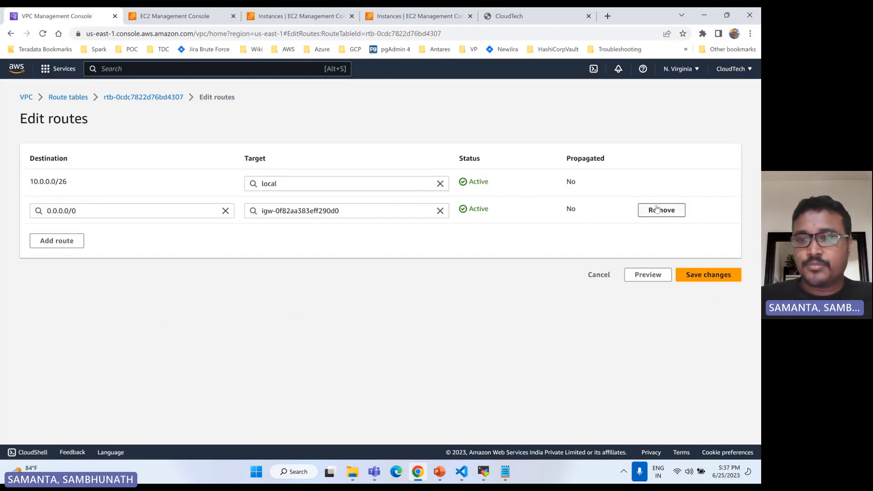
pyautogui.click(657, 209)
pyautogui.click(703, 249)
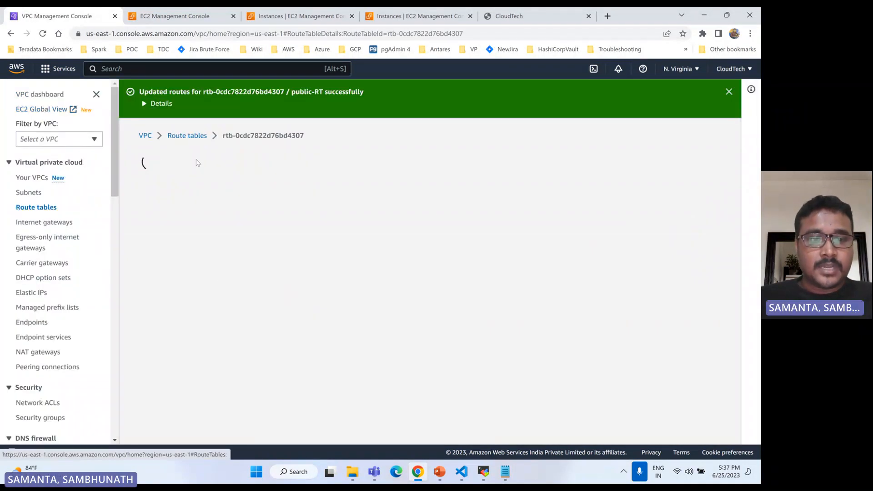
# Remove the publicSubnet-a association from public-RT, save it, and return to the list of route tables.
pyautogui.click(239, 335)
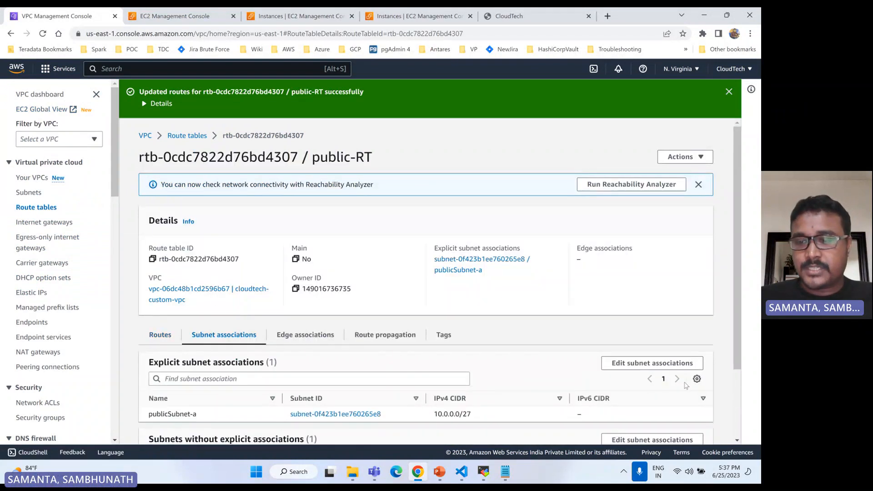
pyautogui.click(673, 366)
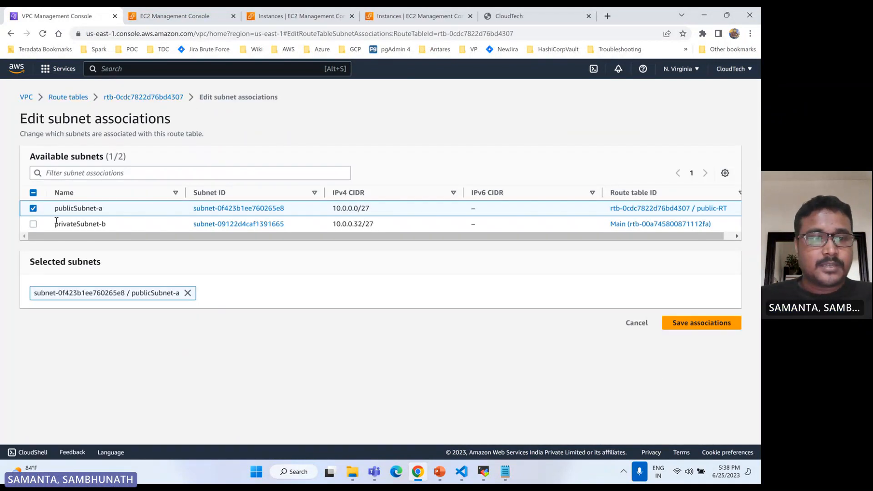
pyautogui.click(33, 208)
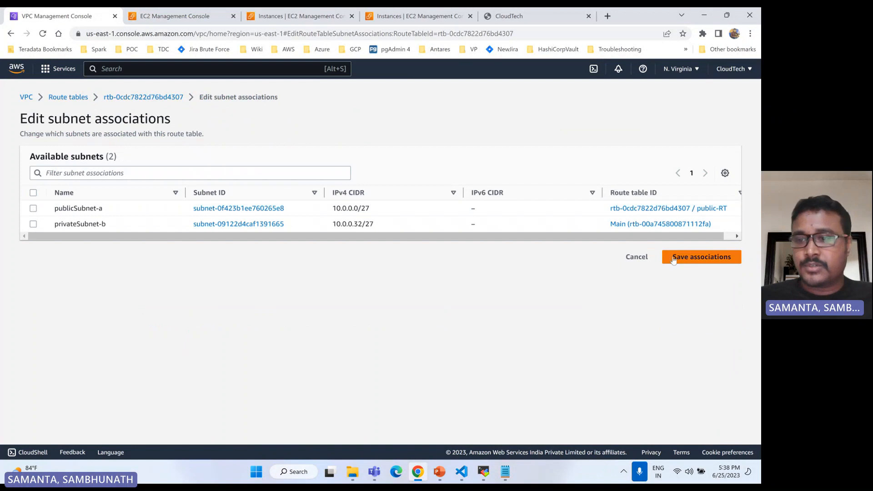
pyautogui.click(664, 257)
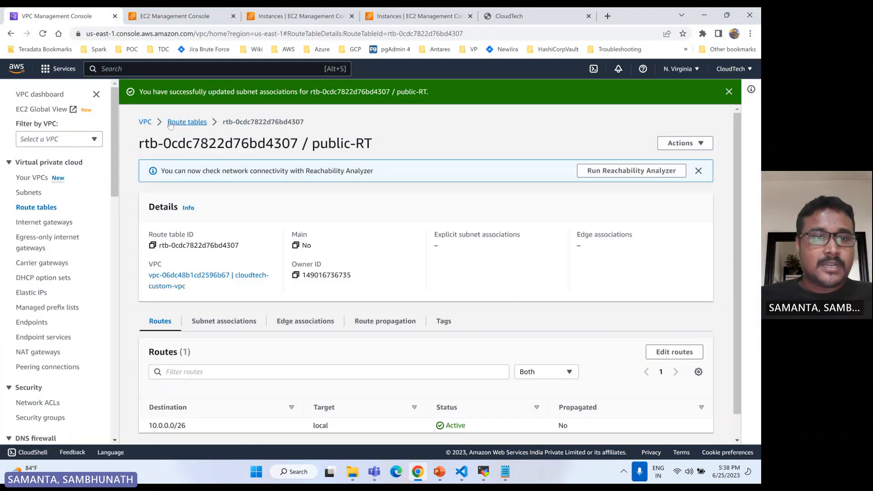
pyautogui.click(187, 121)
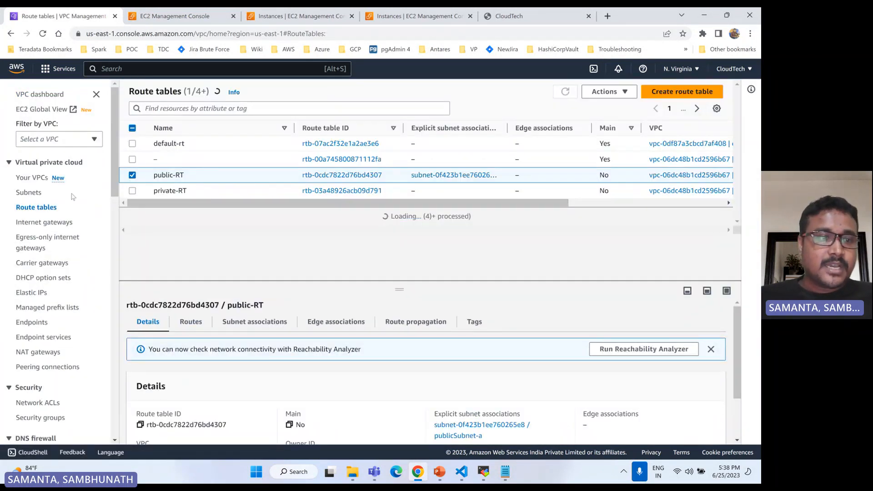
# Try to detach the cloudtech-IG internet gateway from its VPC.
pyautogui.click(45, 223)
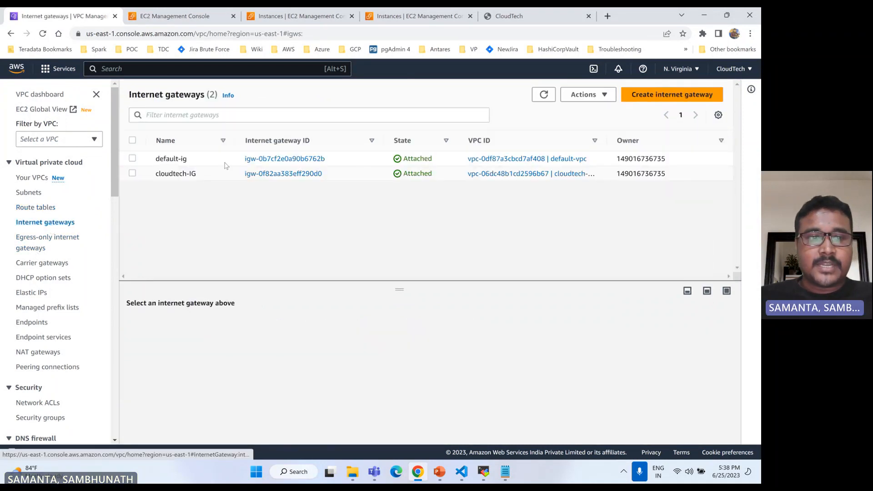
pyautogui.click(132, 173)
pyautogui.click(584, 96)
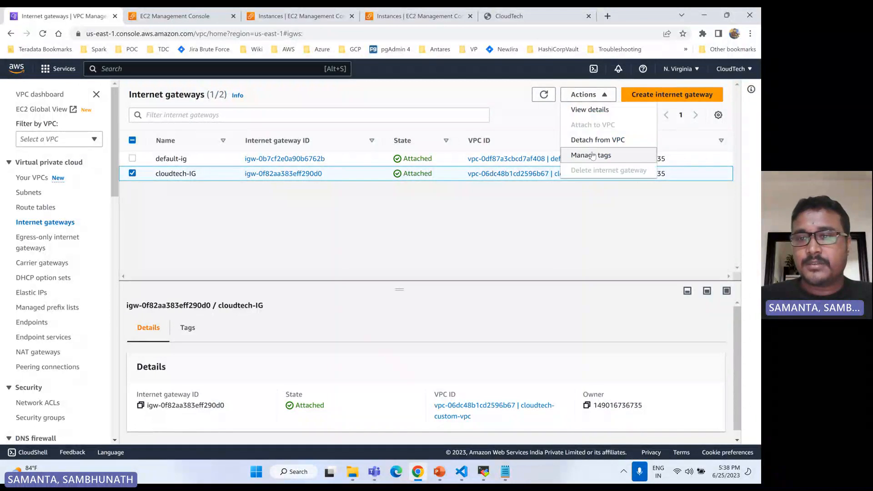
pyautogui.click(596, 142)
pyautogui.click(522, 308)
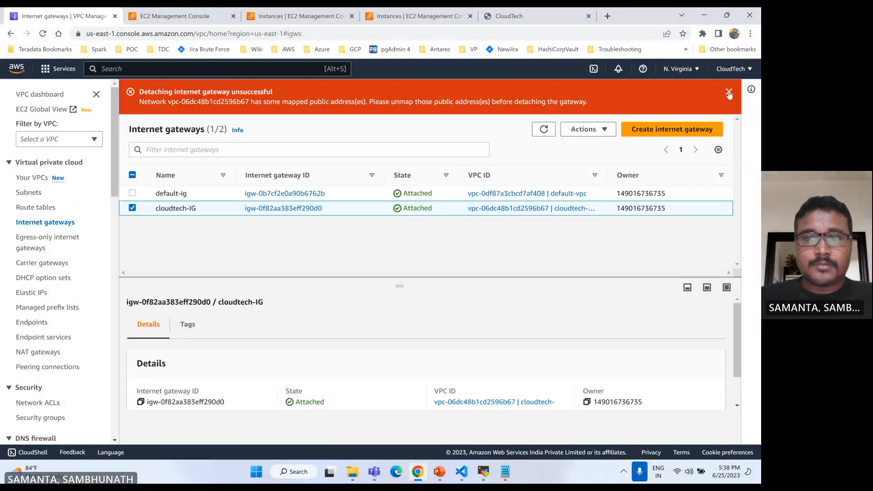
pyautogui.click(728, 95)
# Delete the public-RT and private-RT route tables together, confirming with the word delete, and dismiss the notification.
pyautogui.click(37, 208)
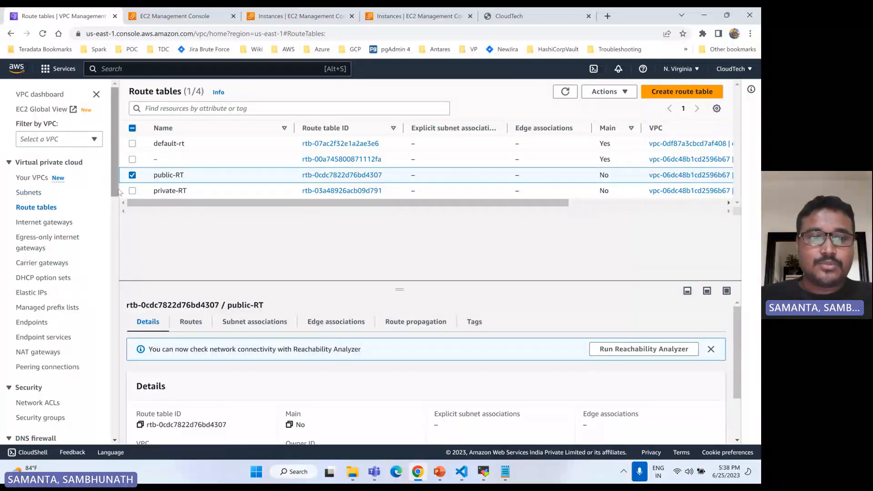
pyautogui.click(132, 190)
pyautogui.click(595, 94)
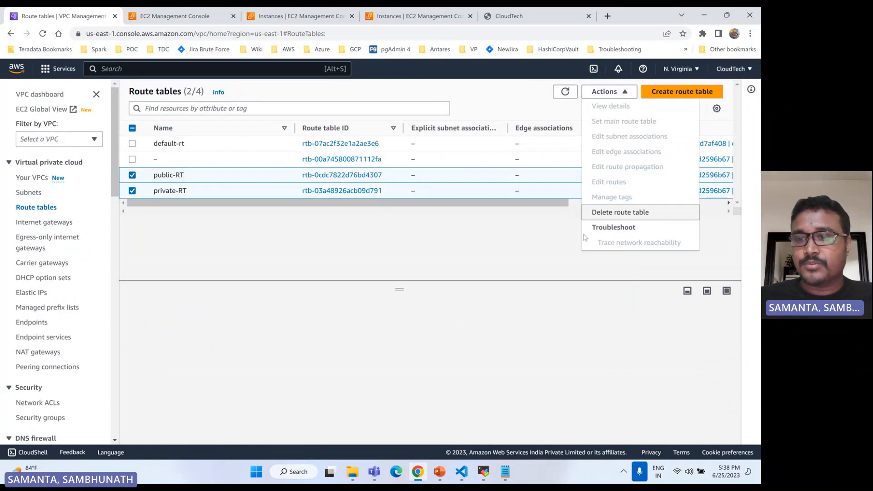
pyautogui.click(614, 212)
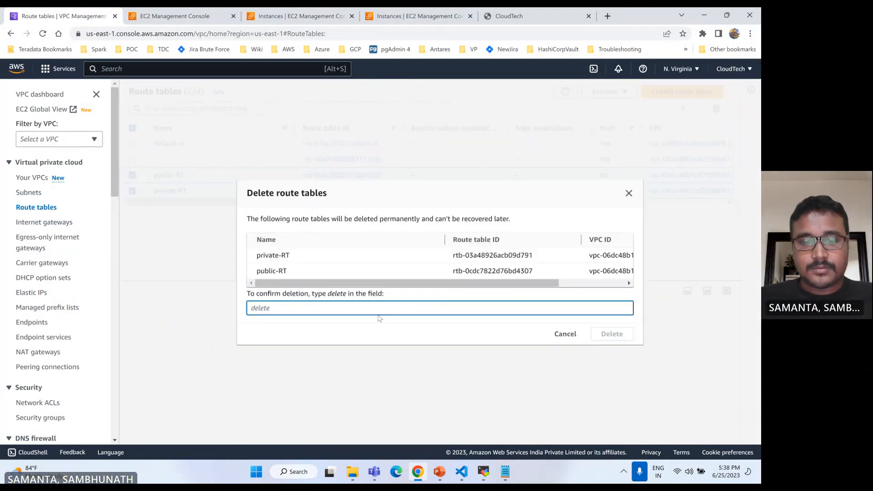
pyautogui.hotkey('ctrl', 'v')
pyautogui.hotkey('ctrl', 'a')
pyautogui.press('BackSpace')
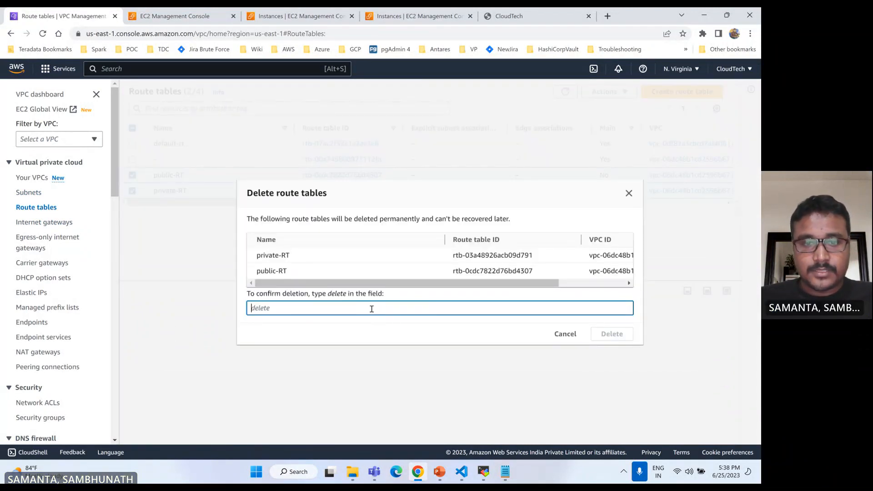
pyautogui.doubleClick(341, 294)
pyautogui.hotkey('ctrl', 'c')
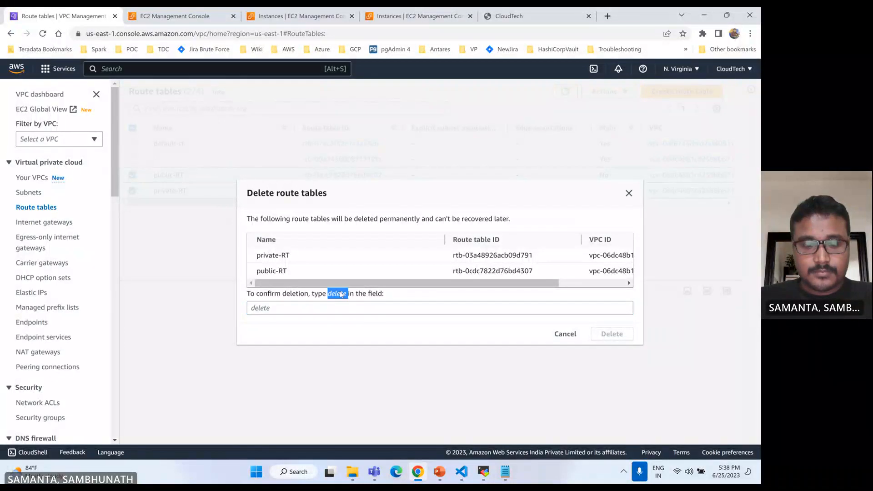
pyautogui.click(324, 307)
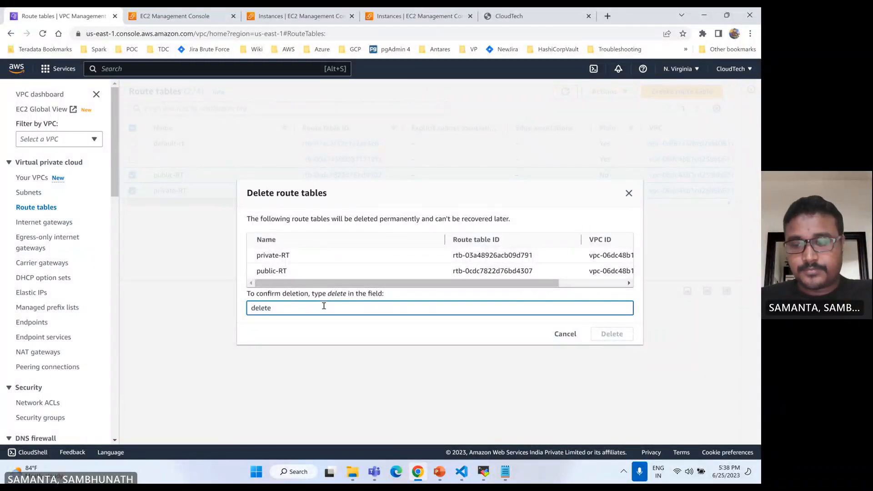
pyautogui.hotkey('ctrl', 'v')
pyautogui.press('Return')
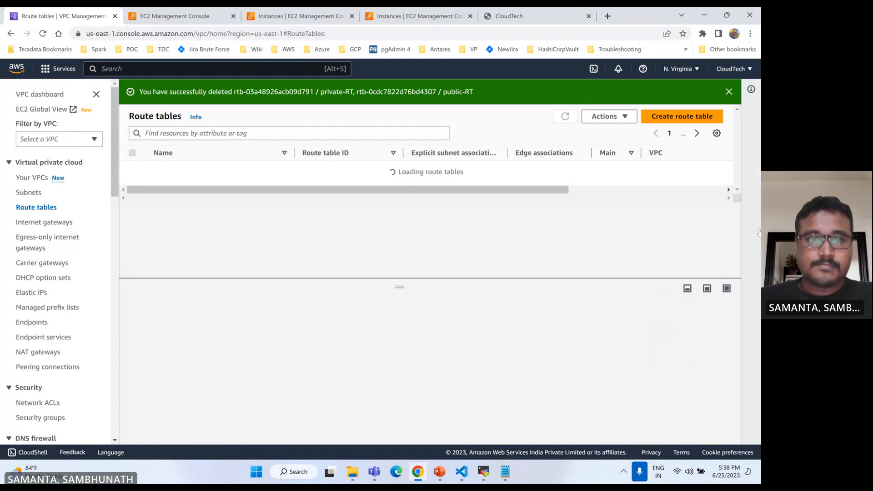
pyautogui.click(728, 92)
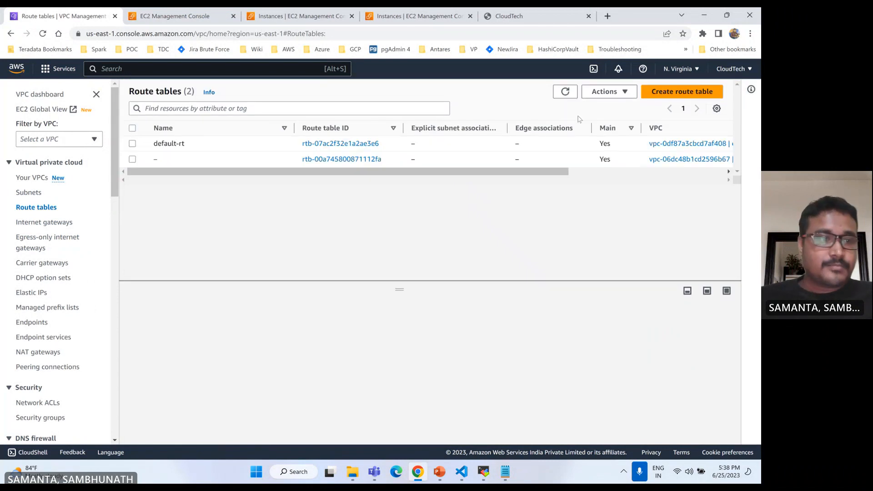
# Delete the available cloudtech-NatGT NAT gateway, confirming with the word delete, and dismiss the notification.
pyautogui.click(50, 353)
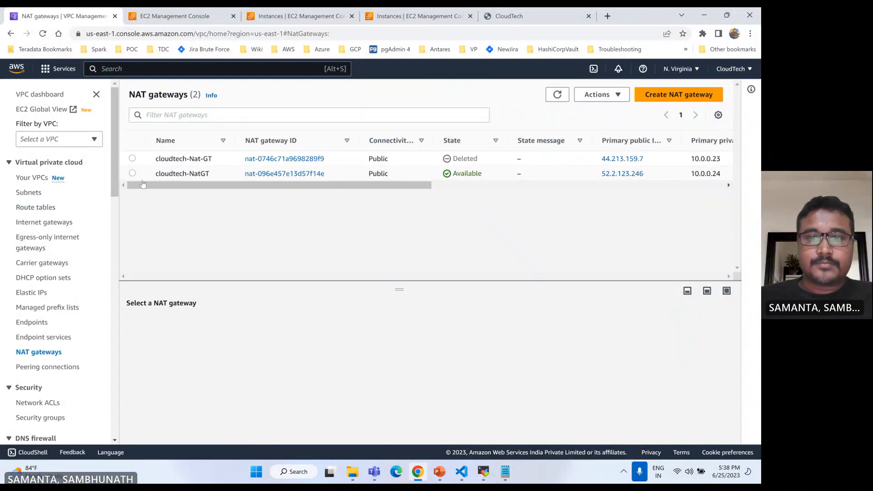
pyautogui.click(131, 173)
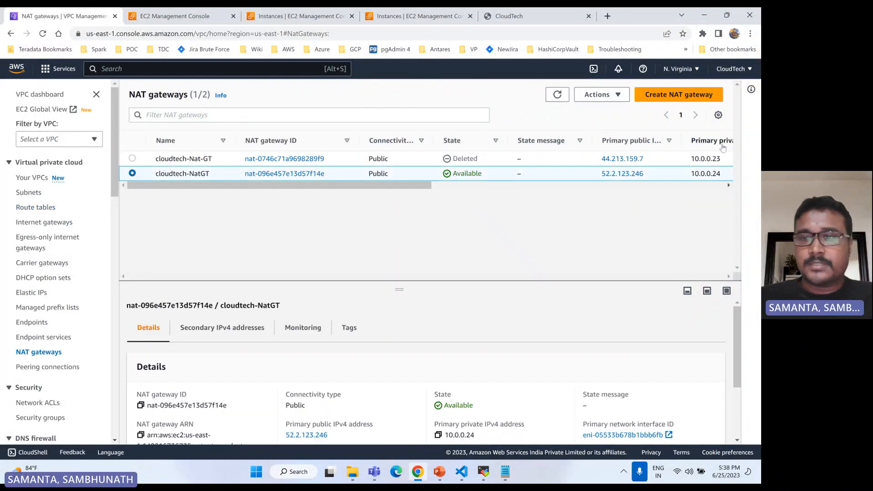
pyautogui.click(601, 94)
pyautogui.click(523, 155)
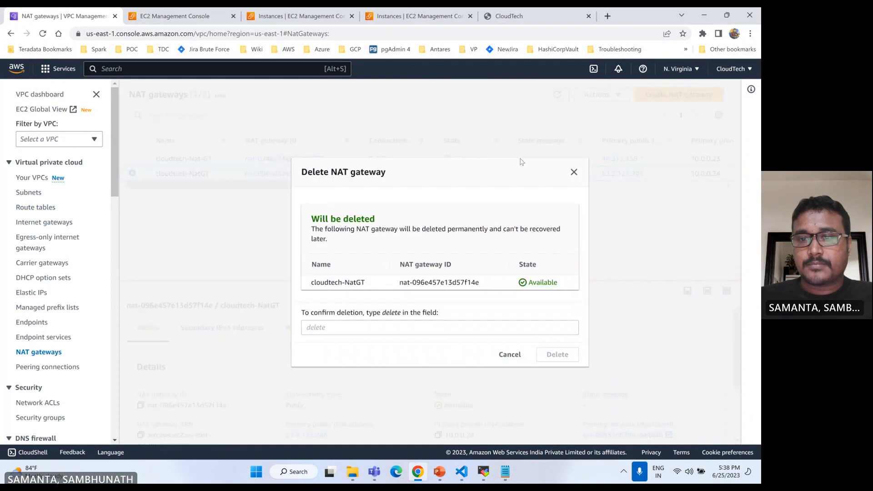
pyautogui.click(359, 326)
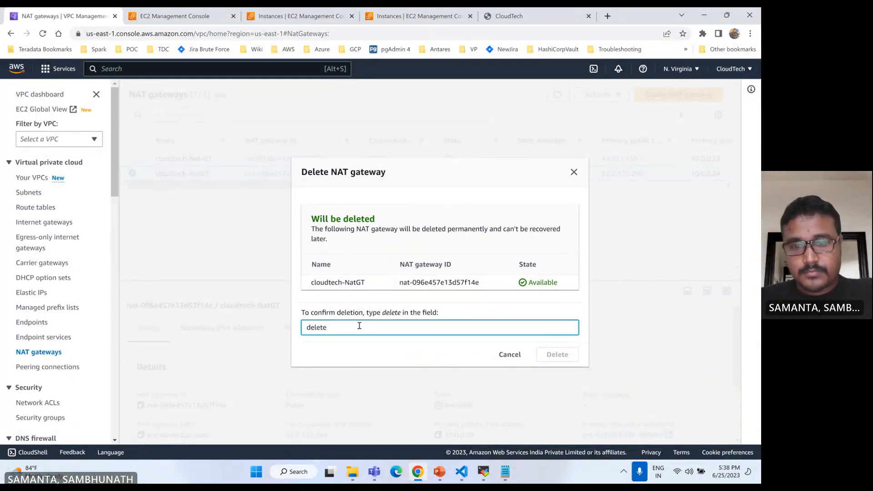
pyautogui.write('delete')
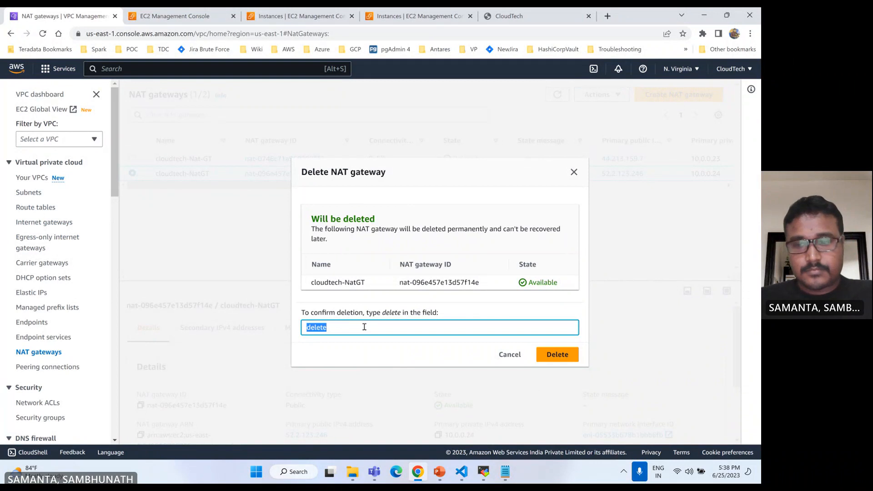
pyautogui.click(557, 354)
pyautogui.click(728, 90)
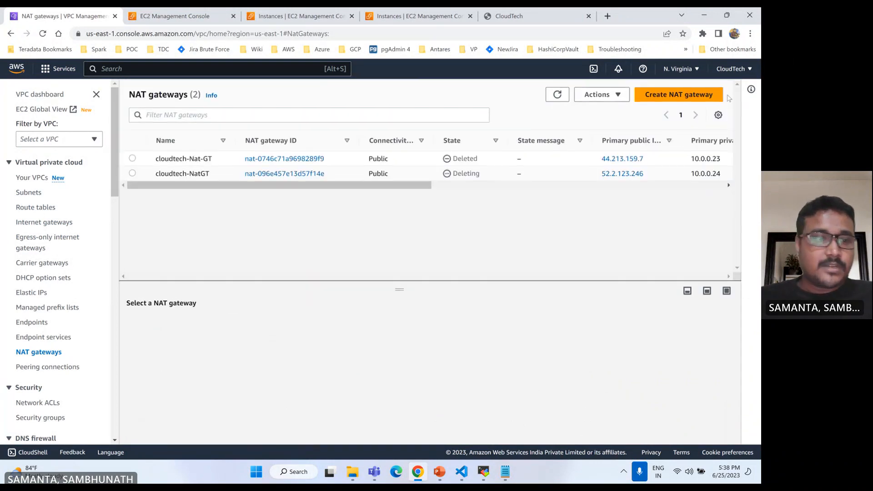
# Delete privateSubnet-b through a deletion request covering publicSubnet-a and privateSubnet-b, confirming with the word delete, and refresh the subnet list.
pyautogui.scroll(-2, 38, 345)
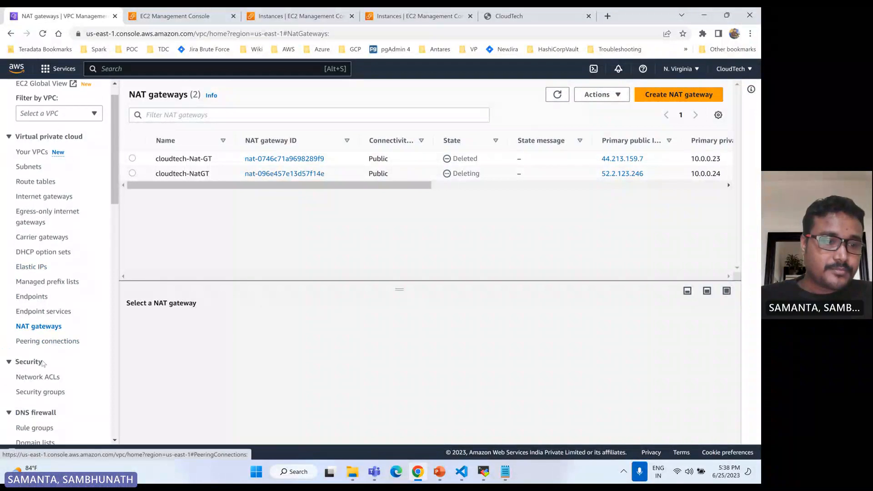
pyautogui.scroll(2, 55, 303)
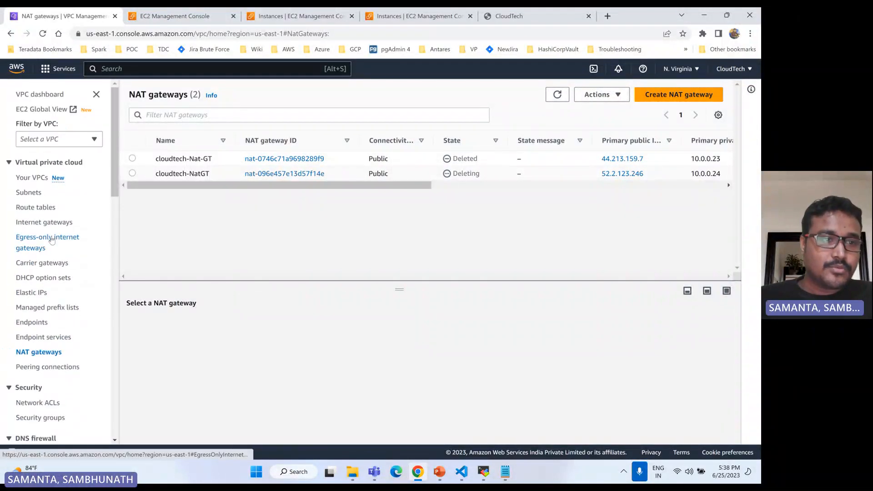
pyautogui.click(28, 193)
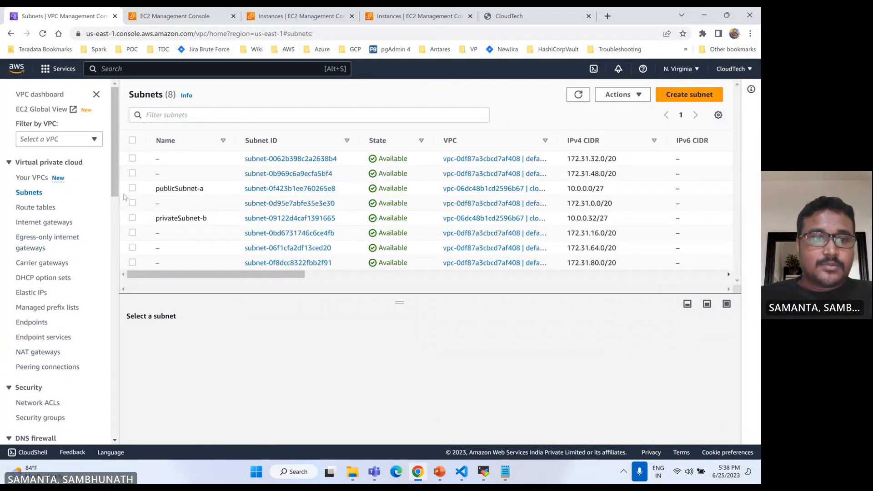
pyautogui.click(132, 188)
pyautogui.click(132, 218)
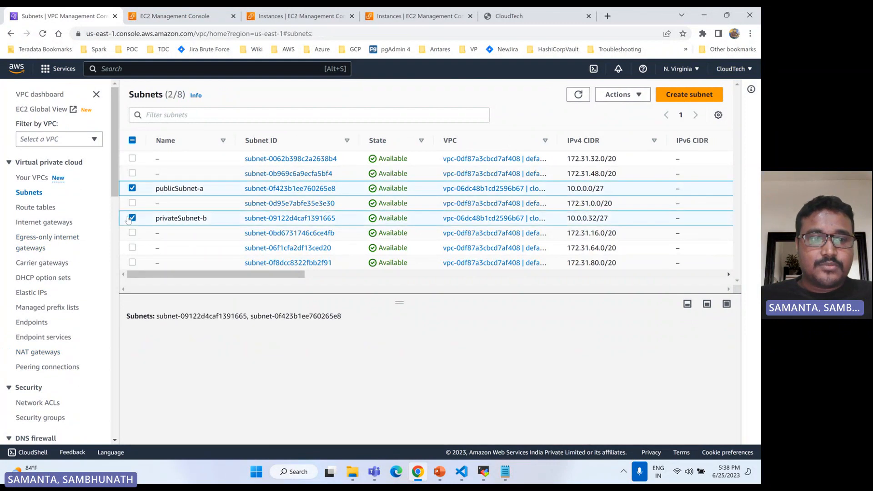
pyautogui.click(622, 95)
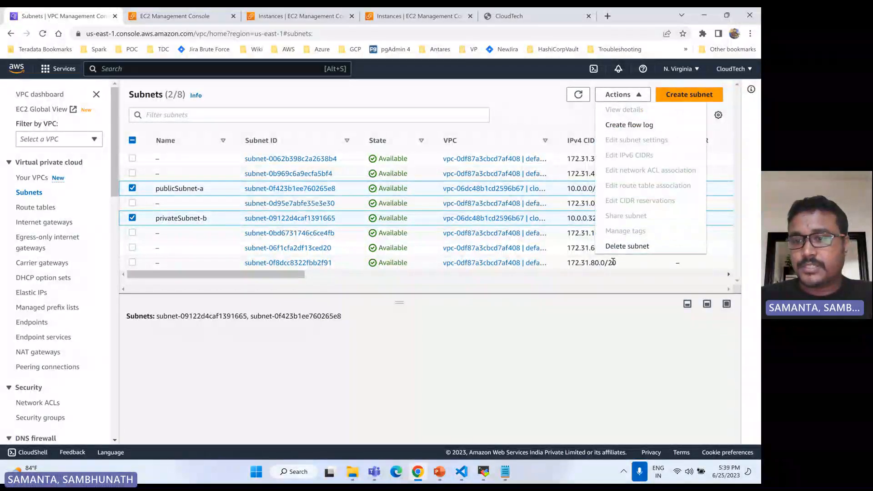
pyautogui.click(628, 246)
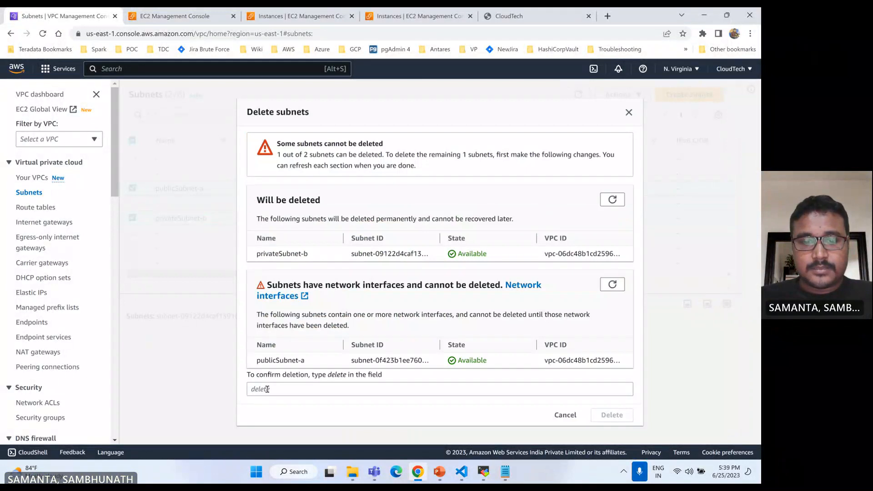
pyautogui.click(267, 389)
pyautogui.write('delete')
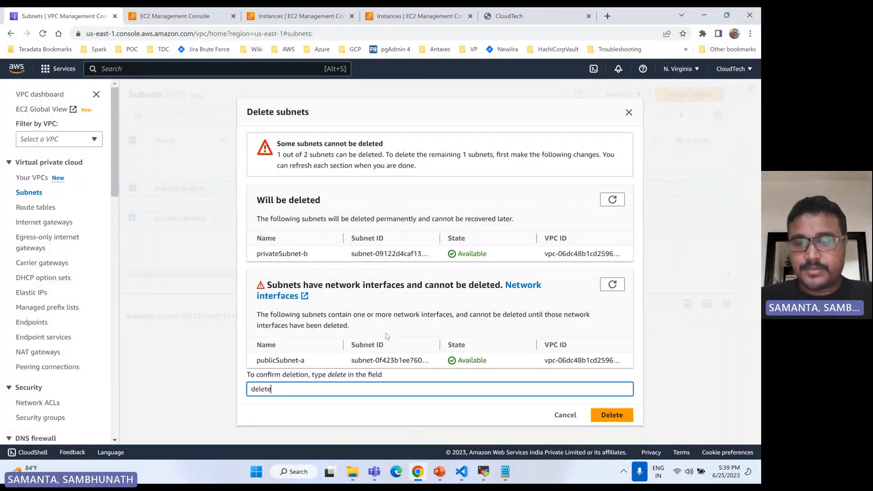
pyautogui.click(610, 414)
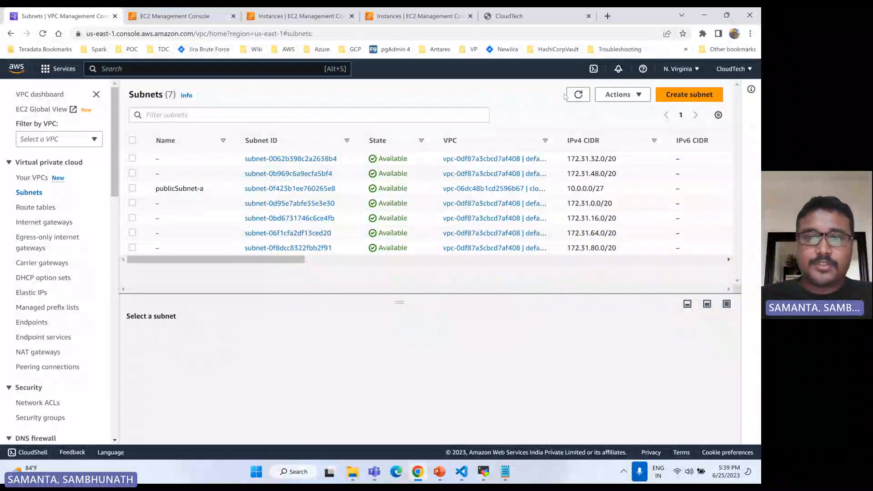
pyautogui.click(576, 94)
# Try again to detach the cloudtech-IG internet gateway from the custom VPC.
pyautogui.click(34, 224)
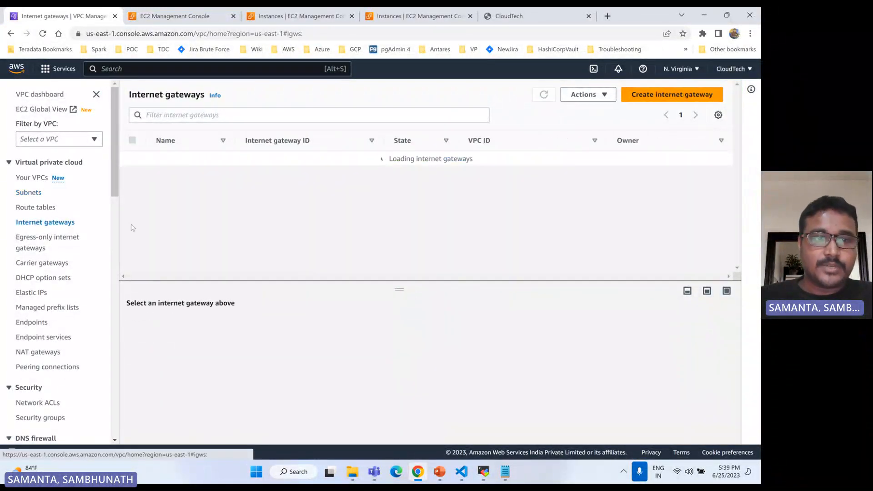
pyautogui.click(133, 174)
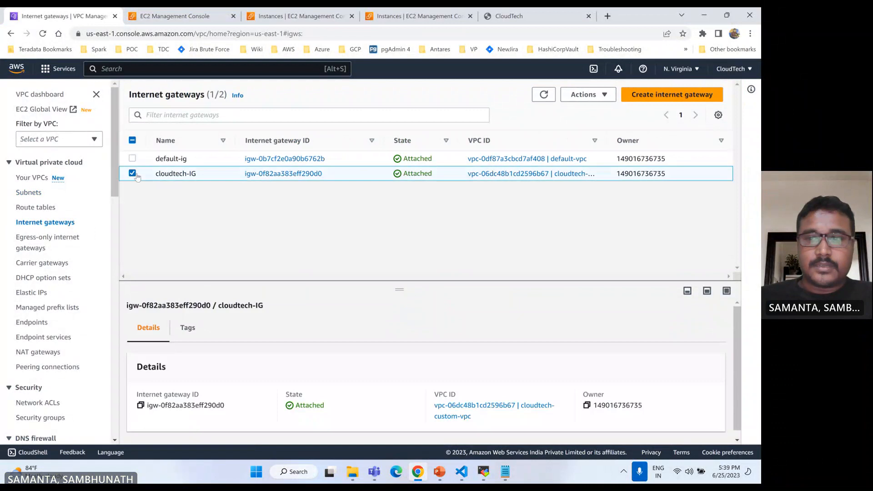
pyautogui.click(586, 94)
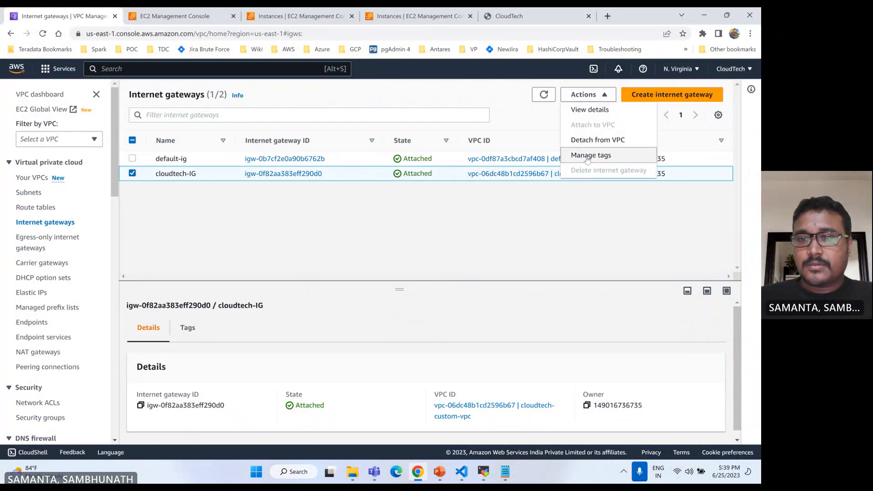
pyautogui.click(598, 140)
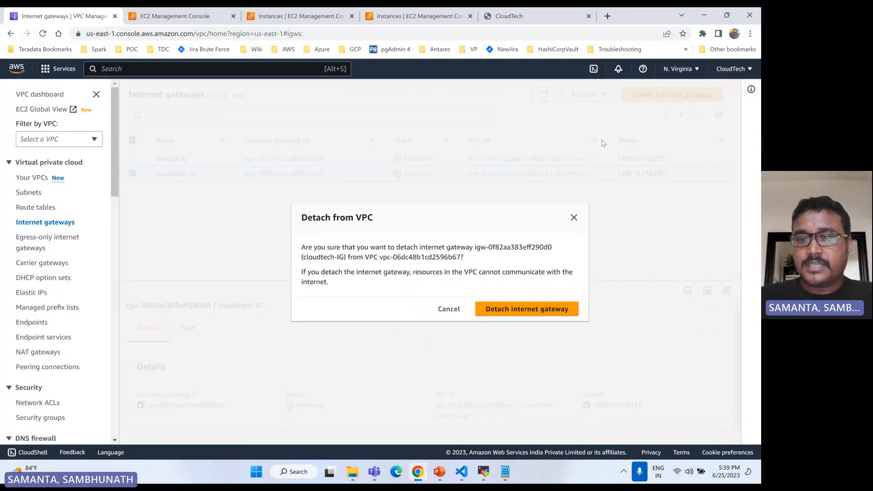
pyautogui.click(509, 318)
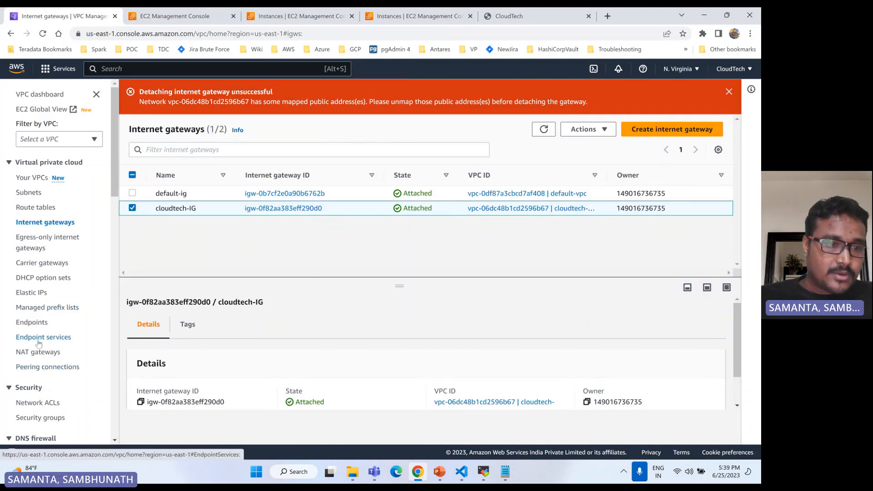
# Try to release the Elastic IP address 52.2.123.246 and cancel the release dialog.
pyautogui.scroll(-1, 44, 268)
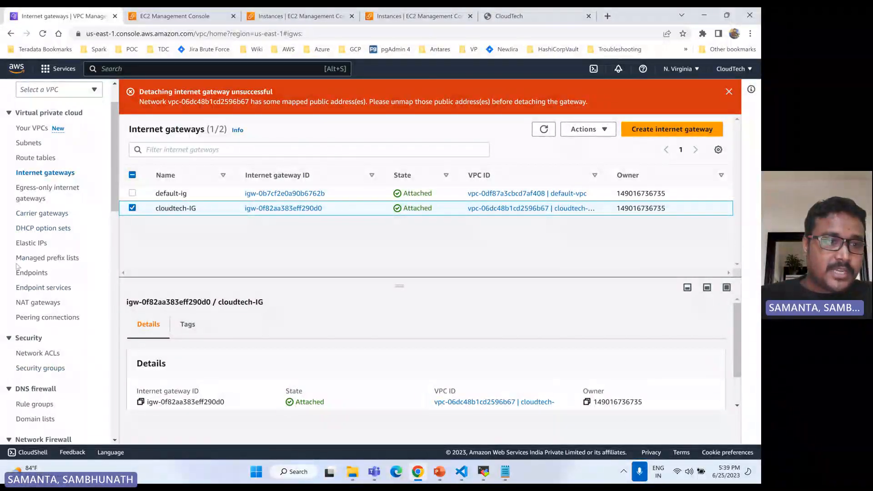
pyautogui.click(30, 245)
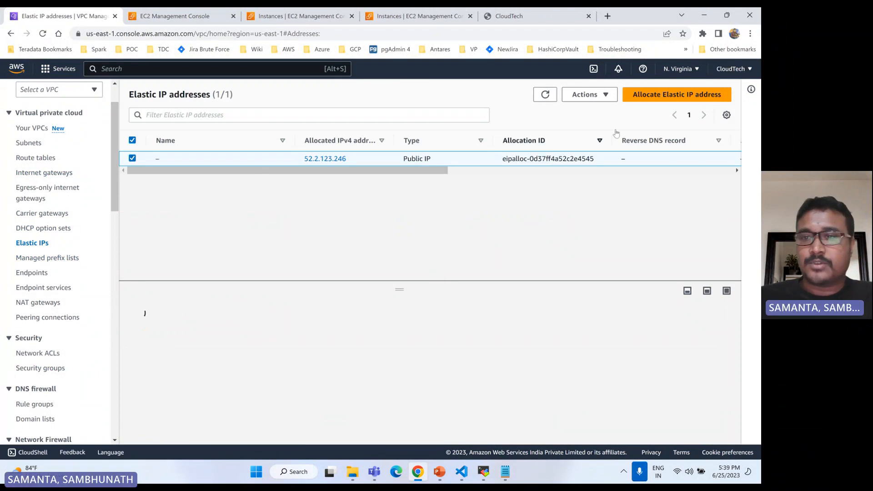
pyautogui.click(586, 94)
pyautogui.click(612, 123)
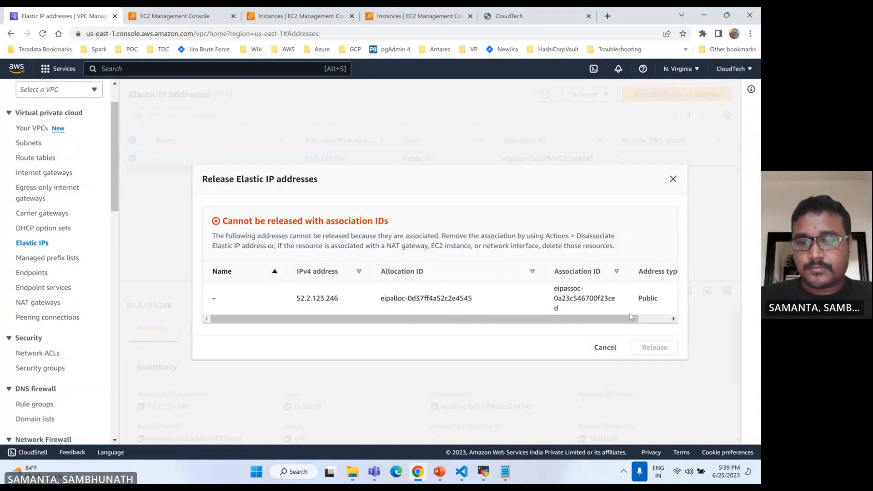
pyautogui.click(605, 347)
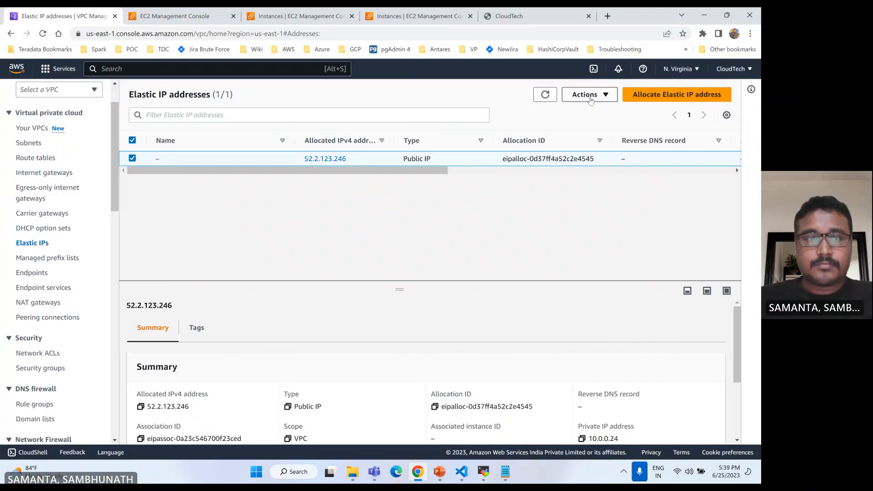
# Dismiss the internet gateway detach notification and examine the route table associated with publicSubnet-a.
pyautogui.click(43, 172)
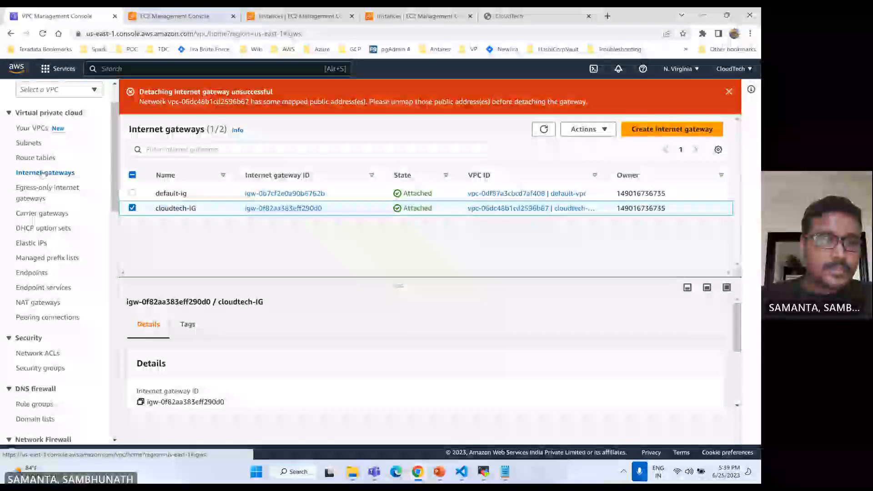
pyautogui.click(729, 92)
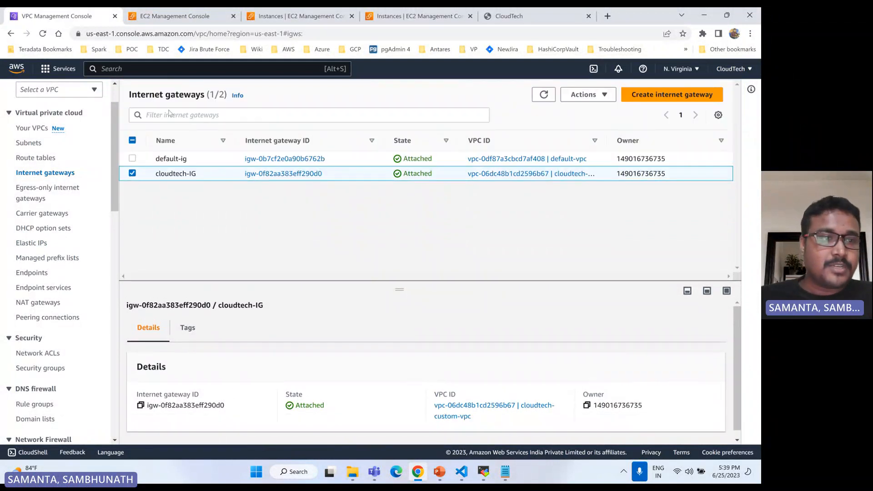
pyautogui.click(45, 159)
pyautogui.click(29, 143)
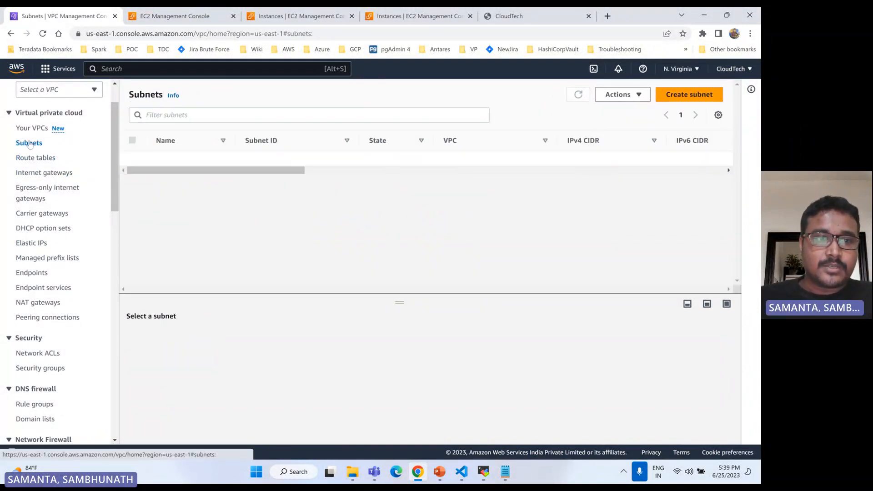
pyautogui.click(132, 188)
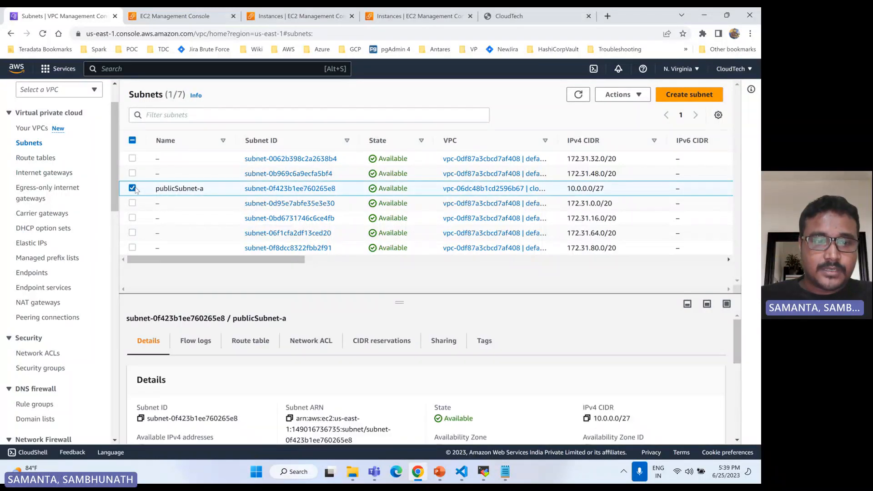
pyautogui.click(250, 340)
pyautogui.scroll(-2, 273, 364)
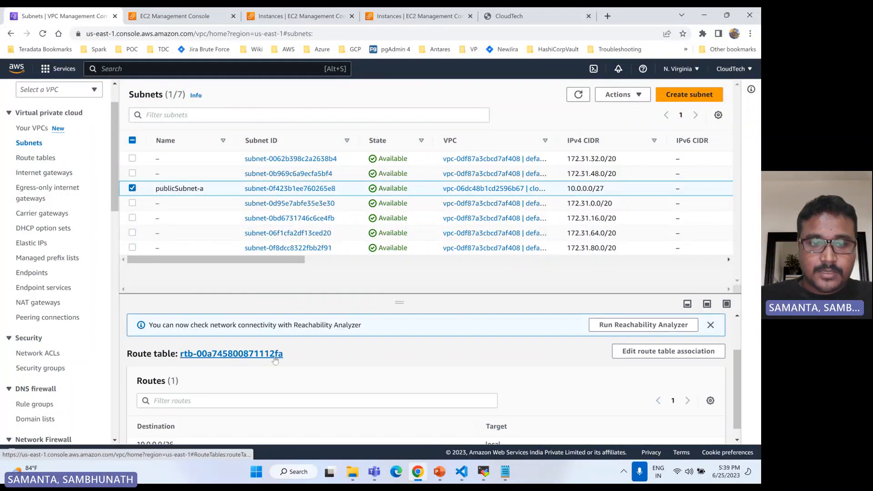
pyautogui.scroll(2, 279, 362)
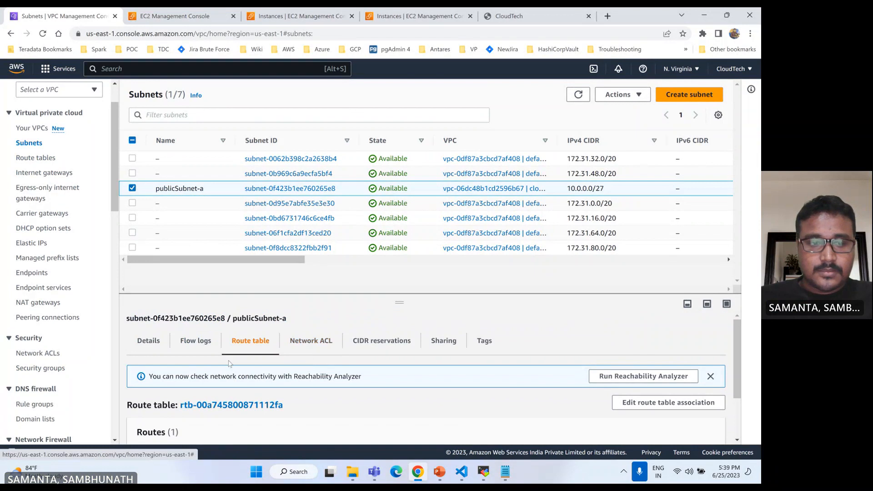
# Delete publicSubnet-a, confirming with the word delete, refresh the subnet list and dismiss the notification.
pyautogui.click(621, 95)
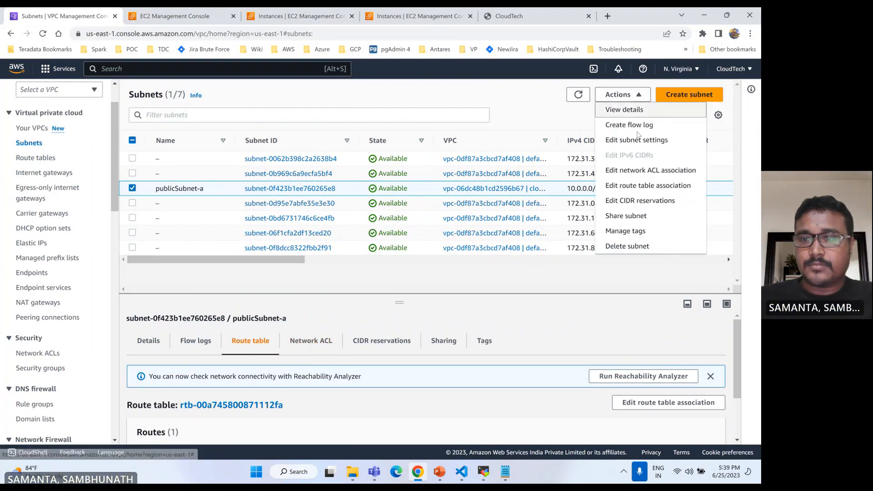
pyautogui.click(636, 245)
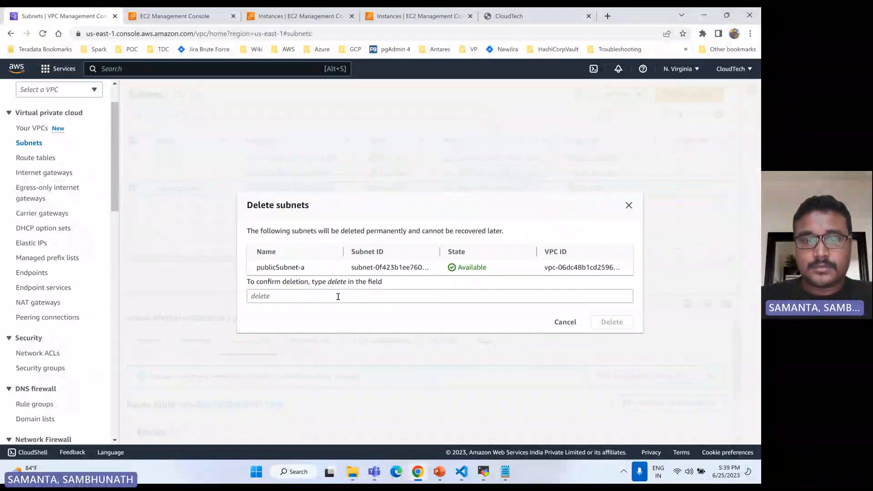
pyautogui.click(338, 297)
pyautogui.write('delete')
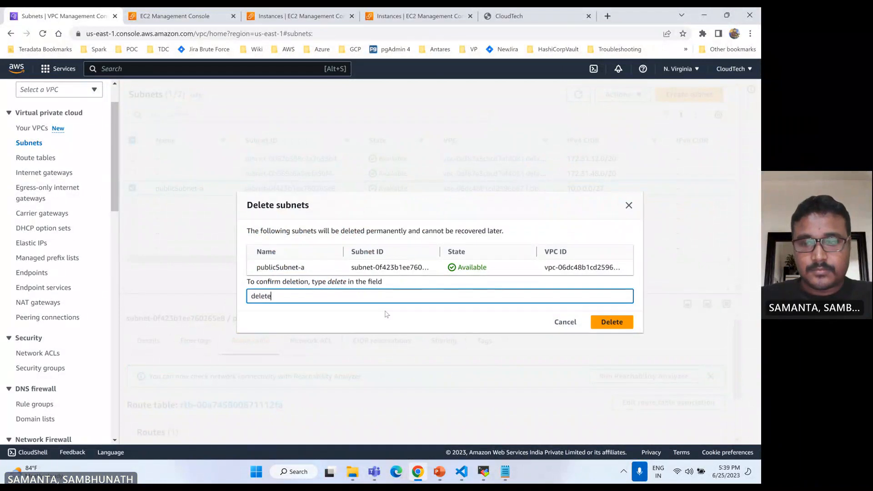
pyautogui.click(621, 322)
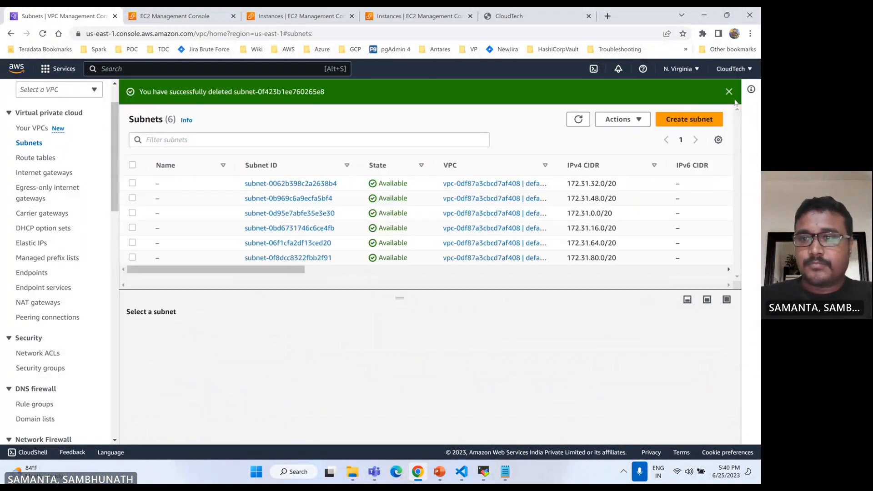
pyautogui.click(578, 120)
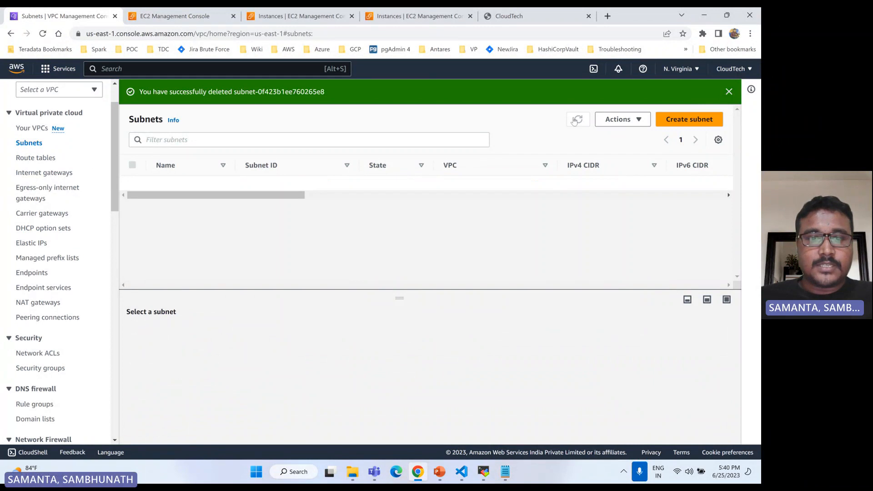
pyautogui.click(729, 91)
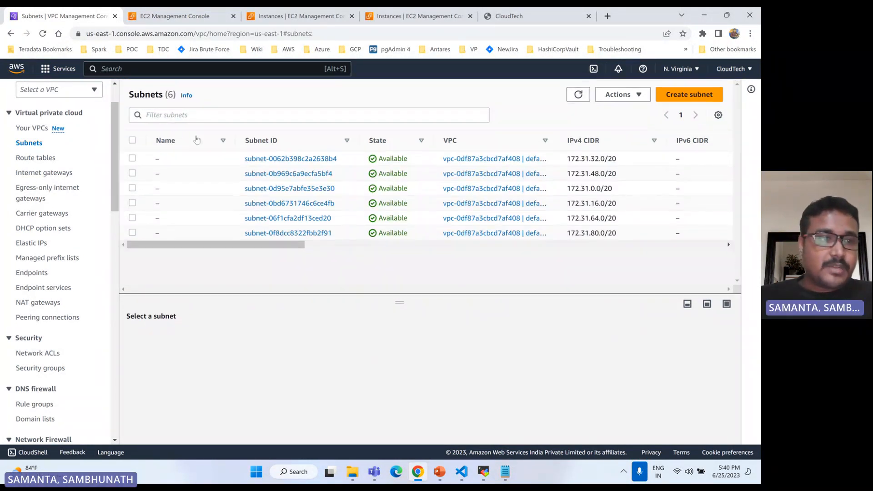
# Detach the cloudtech-IG internet gateway from the custom VPC, dismiss the notification and refresh the gateway list.
pyautogui.click(16, 173)
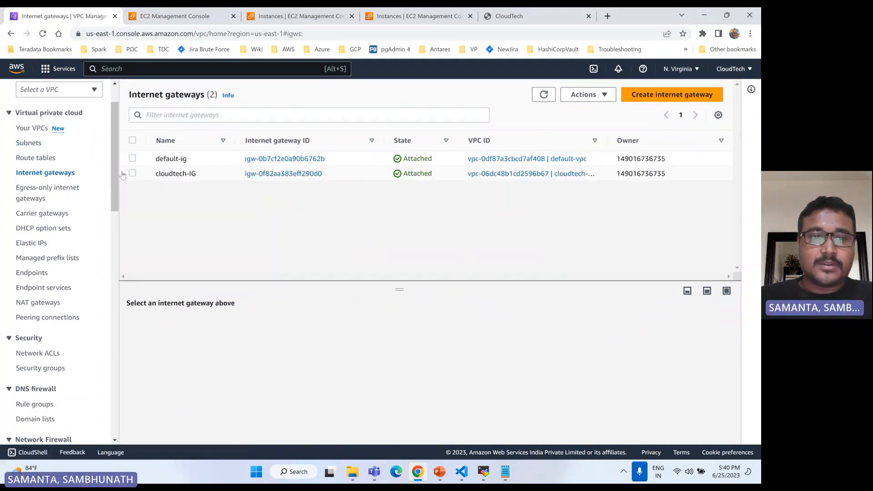
pyautogui.click(132, 173)
pyautogui.click(591, 94)
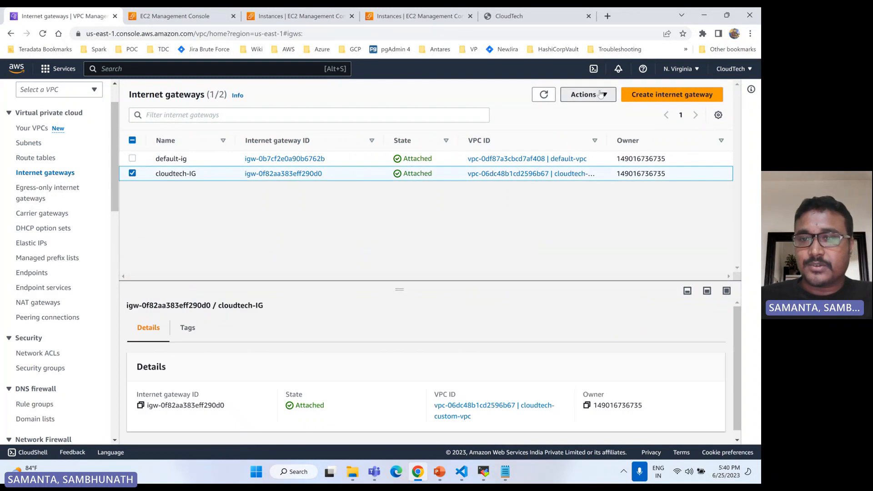
pyautogui.click(602, 140)
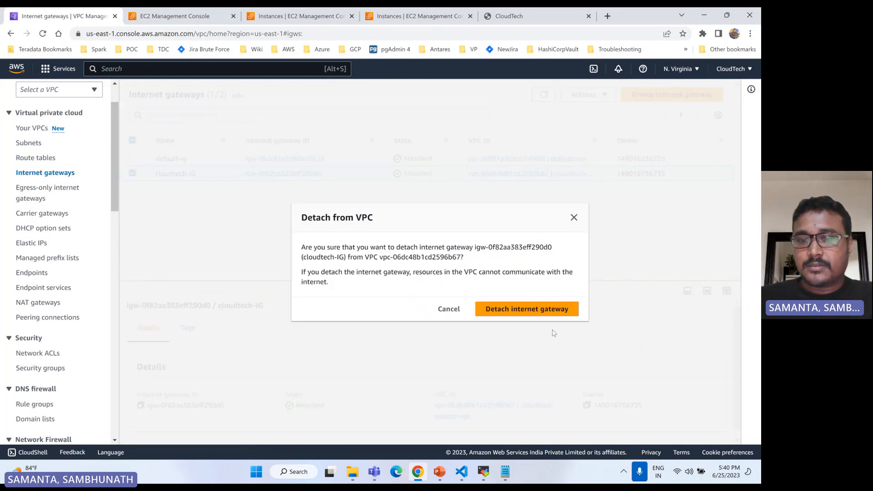
pyautogui.click(544, 315)
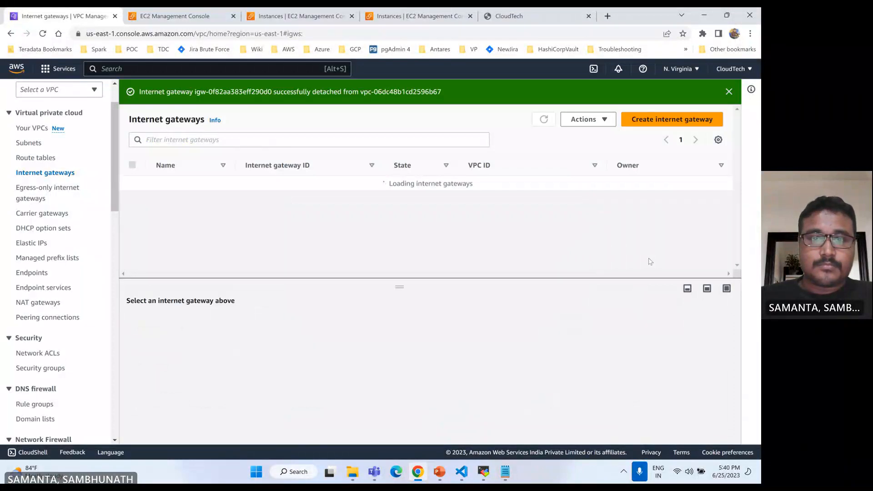
pyautogui.click(728, 92)
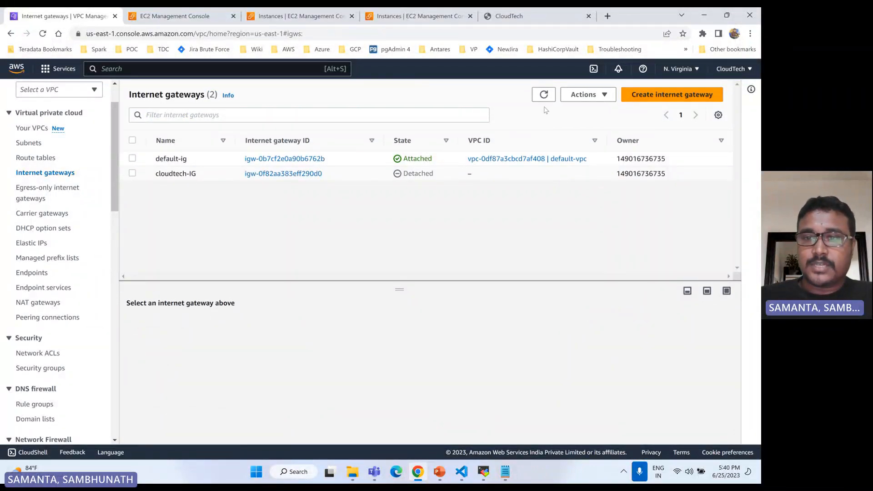
pyautogui.click(543, 94)
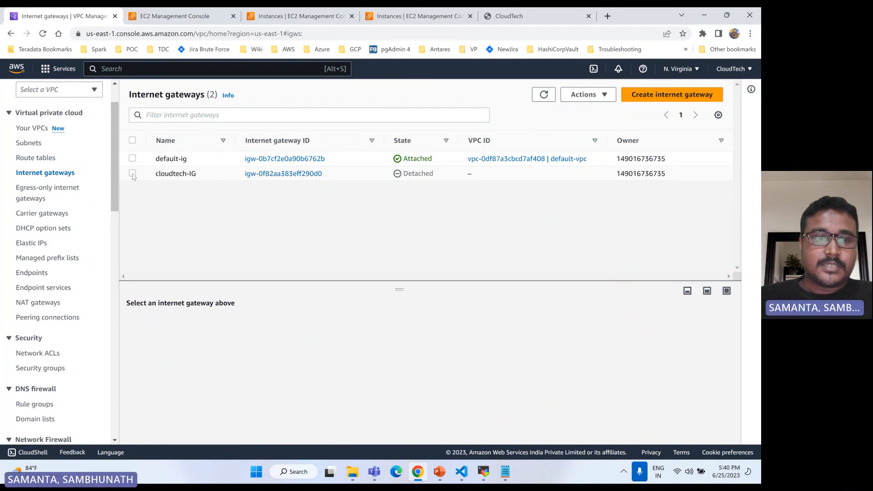
# Check the NAT gateways and delete the detached cloudtech-IG internet gateway, confirming with the word delete and dismissing the notification.
pyautogui.click(40, 303)
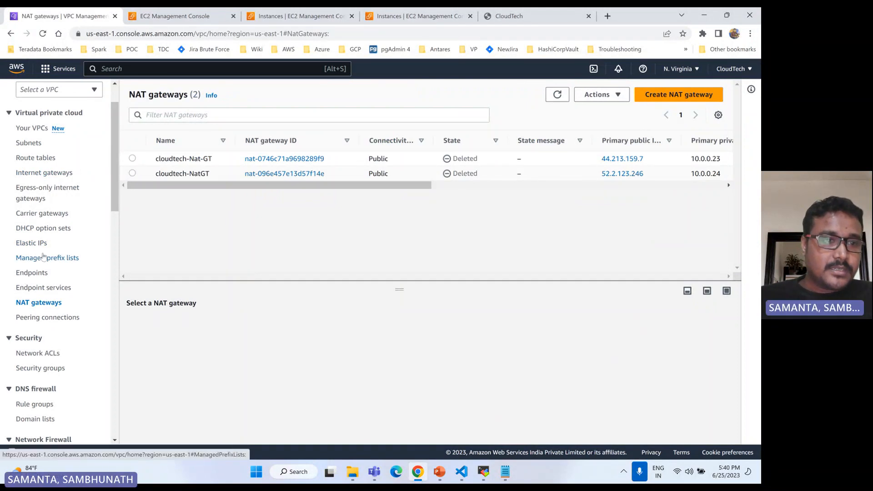
pyautogui.click(35, 175)
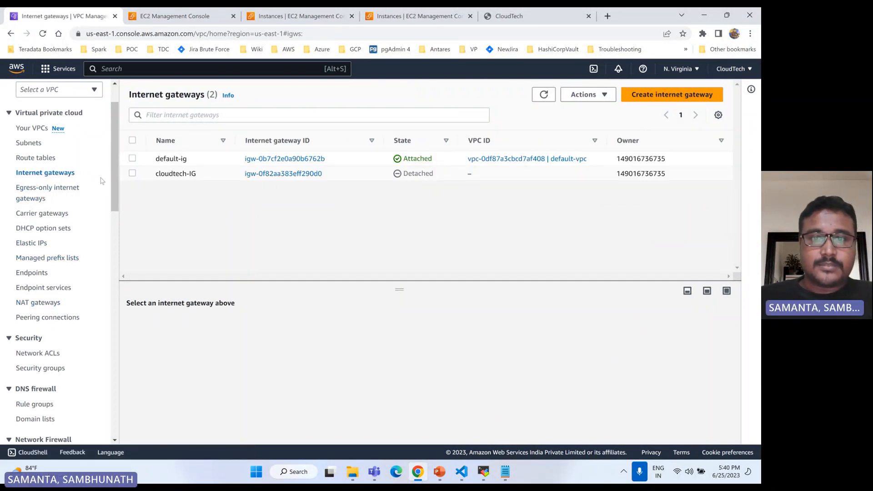
pyautogui.click(132, 173)
pyautogui.click(586, 94)
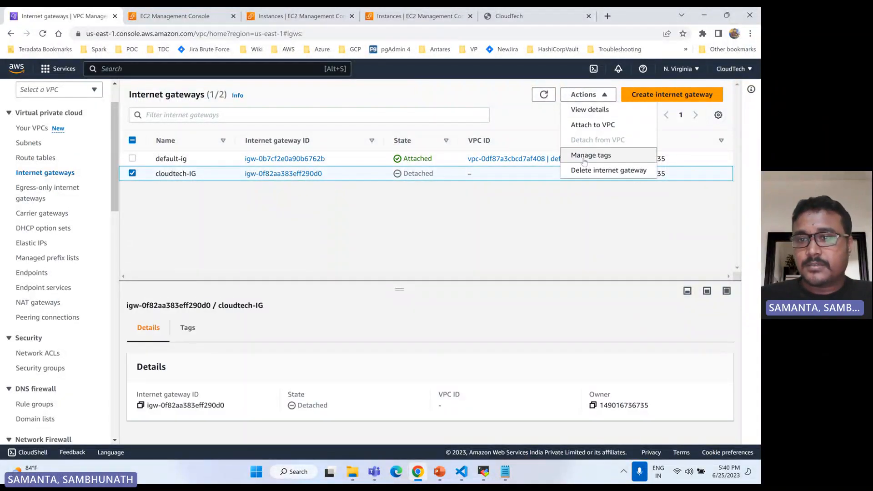
pyautogui.click(591, 172)
pyautogui.click(396, 300)
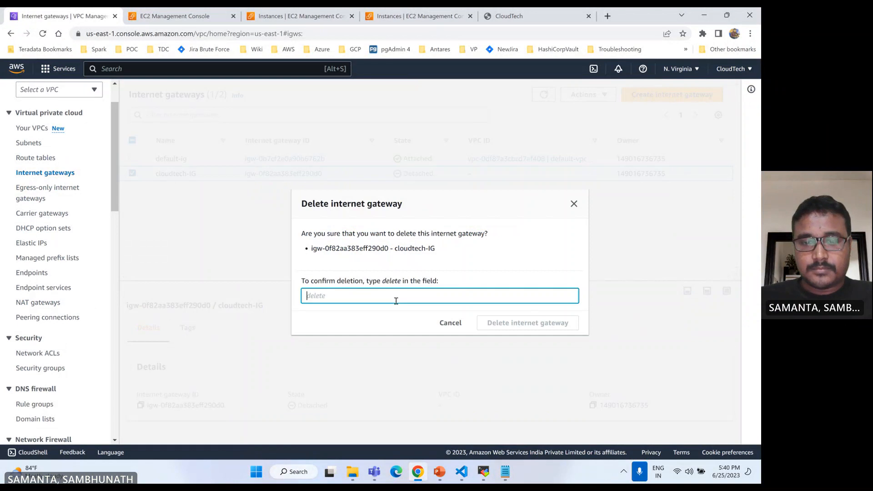
pyautogui.write('delete')
pyautogui.click(513, 329)
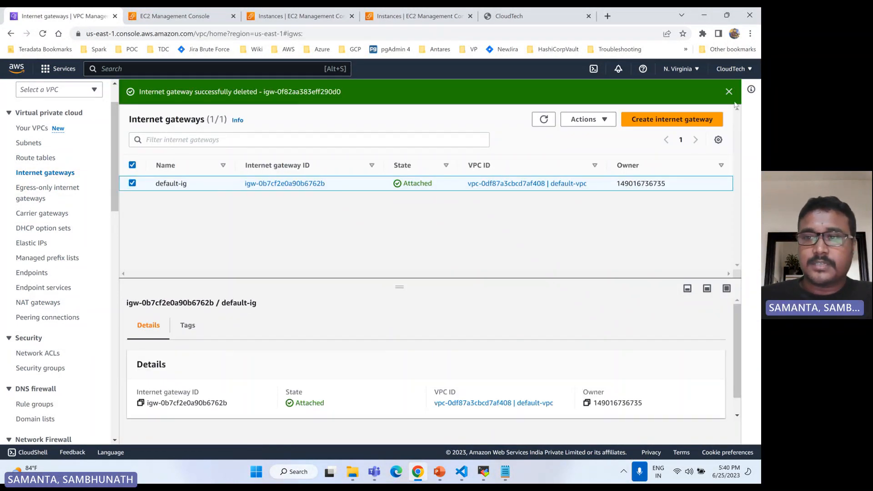
pyautogui.click(729, 92)
# Try again to release the Elastic IP address 52.2.123.246, close the release dialog and refresh the NAT gateway list.
pyautogui.click(28, 144)
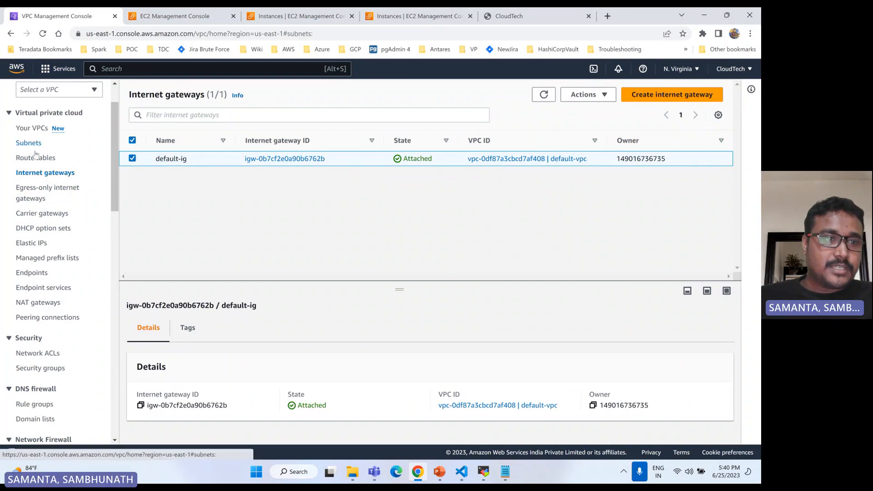
pyautogui.click(35, 157)
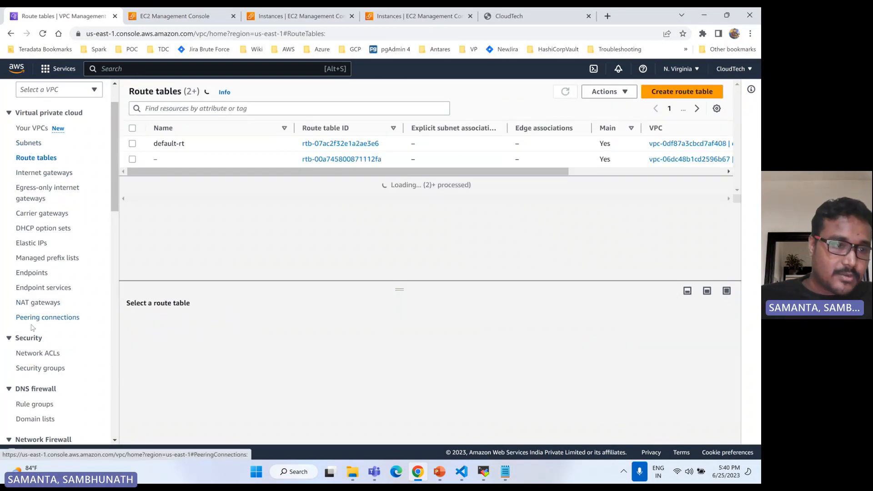
pyautogui.click(31, 244)
pyautogui.click(583, 97)
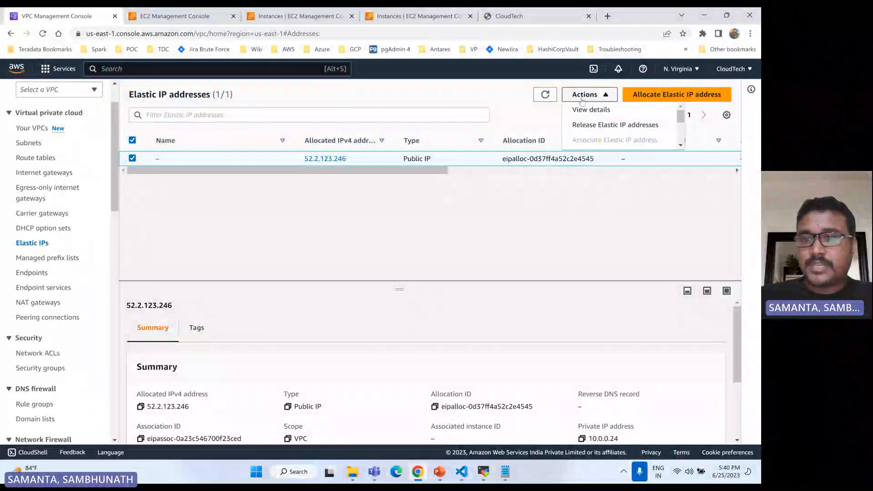
pyautogui.click(590, 125)
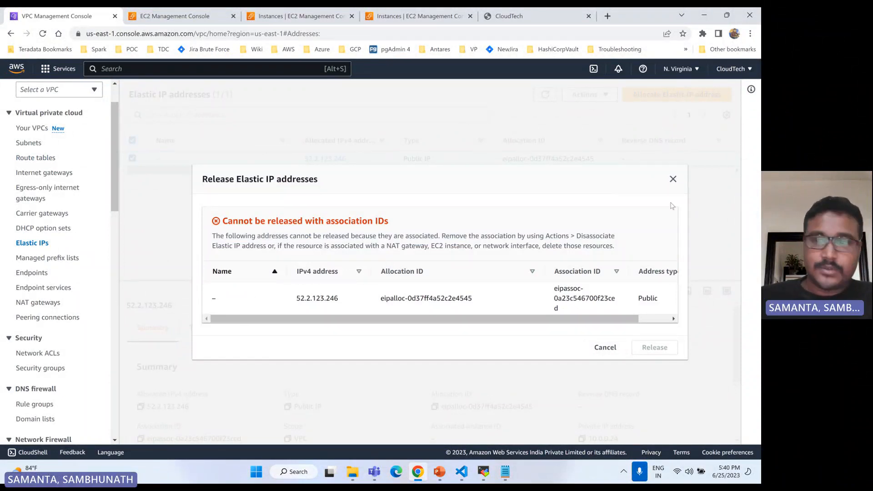
pyautogui.click(673, 180)
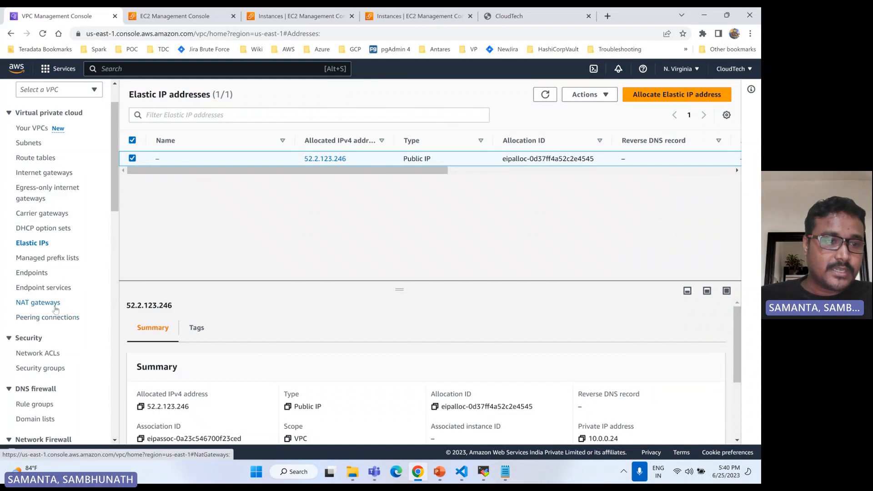
pyautogui.click(38, 303)
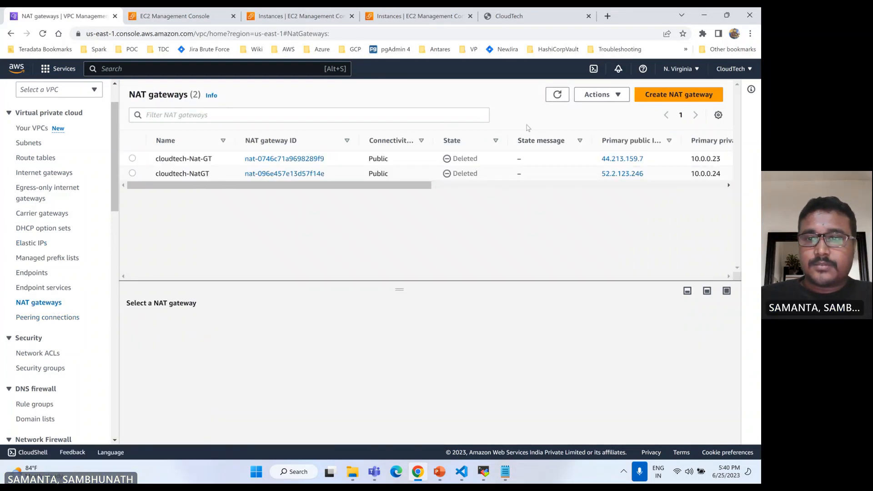
pyautogui.click(558, 95)
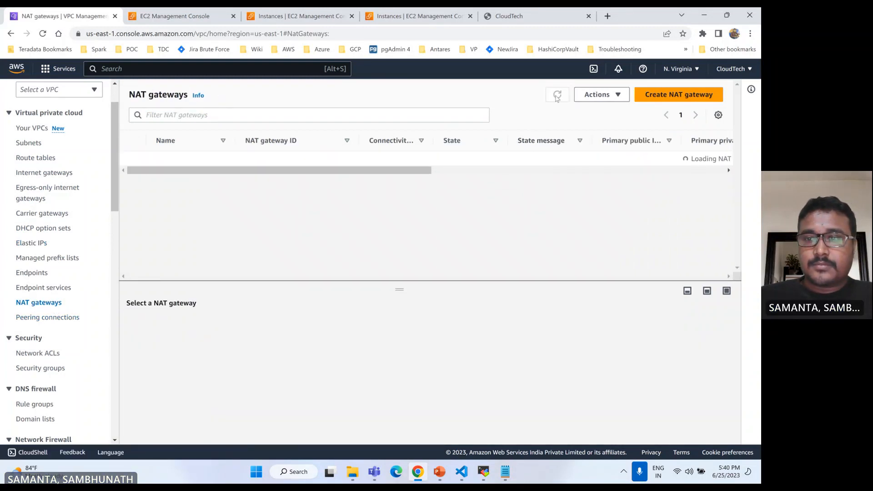
# Delete the cloudtech-custom-vpc VPC, confirming with the word delete, and dismiss the notification.
pyautogui.click(30, 128)
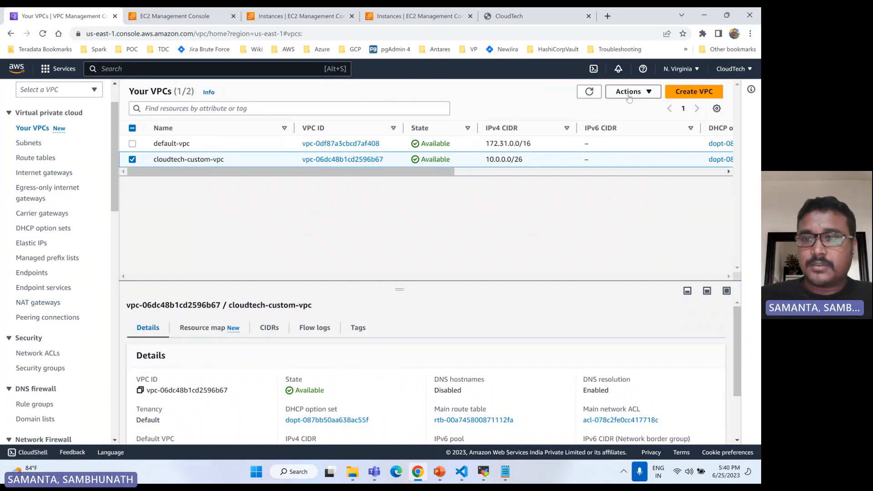
pyautogui.click(628, 95)
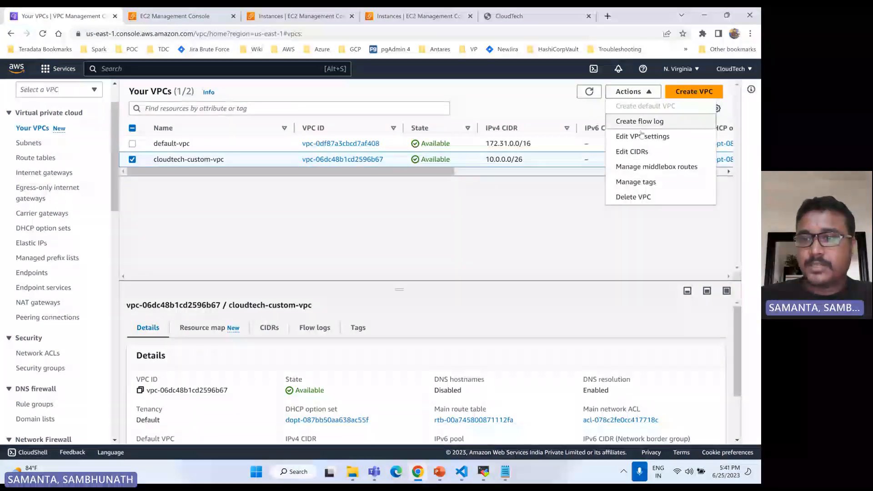
pyautogui.click(633, 197)
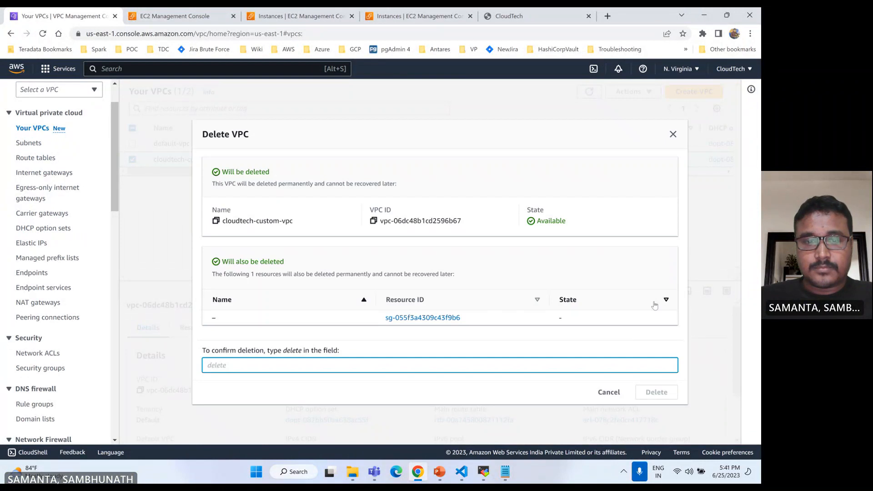
pyautogui.write('delete')
pyautogui.click(657, 392)
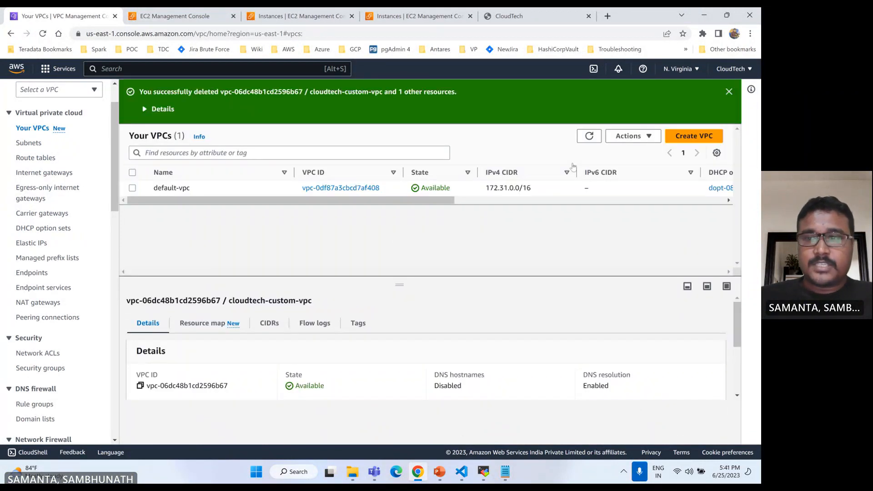
pyautogui.click(729, 92)
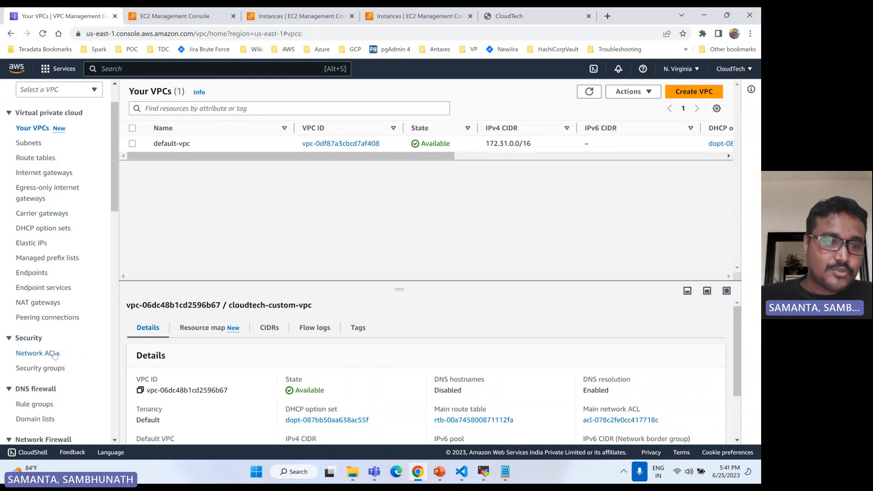
# Open the list of security groups to review which ones remain after the VPC deletion.
pyautogui.scroll(-3, 54, 355)
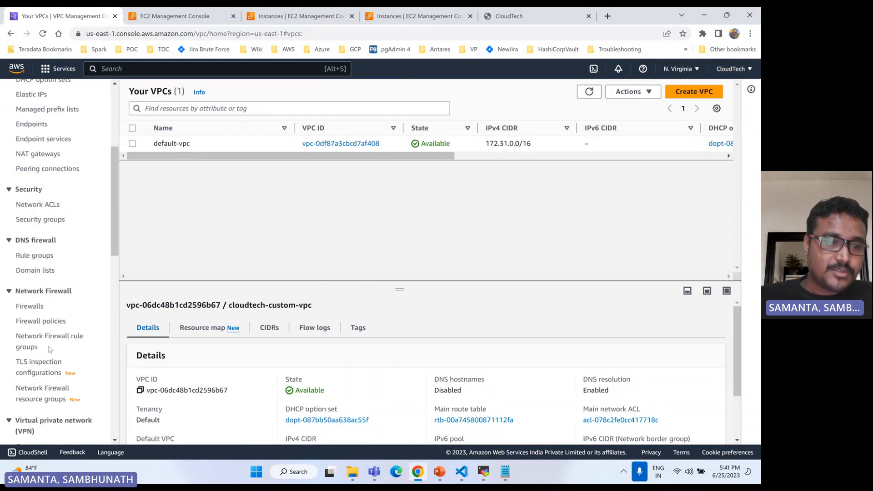
pyautogui.click(37, 222)
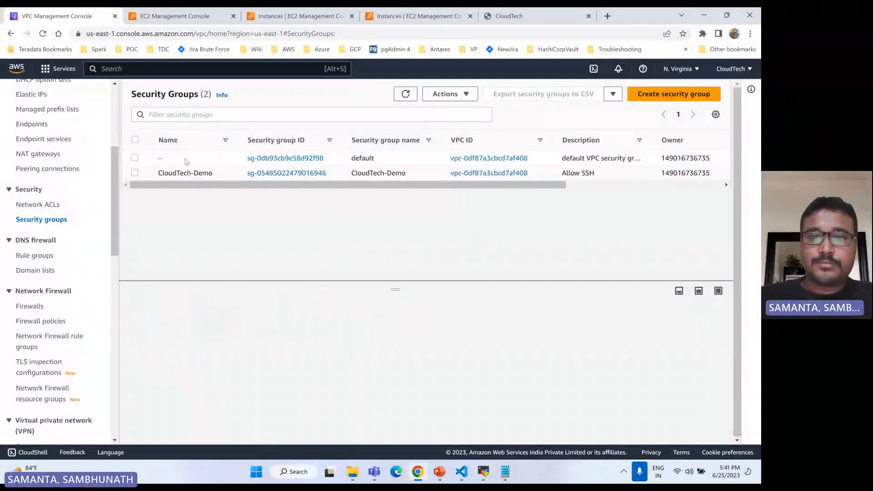